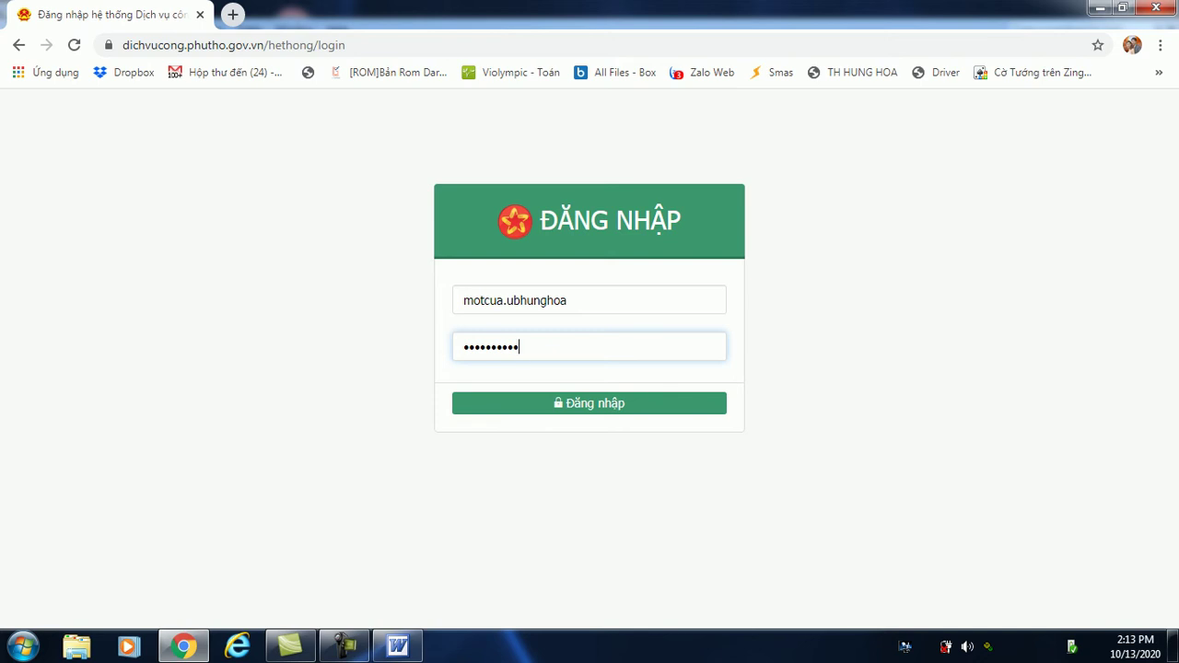
Log in to Một cửa điện tử with the entered account credentials.
click(344, 646)
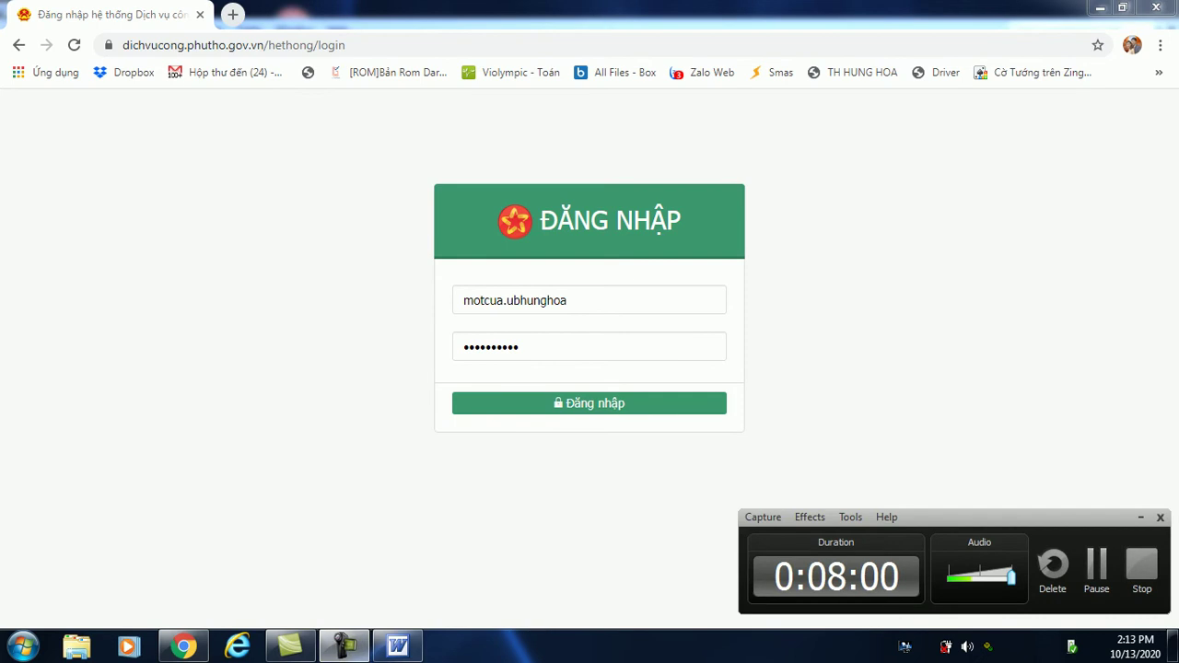
key(alt+Tab)
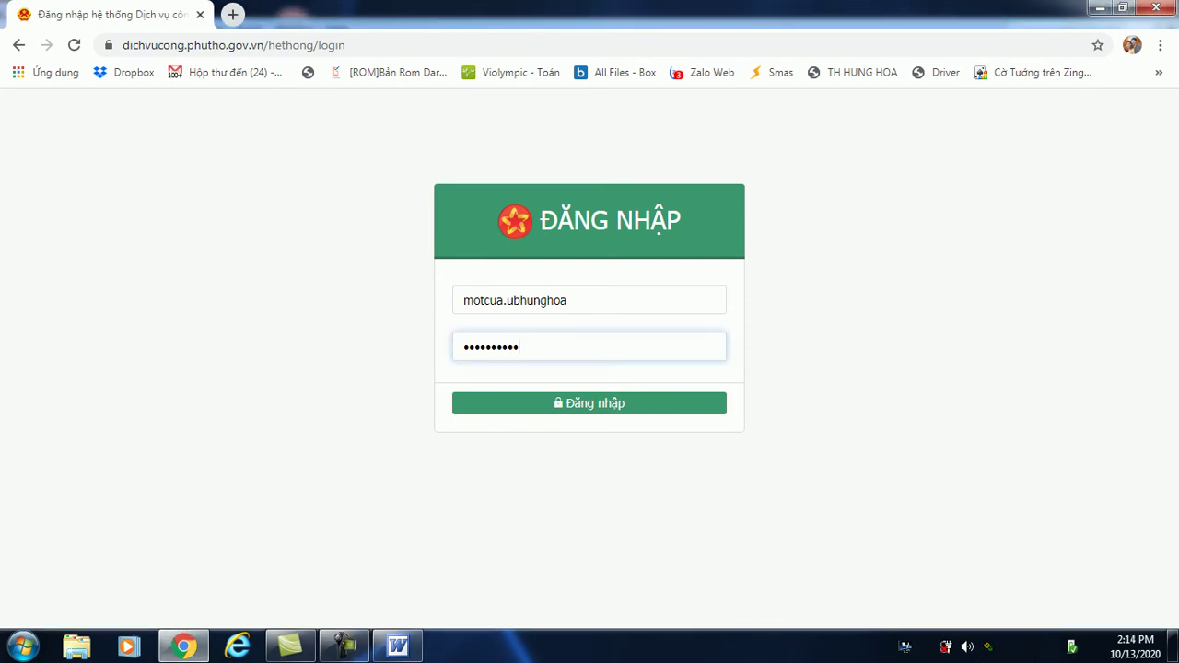
click(589, 300)
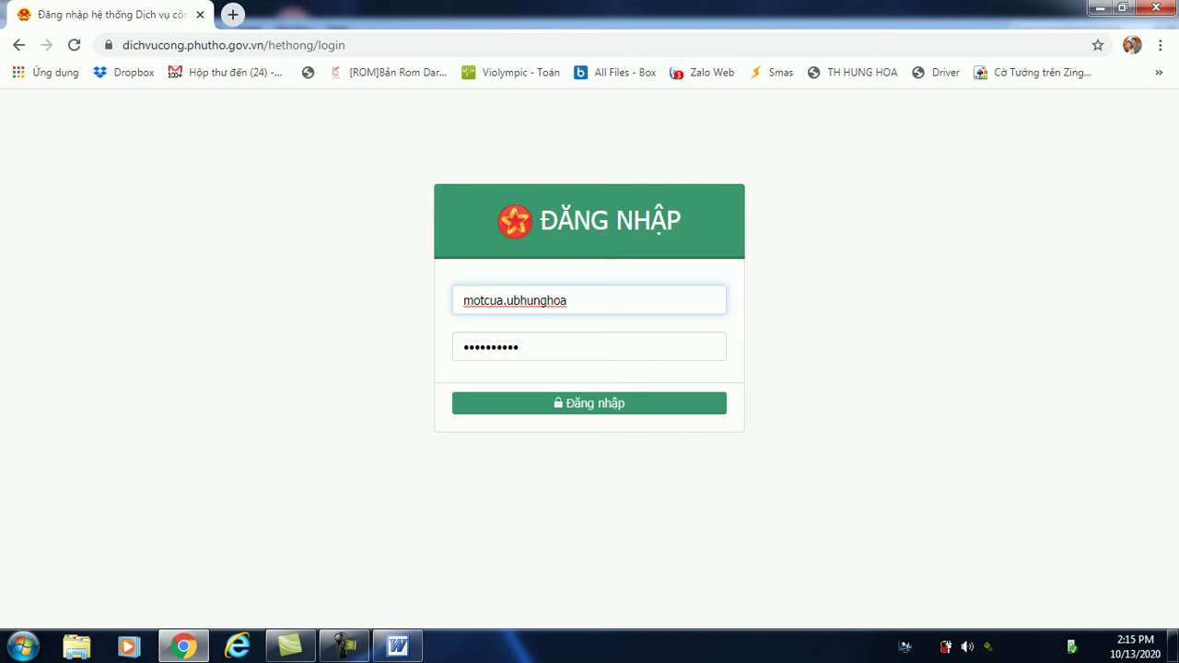
key(Tab)
key(Tab)
key(Return)
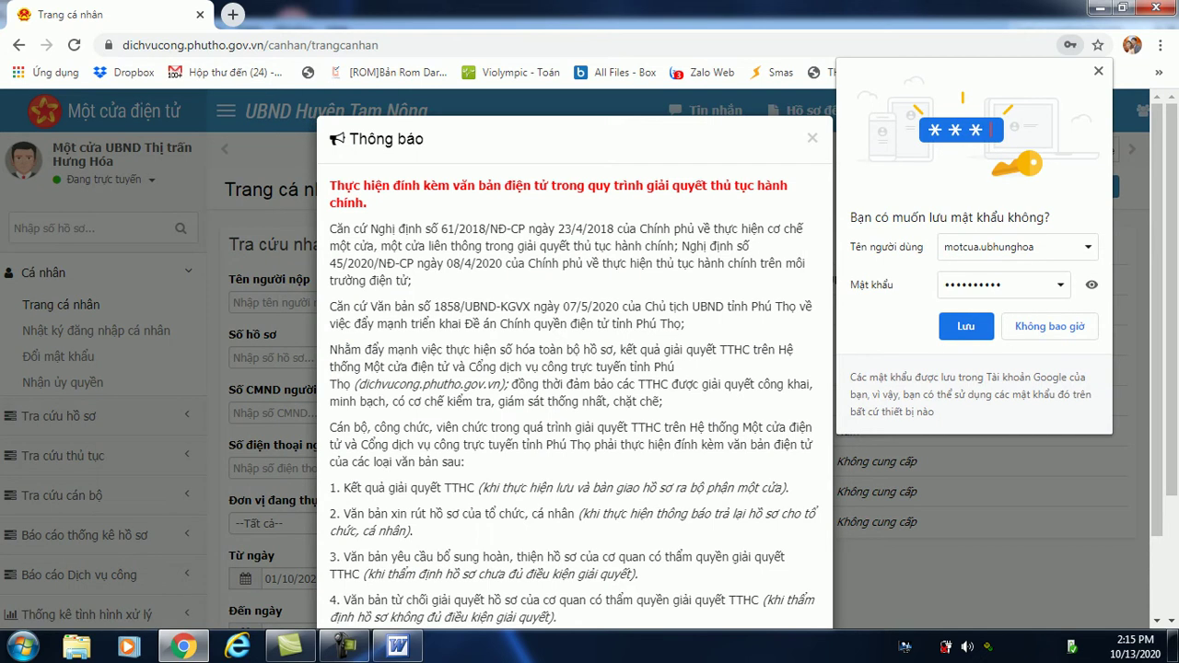
Dismiss Chrome's save-password offer and close the Thông báo announcement.
click(966, 326)
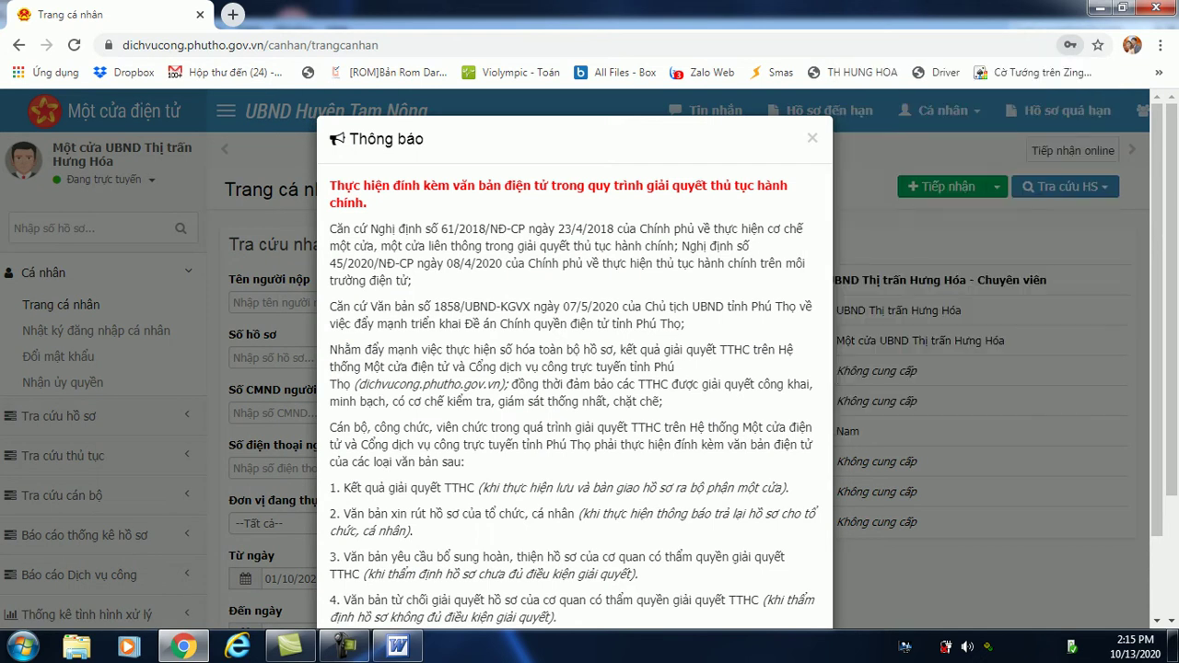
click(811, 137)
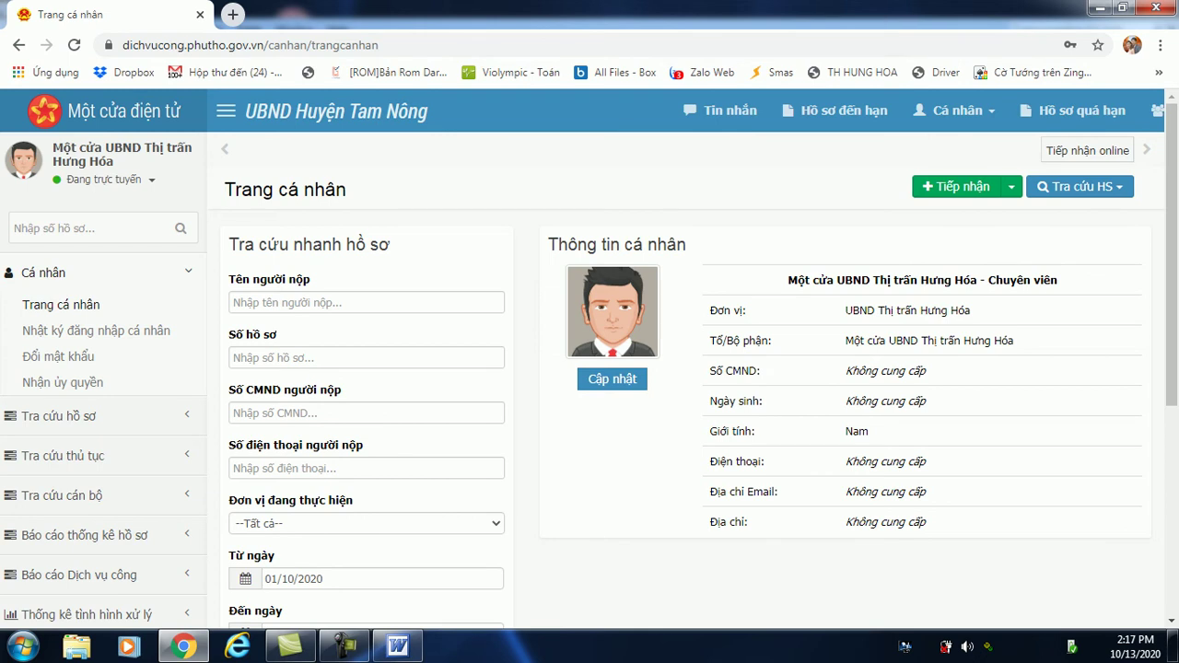
Return to the browser and go to the Tiếp nhận trực tiếp hồ sơ page via Tiếp nhận.
click(345, 647)
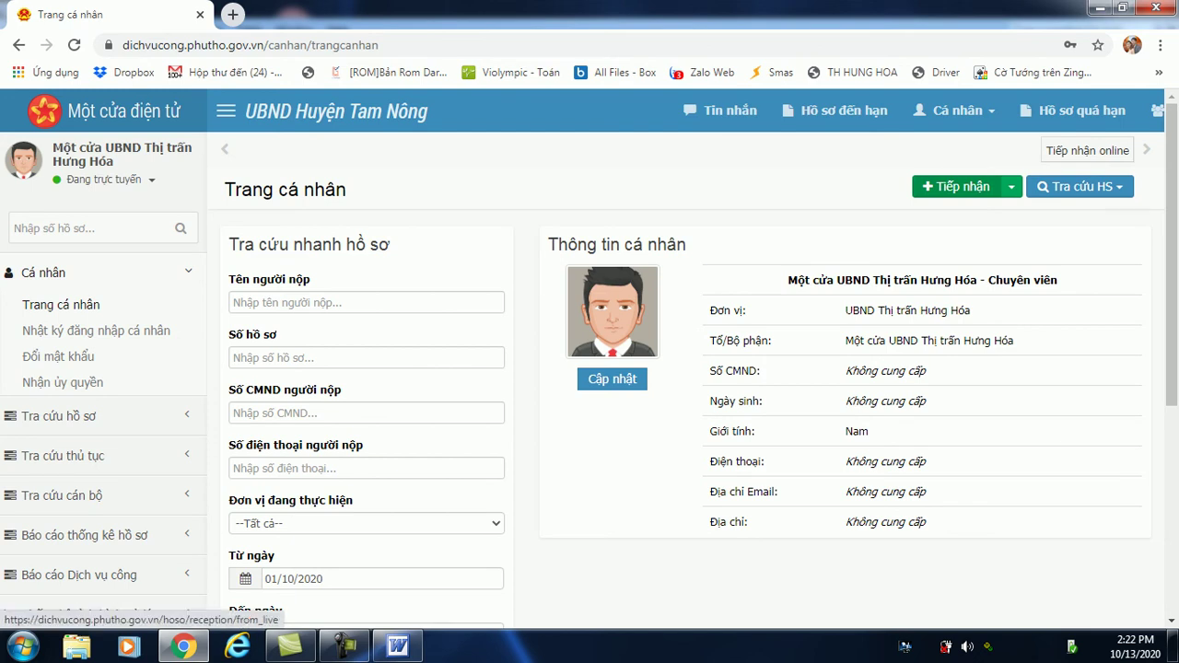
click(956, 186)
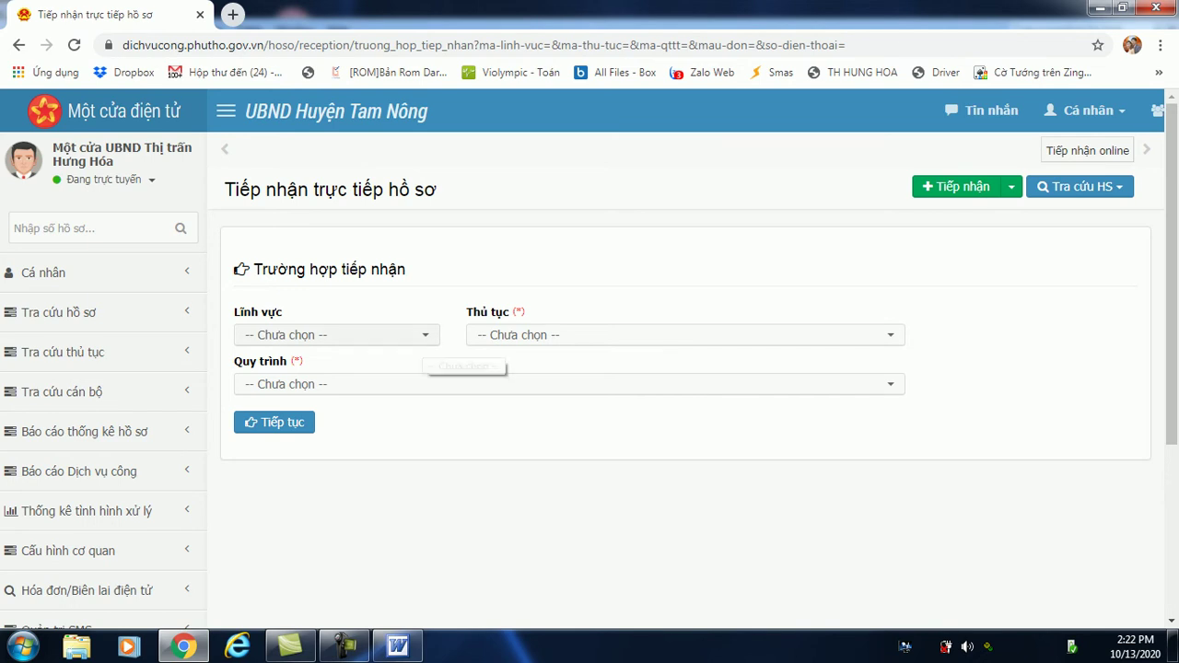
Choose Lĩnh vực Chứng thực (Cấp Xã) and procedure 2018.TP.CX.18 with the 1 ngày process.
click(419, 335)
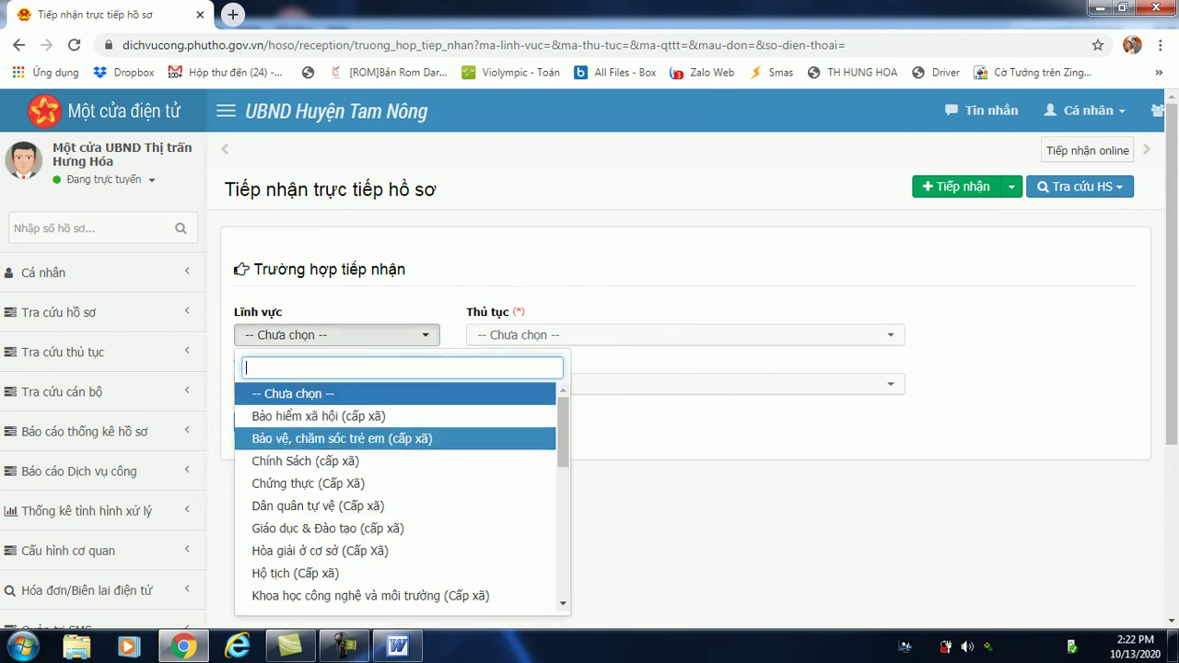
click(308, 484)
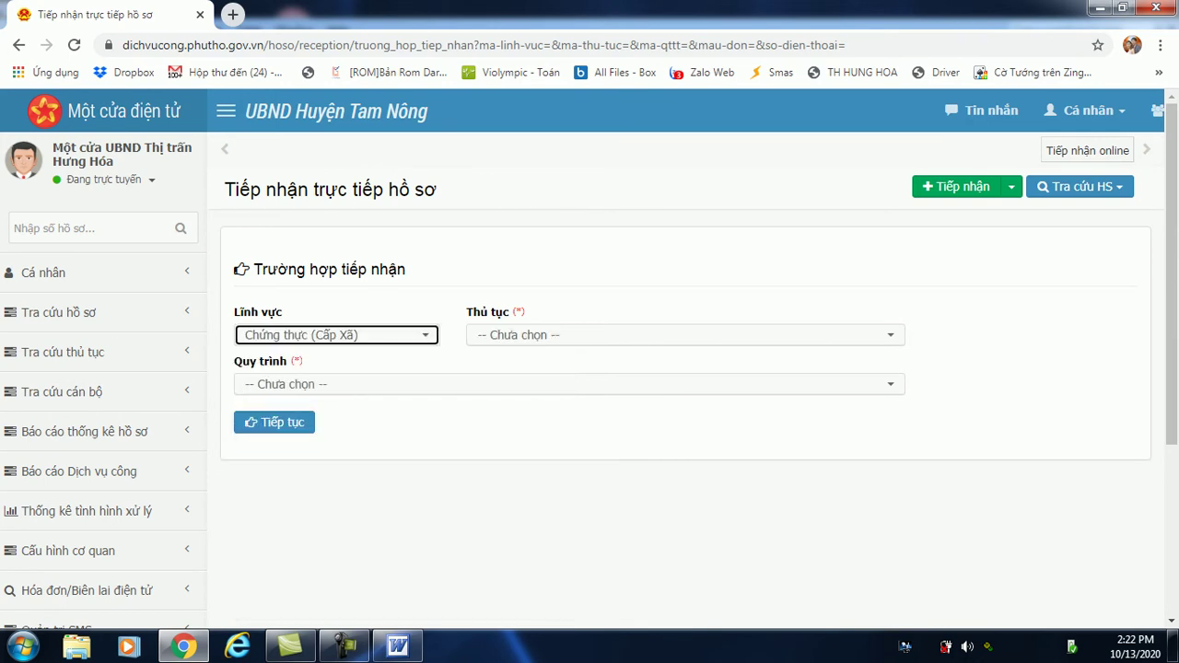
key(Tab)
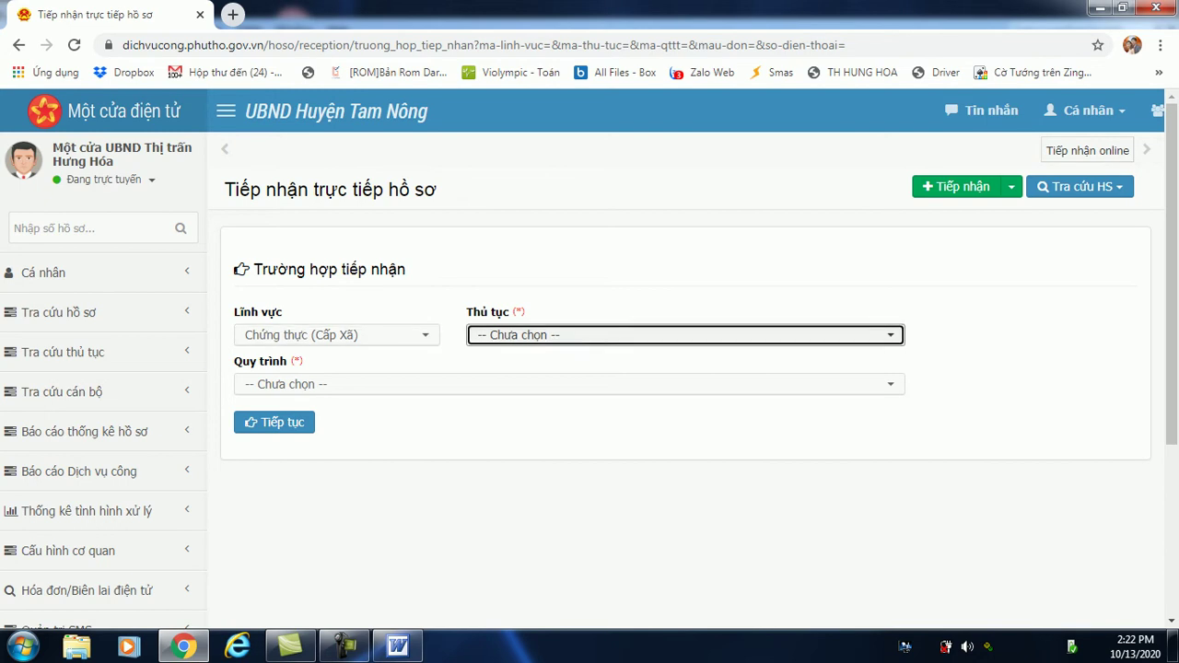
key(Down)
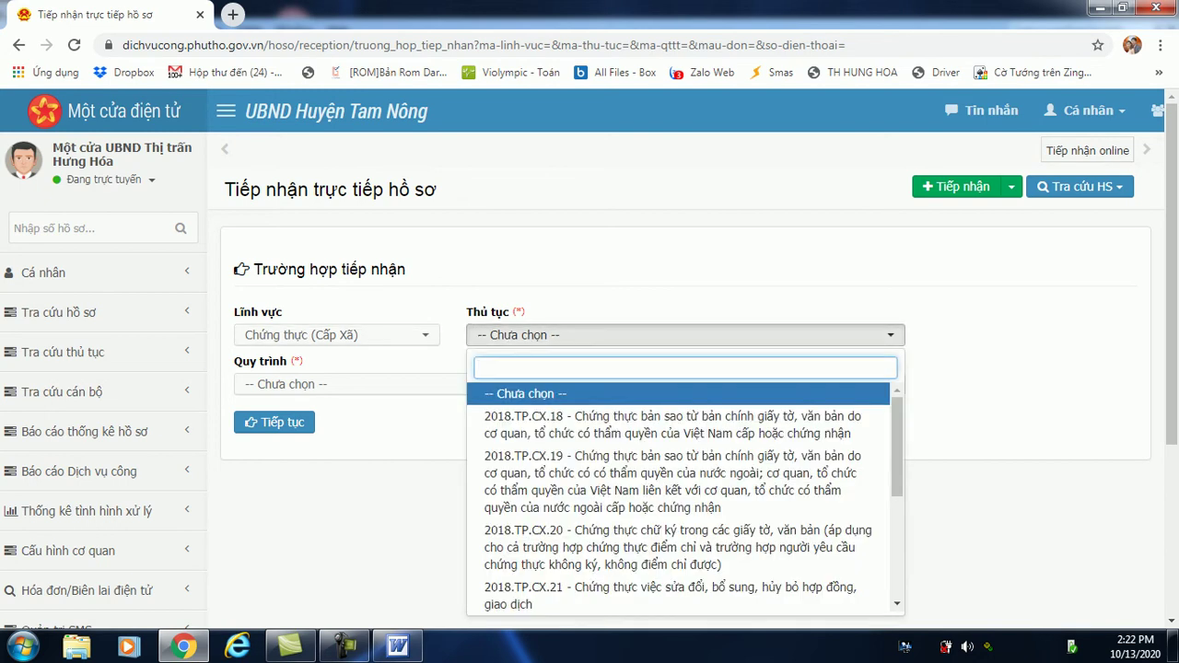
scroll(678, 498, down, 1)
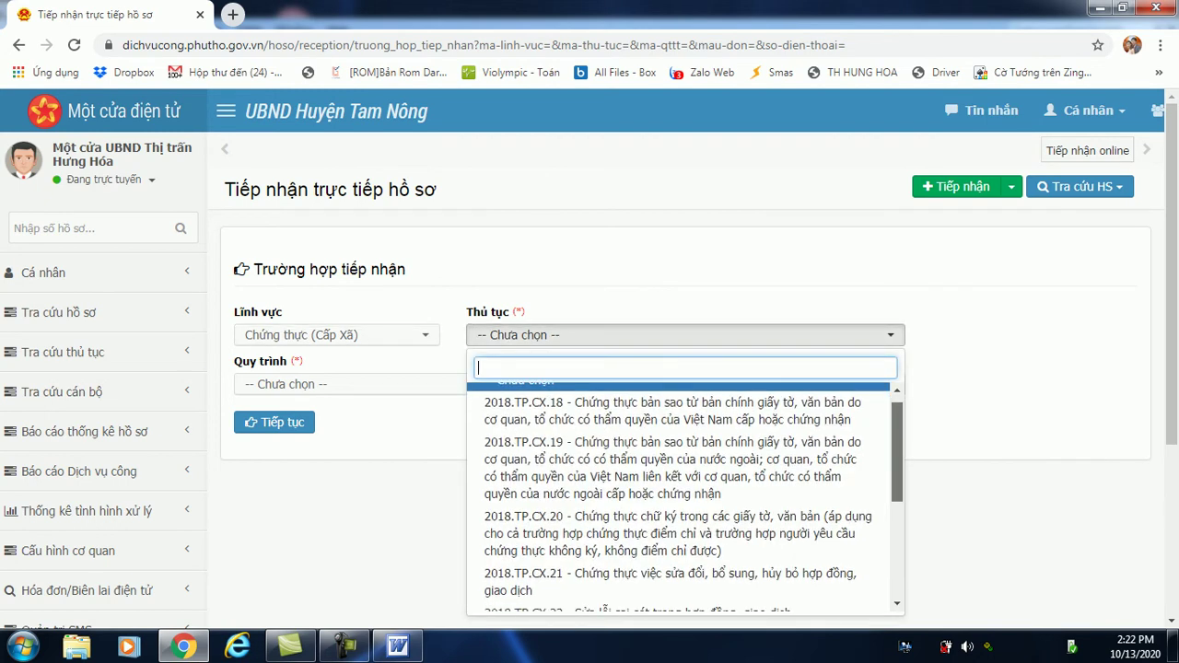
scroll(682, 498, down, 3)
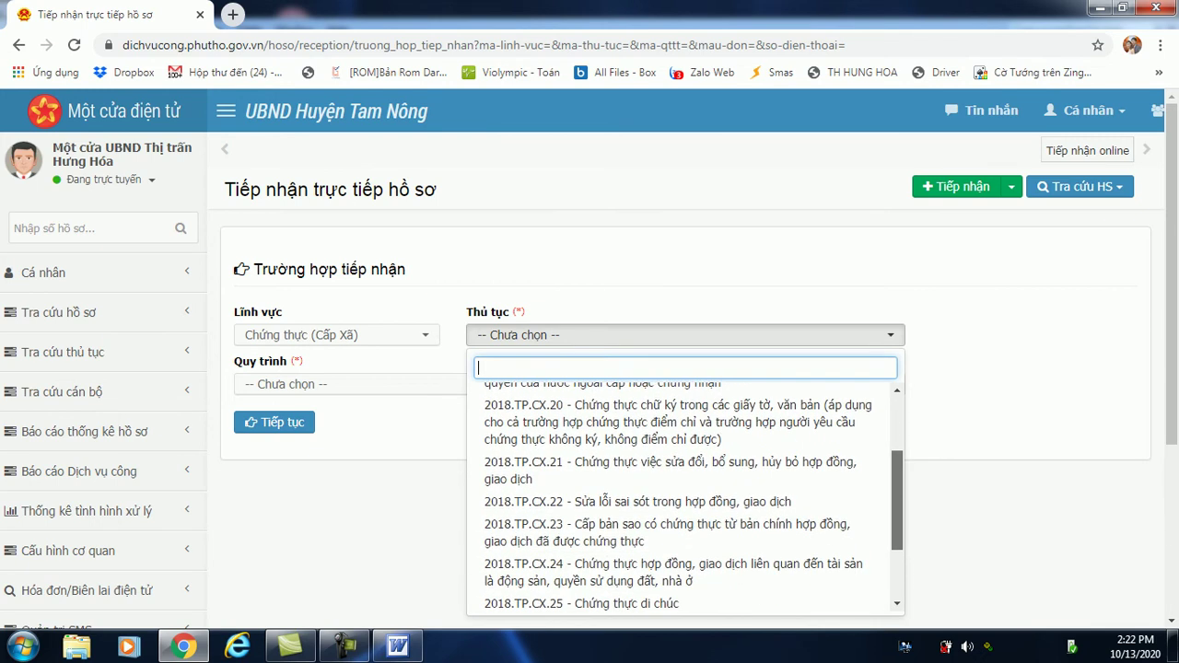
scroll(685, 495, down, 1)
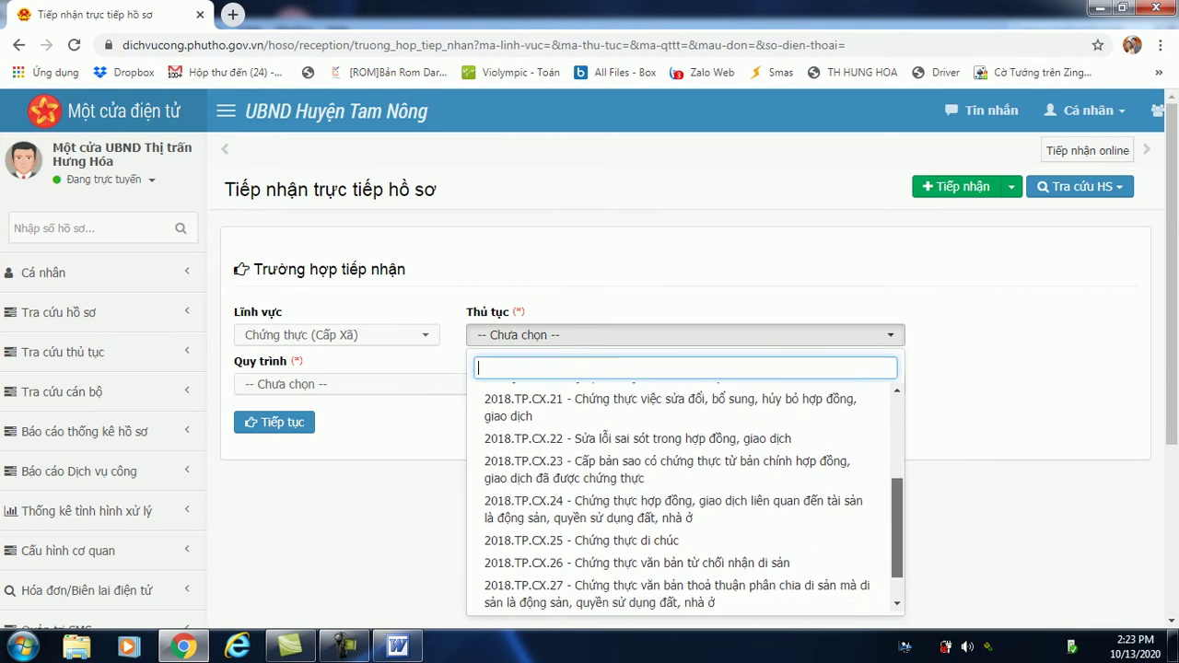
scroll(682, 479, up, 5)
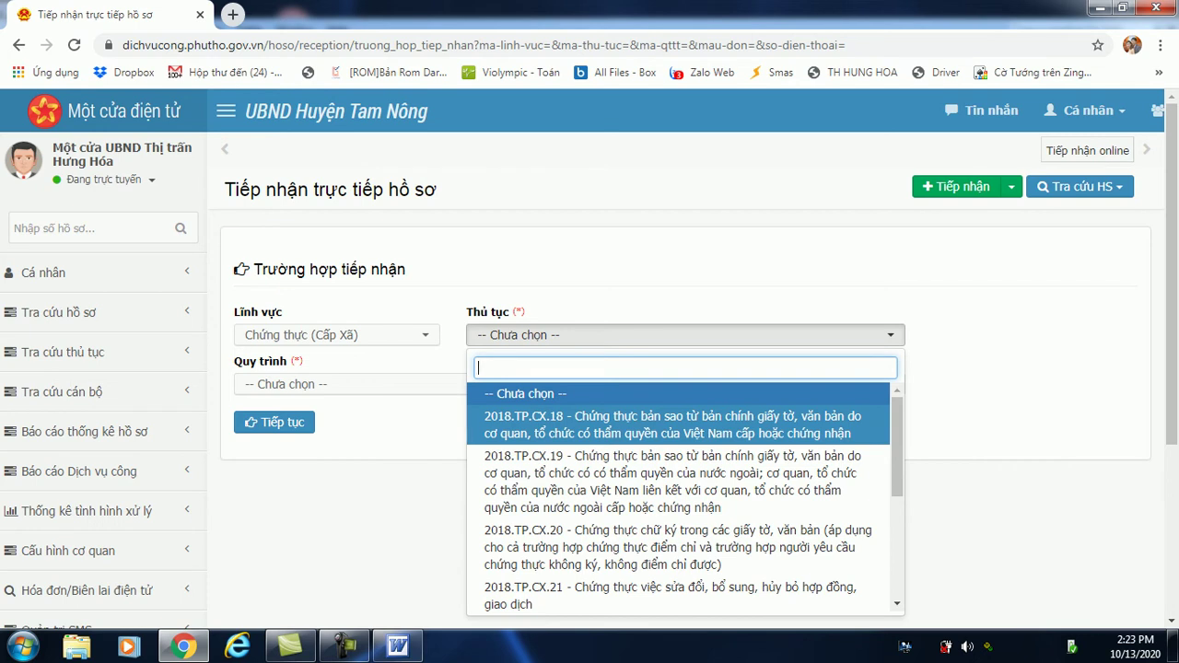
key(Return)
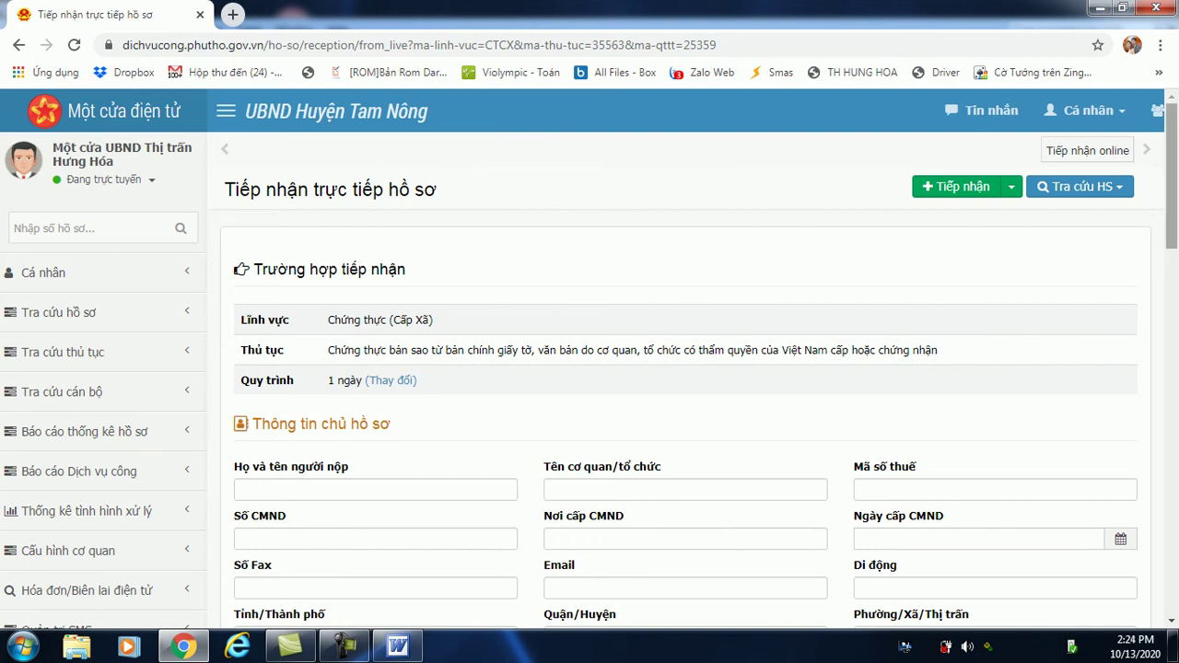
Scroll to Thông tin chủ hồ sơ and enter the dossier owner's full name.
scroll(590, 363, down, 1)
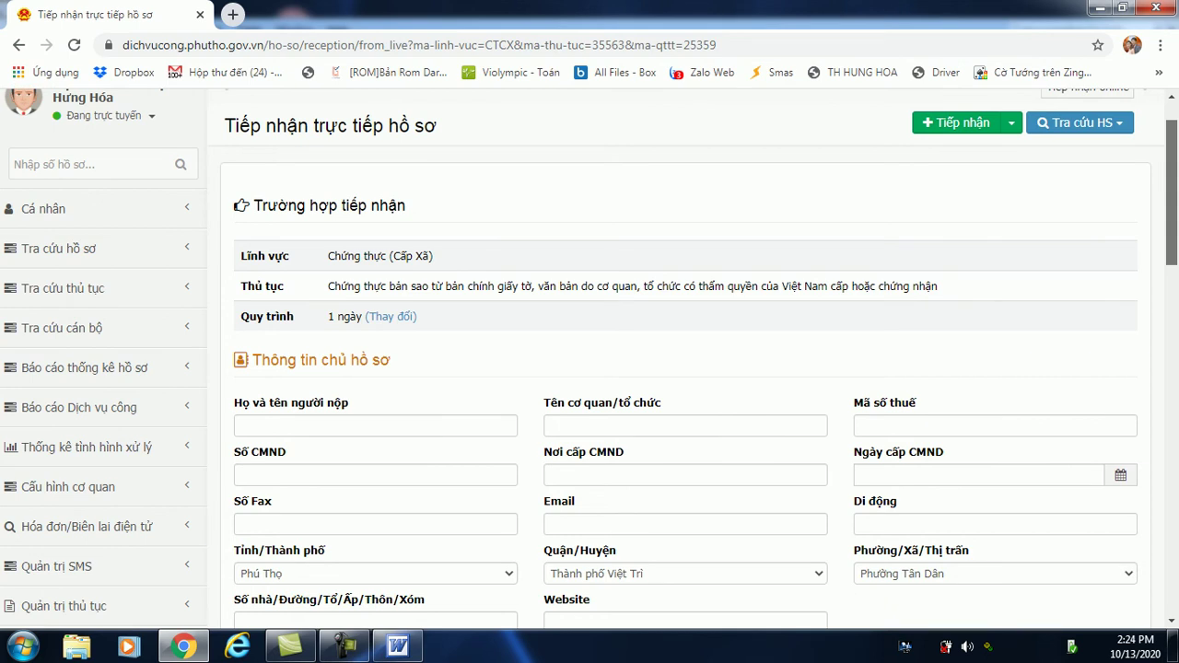
scroll(590, 363, down, 1)
scroll(590, 363, down, 1)
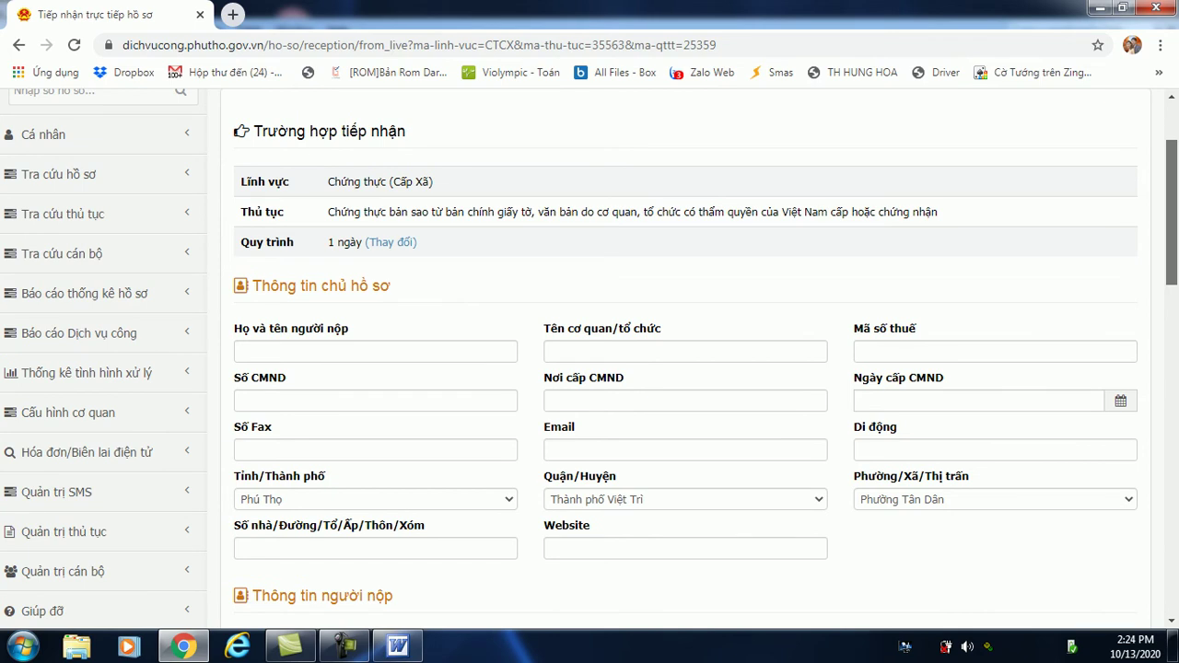
scroll(589, 363, down, 1)
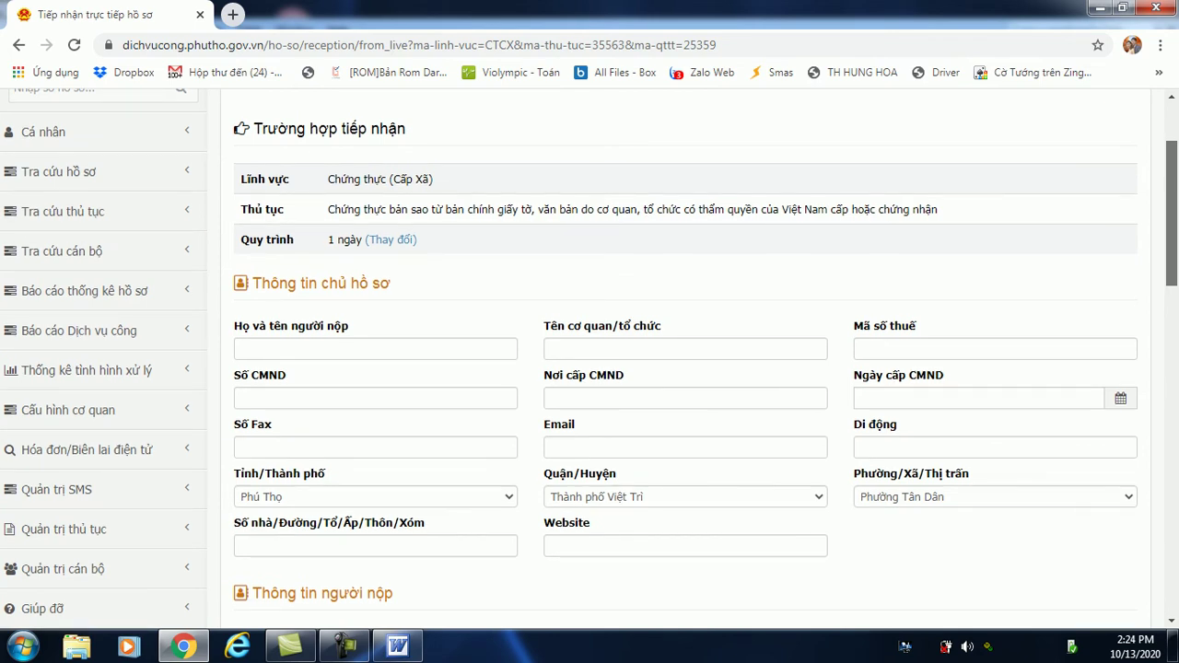
scroll(589, 363, down, 1)
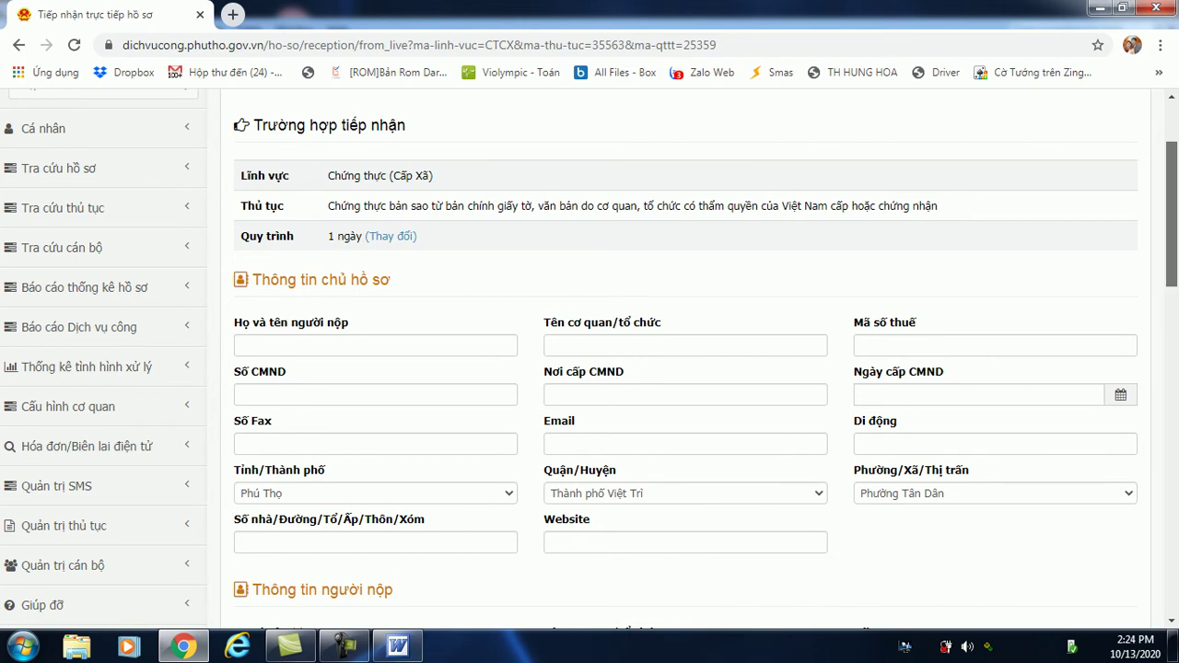
scroll(589, 363, down, 1)
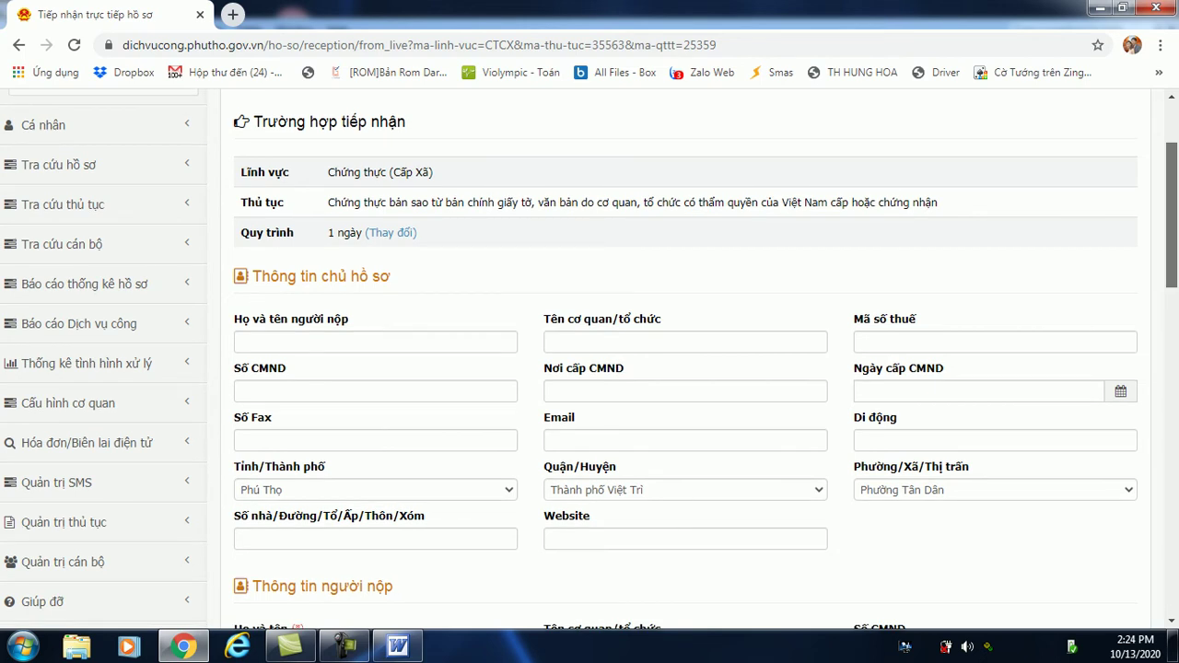
scroll(590, 363, down, 3)
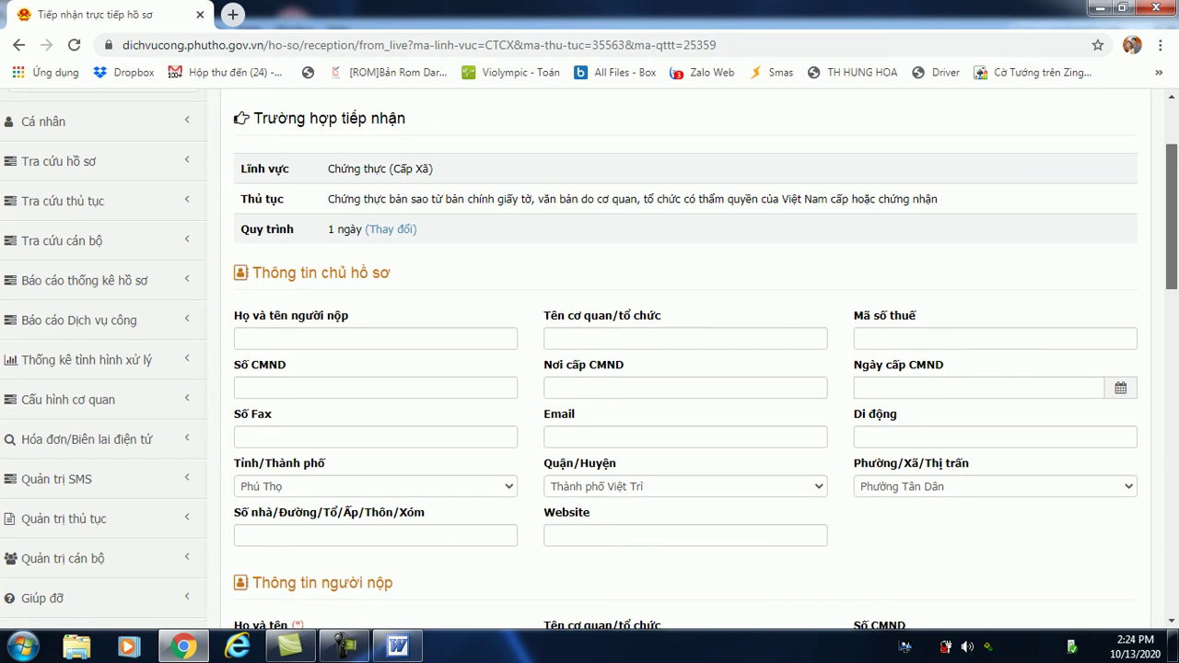
scroll(589, 363, down, 1)
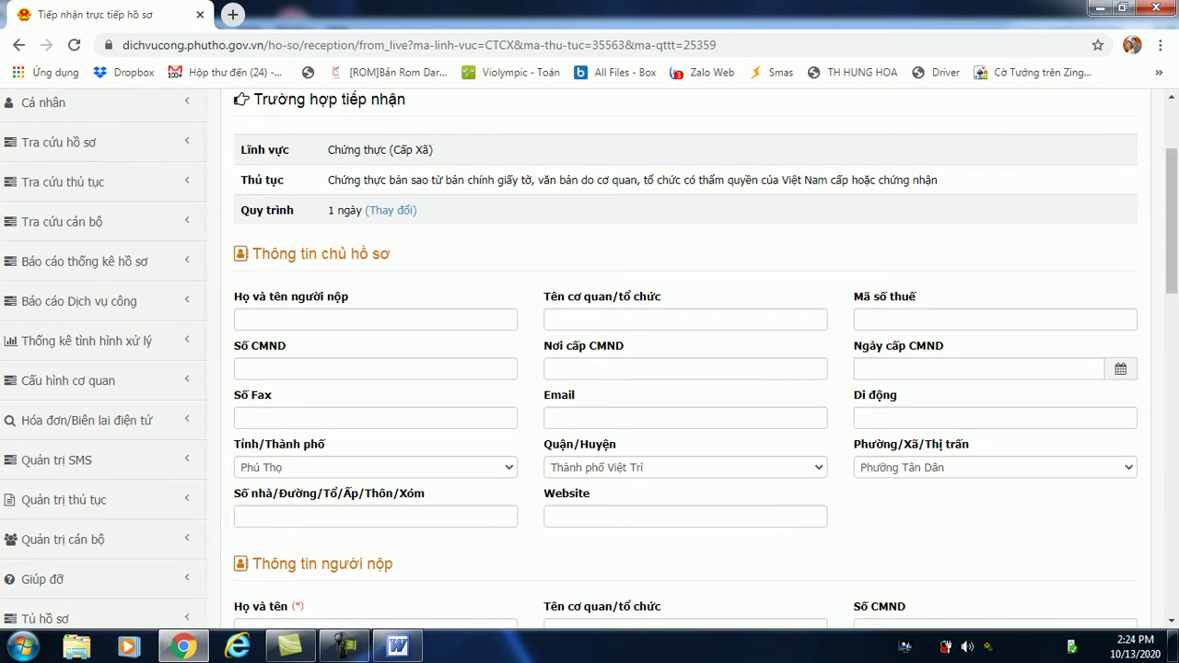
click(375, 318)
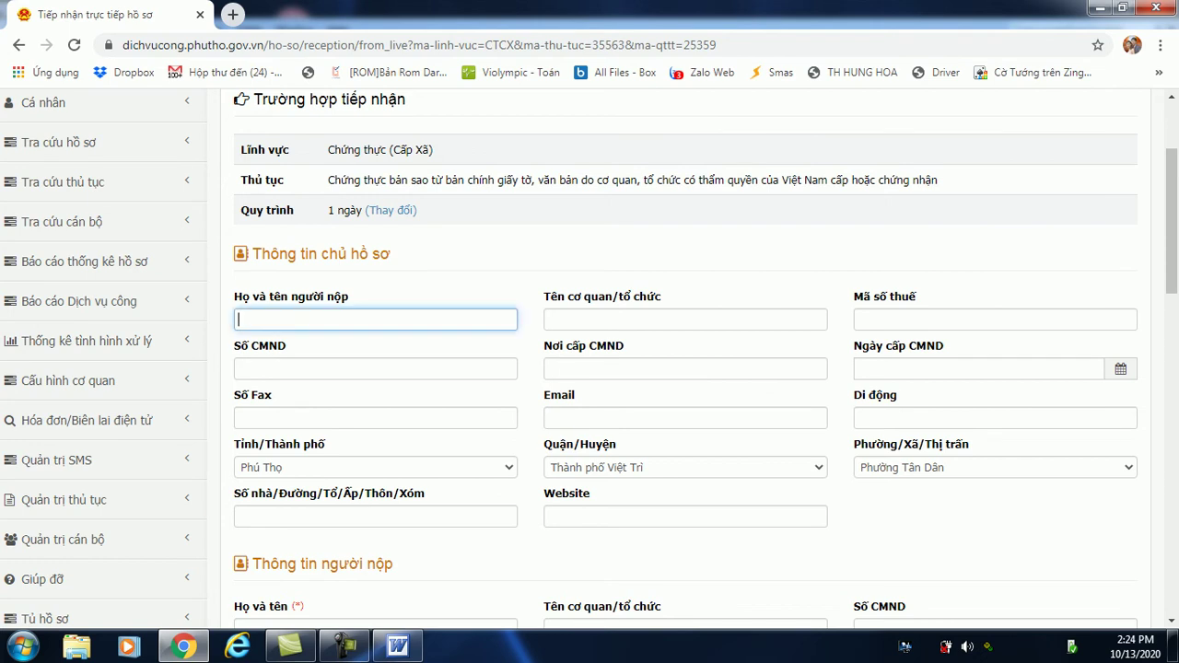
text(Nguyễn)
text(A)
click(685, 320)
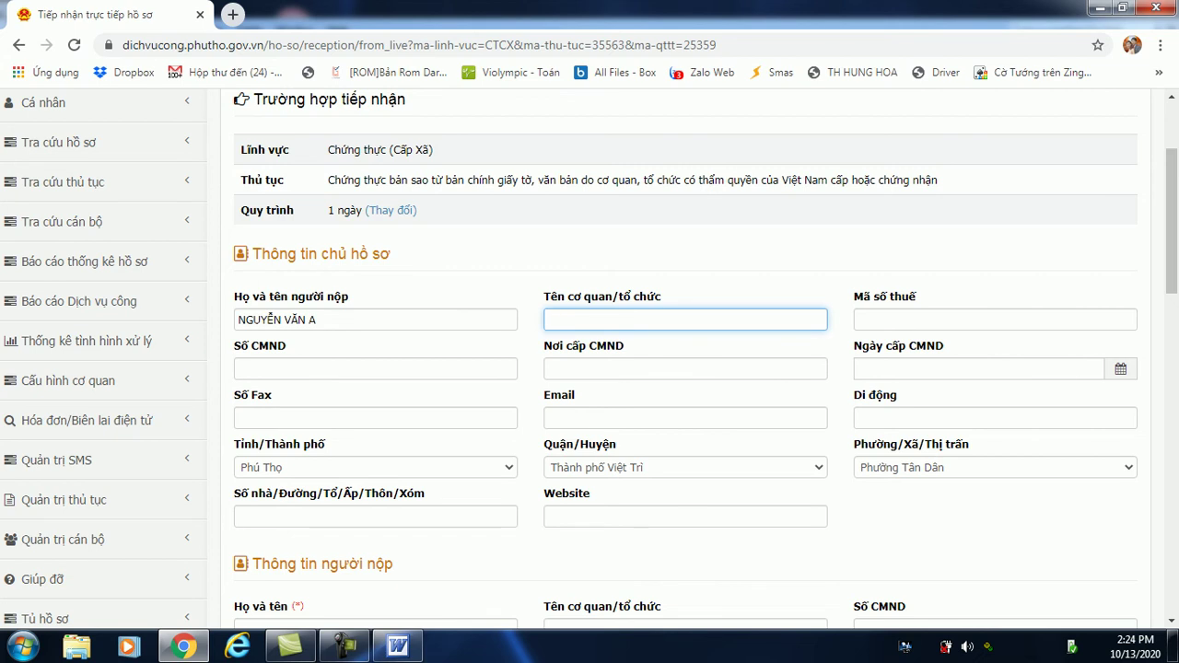
Enter the owner's ID card number, issuing place CA Phú Thọ, and organisation Khu 6.
click(375, 369)
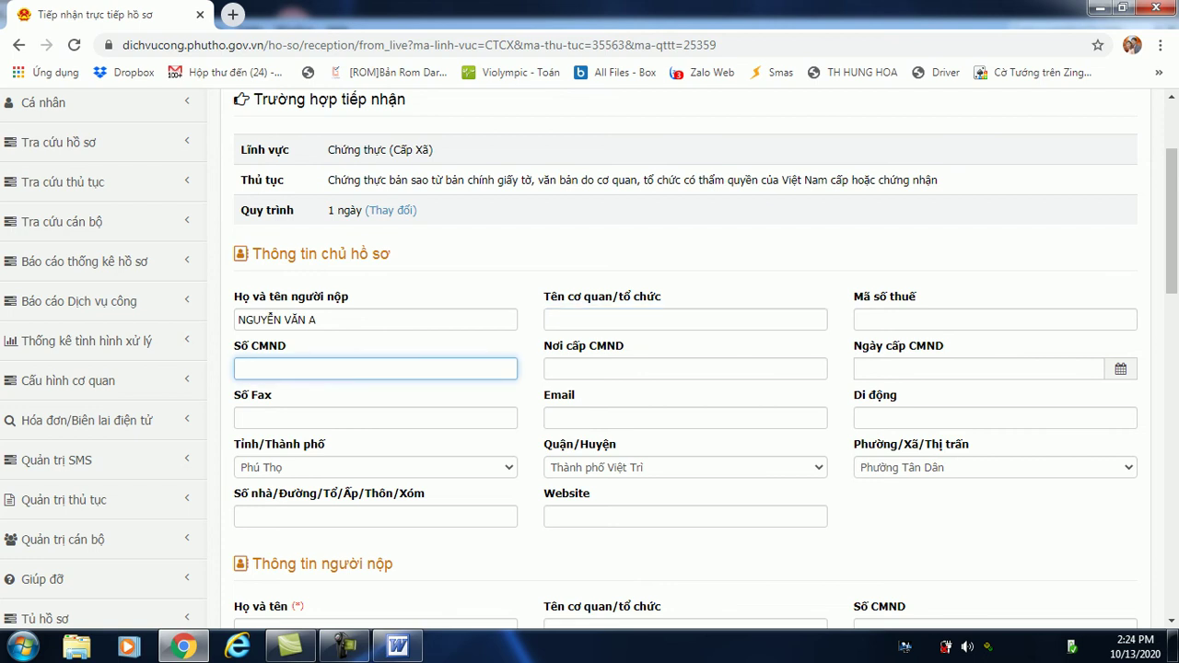
text(01)
key(BackSpace)
key(BackSpace)
key(Tab)
text(CA P)
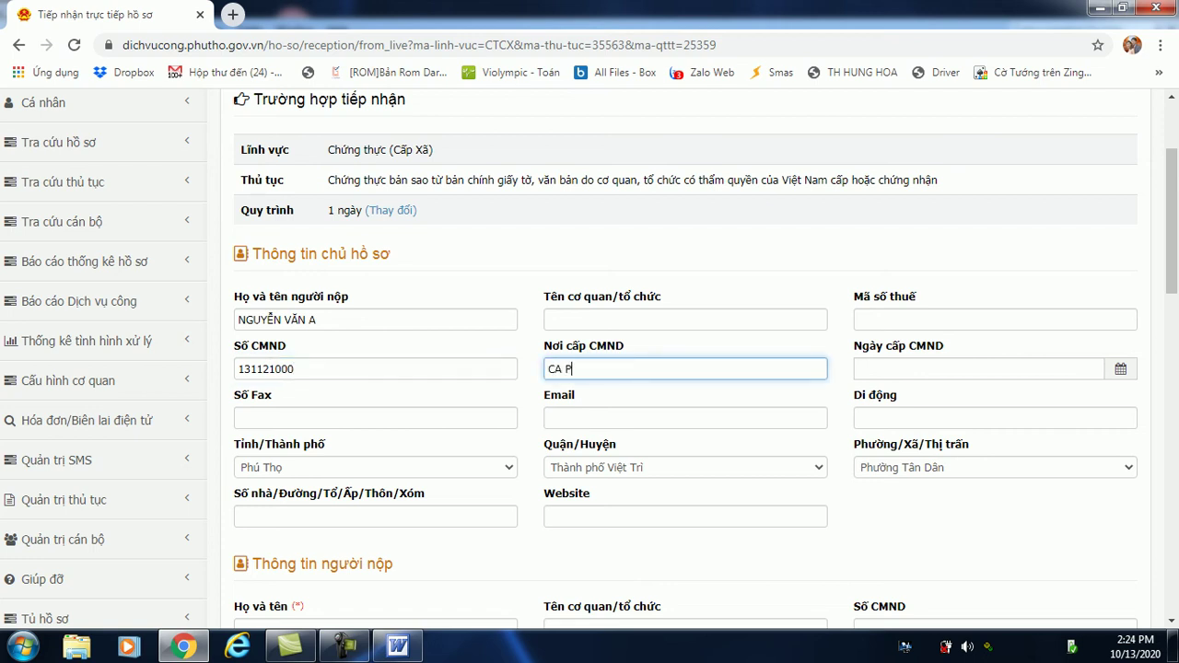
text(hú Tho)
click(549, 319)
text(Khu 6)
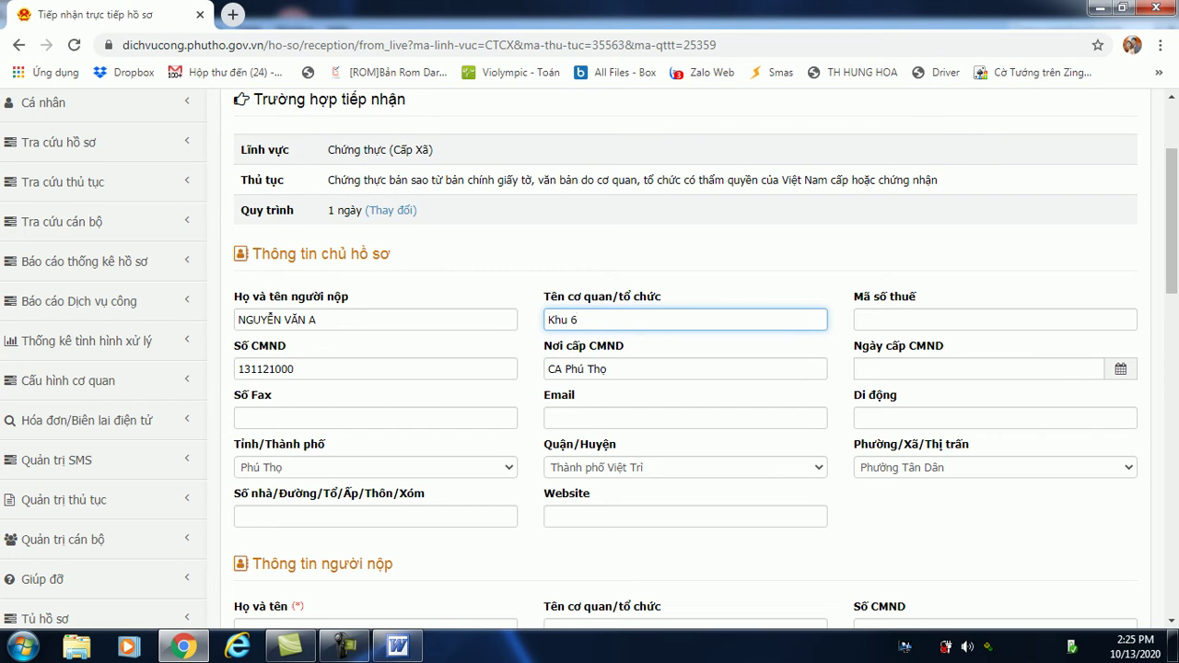
Set the owner's district to Tam Nông and try opening the commune list.
click(685, 467)
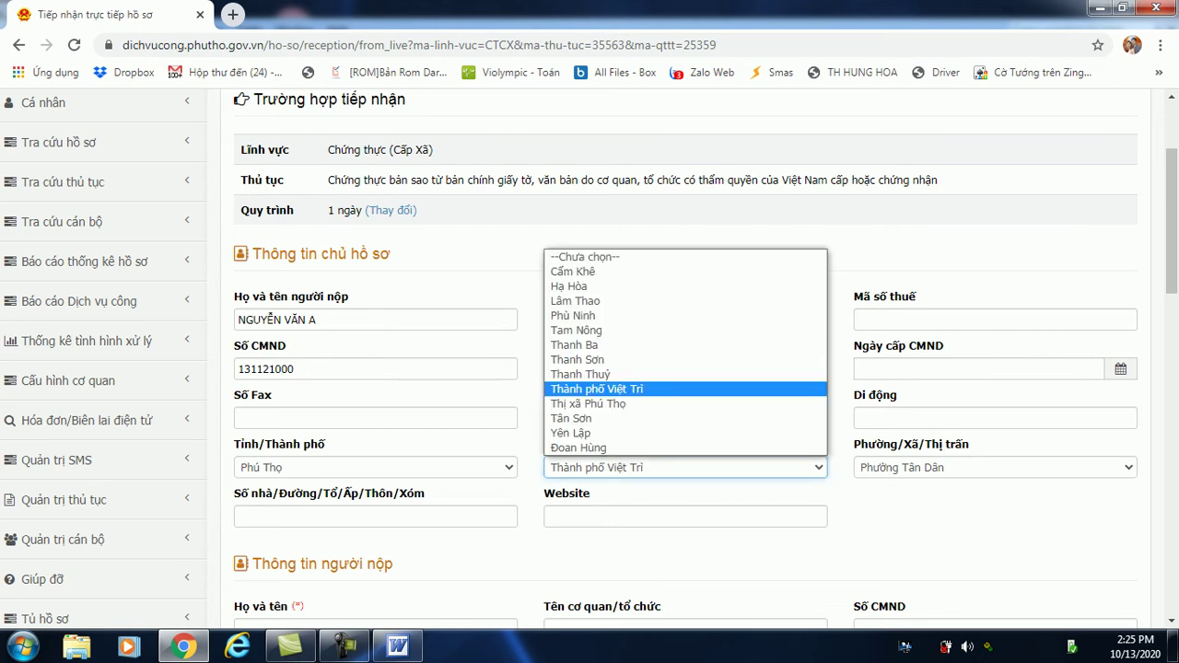
click(577, 330)
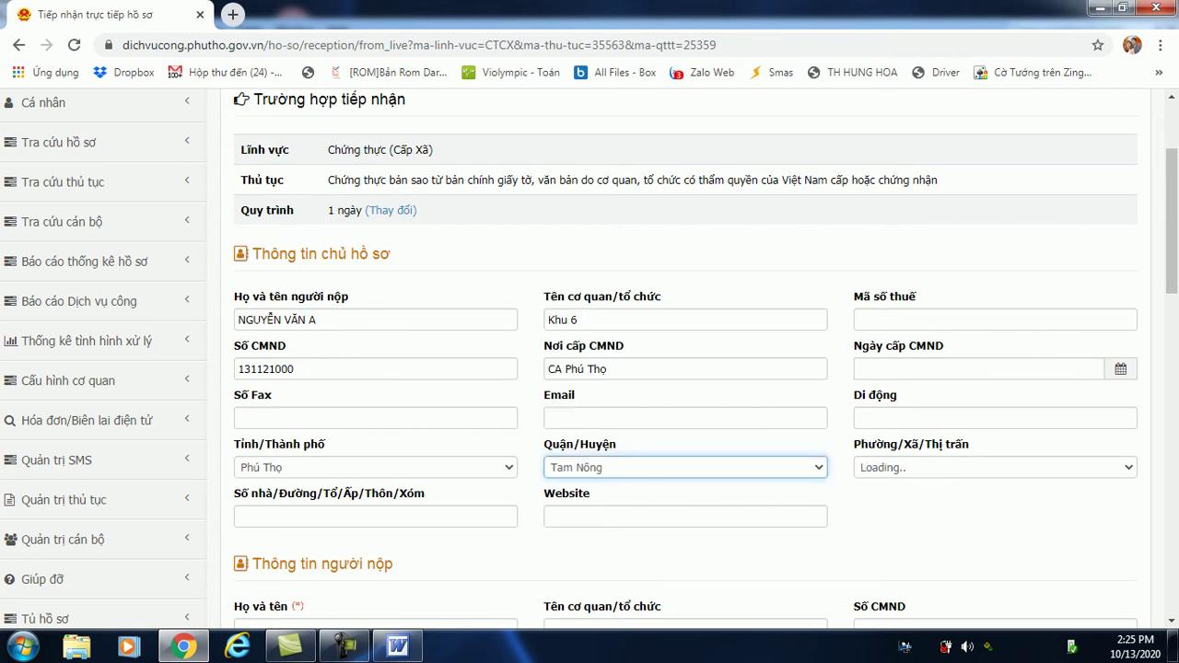
click(995, 467)
click(995, 482)
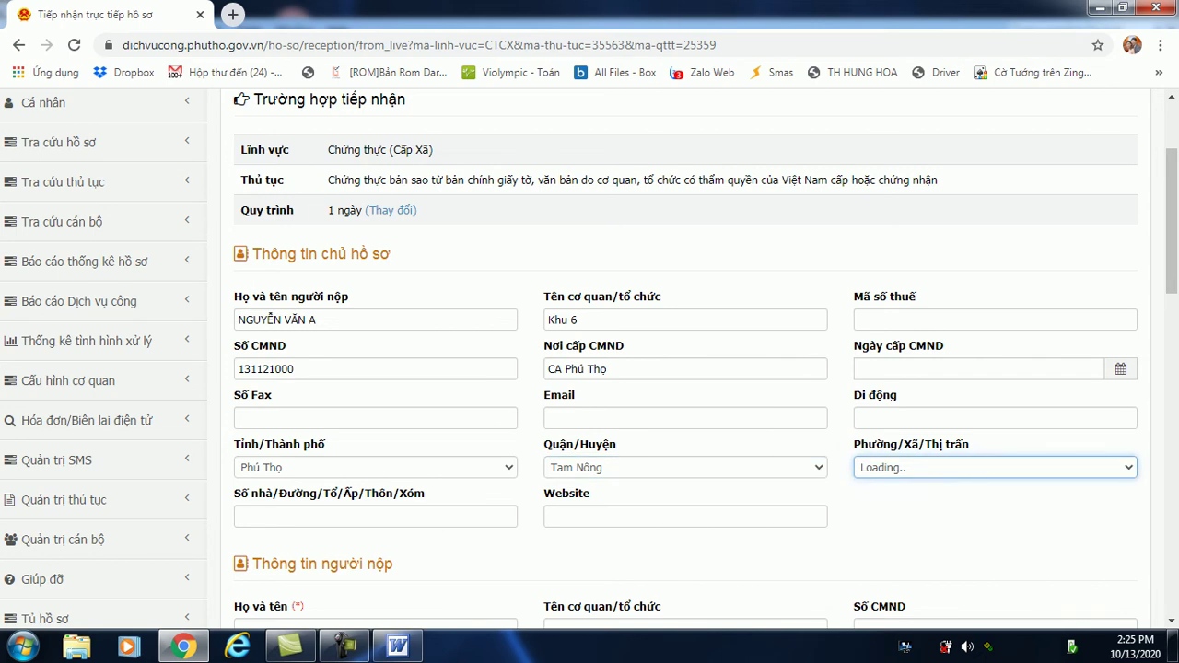
Change the owner's province to Quảng Bình and retry the commune list.
click(375, 467)
key(Down)
key(Down)
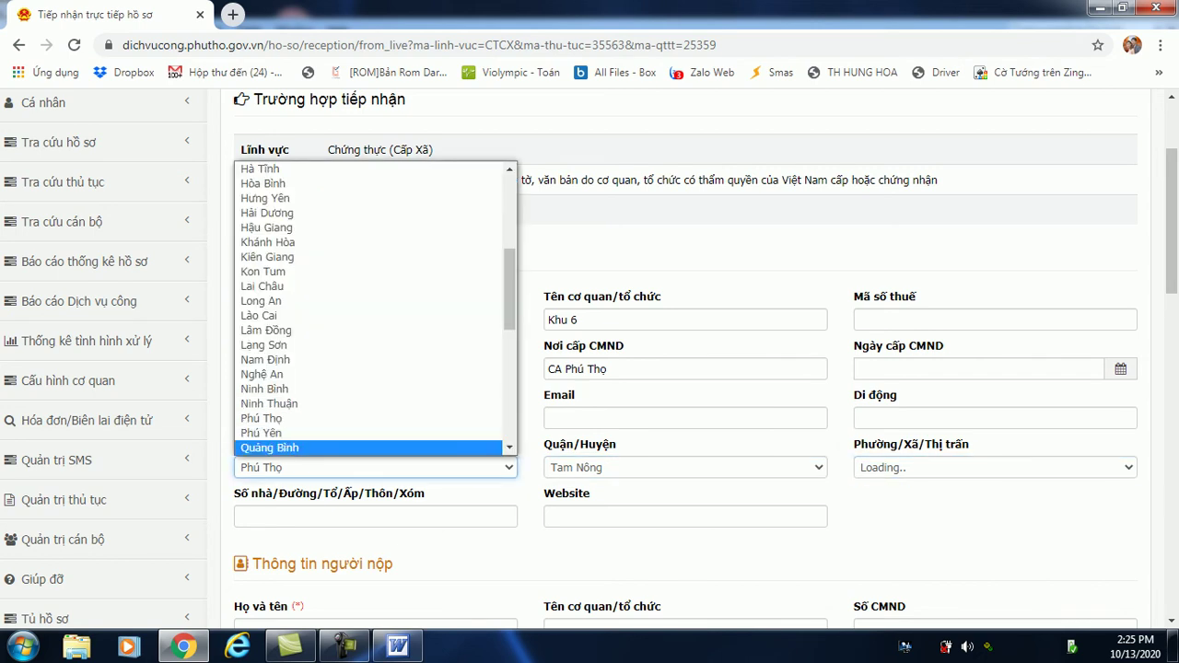
key(Return)
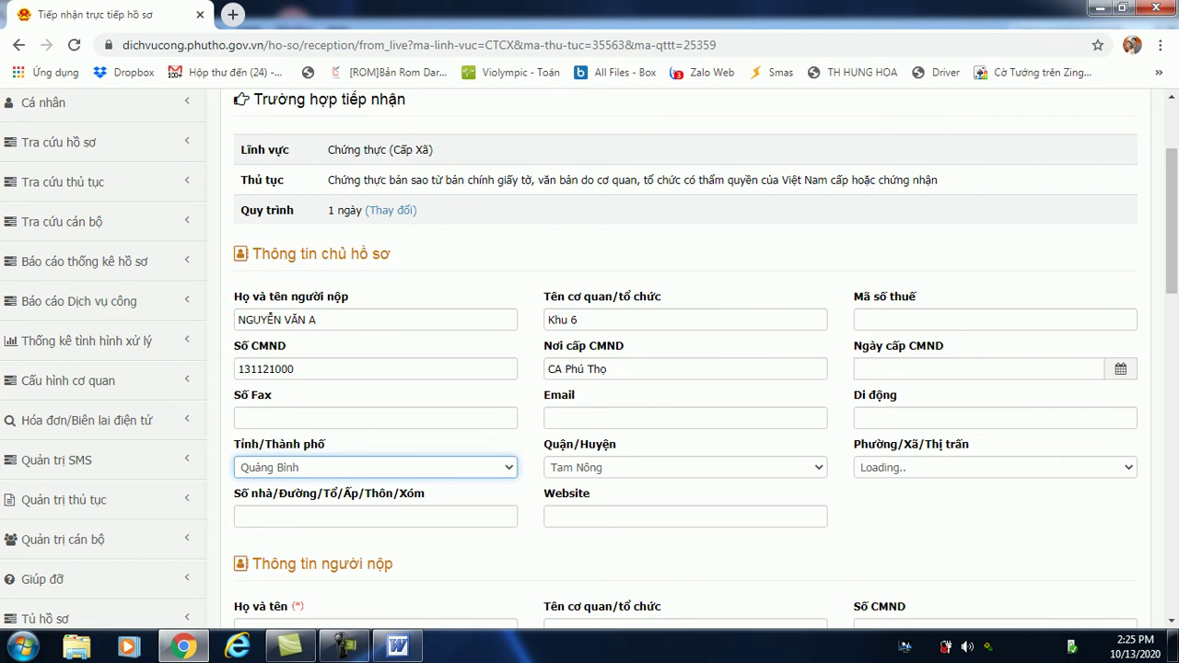
click(995, 467)
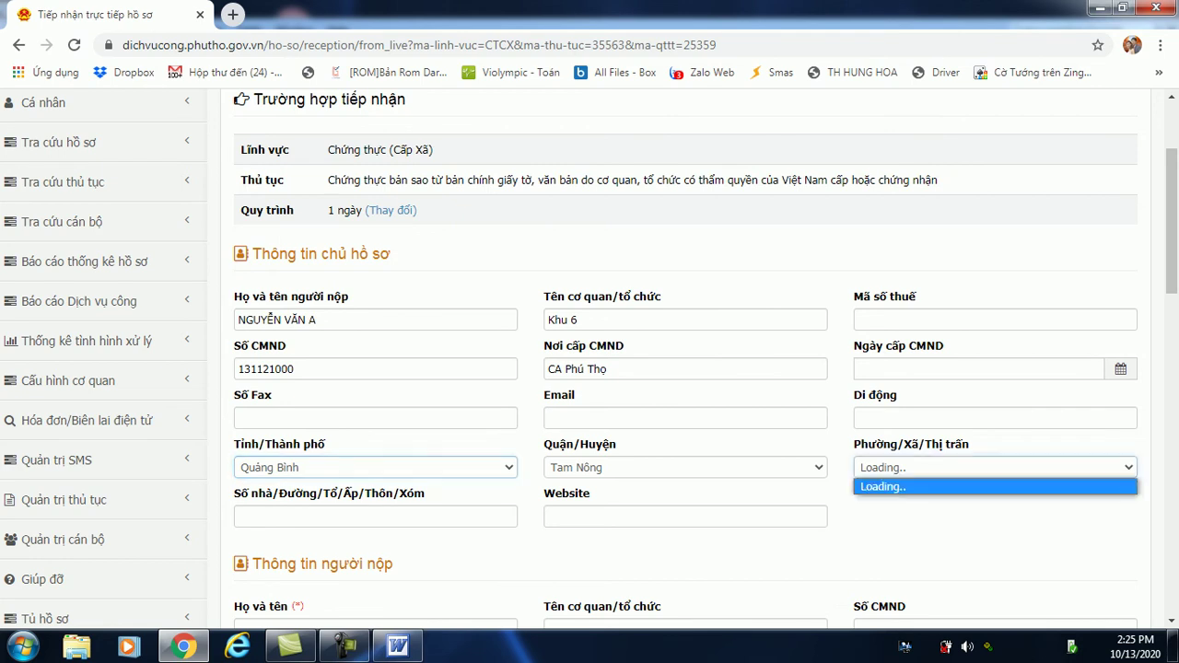
click(995, 483)
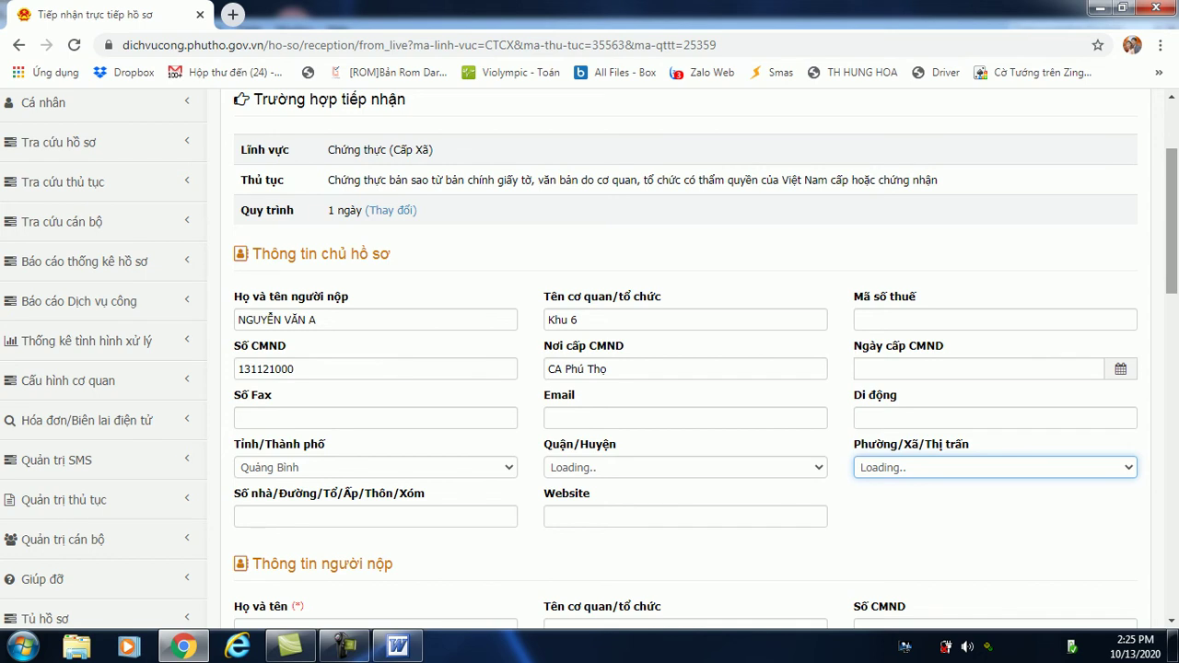
Enter the applicant's full name, keeping province Phú Thọ and district Tam Nông.
scroll(1172, 277, down, 2)
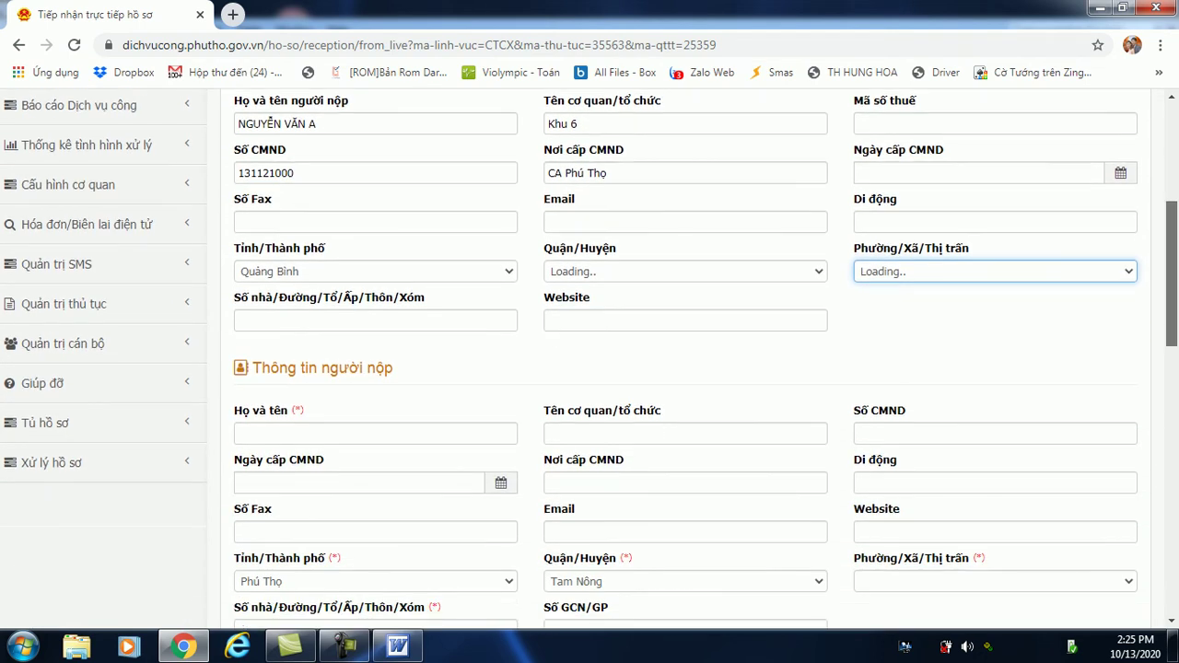
scroll(1172, 277, down, 1)
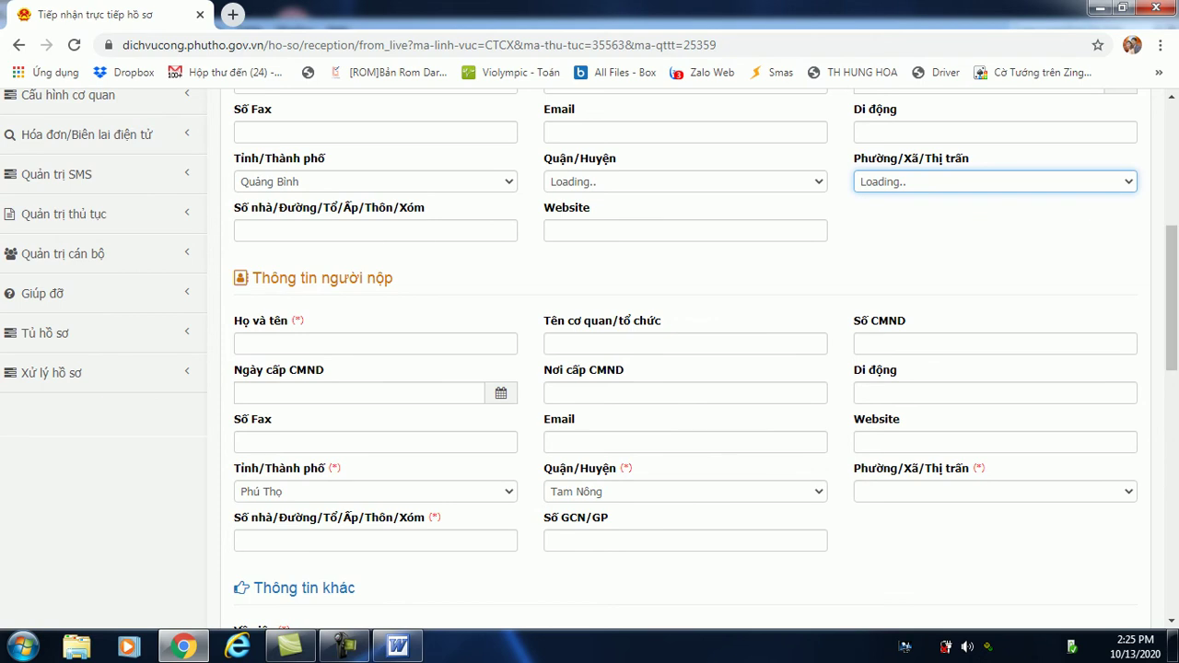
click(375, 343)
text(N)
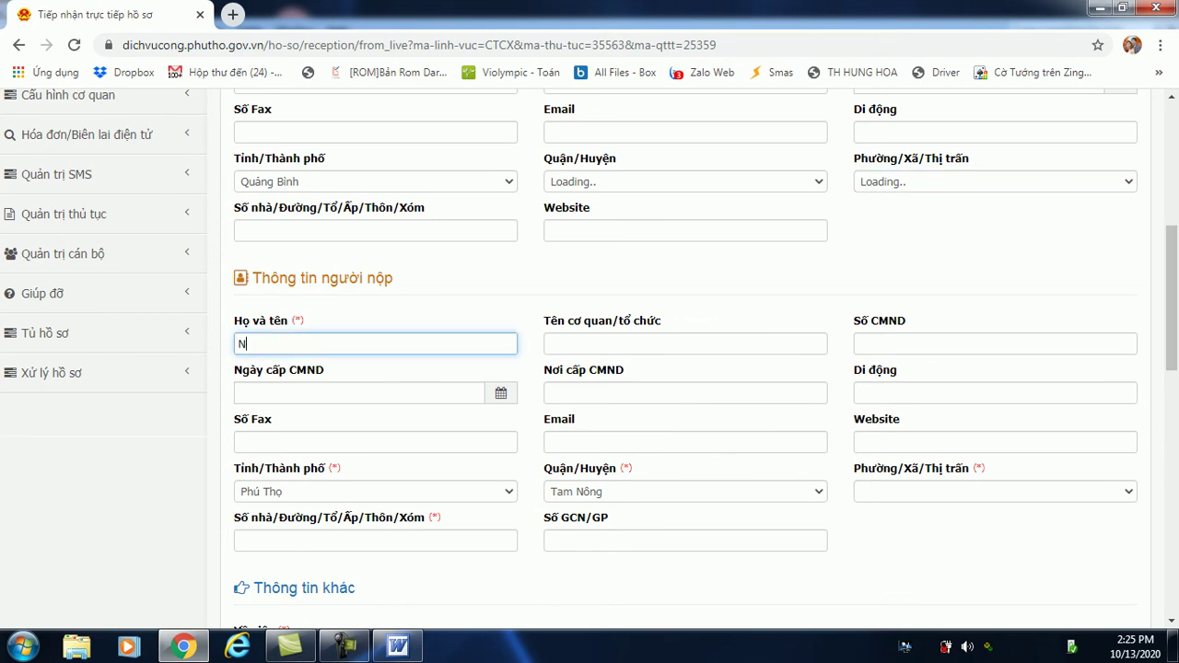
text(guyen Văn B)
click(375, 491)
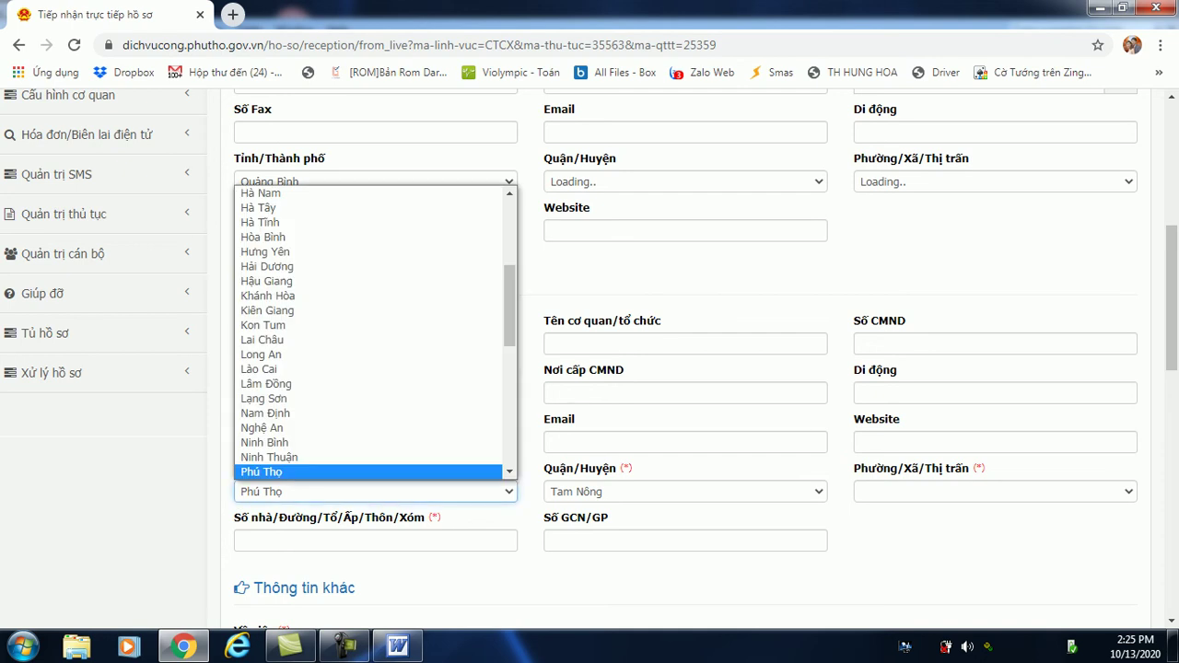
key(Return)
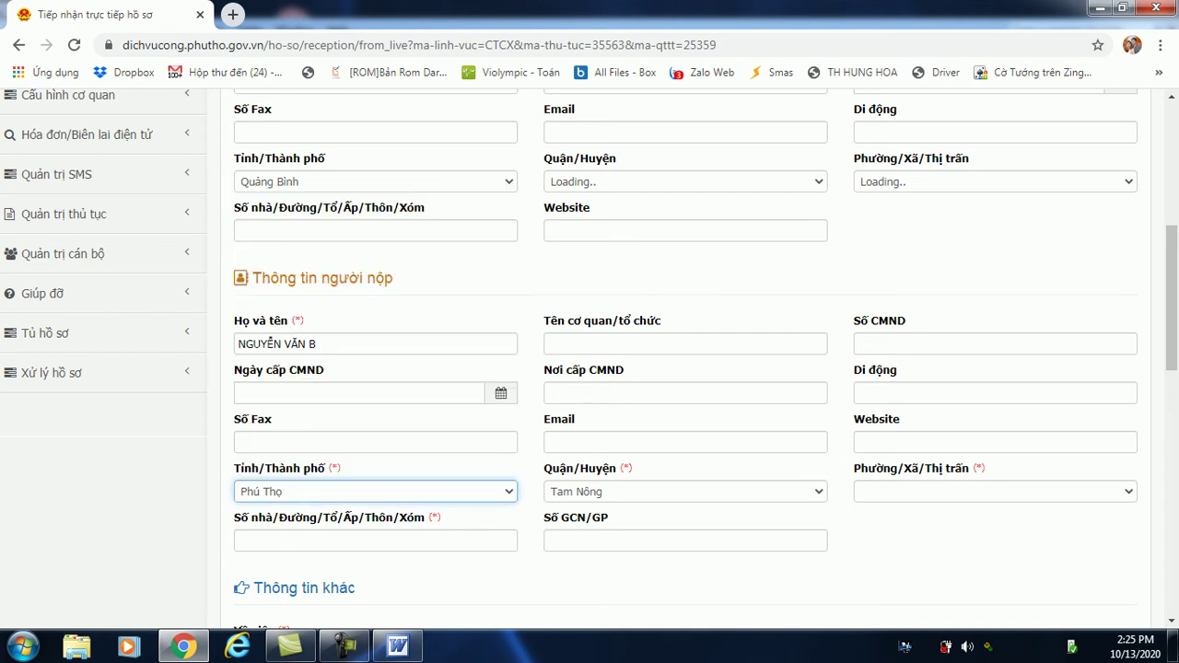
click(686, 491)
click(686, 355)
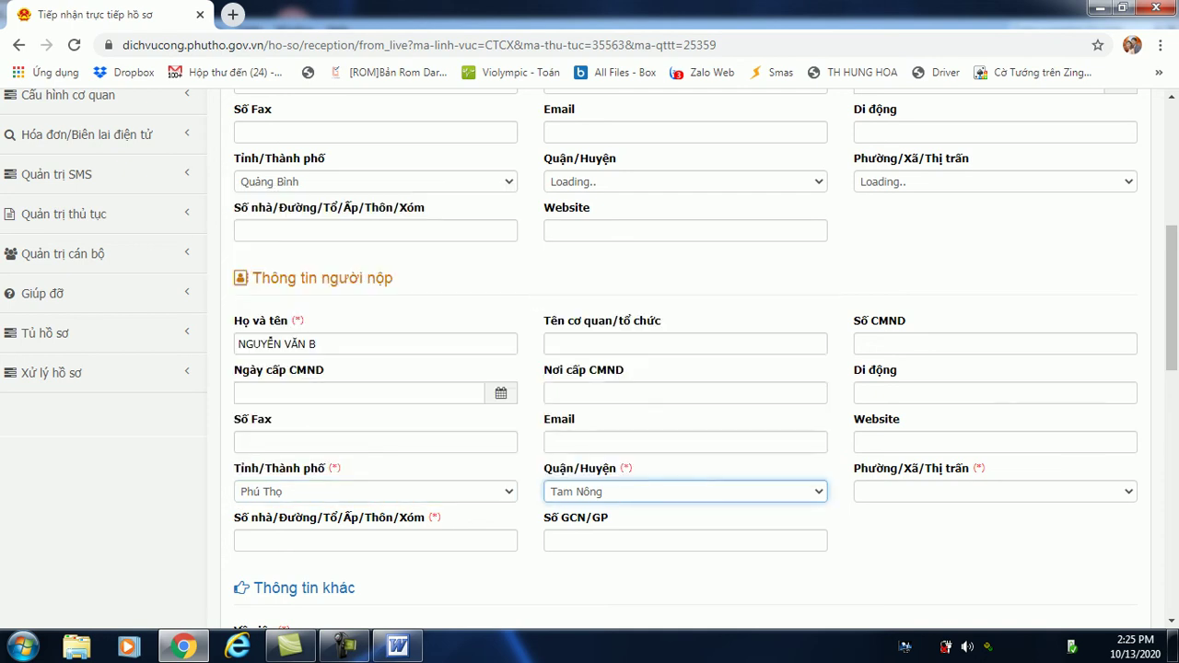
Choose commune Thị trấn Hưng Hóa and enter Khu 6 as the applicant's address.
click(995, 491)
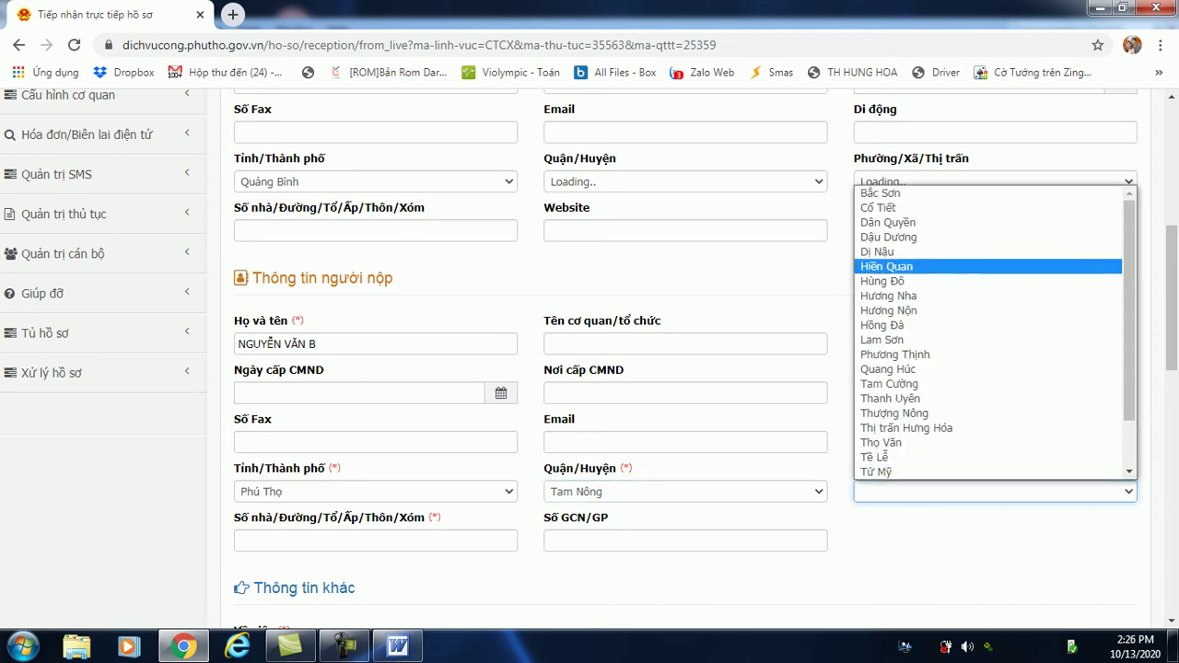
key(Down)
key(Down)
key(Down)
key(Down)
key(Down)
key(Down)
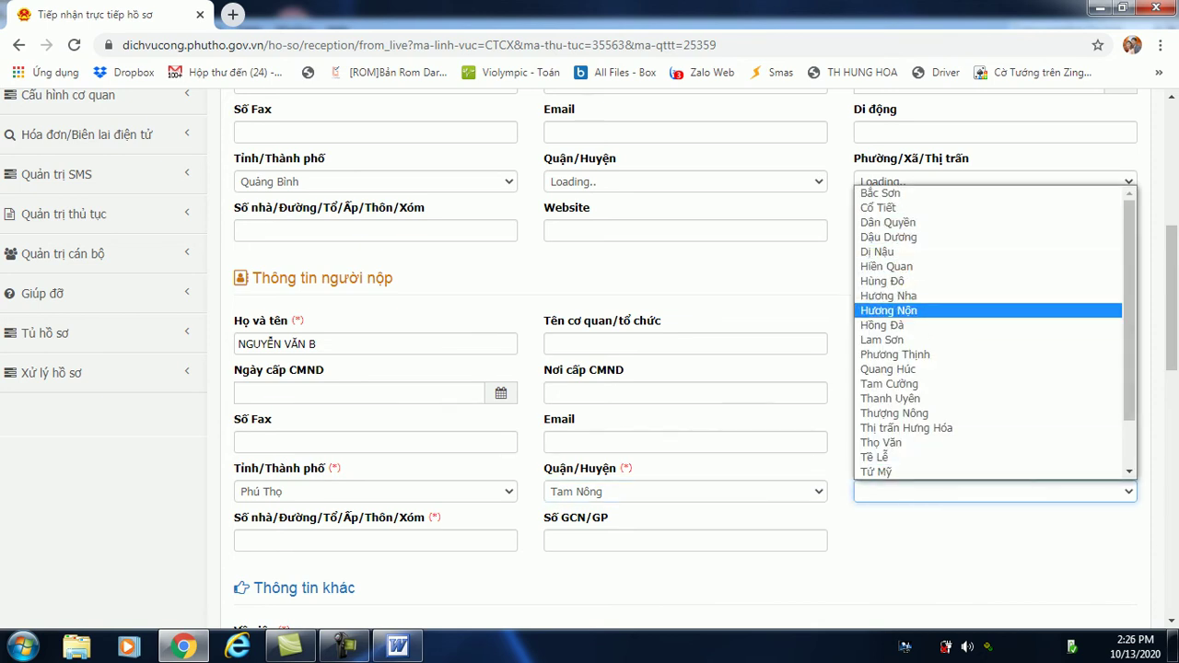
key(Down)
key(Up)
key(Up)
key(Up)
key(Up)
key(Up)
key(Up)
key(Up)
key(Up)
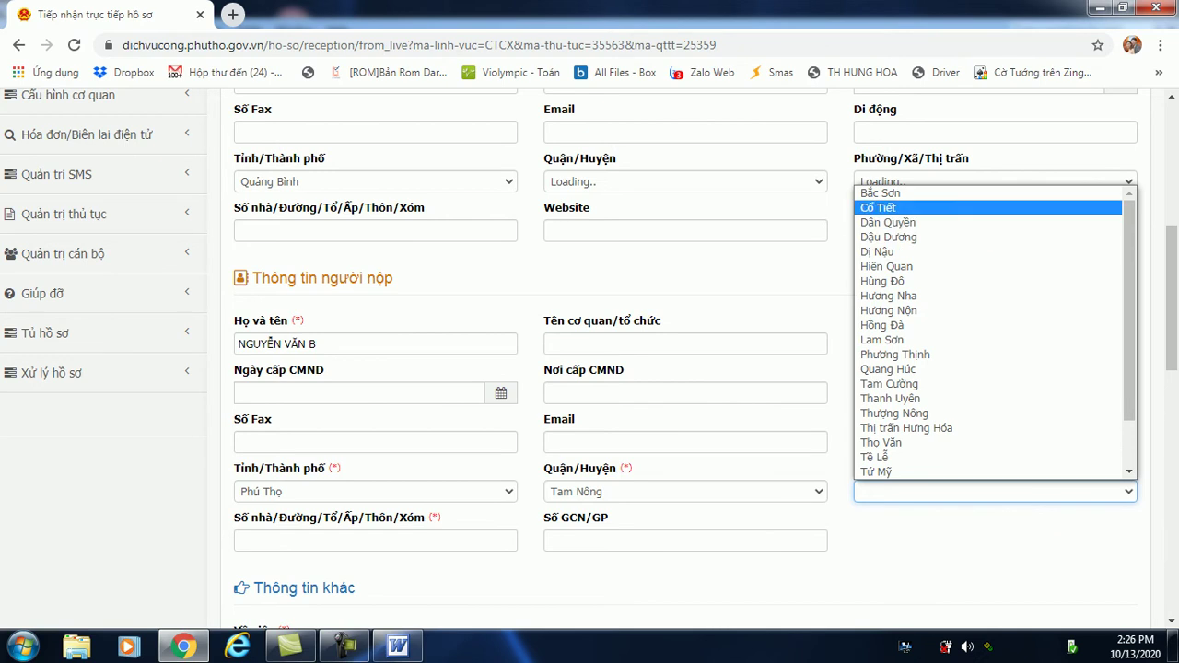
key(Down)
key(Down)
key(Down)
key(Down)
key(Down)
key(Down)
key(Down)
key(Down)
key(Down)
key(Down)
key(Down)
key(Down)
key(Up)
key(Up)
key(Up)
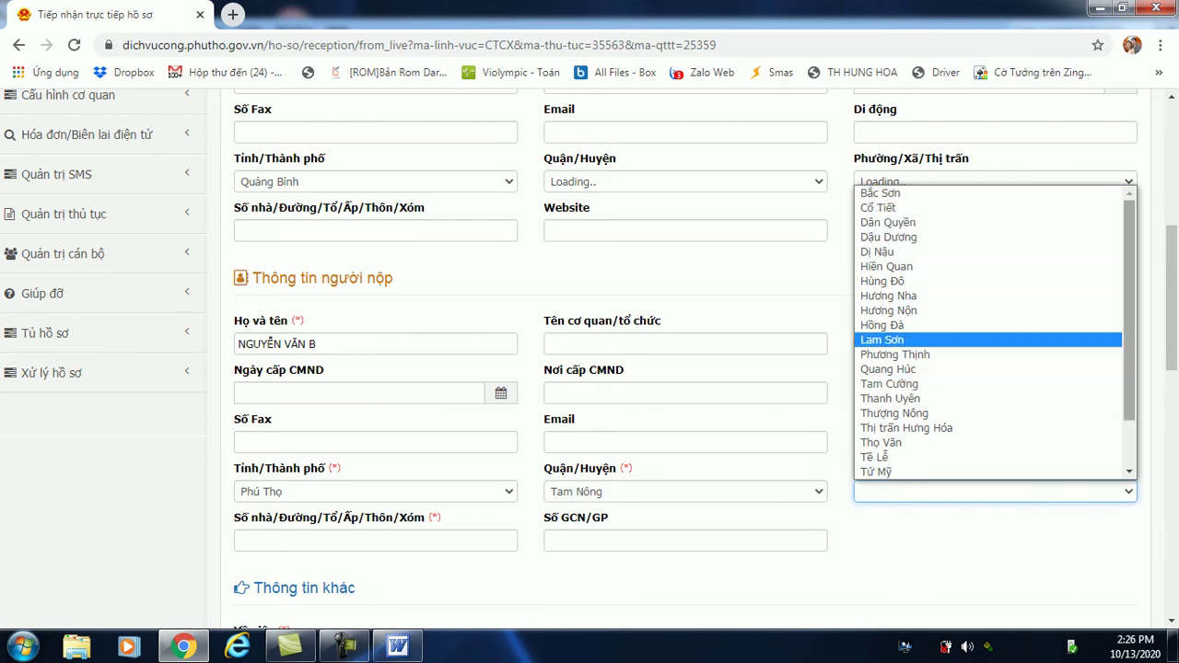
scroll(991, 332, down, 2)
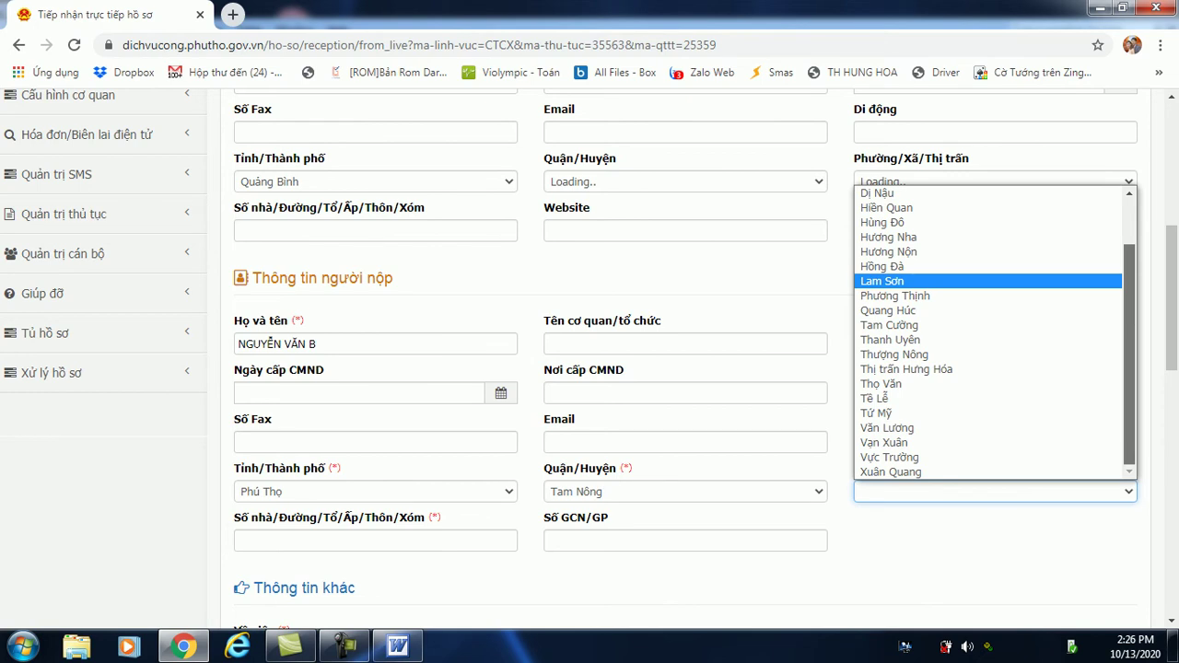
key(Down)
key(Down)
key(Down)
key(Down)
key(Down)
key(Down)
key(Return)
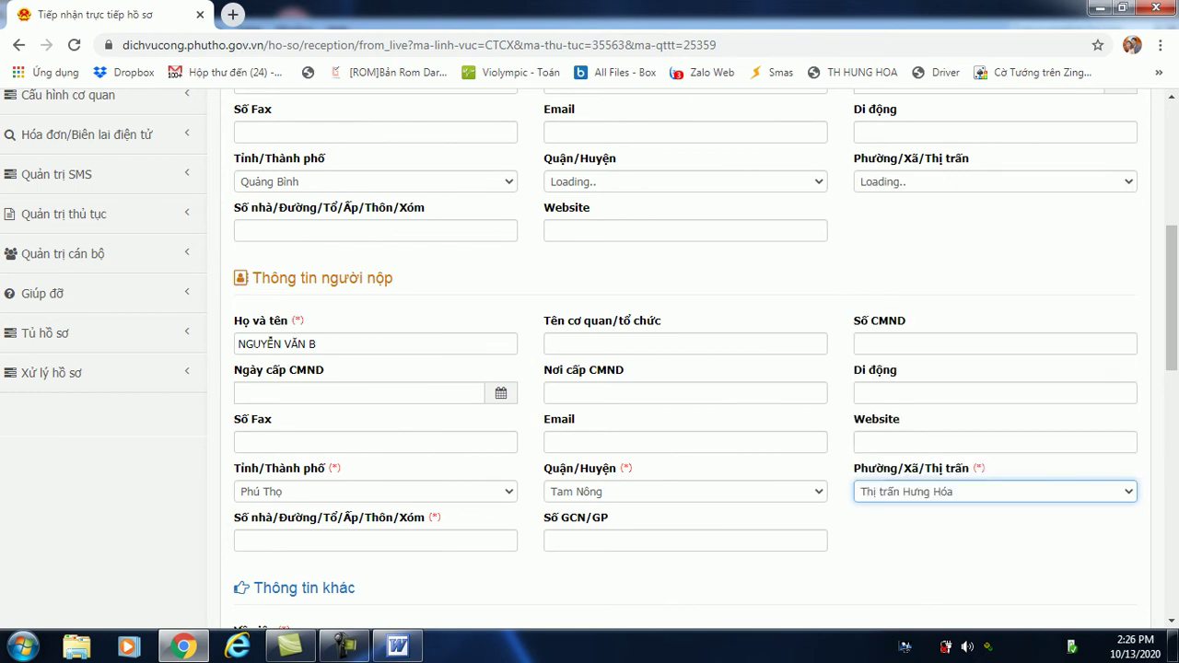
click(375, 541)
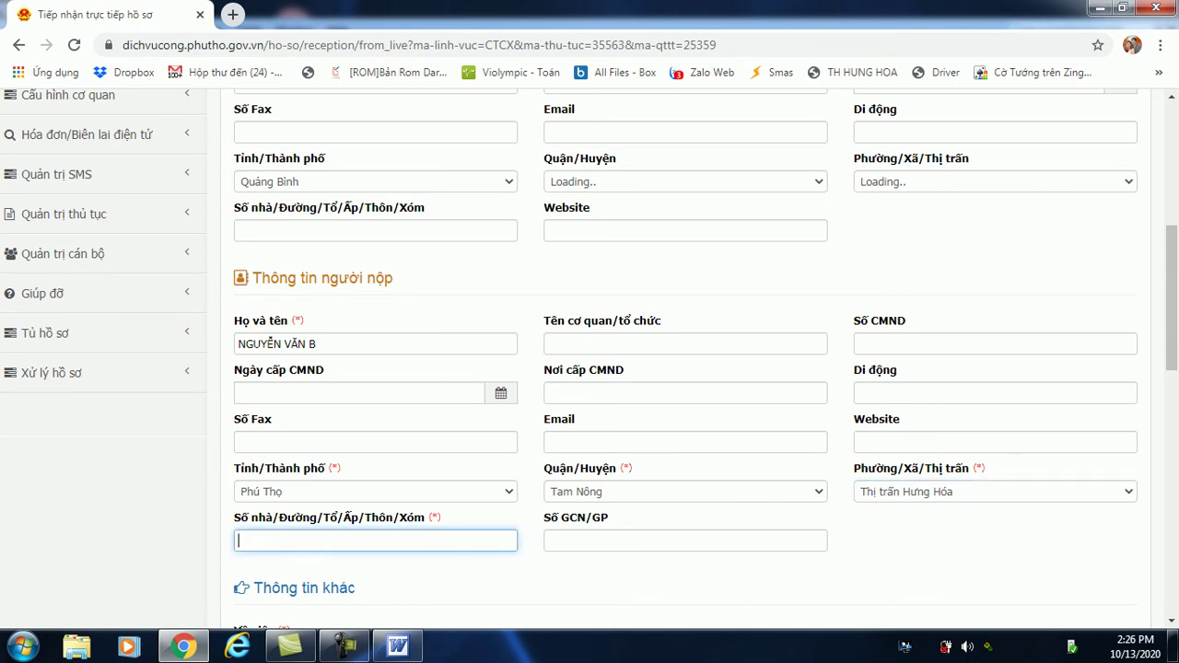
text(Khu 6)
Set the owner's province back to Phú Thọ and scroll down to the documents table.
click(375, 182)
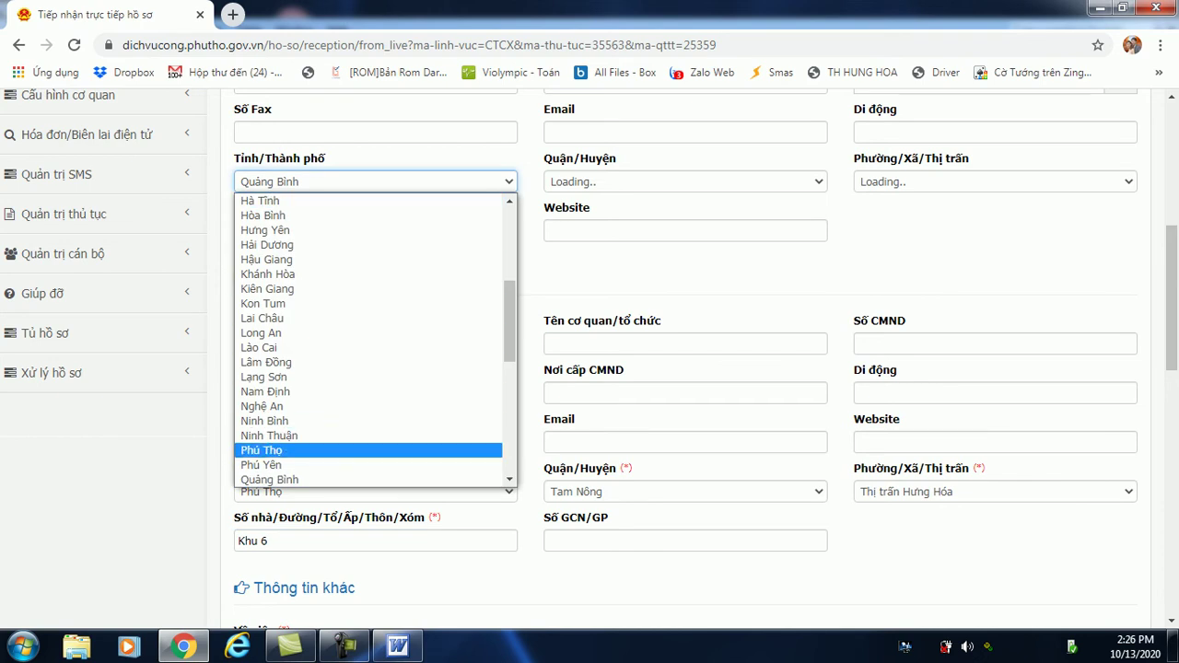
key(Return)
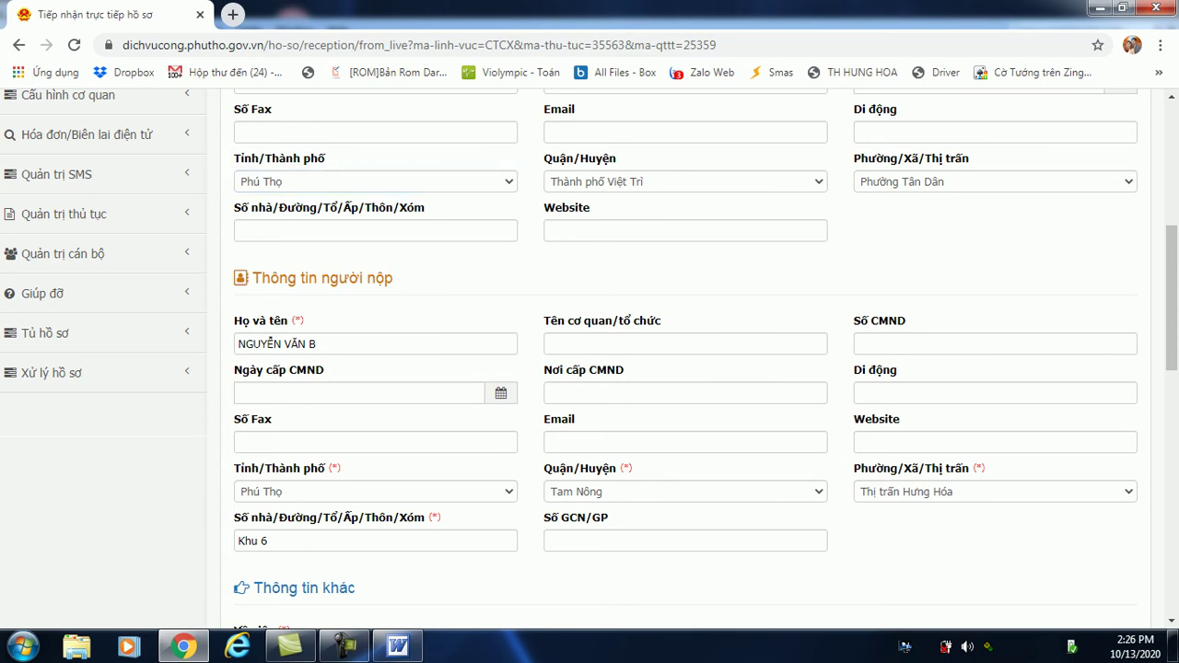
drag(1172, 299, 1172, 424)
scroll(686, 369, down, 3)
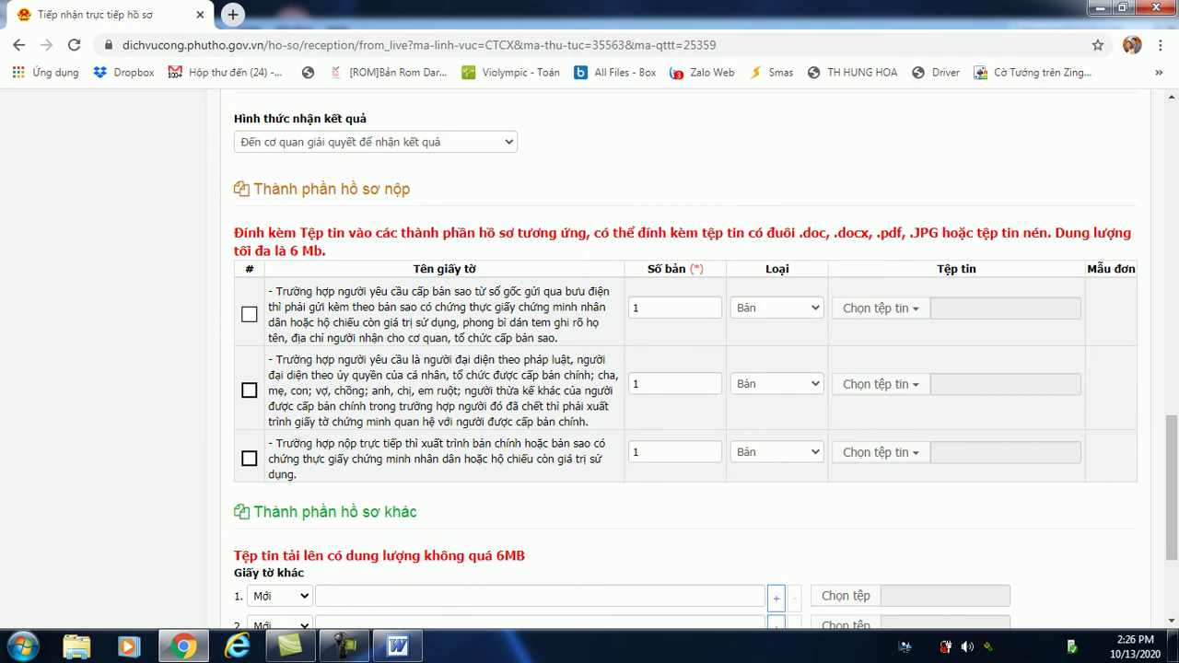
Tick the first Thành phần hồ sơ nộp row, the document for copies requested by post.
click(249, 314)
scroll(682, 350, down, 2)
scroll(682, 350, down, 1)
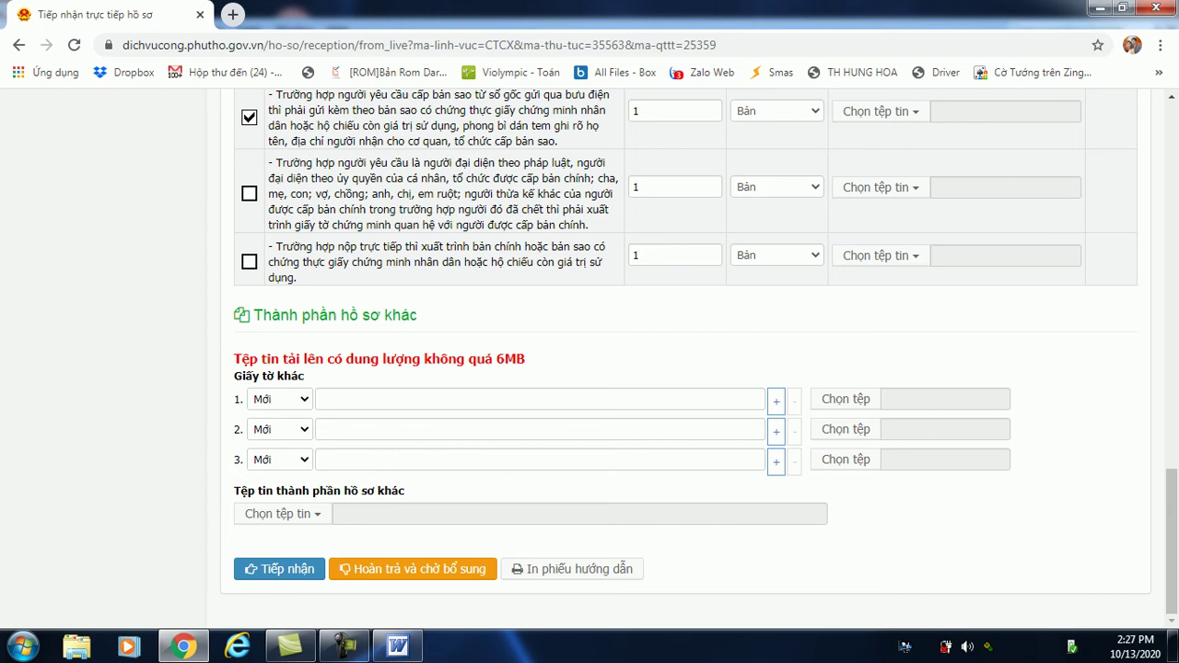
scroll(687, 359, up, 2)
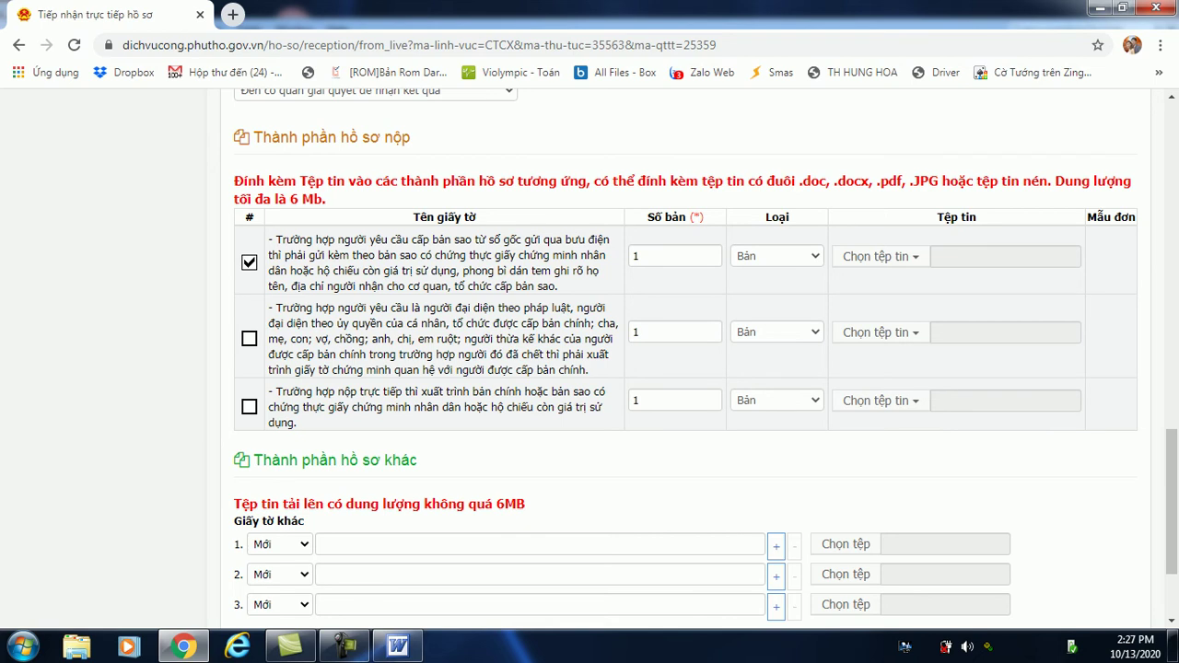
scroll(686, 359, down, 1)
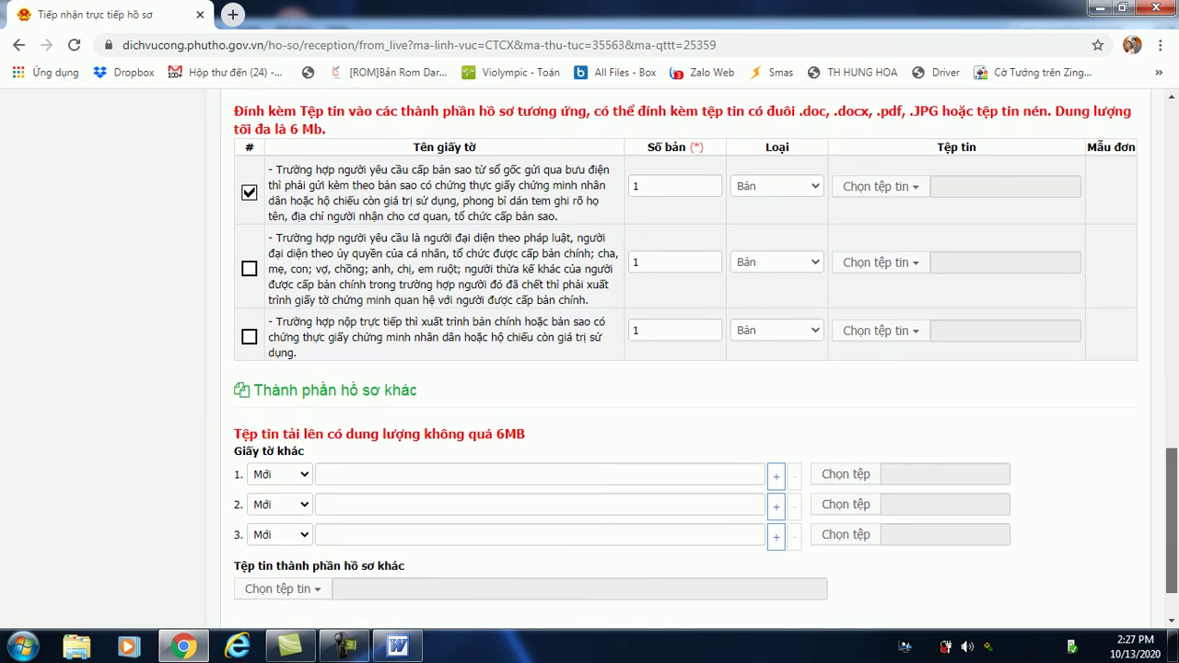
Enter Chứng minh thư and Giấy khai sinh as the two Giấy tờ khác entries.
click(320, 474)
text(Chứng )
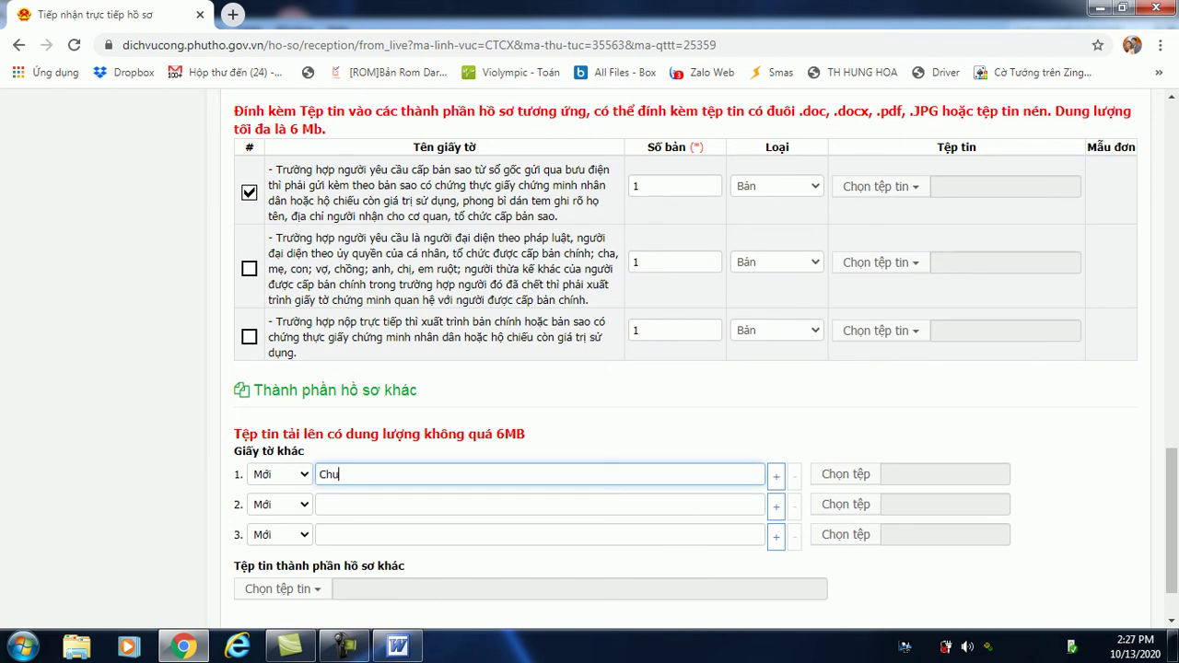
text(minh t)
text(hu)
text(w)
click(540, 504)
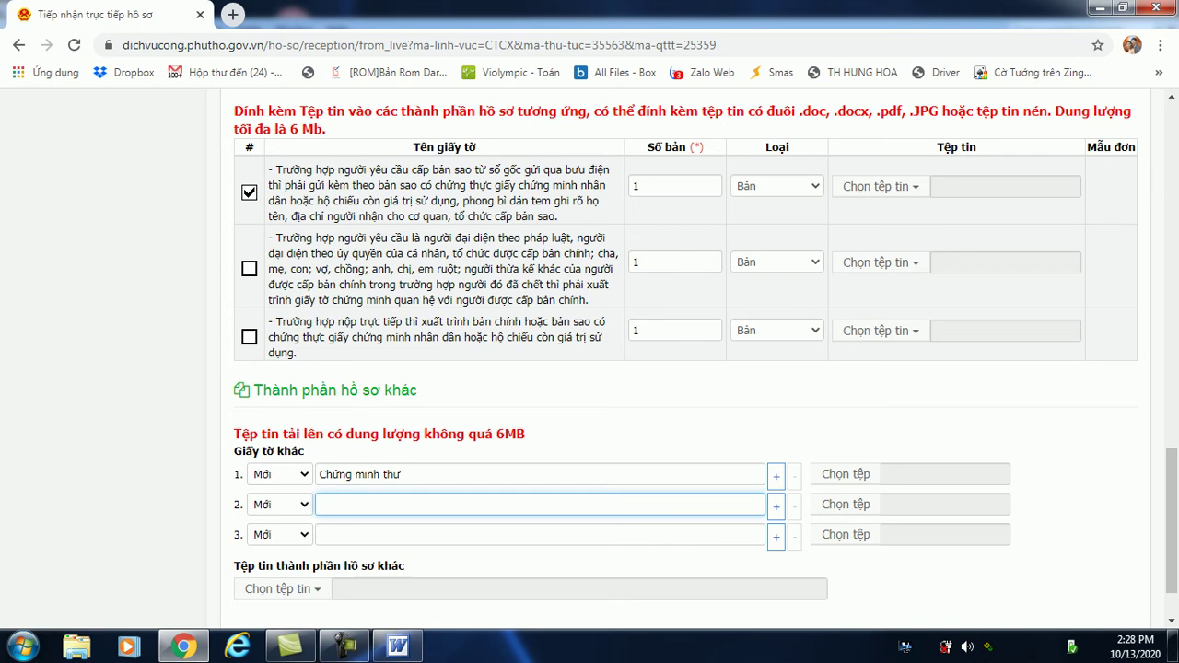
text(Giấy khai sinh)
scroll(589, 359, down, 2)
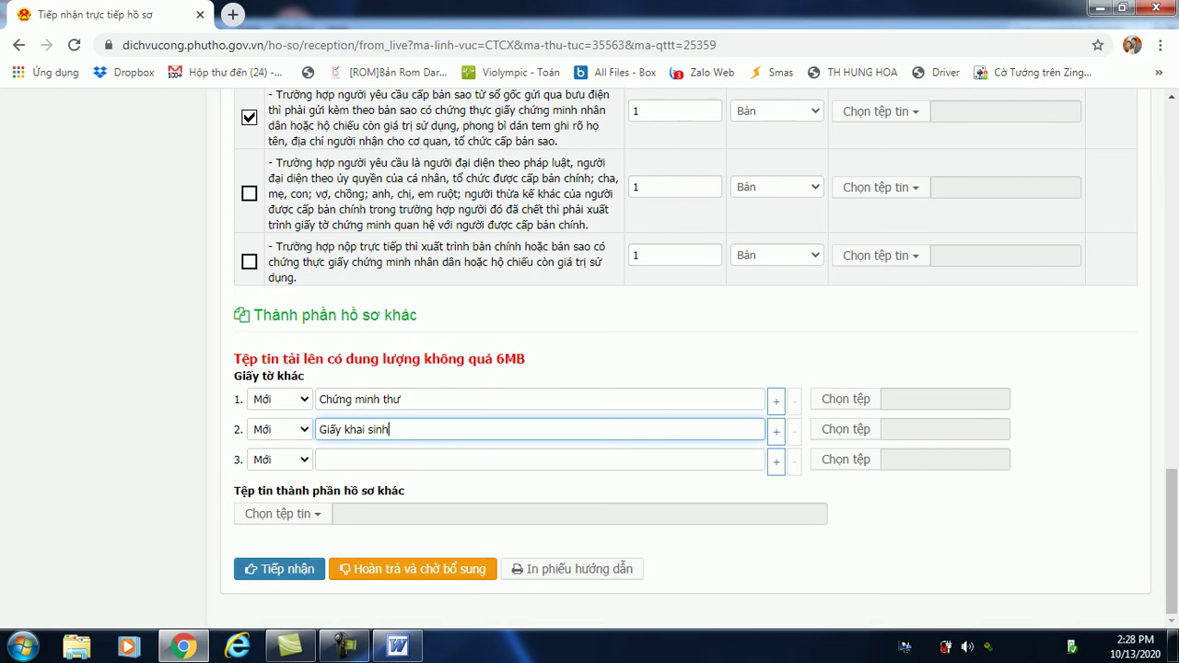
click(279, 568)
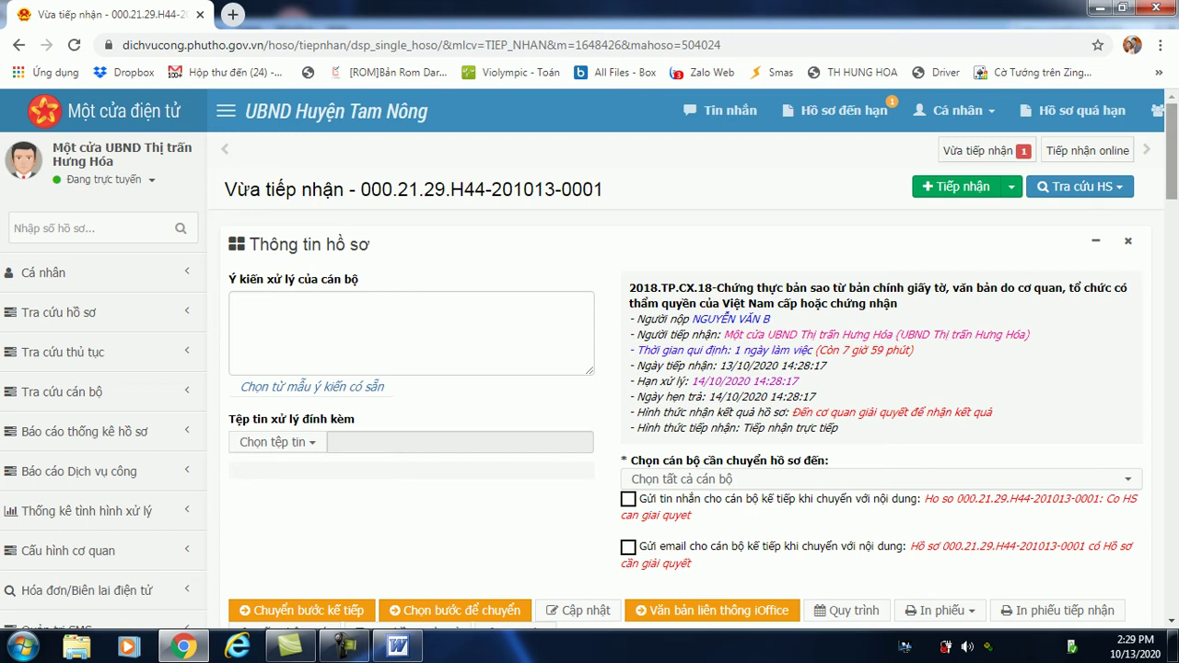
scroll(589, 359, down, 1)
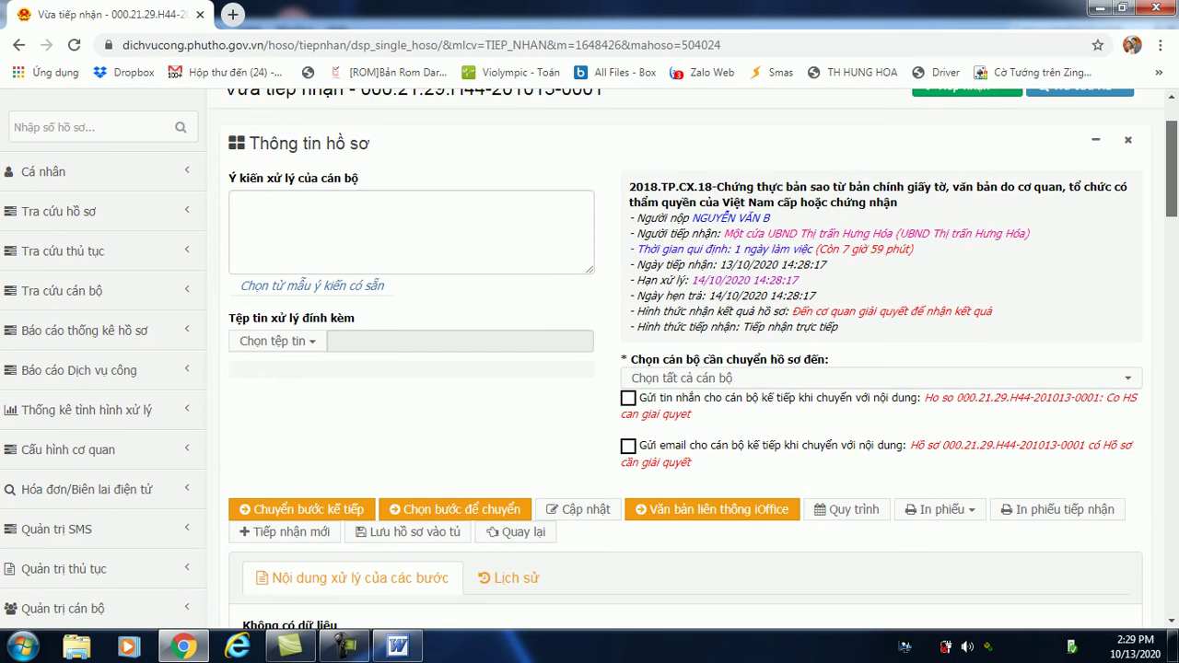
scroll(589, 360, down, 3)
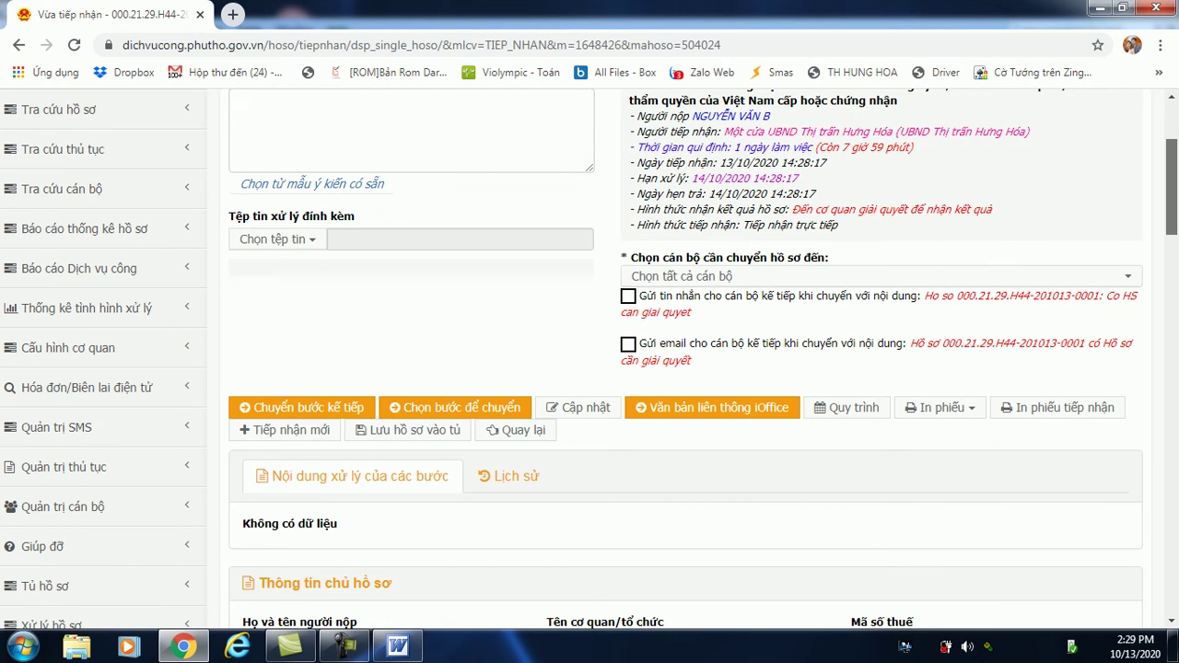
scroll(686, 359, down, 2)
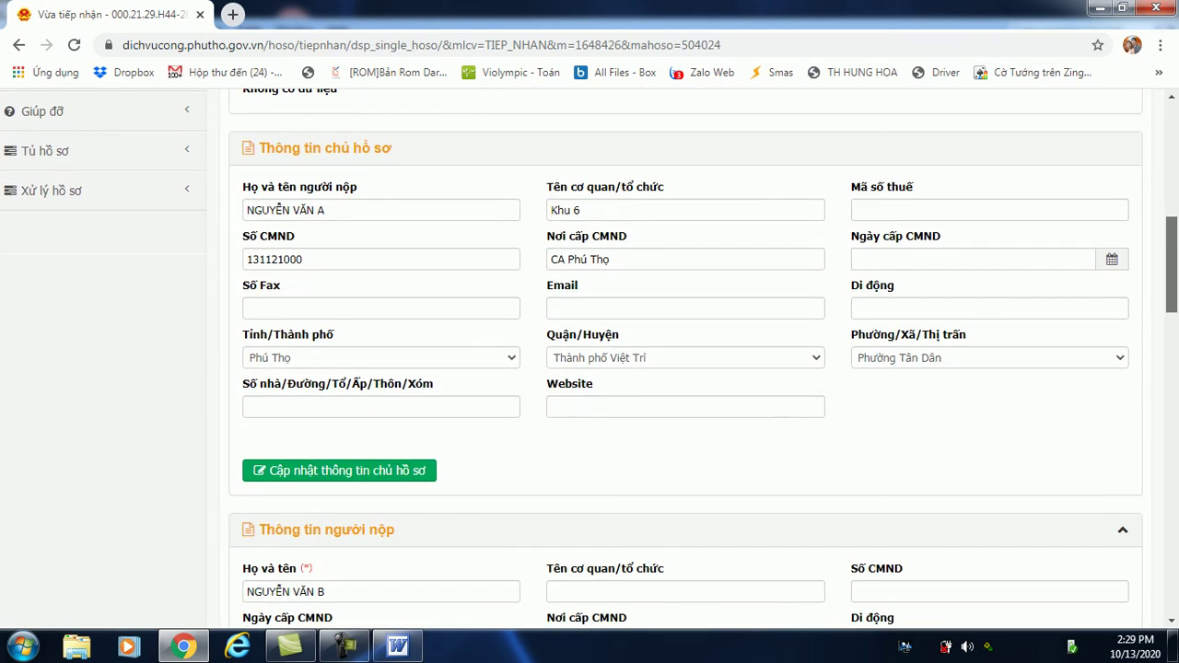
scroll(589, 360, up, 5)
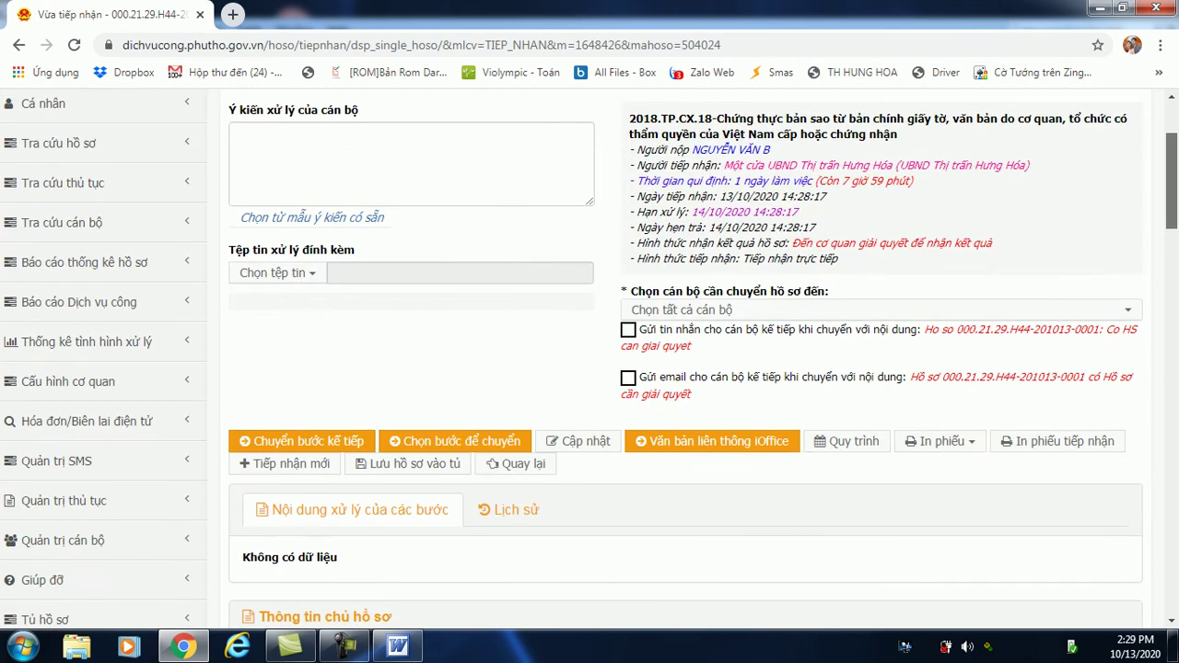
scroll(590, 359, up, 2)
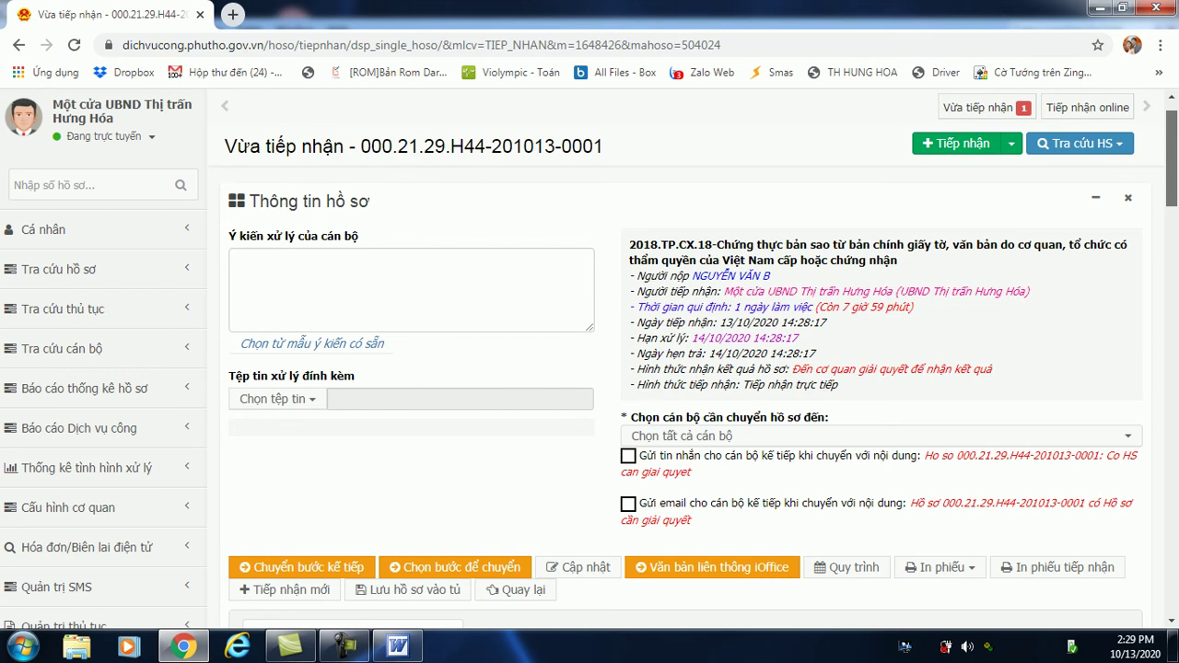
click(1064, 567)
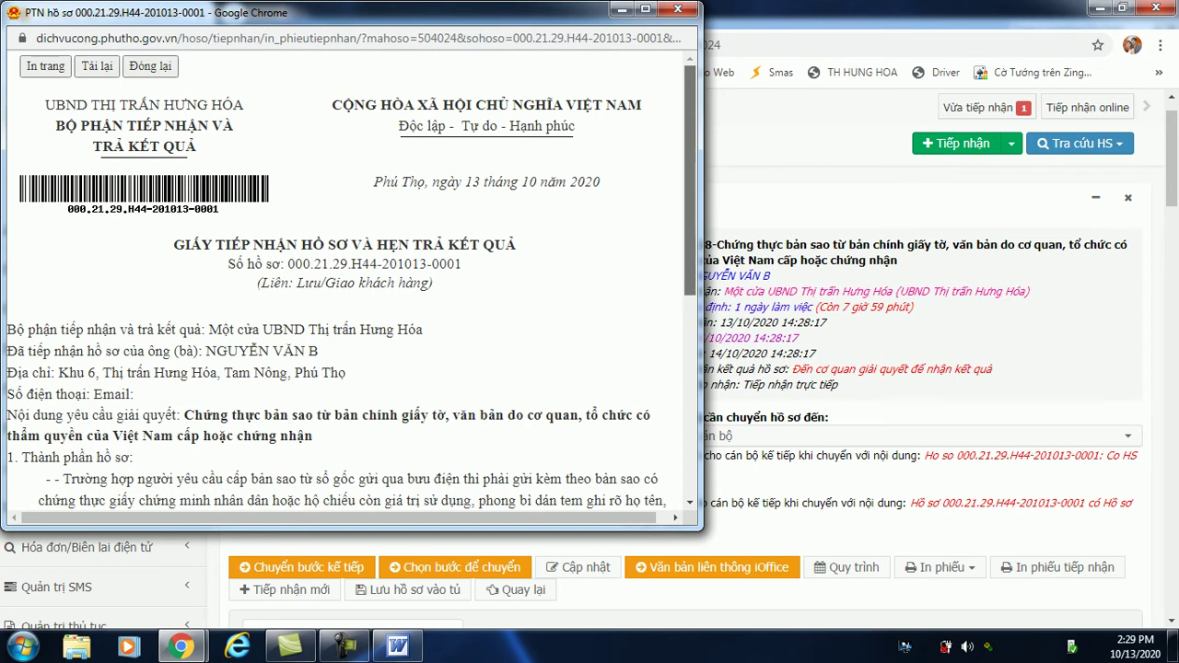
scroll(351, 281, down, 3)
scroll(351, 280, down, 1)
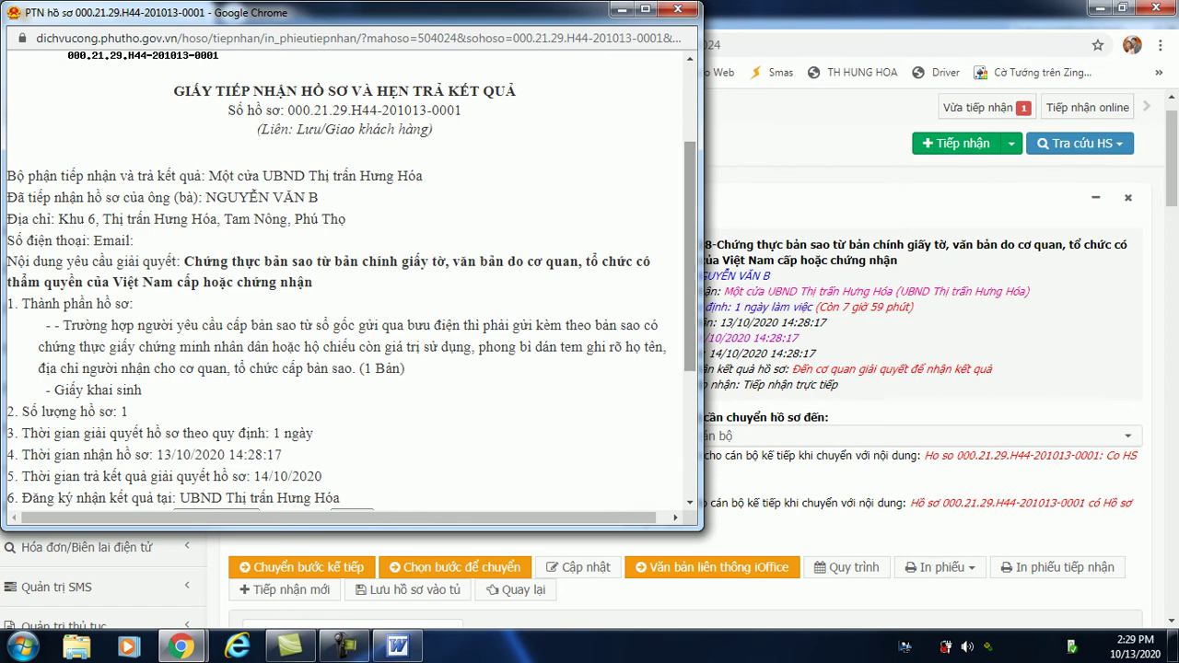
scroll(351, 280, down, 6)
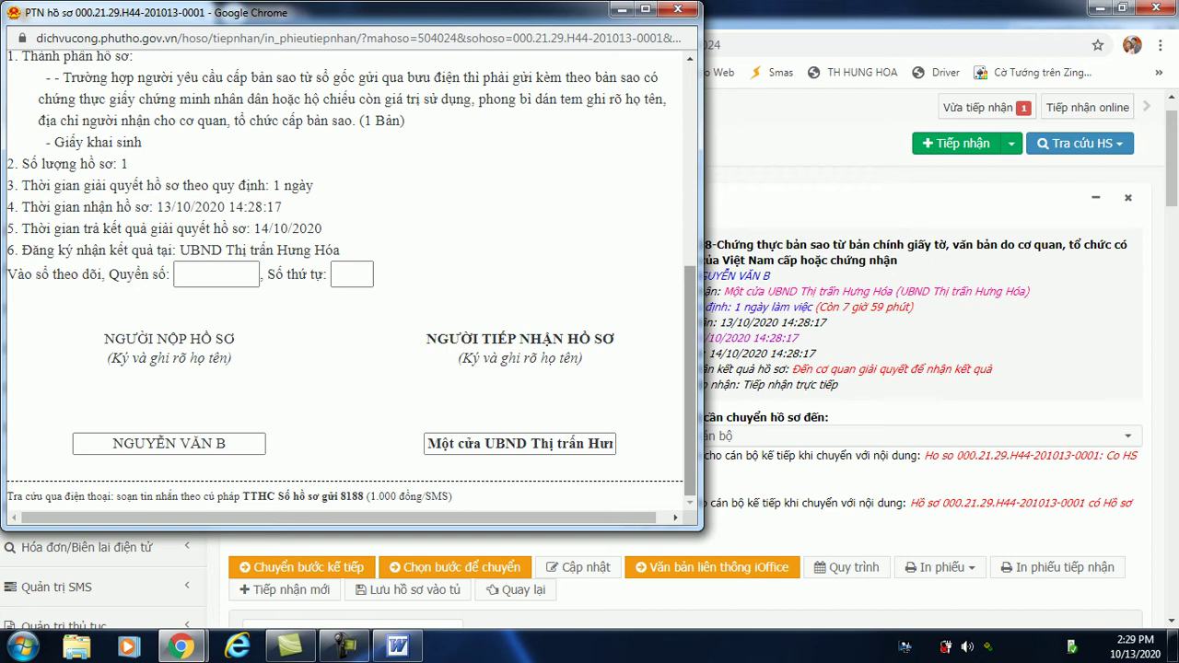
click(678, 8)
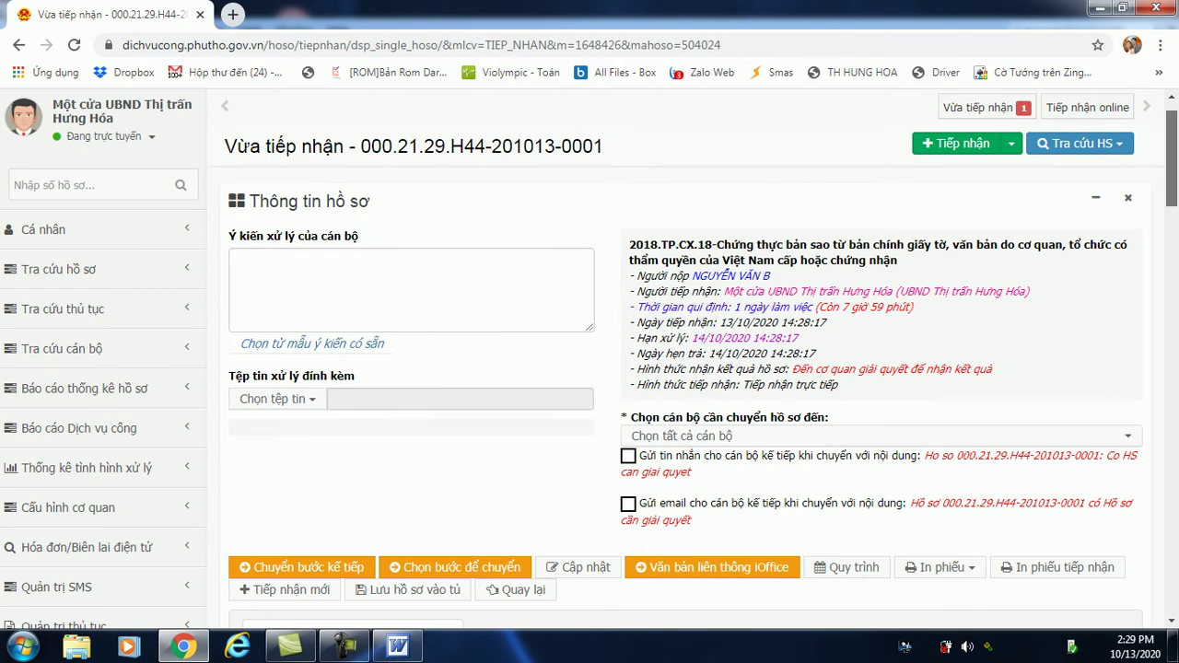
Check the In phiếu print forms, then list the staff available under Chọn cán bộ cần chuyển hồ sơ đến.
scroll(590, 359, down, 2)
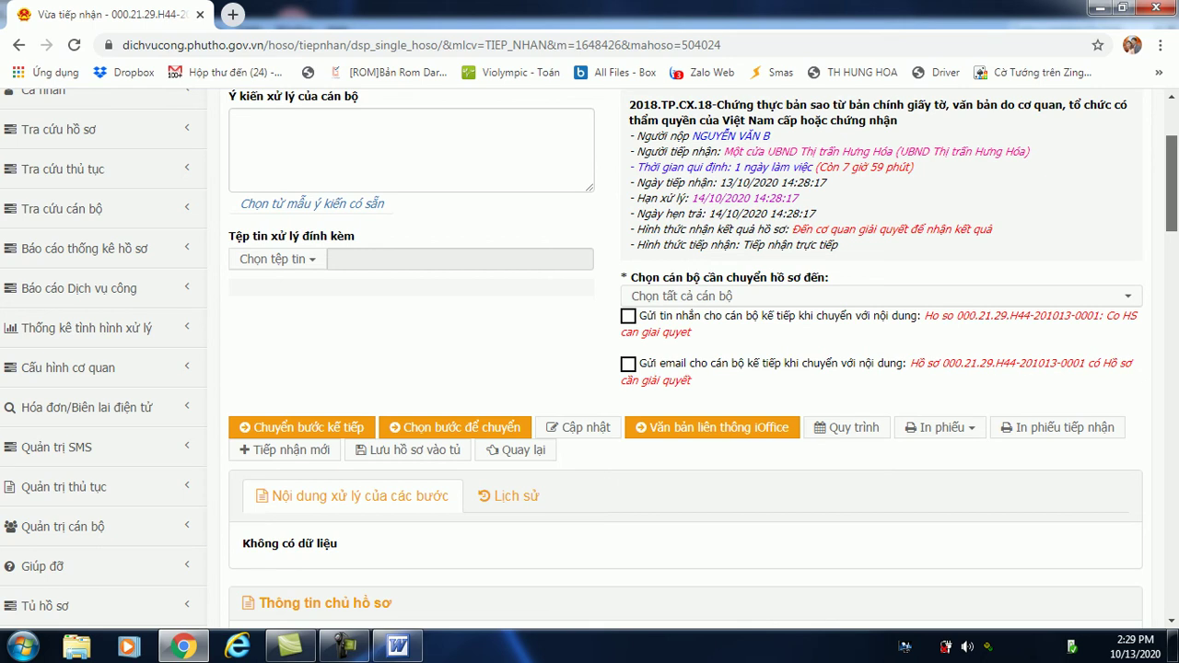
click(941, 428)
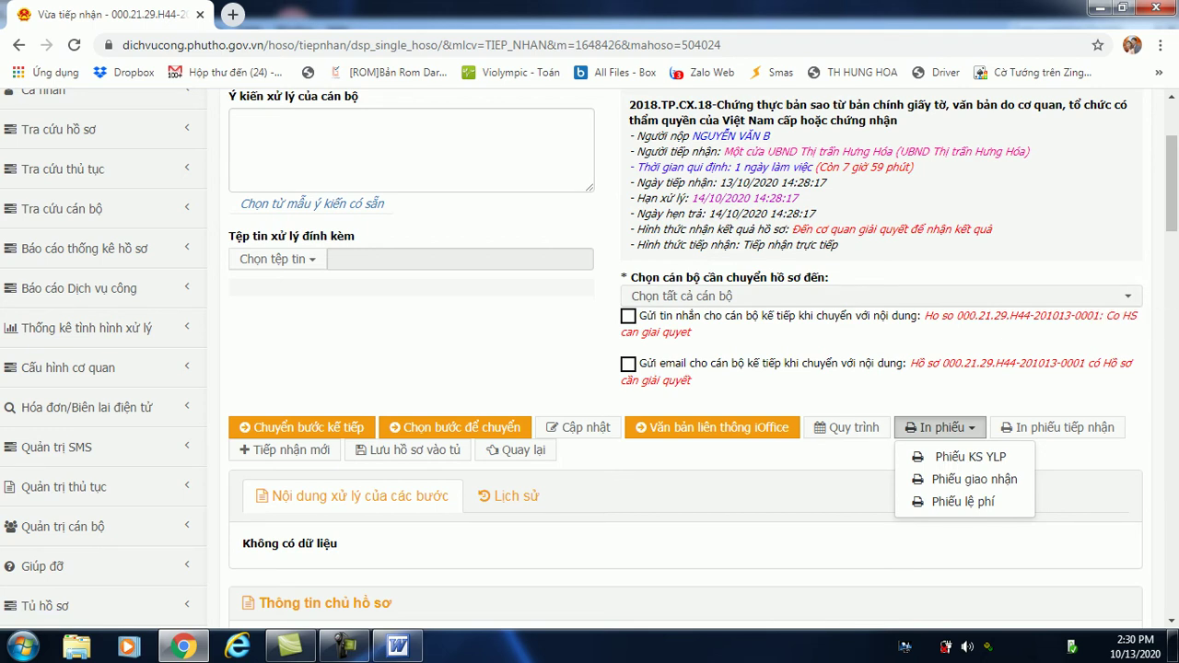
click(875, 295)
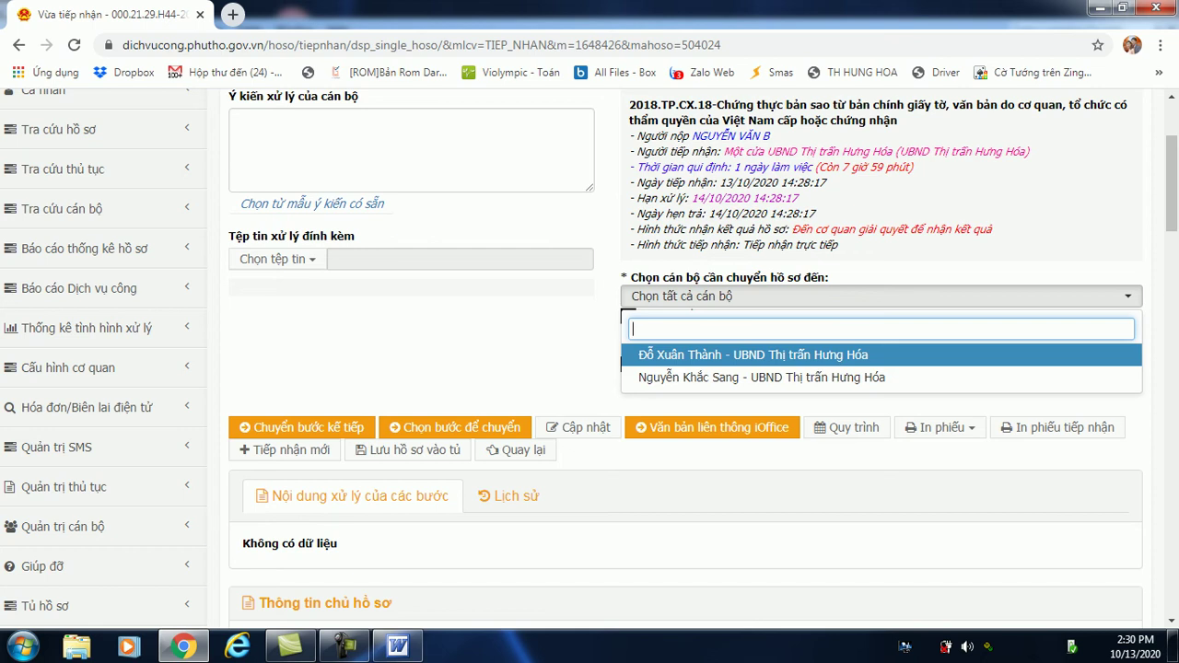
Choose the first and second UBND Thị trấn Hưng Hóa staff members as forwarding recipients.
key(Return)
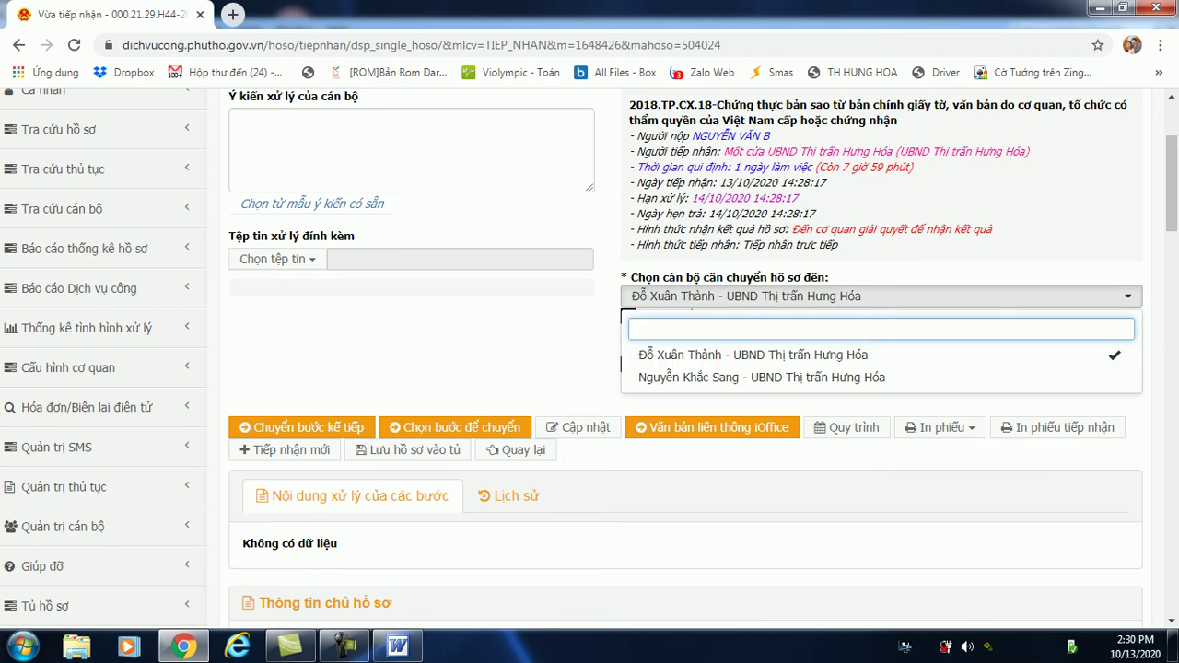
key(Escape)
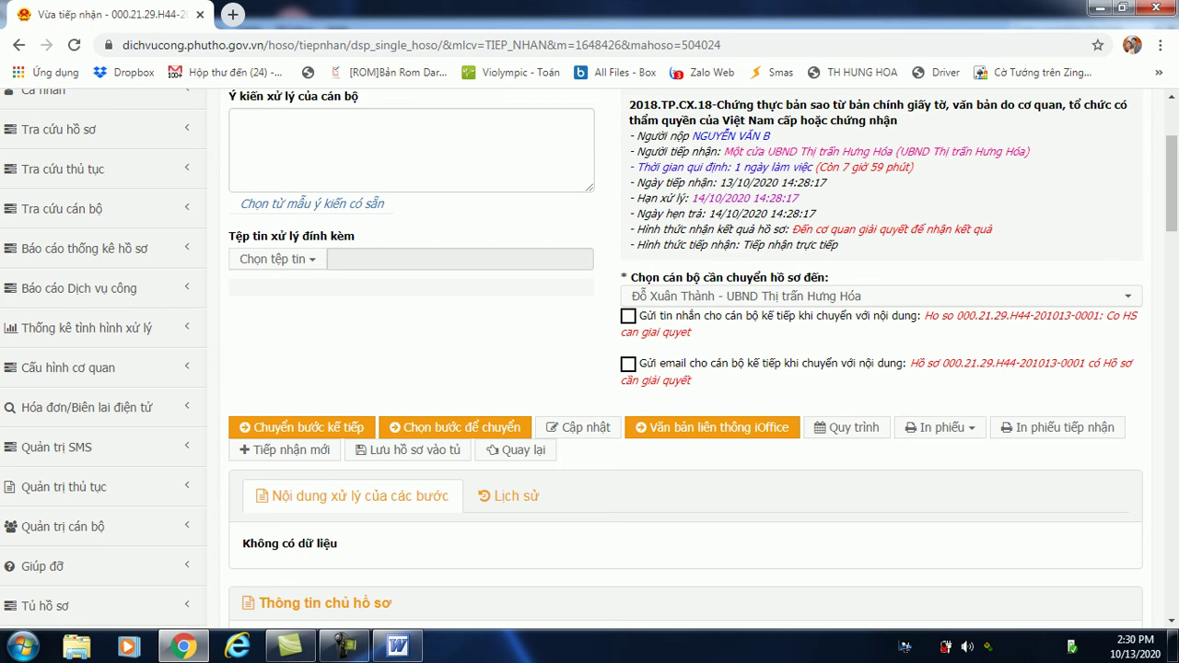
key(Down)
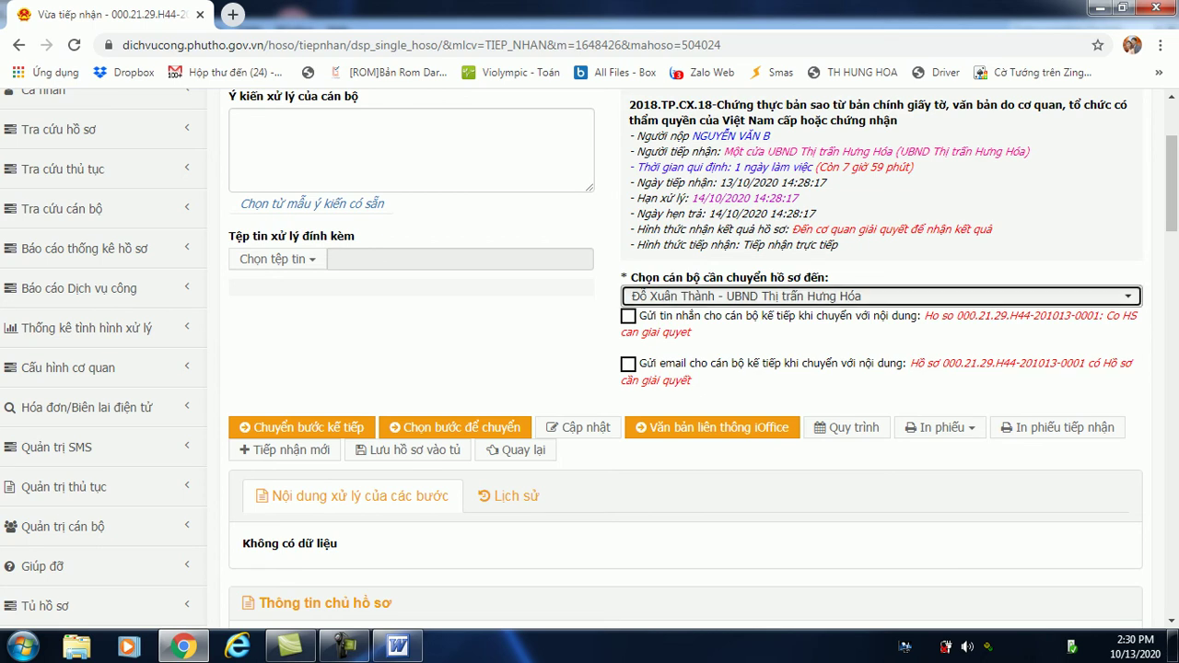
key(Down)
key(Return)
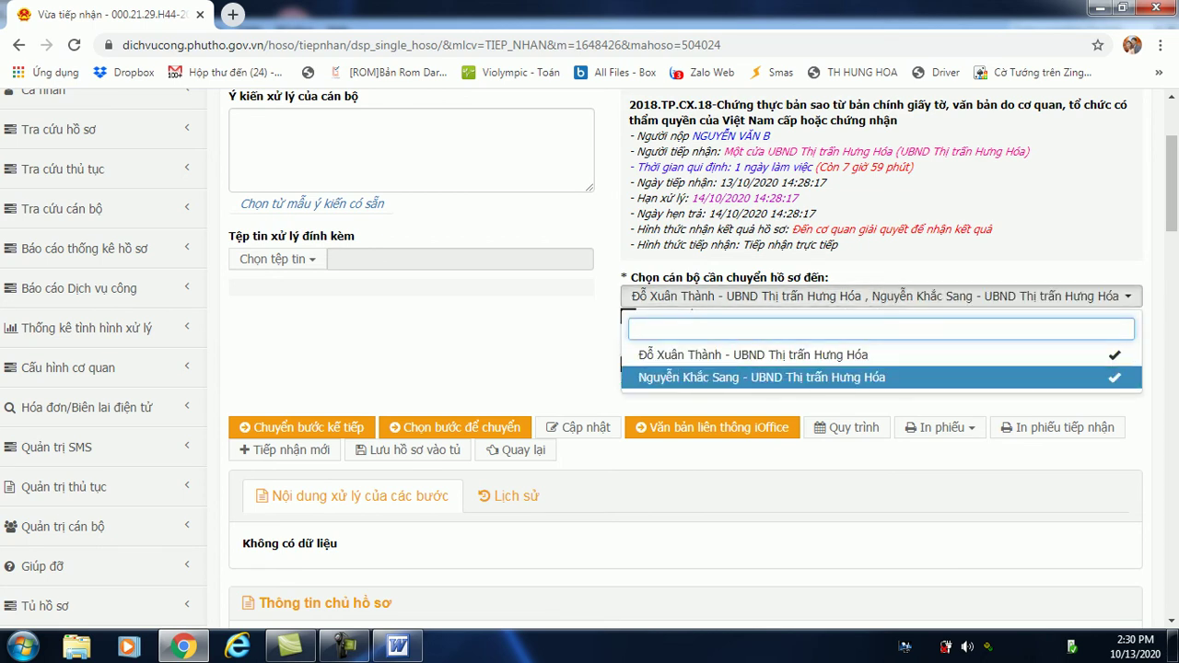
key(Up)
key(Up)
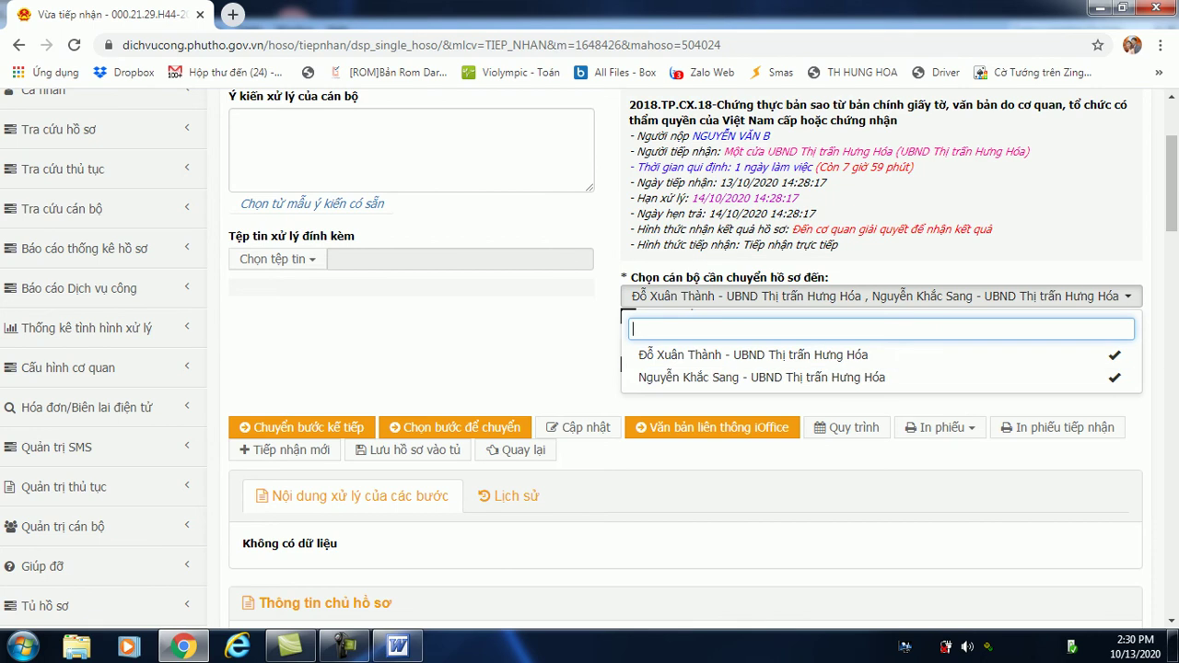
key(Escape)
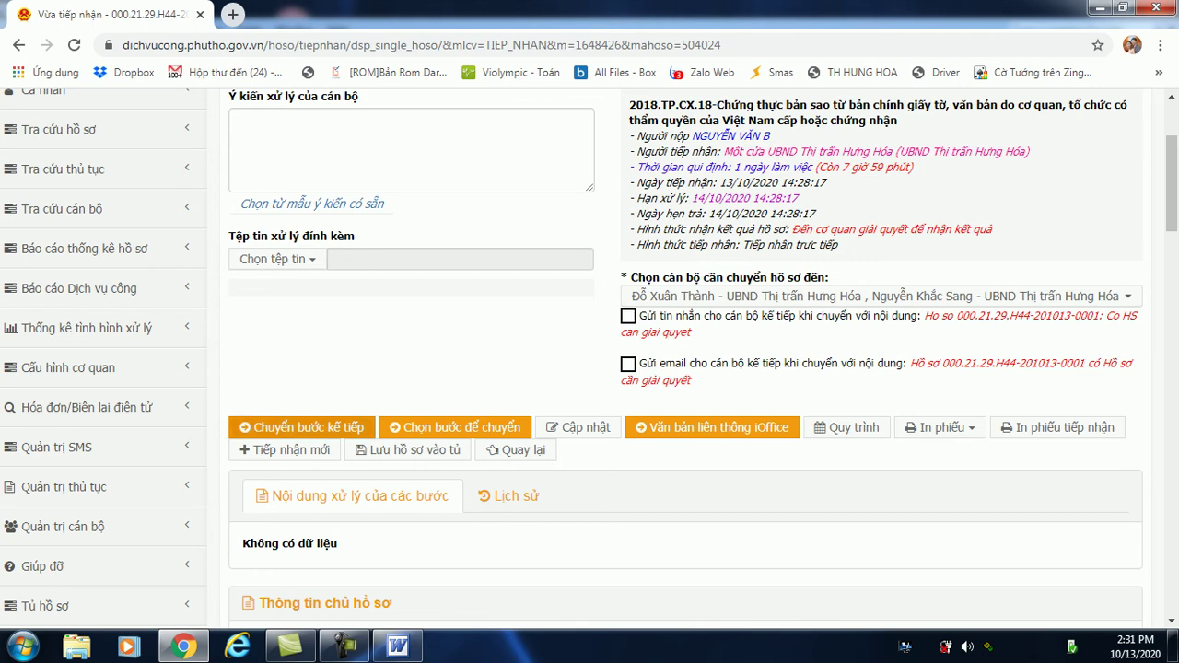
click(301, 427)
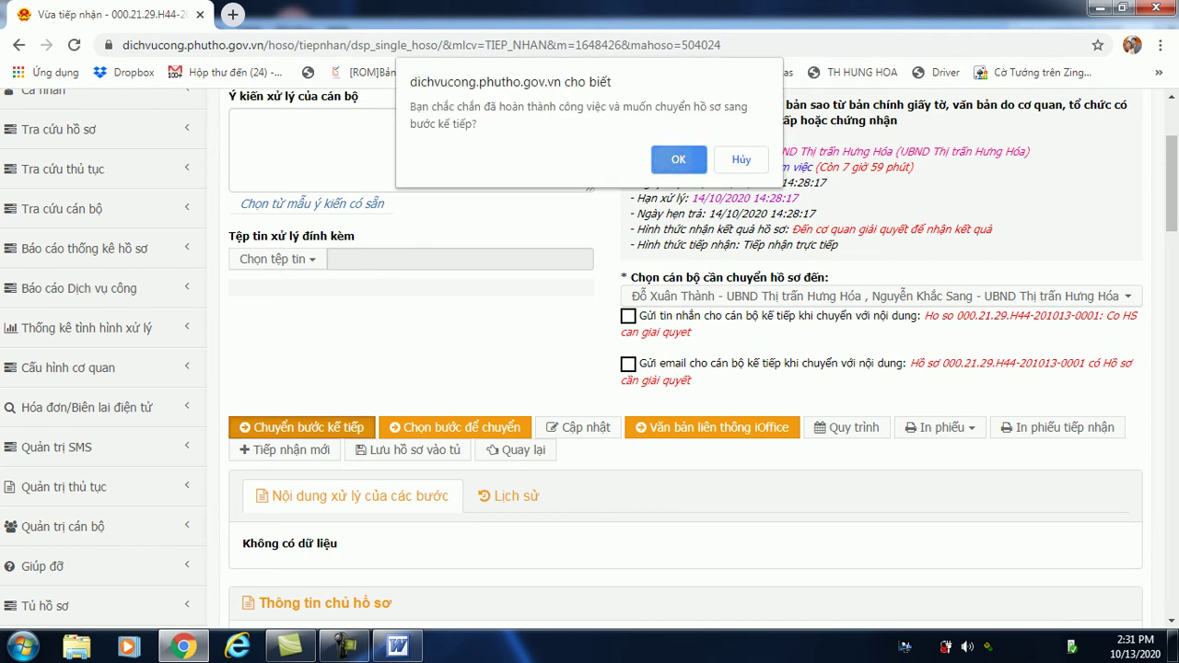
key(Return)
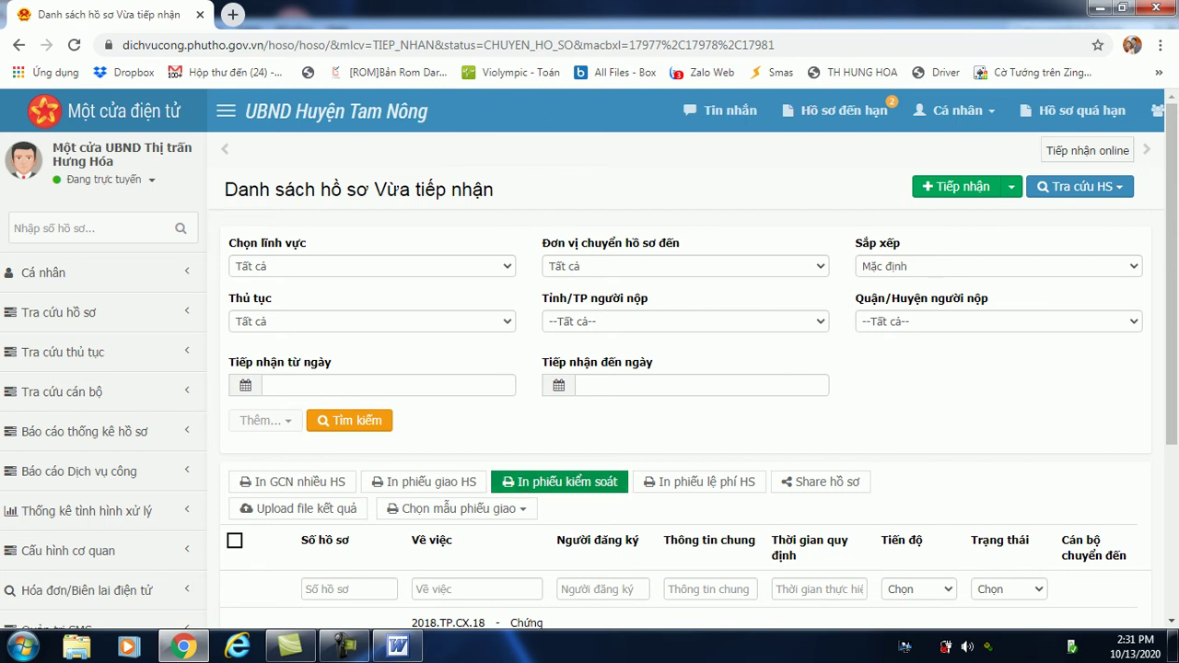
scroll(589, 359, down, 3)
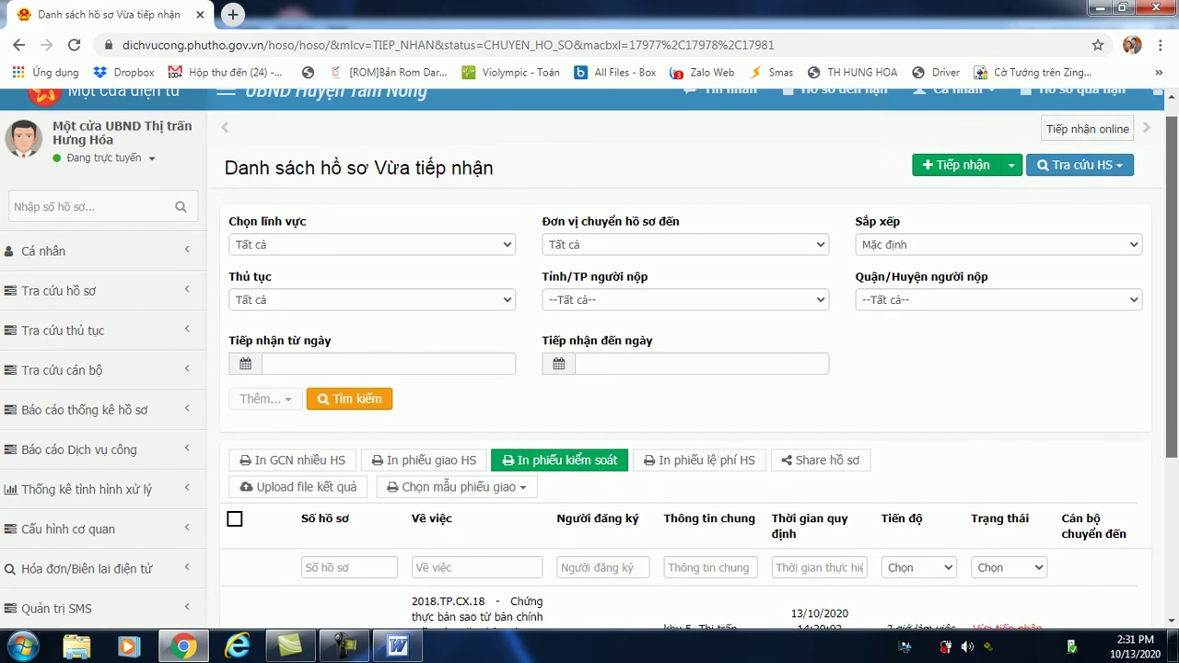
scroll(589, 359, down, 1)
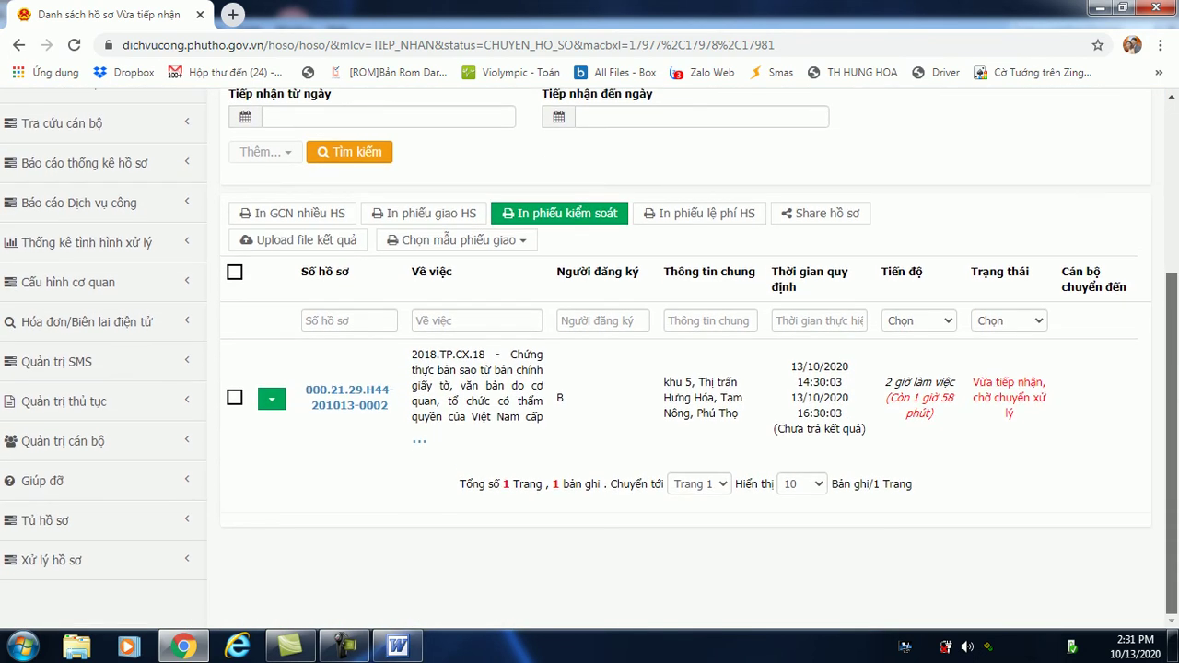
scroll(590, 359, up, 3)
scroll(589, 359, up, 1)
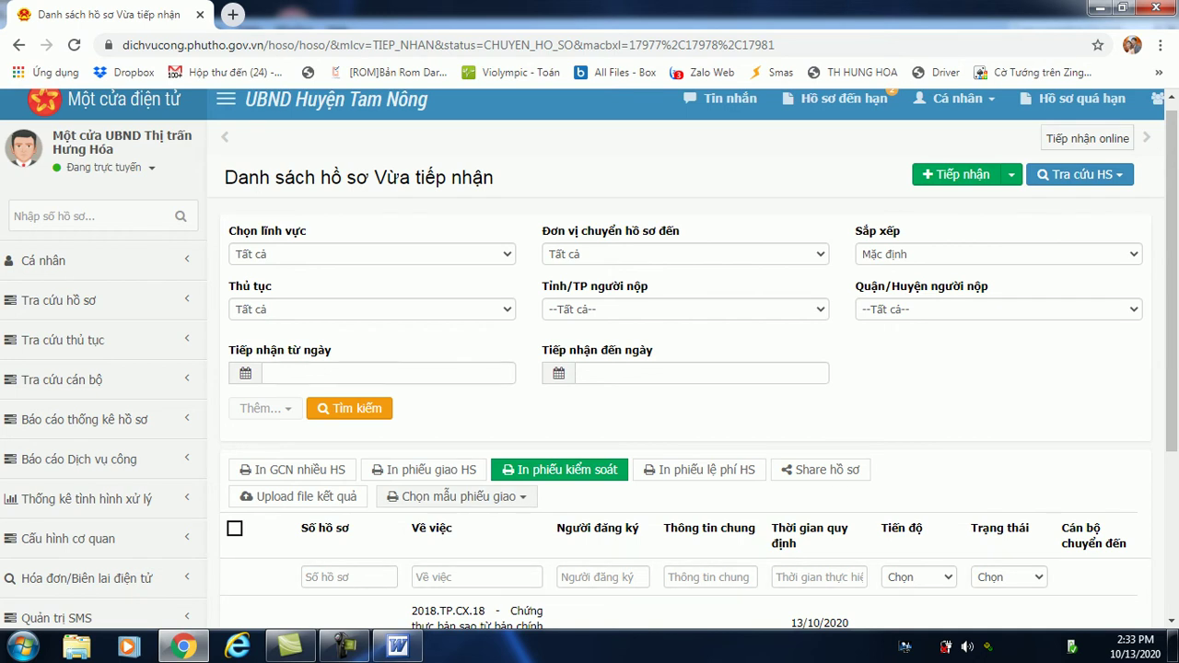
click(293, 470)
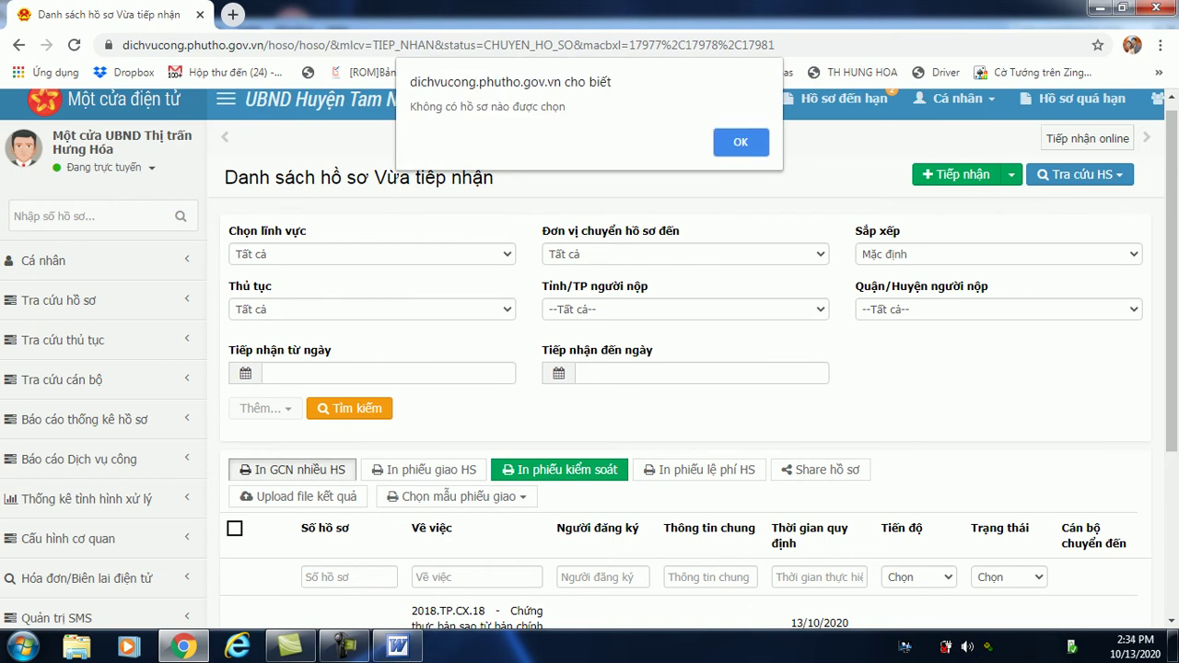
key(Return)
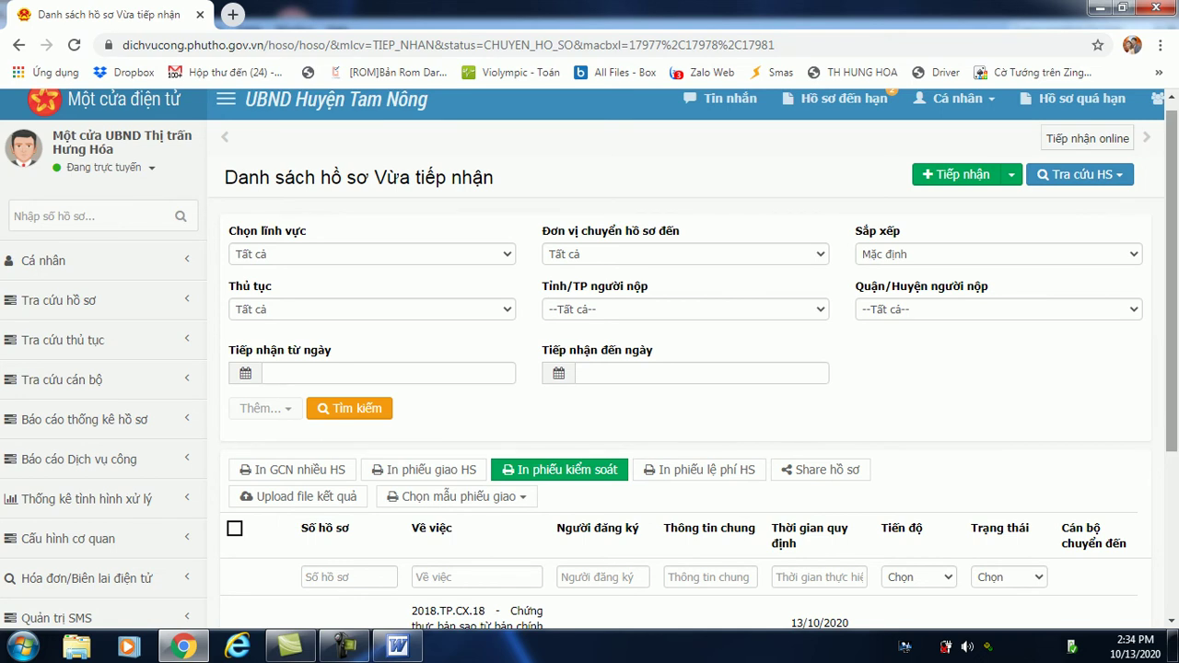
drag(1172, 281, 1172, 442)
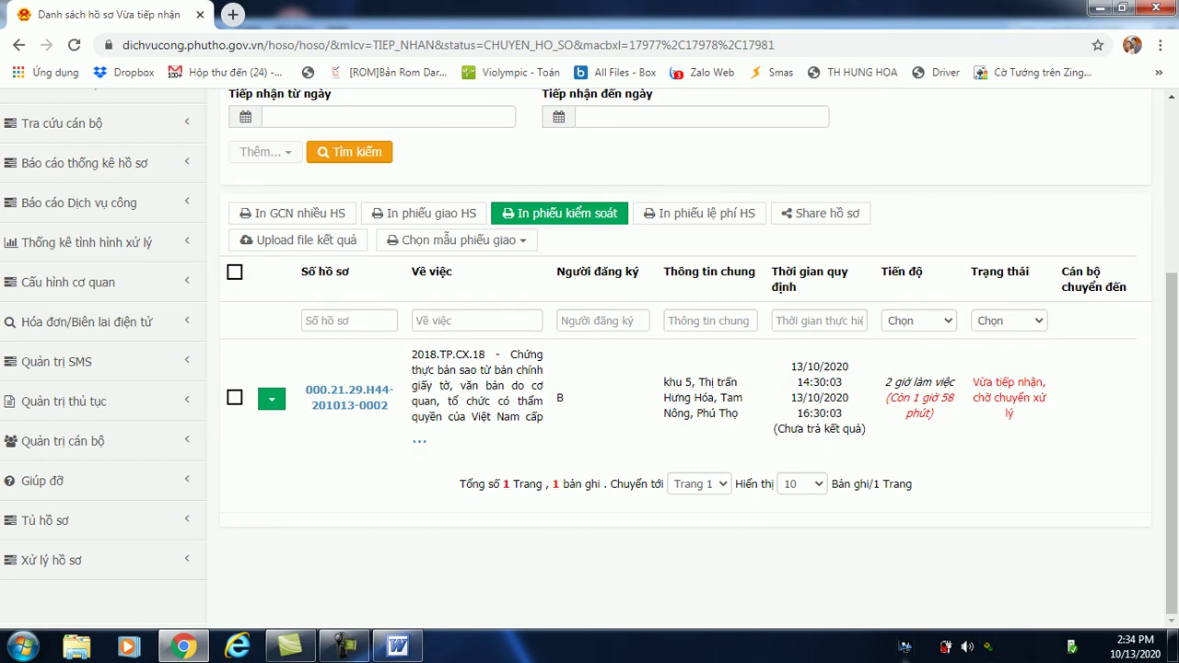
click(346, 646)
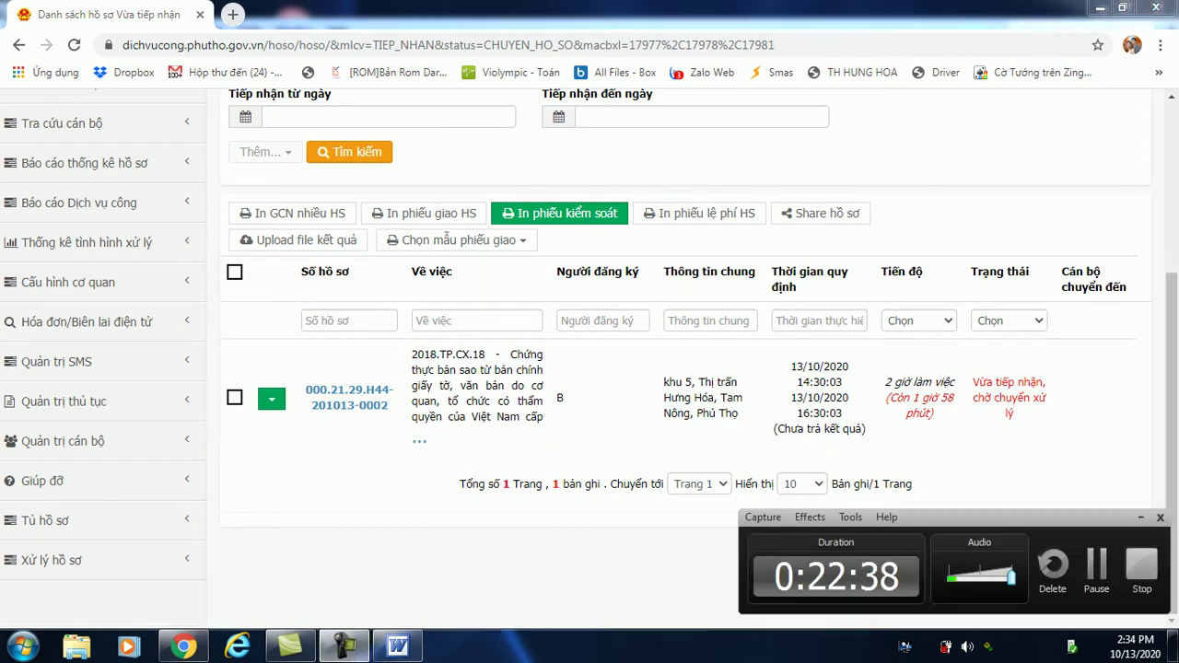
key(alt+Tab)
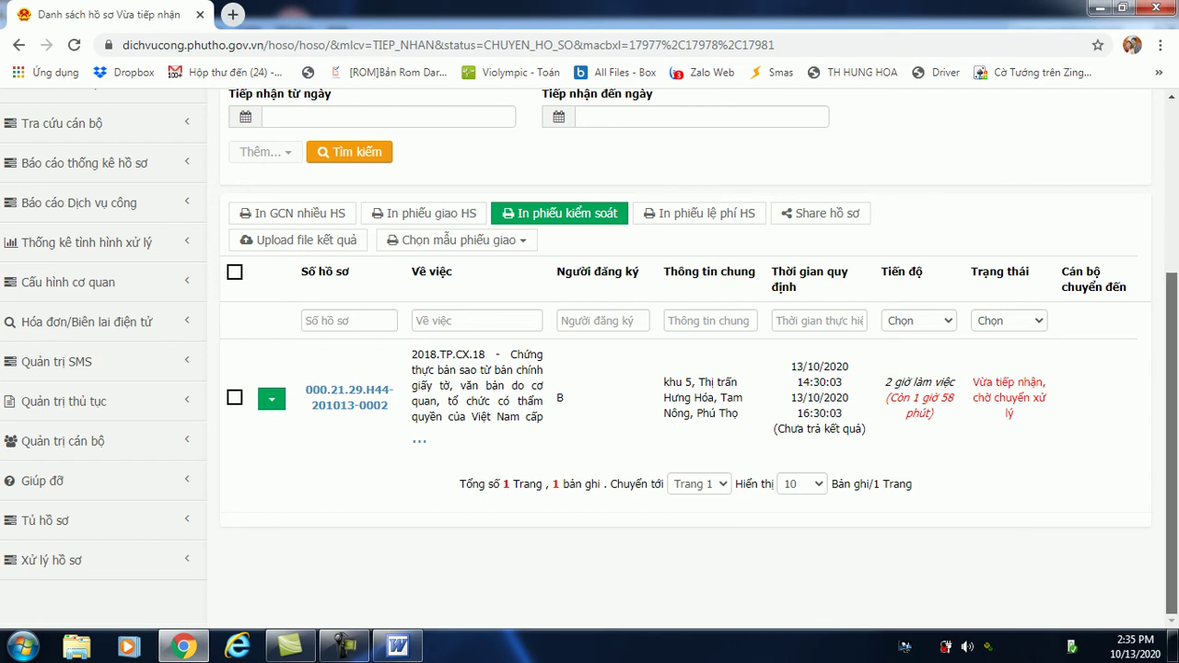
scroll(590, 352, up, 5)
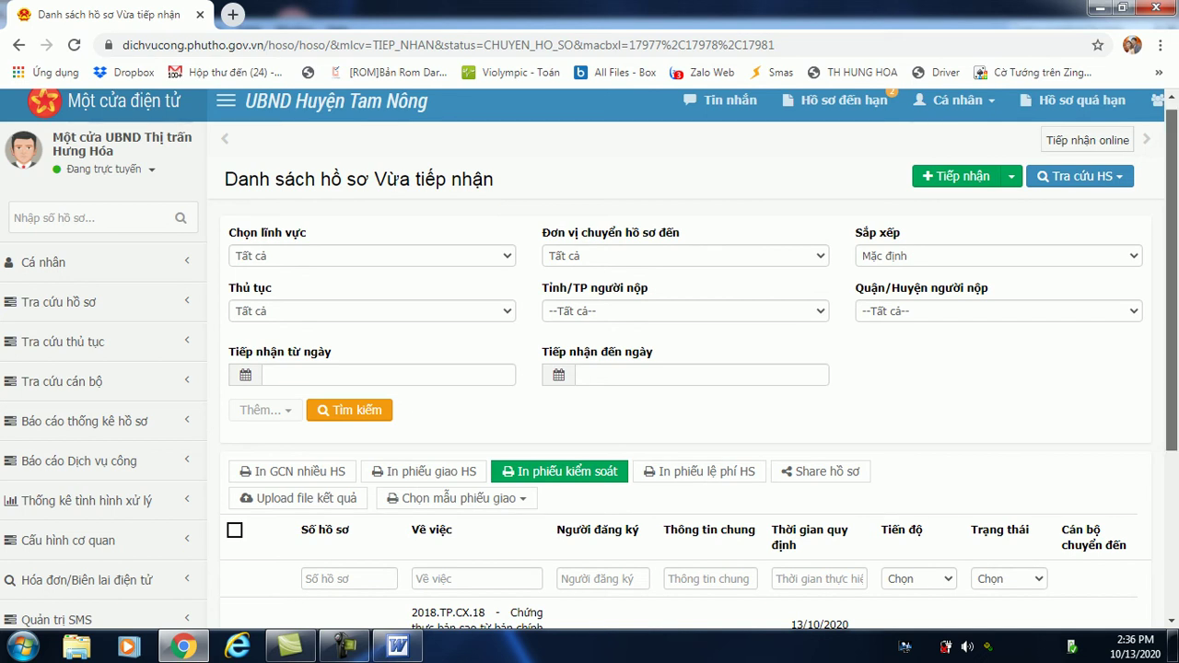
scroll(589, 360, down, 3)
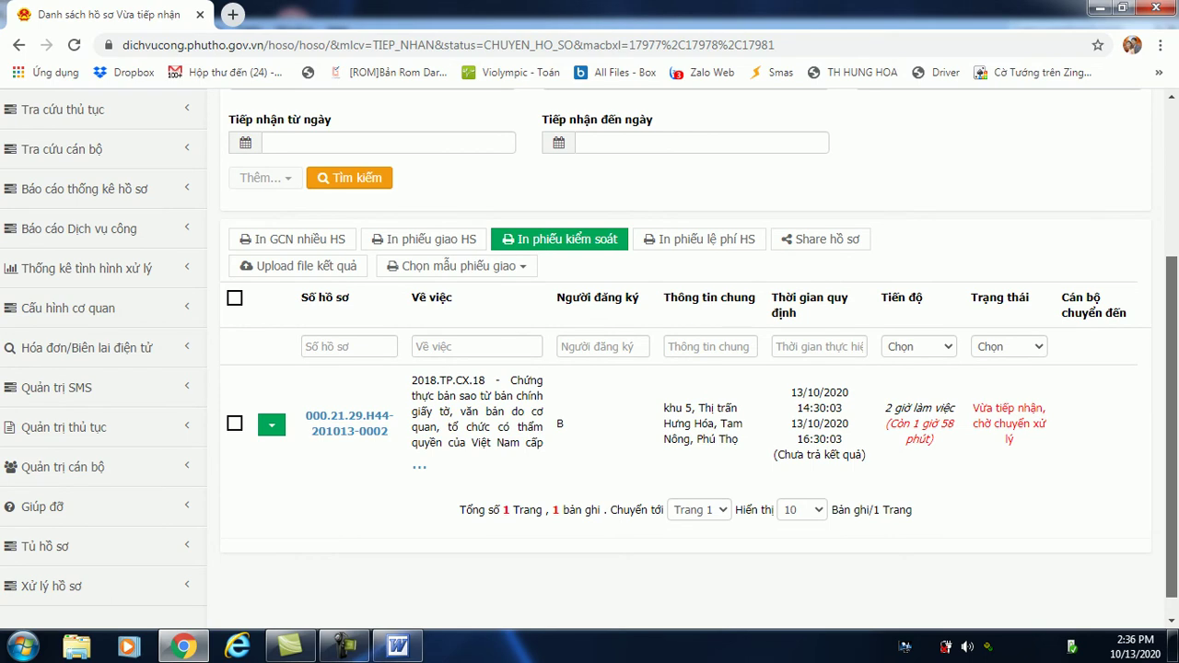
scroll(590, 347, down, 1)
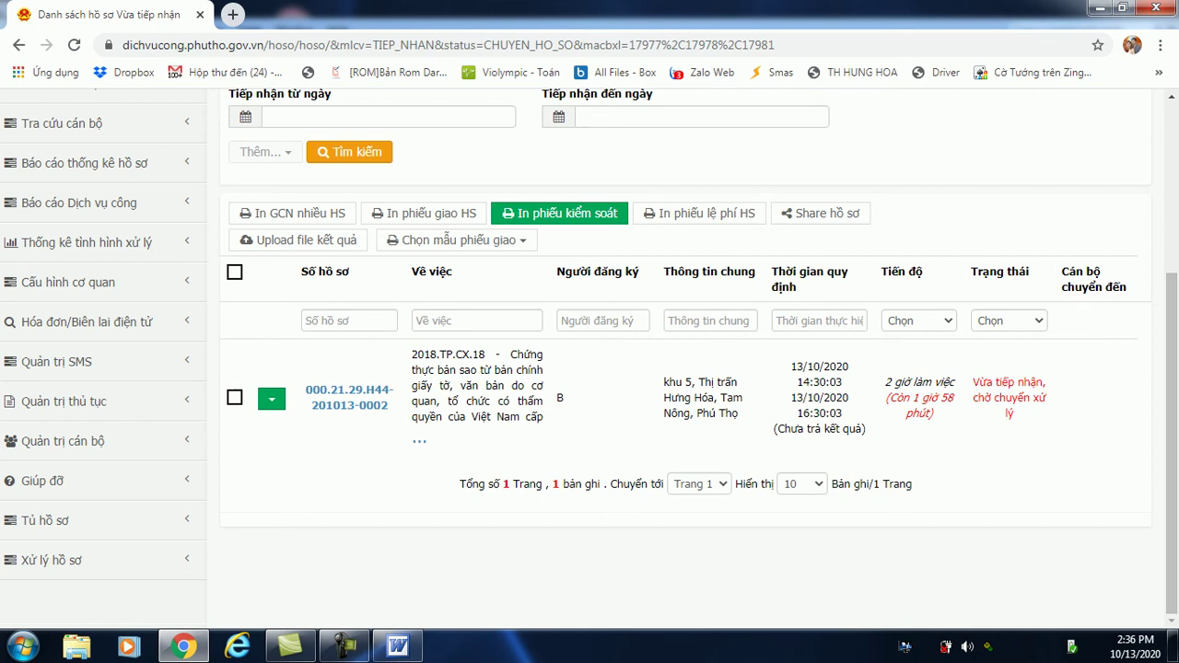
Load dichvucong.phutho.gov.vn in a new Chrome tab, copying the domain from the first tab's address.
click(233, 15)
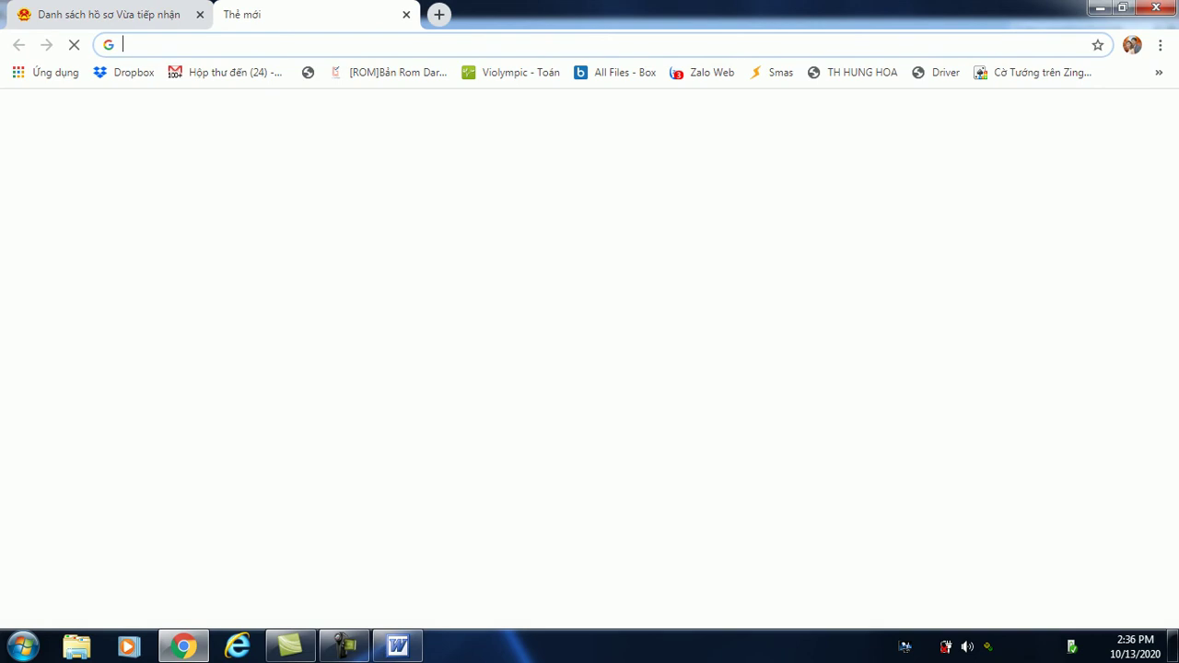
key(ctrl+1)
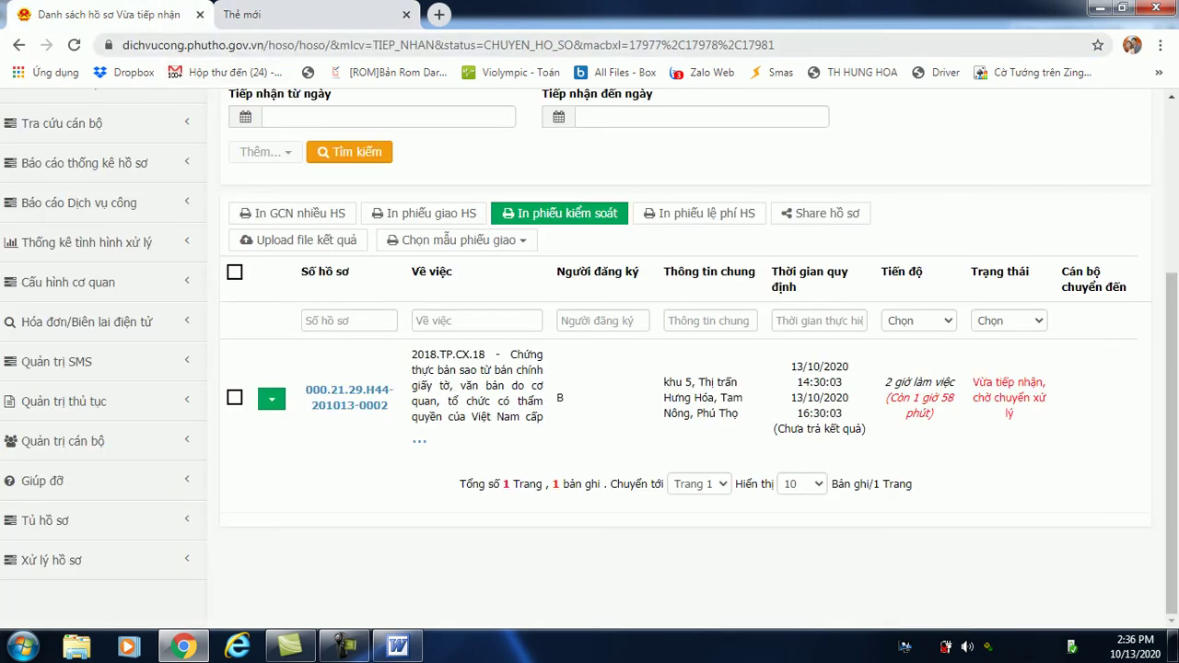
key(ctrl+l)
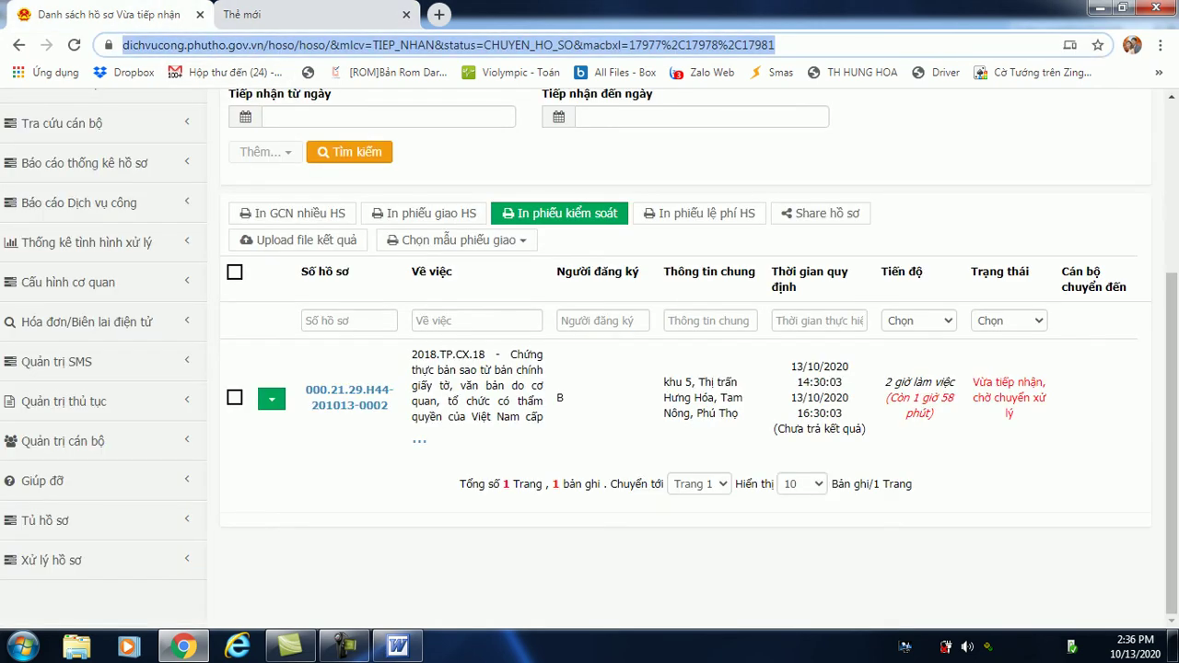
click(108, 45)
drag(109, 45, 167, 44)
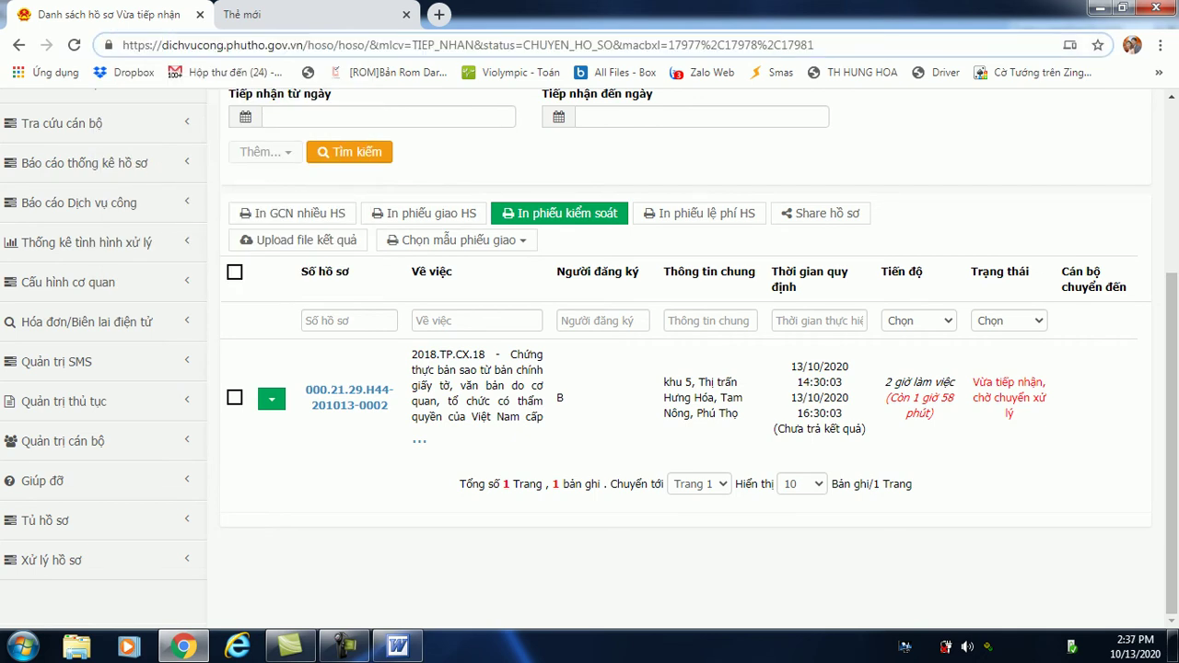
drag(163, 44, 304, 44)
key(ctrl+c)
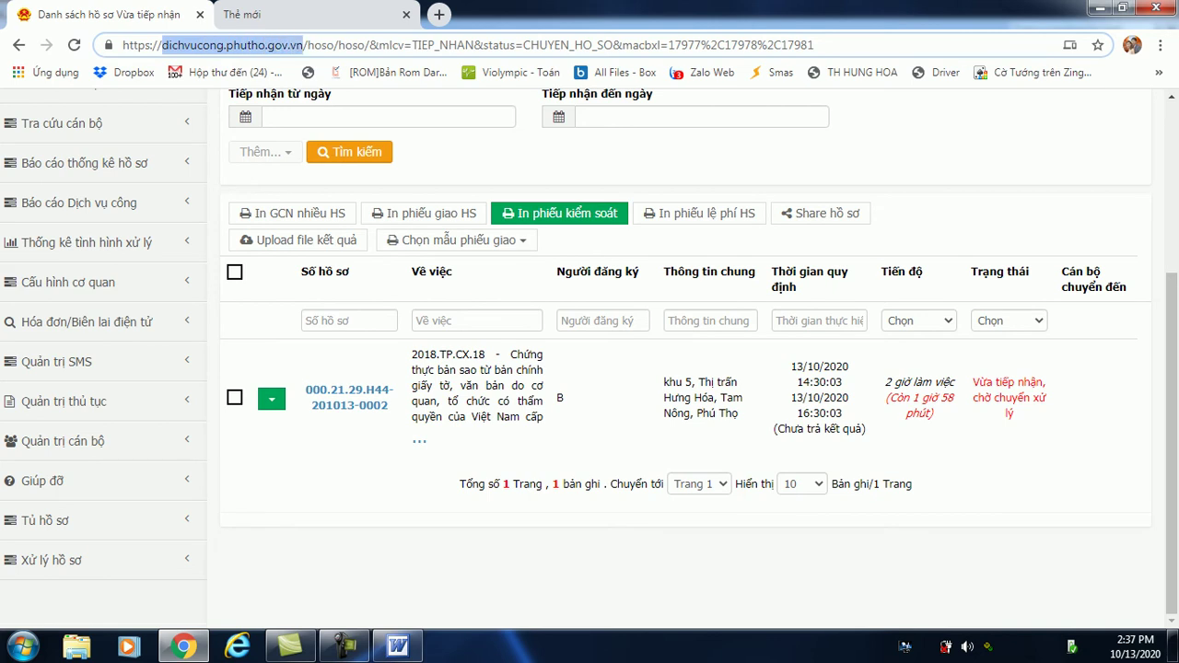
key(ctrl+Tab)
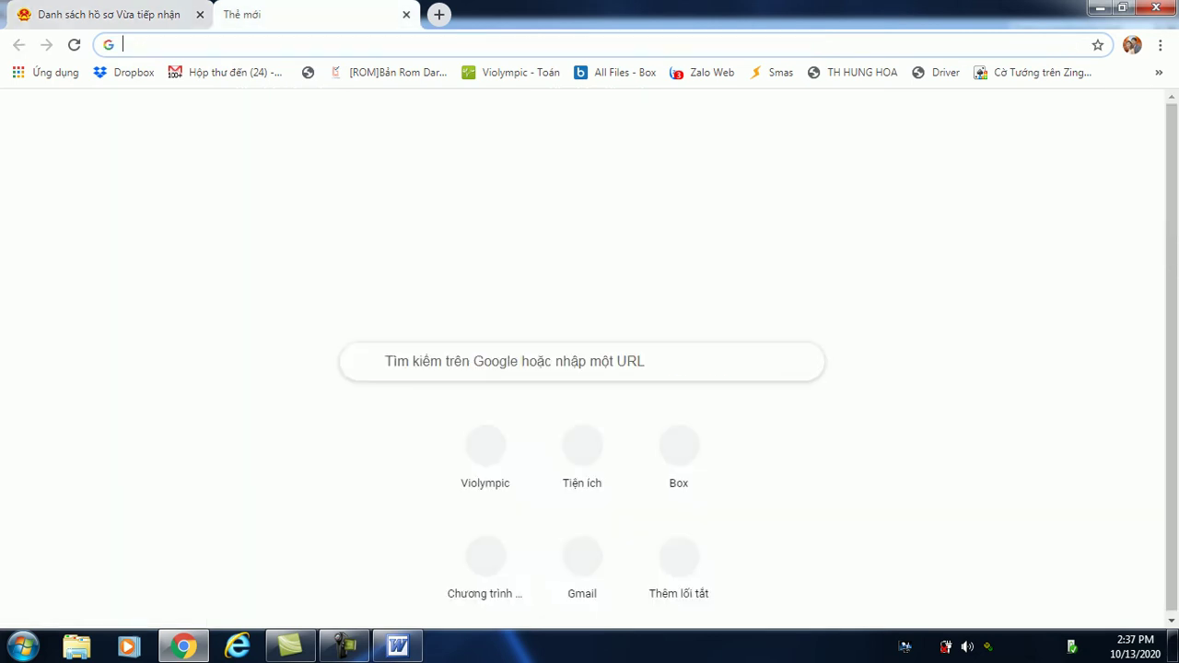
key(ctrl+v)
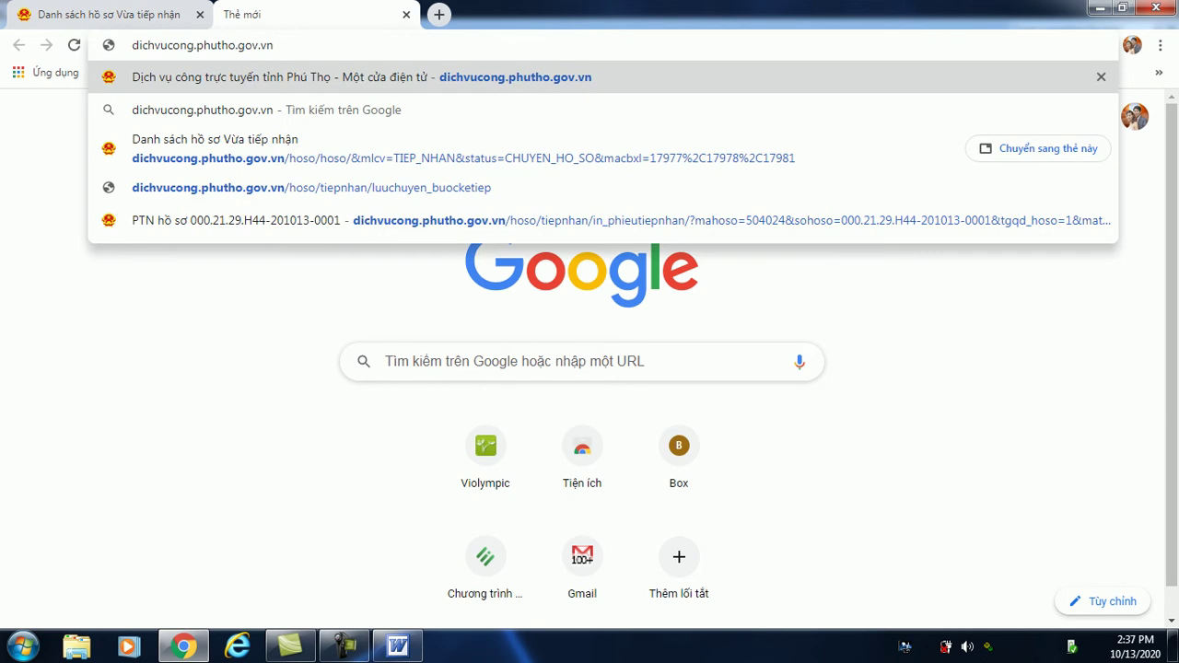
key(Return)
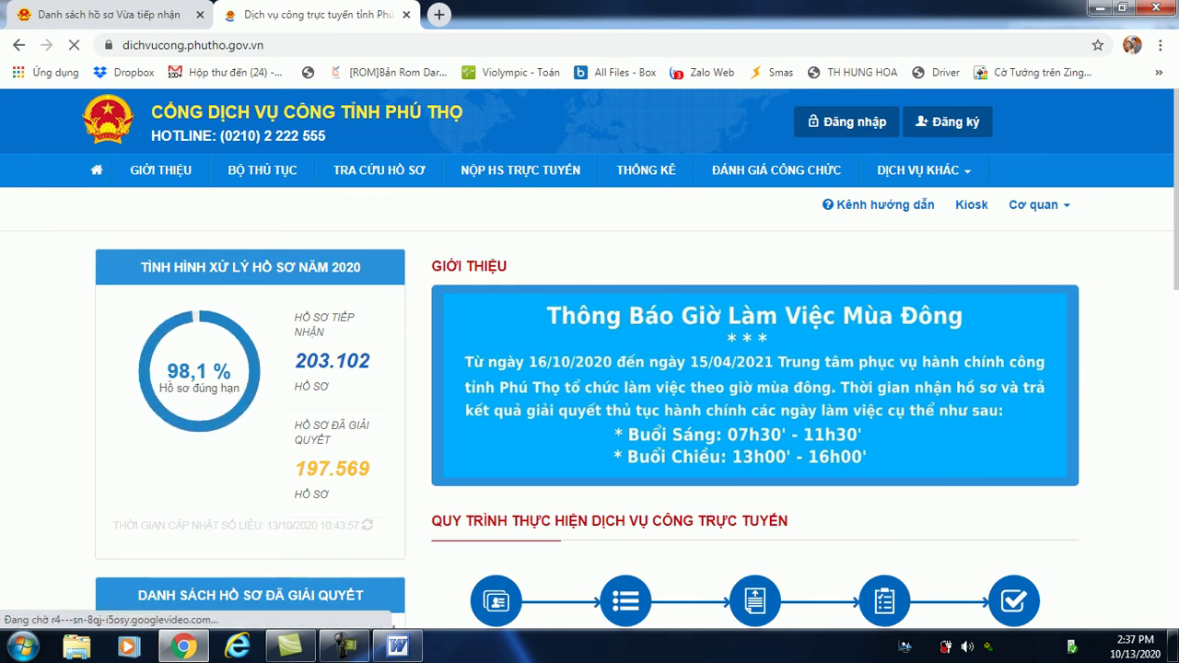
Sign in as Cán bộ, replacing the prefilled username with the other official's account and password.
click(847, 121)
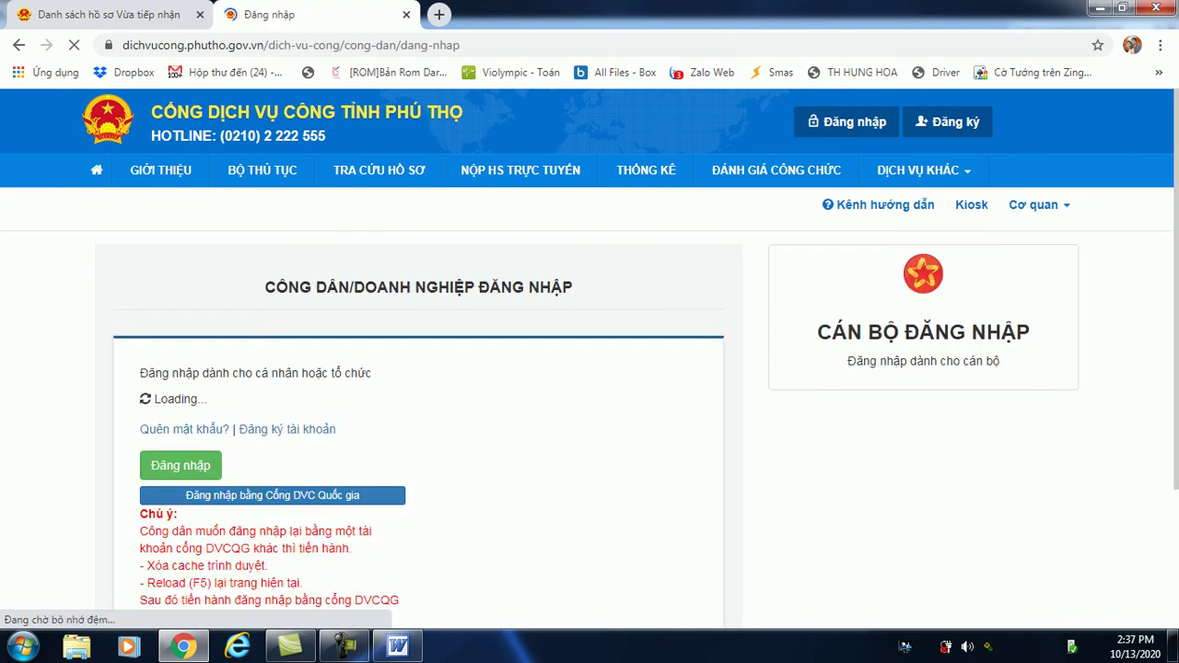
click(923, 332)
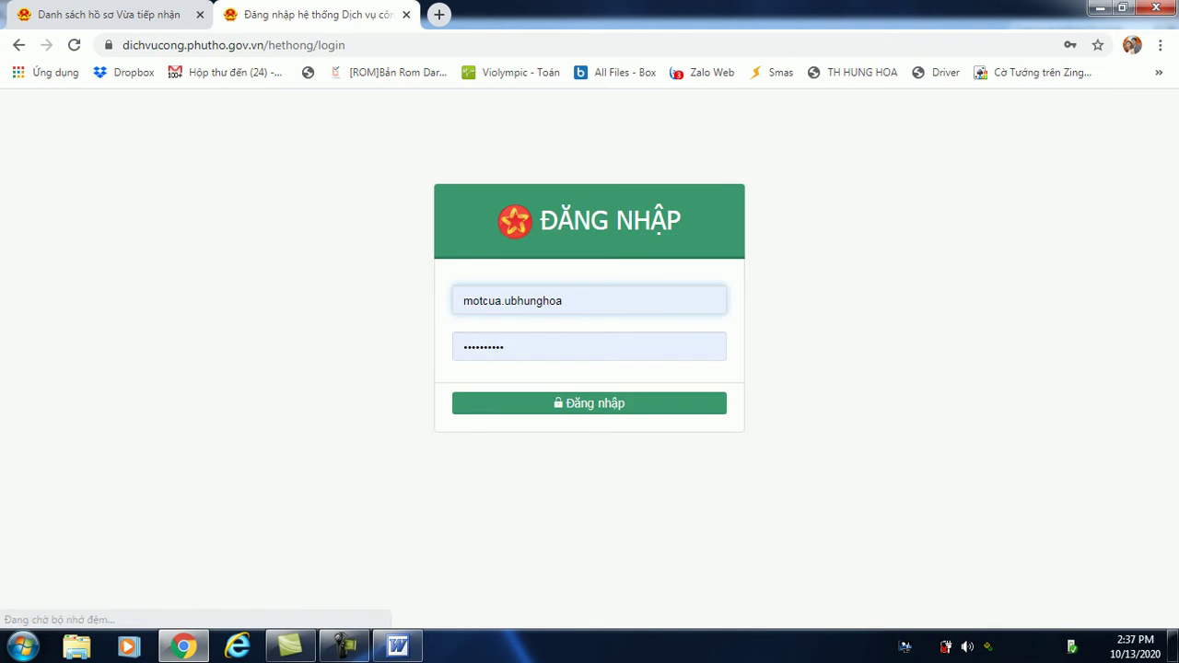
key(Down)
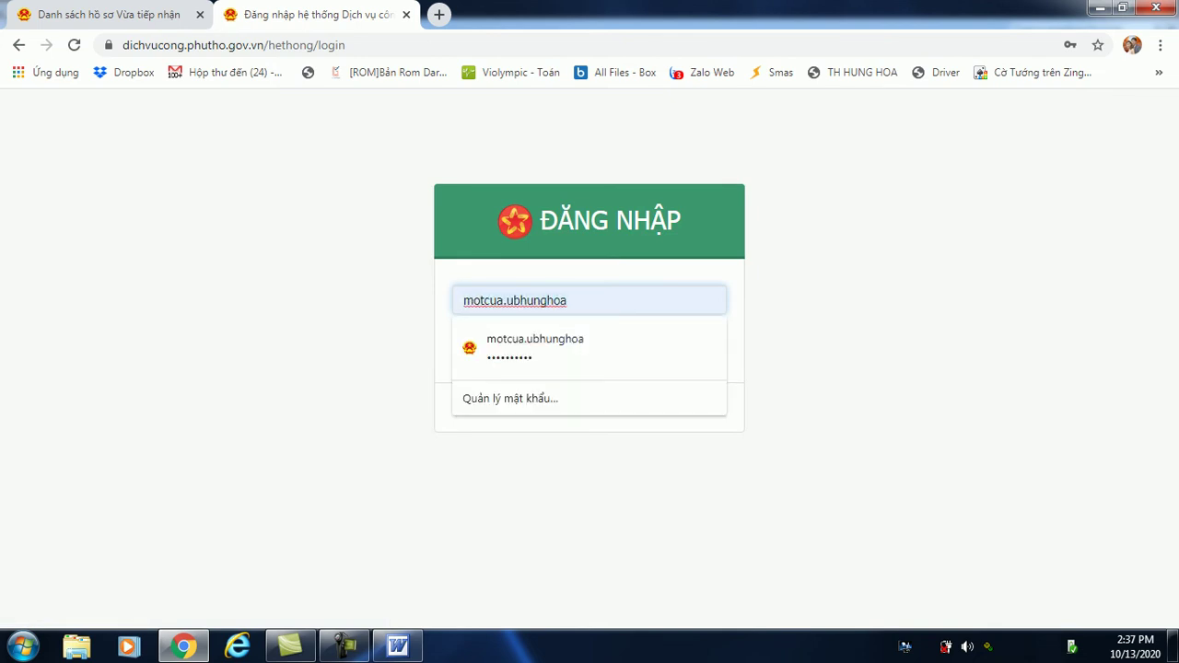
key(ctrl+a)
key(BackSpace)
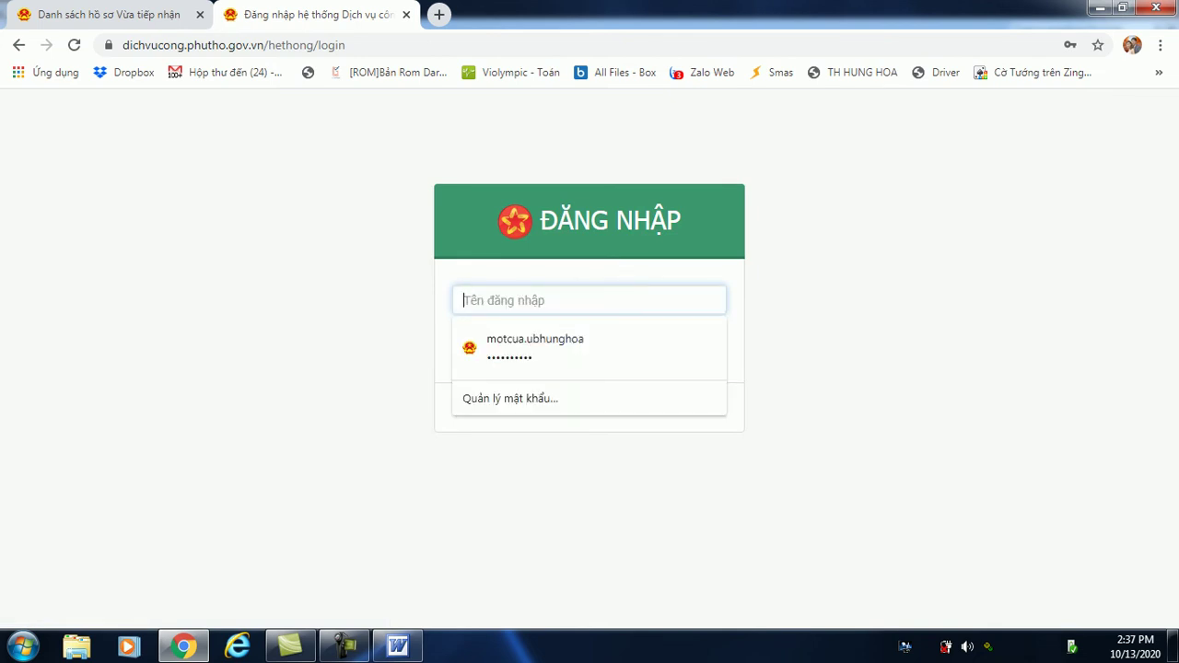
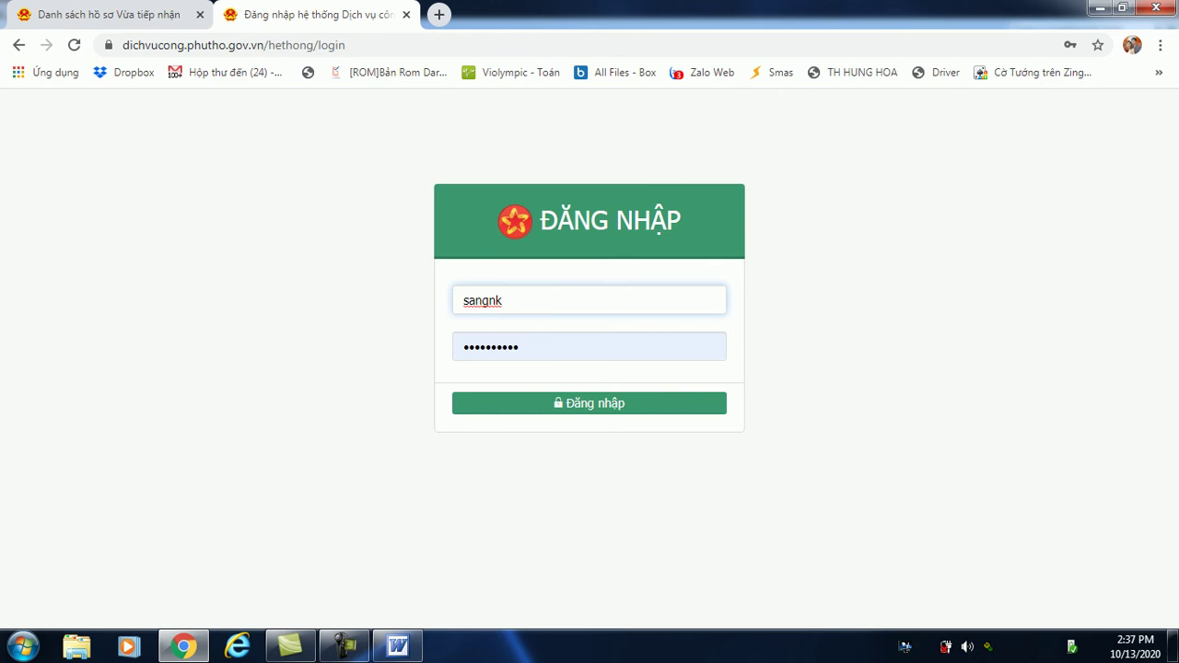
key(Tab)
key(Tab)
key(Return)
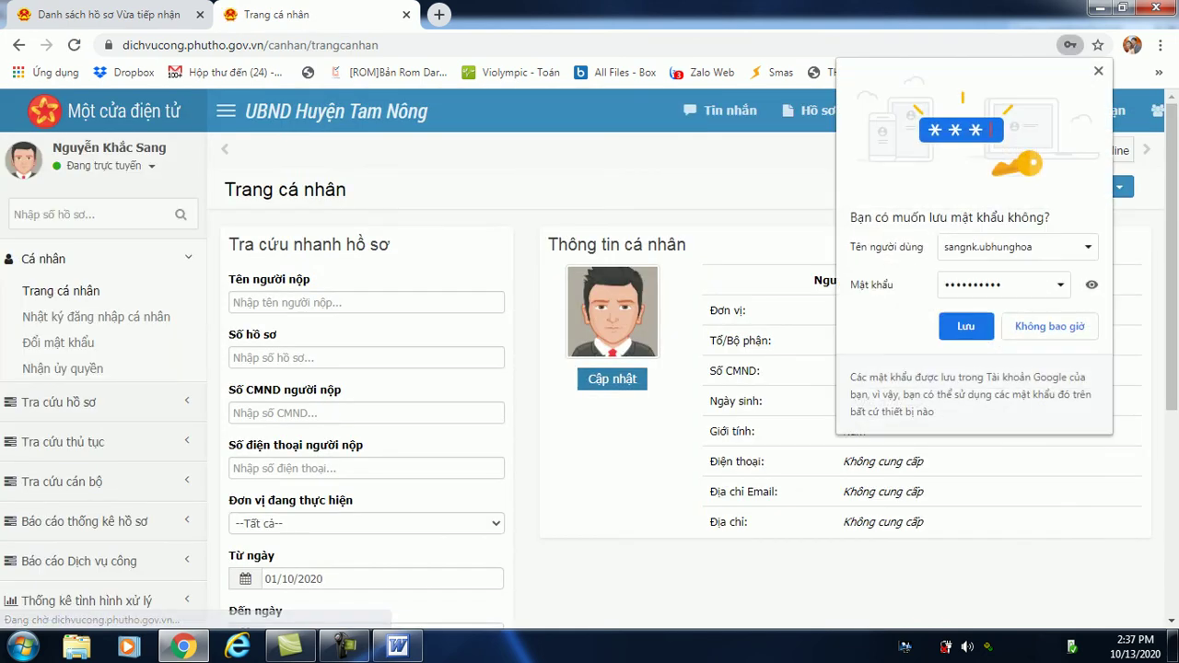
Dismiss the save-password offer and scroll to the 2018.TP.CX.18 dossier marked Chờ Phân công.
key(Escape)
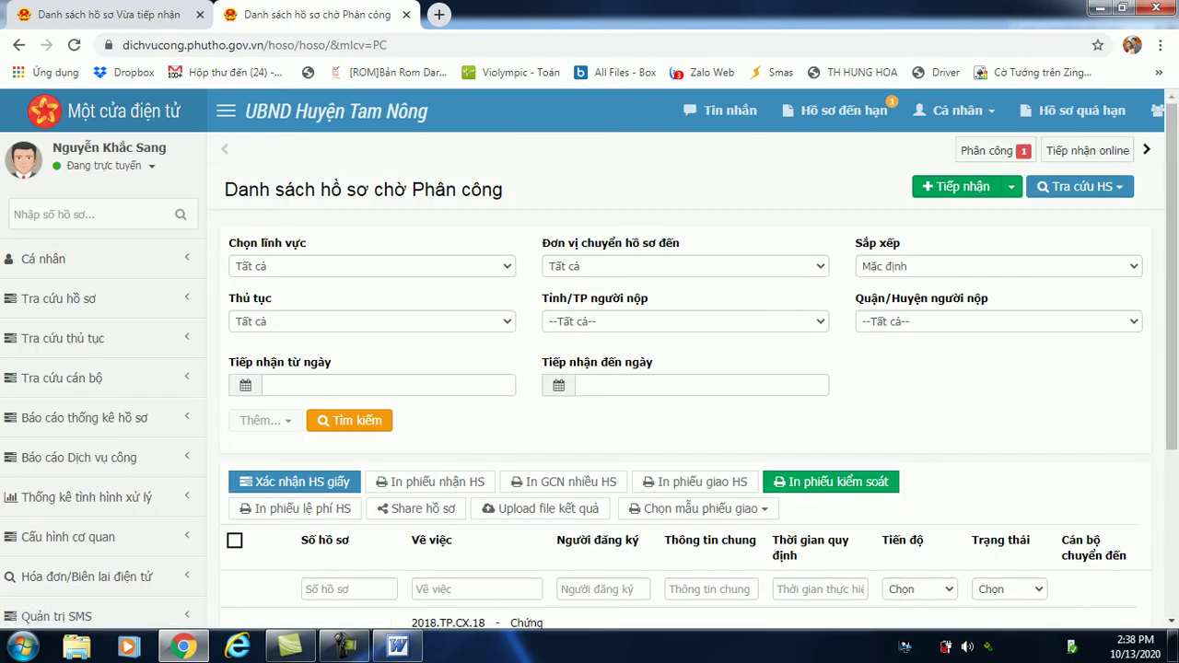
scroll(590, 359, down, 1)
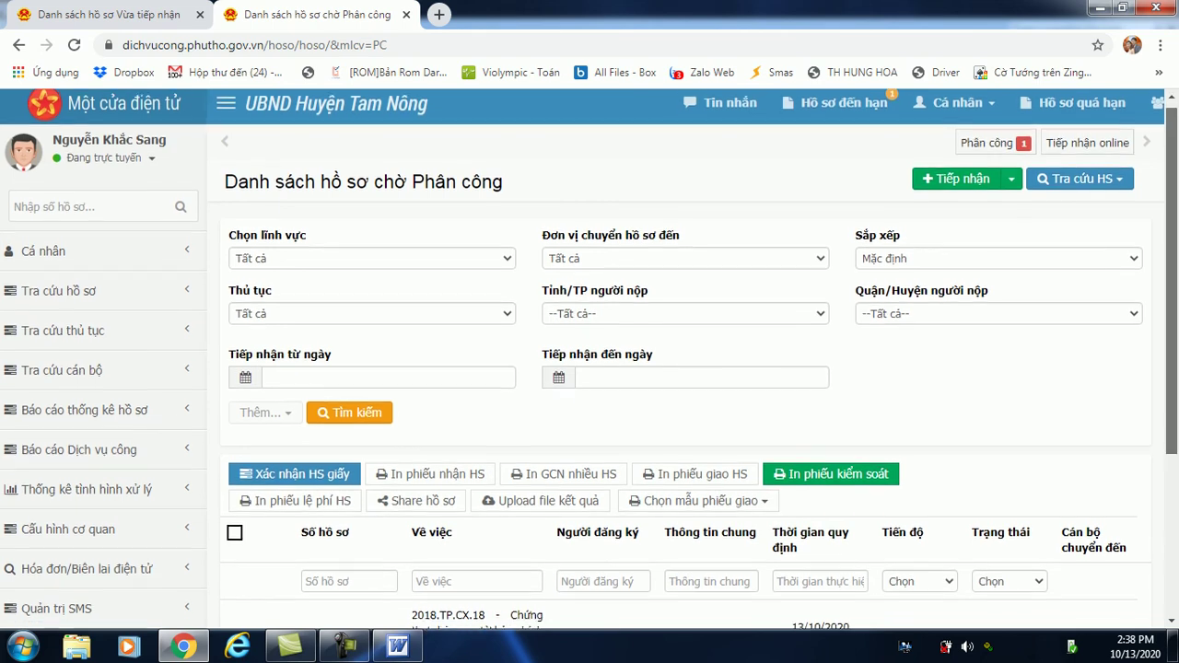
scroll(590, 359, down, 2)
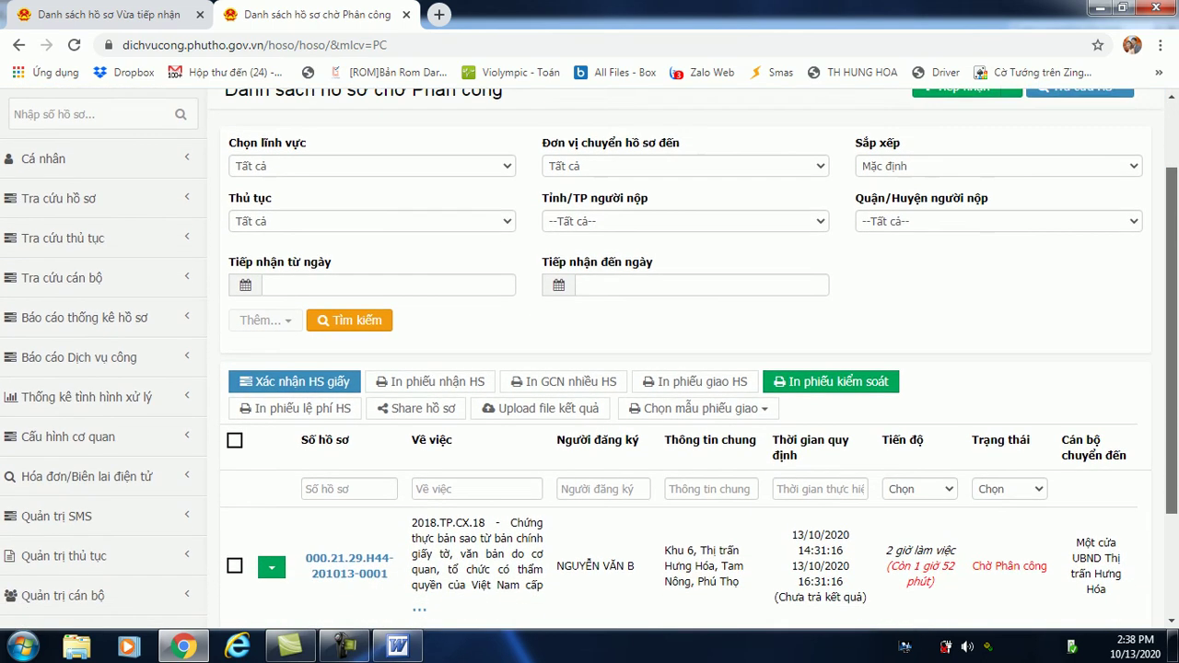
scroll(589, 359, down, 1)
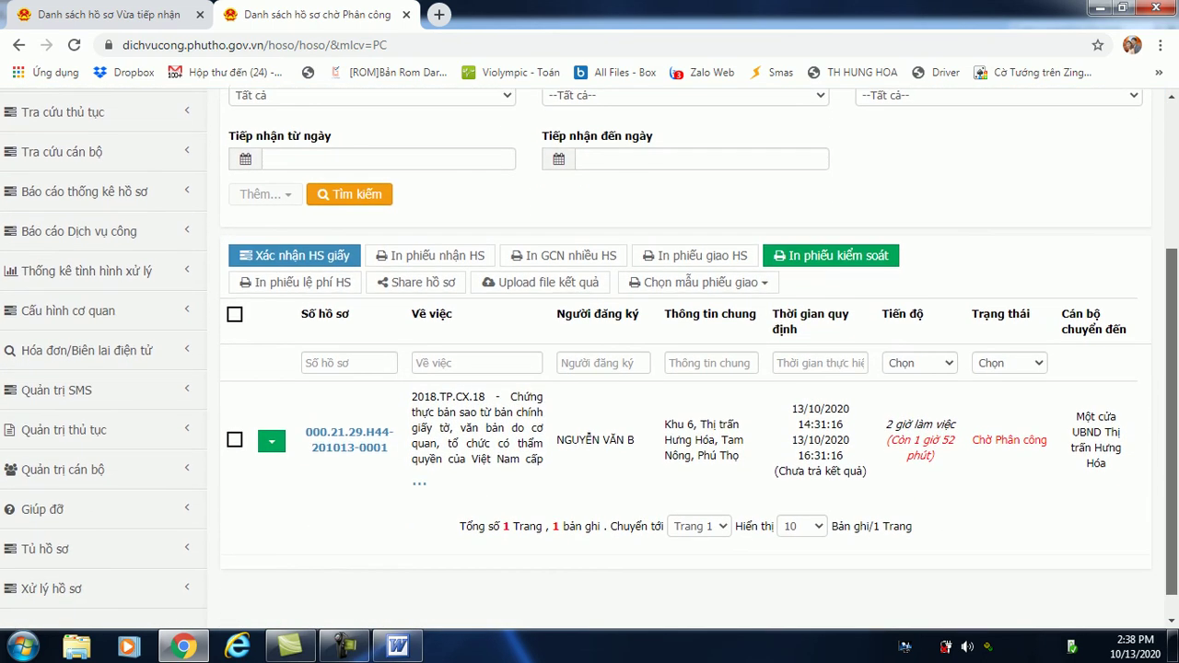
scroll(589, 359, down, 1)
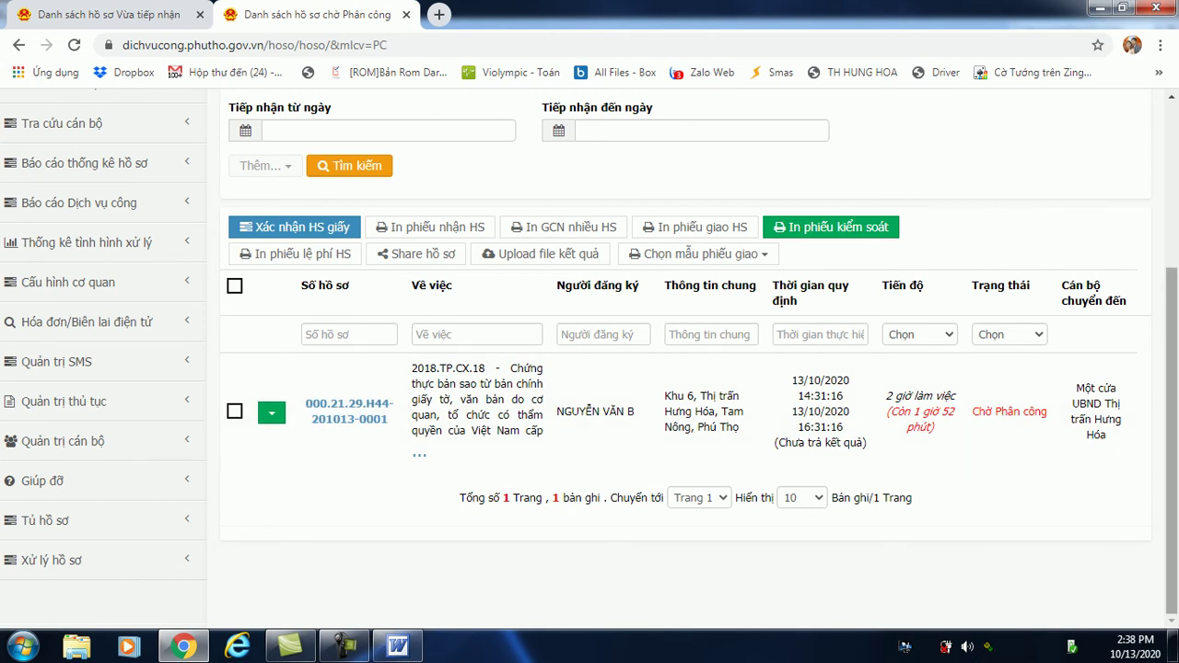
key(ctrl+a)
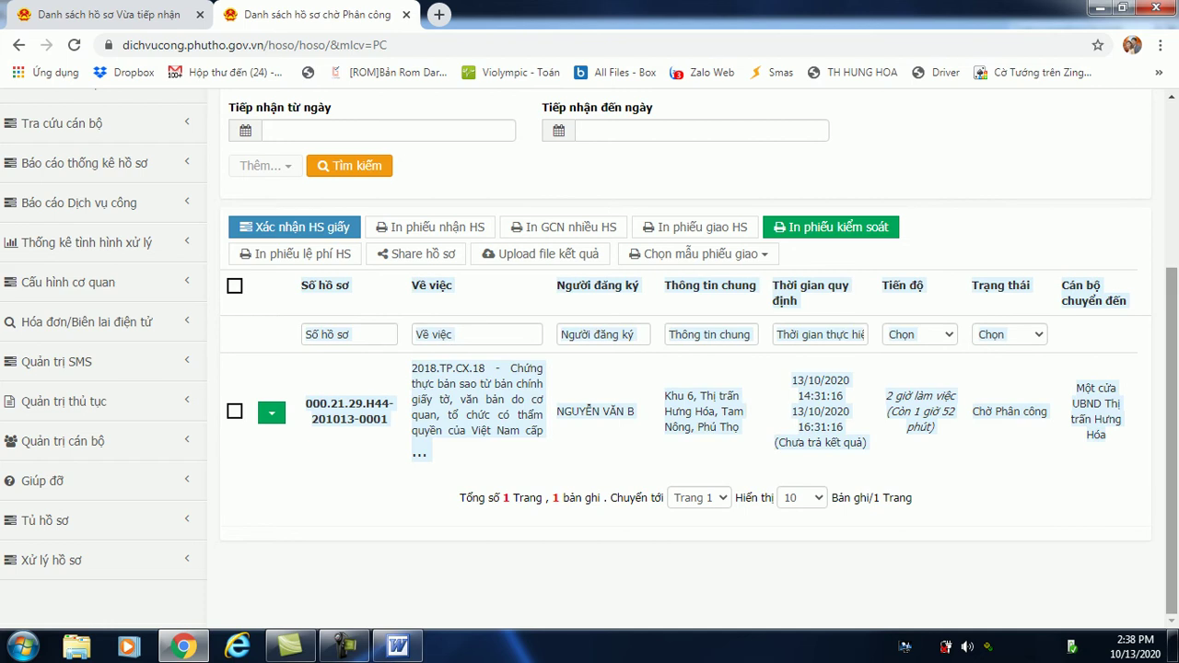
scroll(590, 368, up, 3)
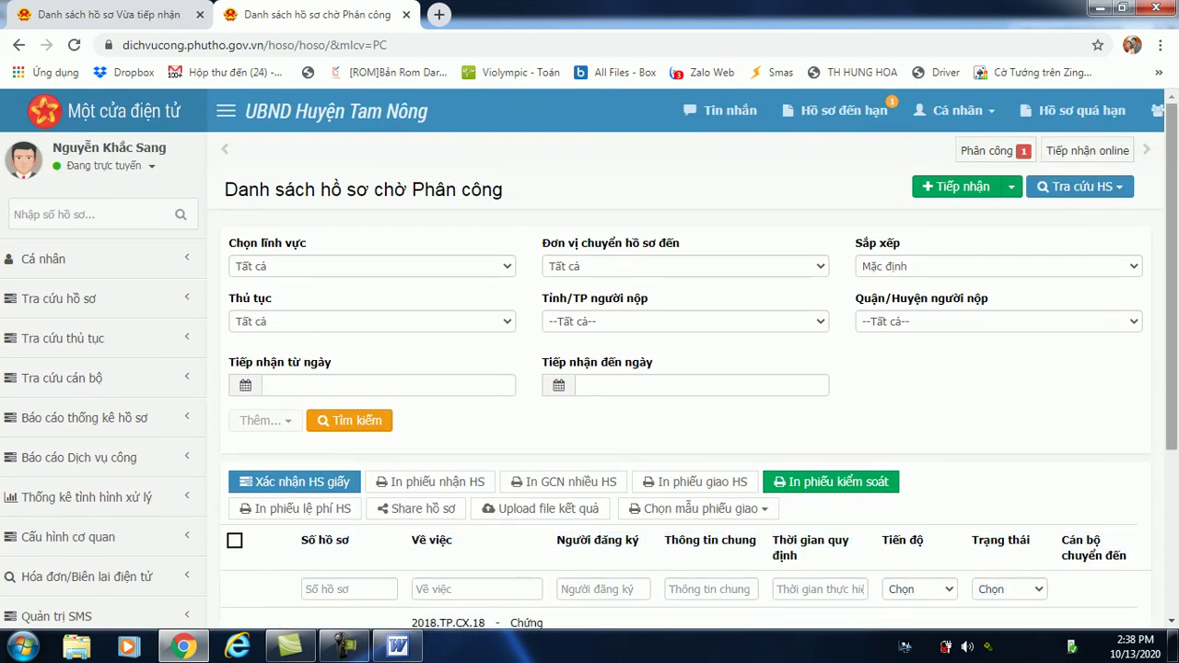
scroll(1172, 276, down, 3)
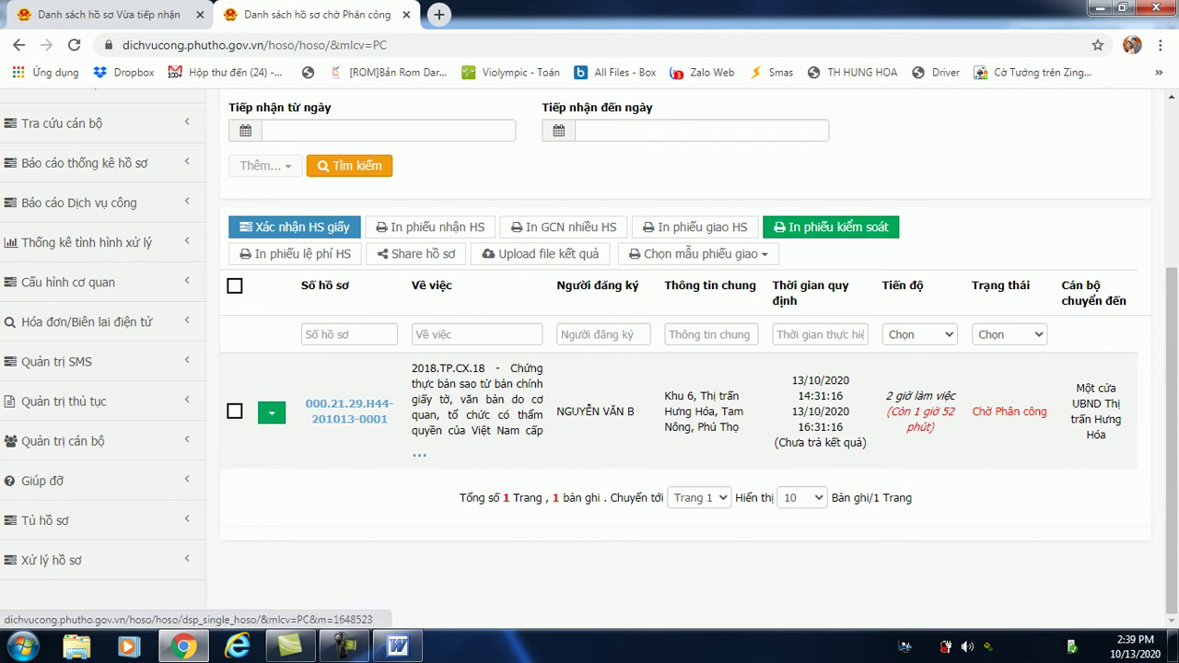
mouse_move(350, 415)
click(349, 411)
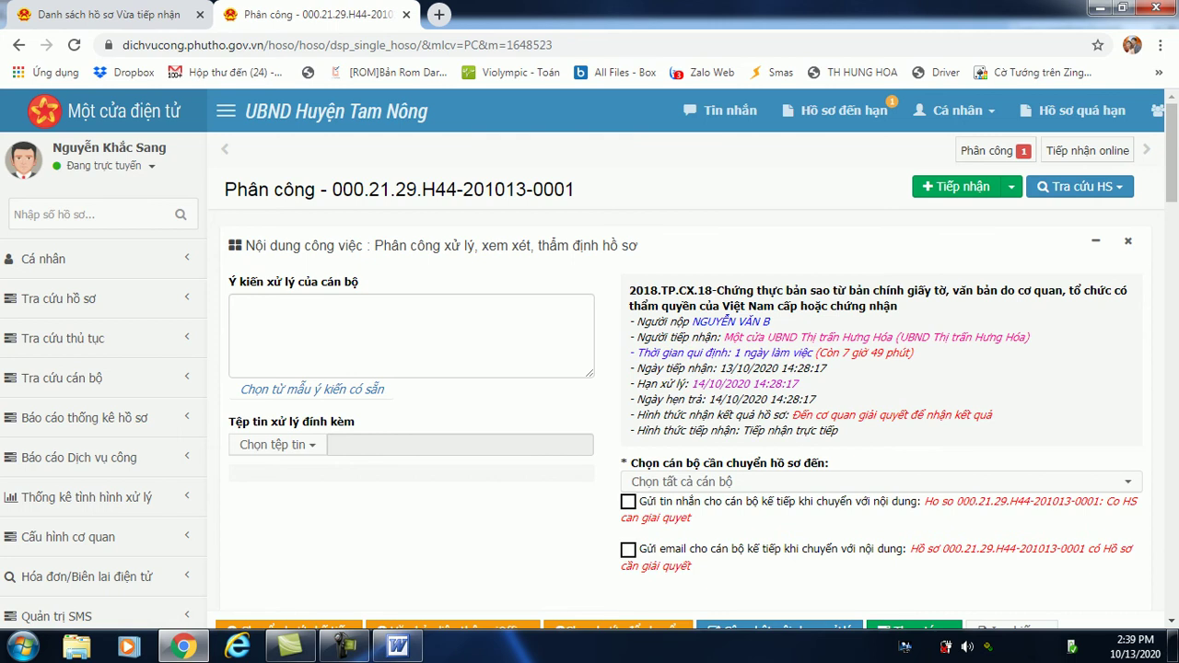
scroll(590, 359, down, 2)
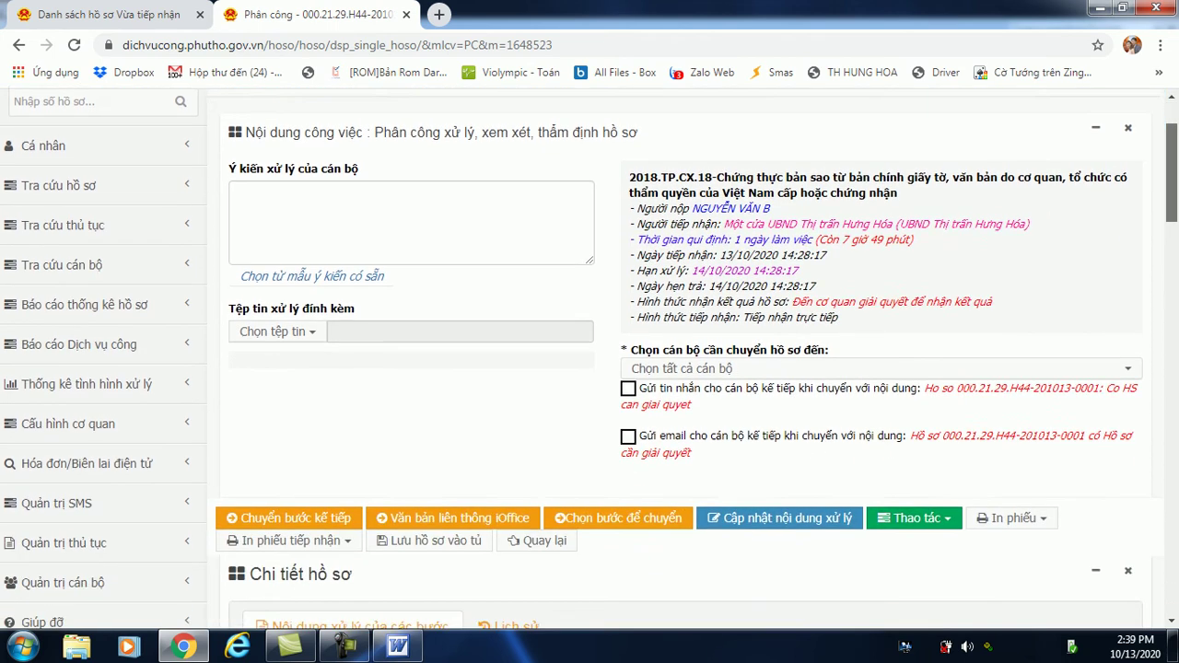
scroll(590, 360, down, 3)
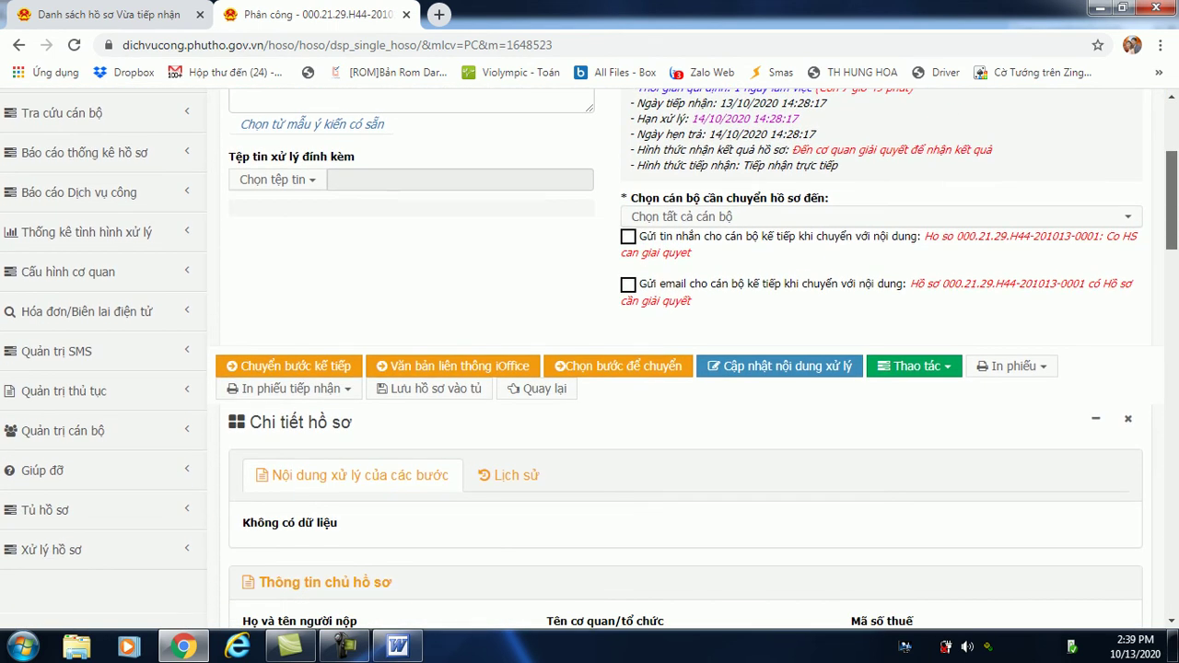
scroll(590, 360, down, 10)
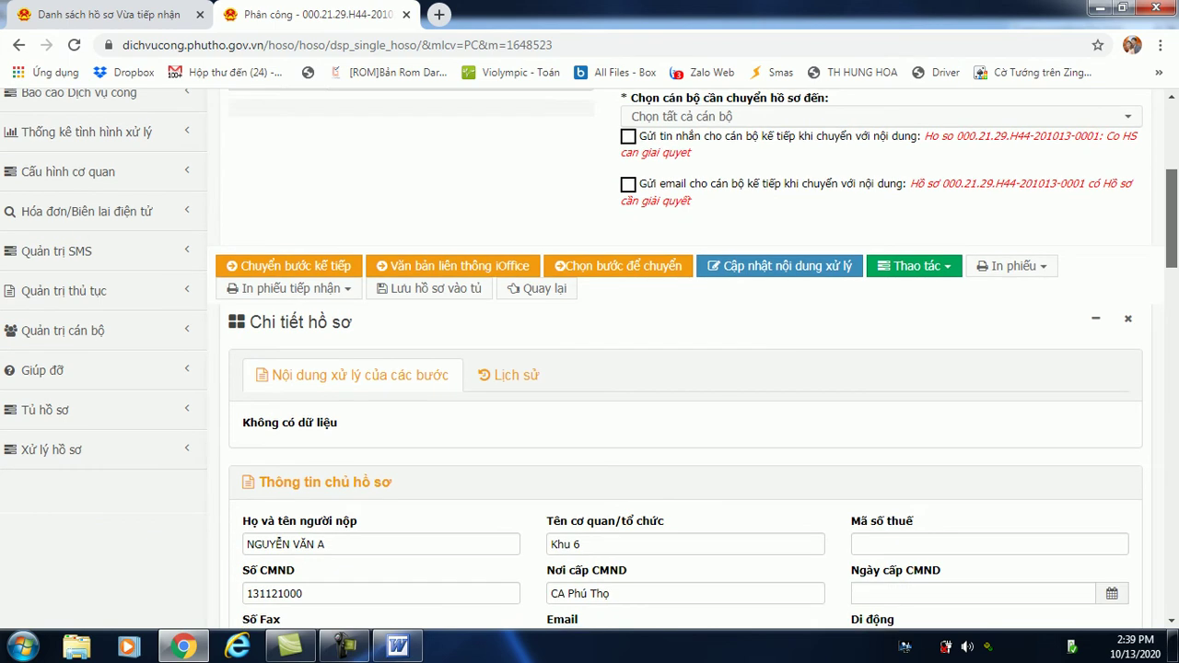
scroll(590, 359, down, 10)
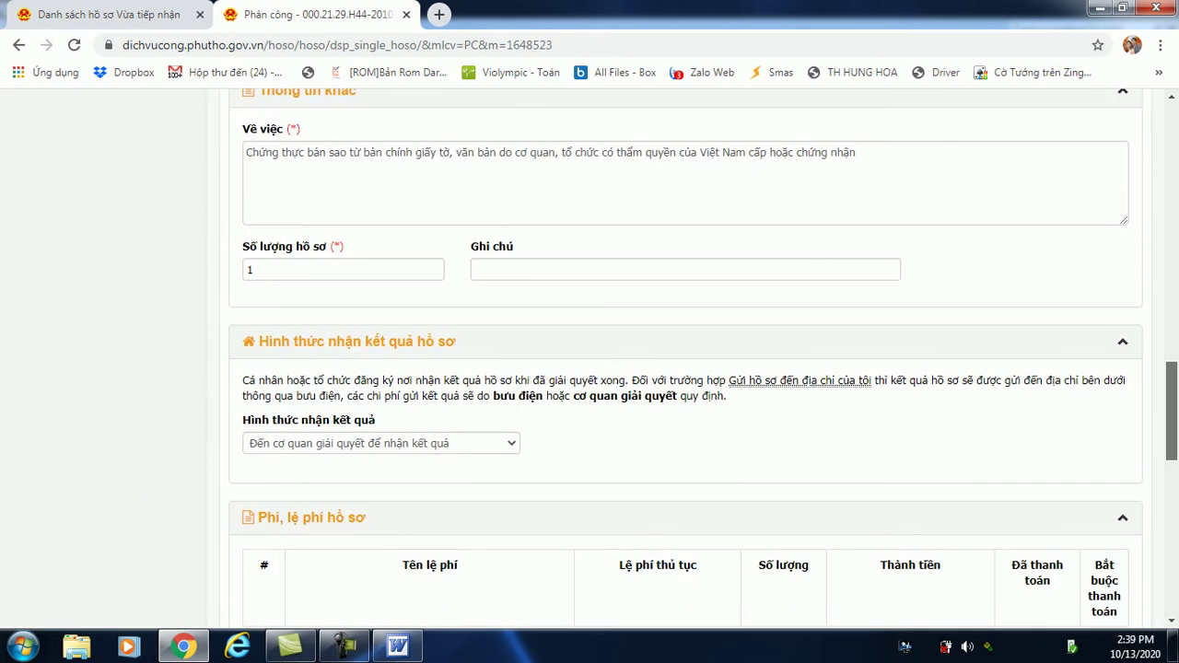
scroll(589, 359, down, 1)
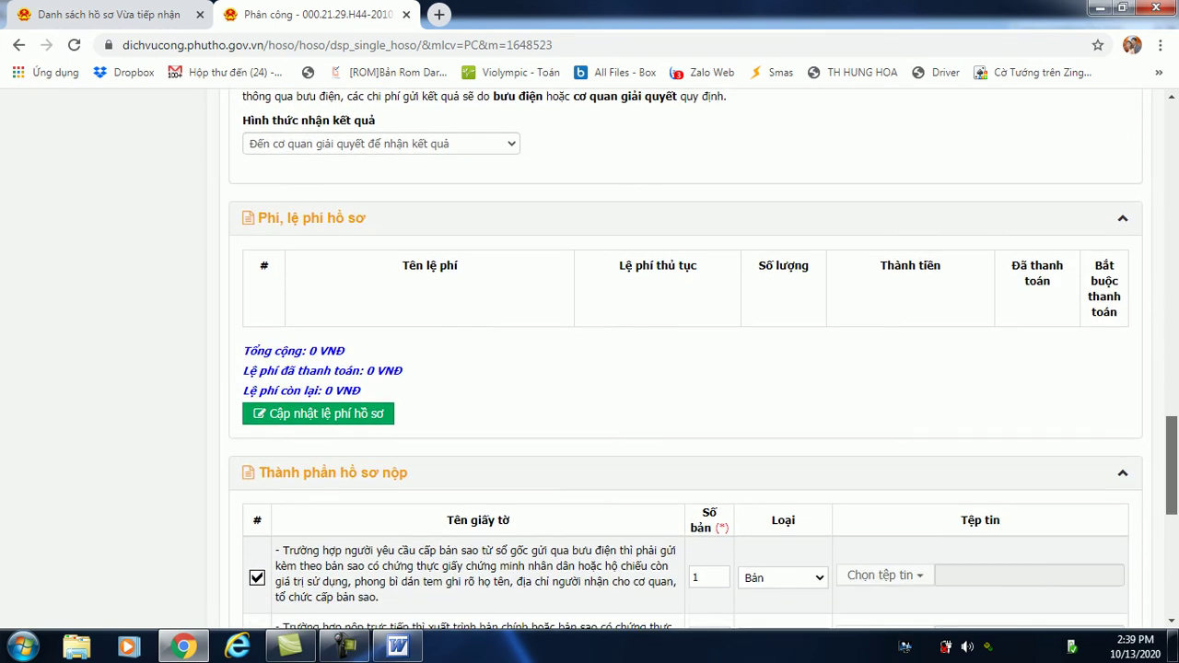
scroll(590, 359, down, 5)
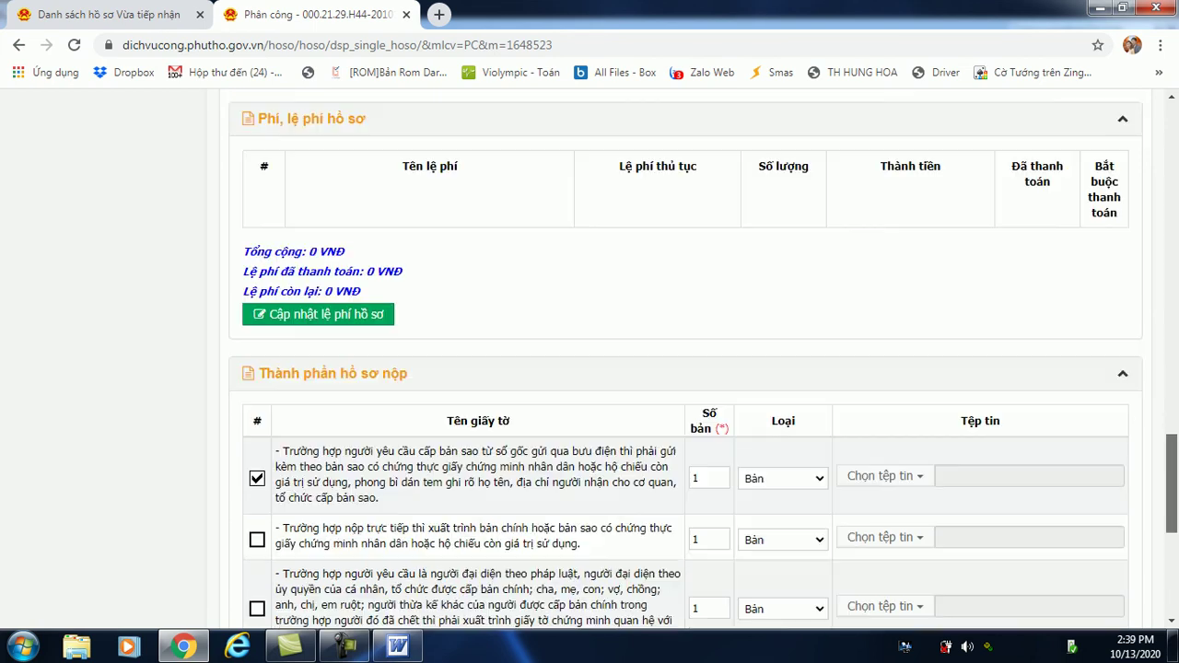
scroll(590, 360, up, 4)
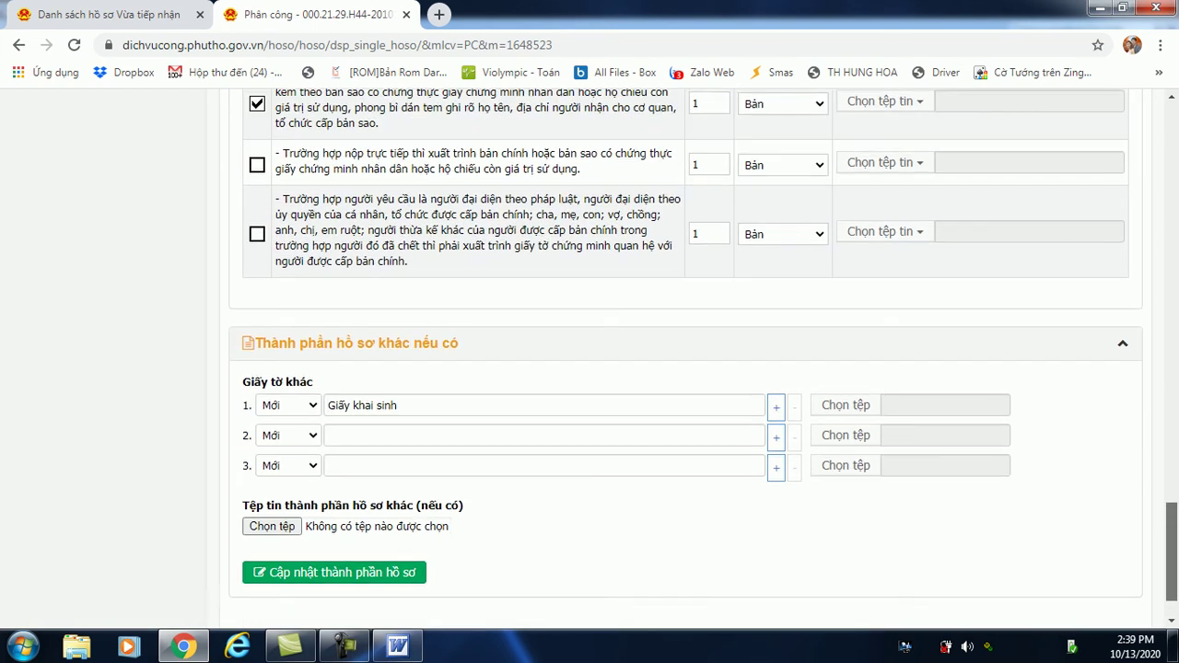
scroll(589, 359, up, 15)
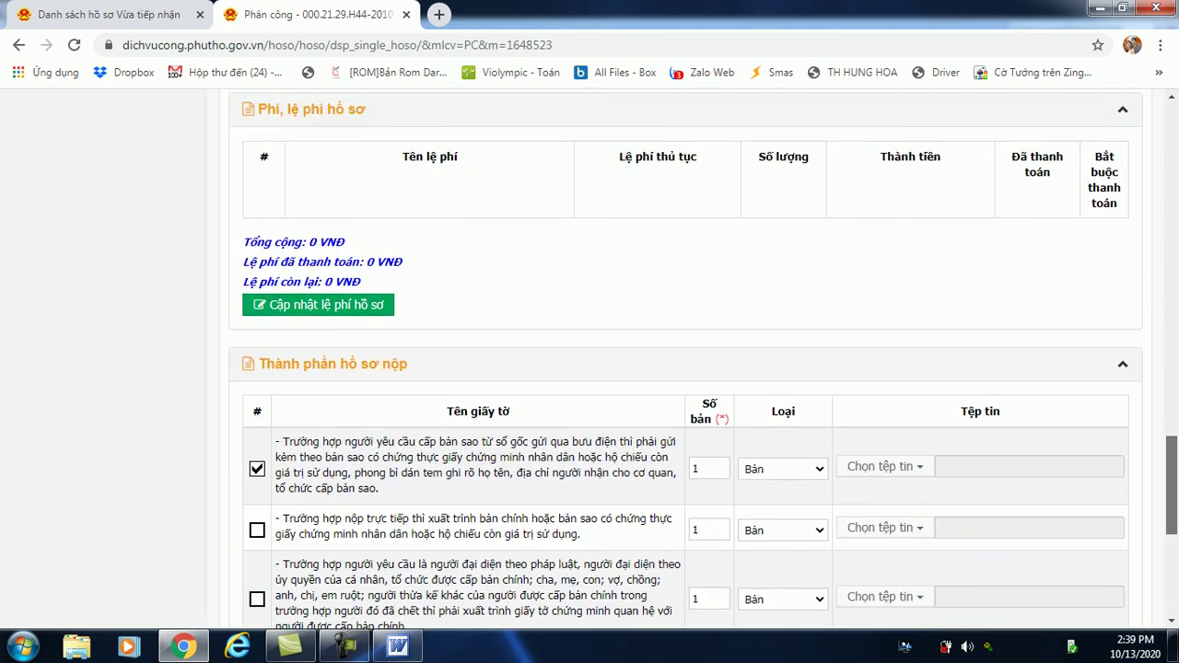
scroll(590, 360, up, 2)
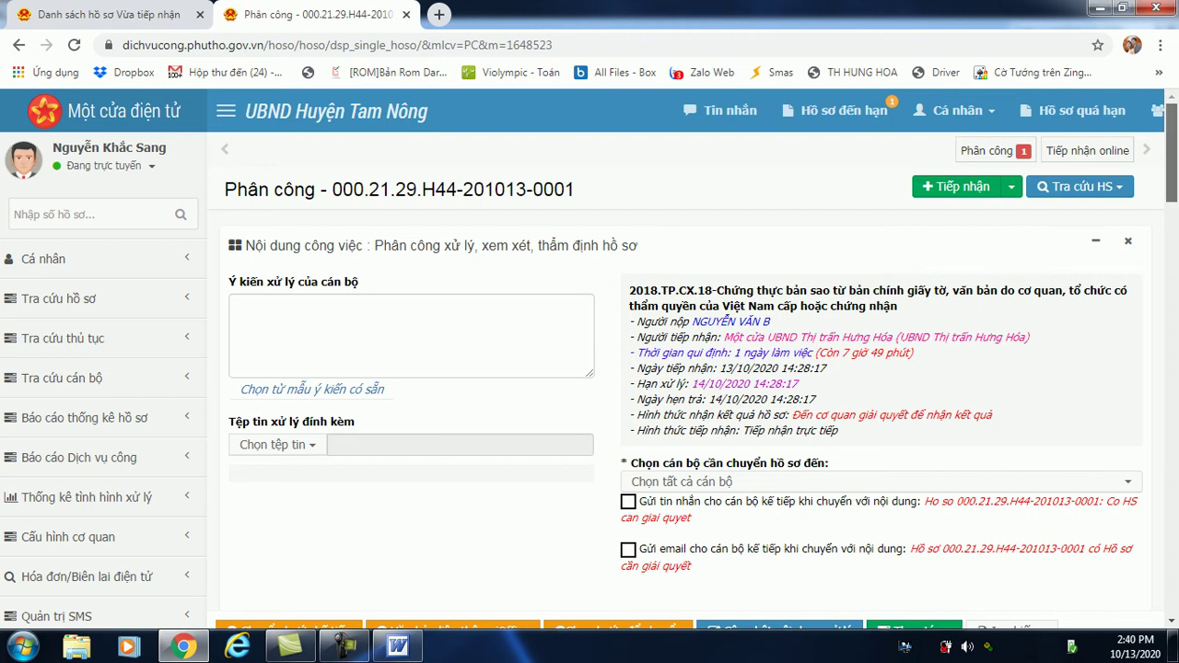
Enter 'Duyệt' as the officer's processing opinion and expand the list of forwarding officers.
scroll(589, 361, down, 1)
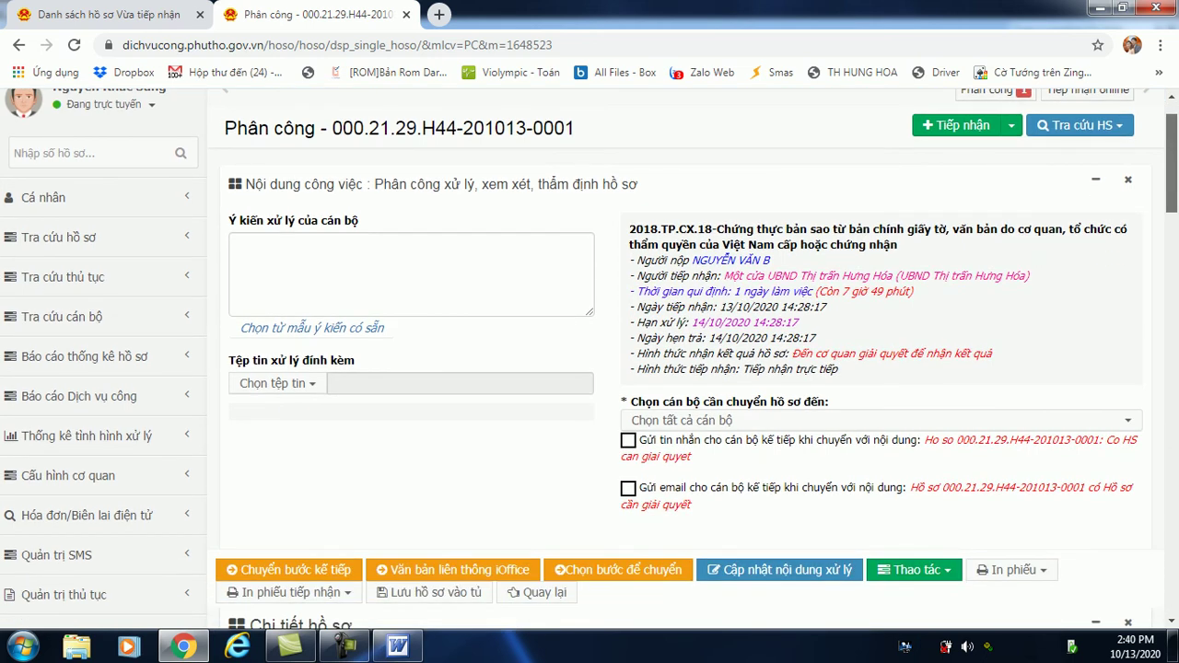
click(233, 244)
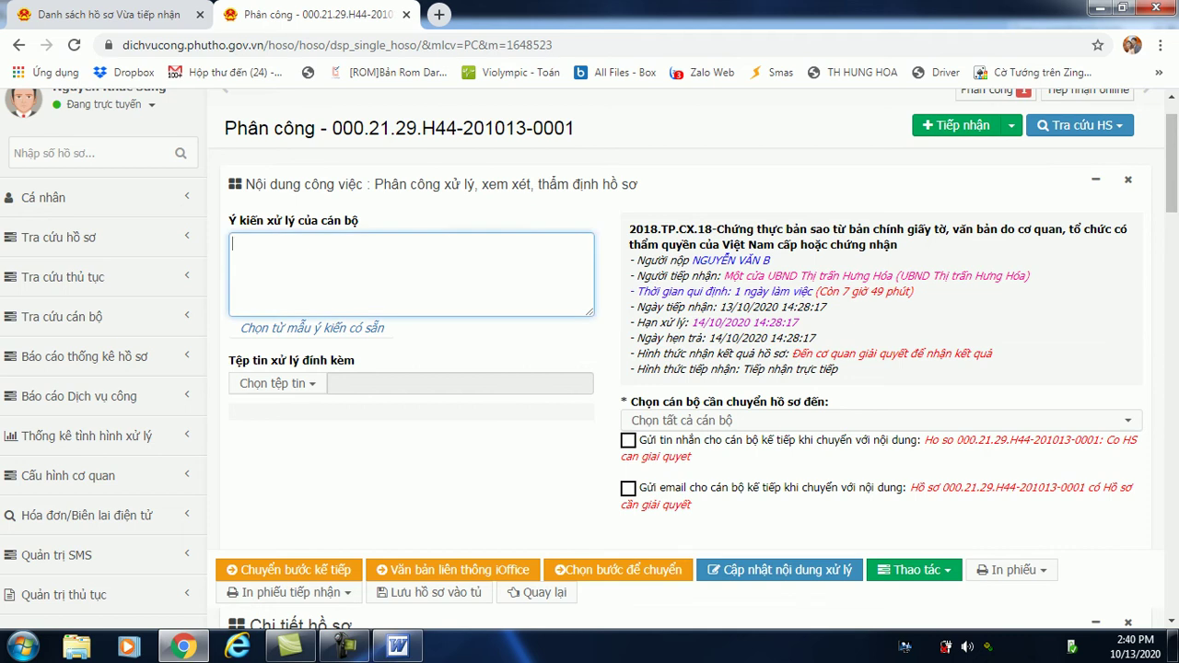
text(Duyệt)
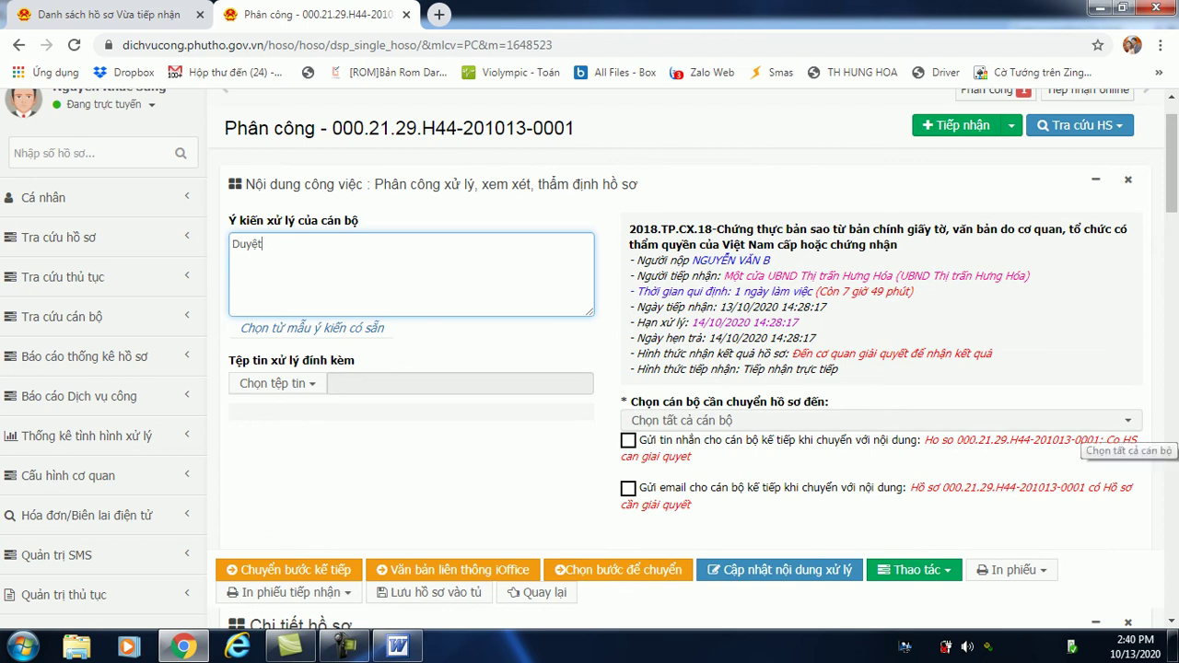
click(1013, 420)
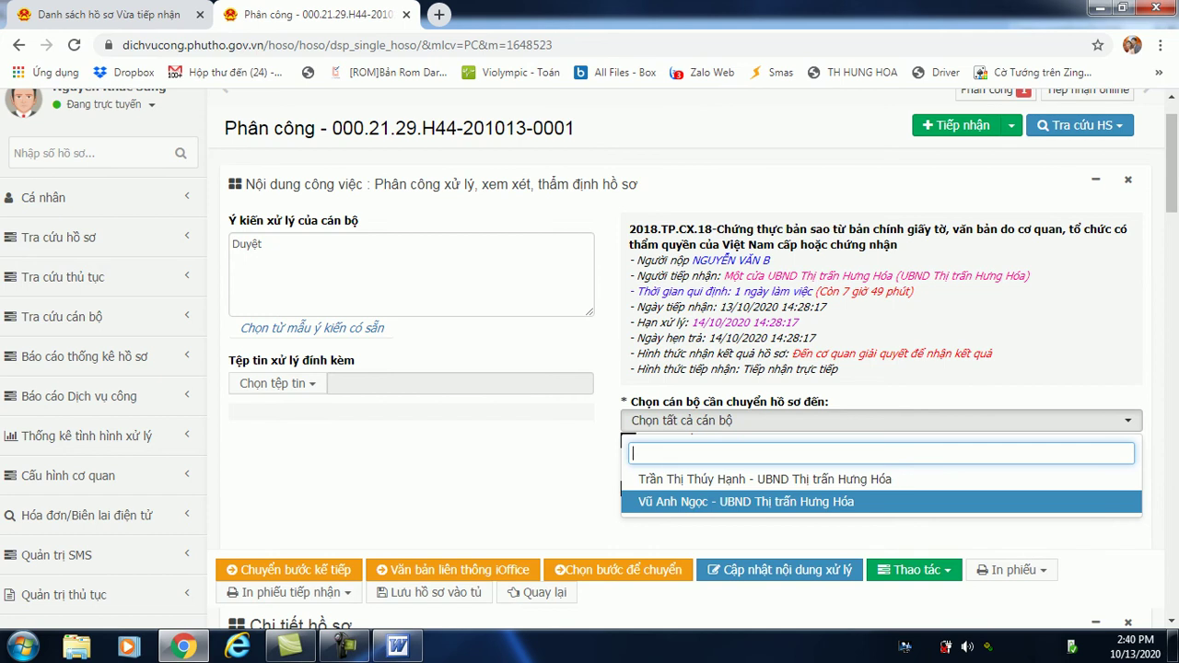
Choose the UBND Thị trấn Hưng Hóa officer as recipient and submit Chuyển bước kế tiếp.
key(Return)
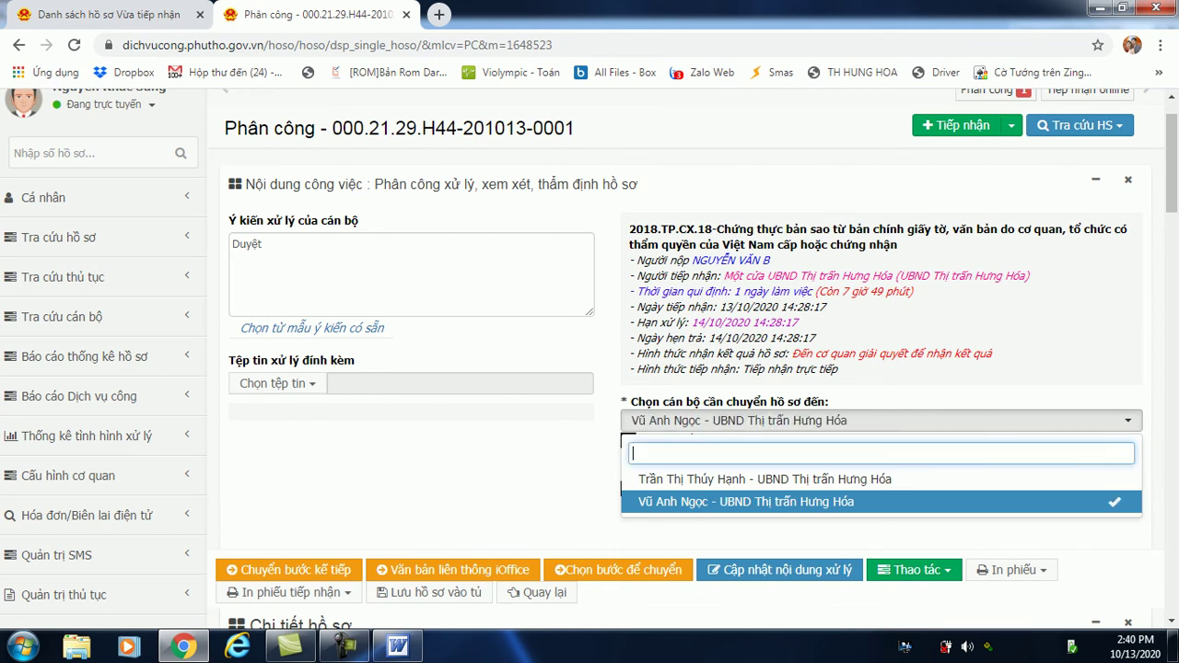
key(Escape)
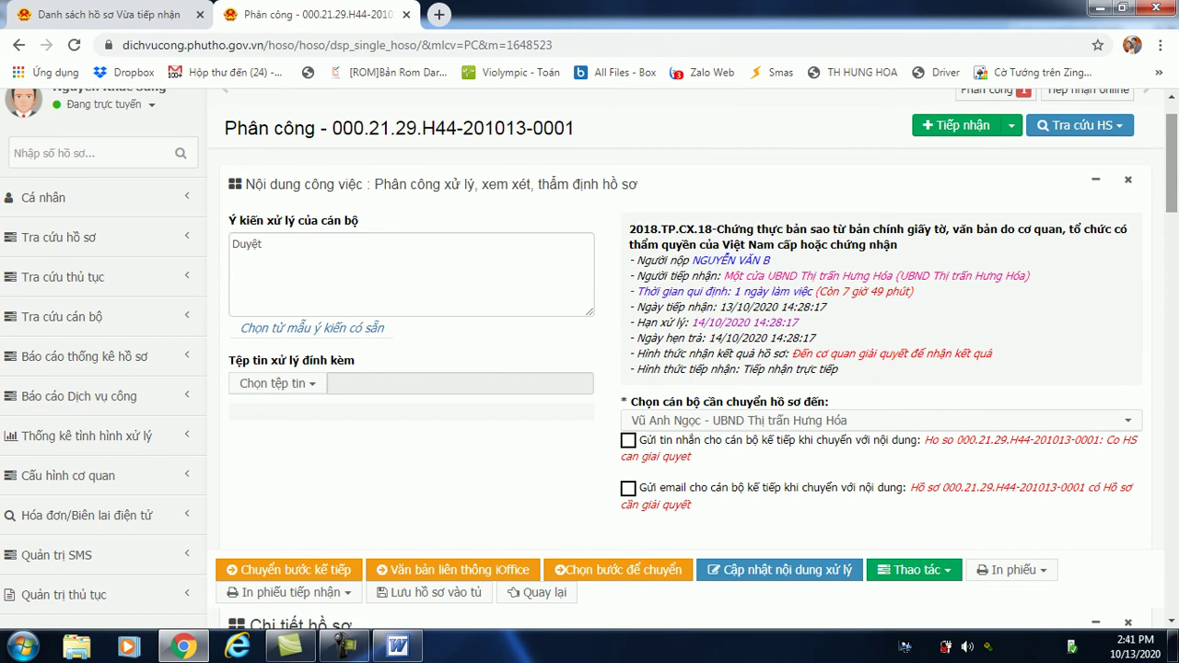
scroll(589, 359, down, 1)
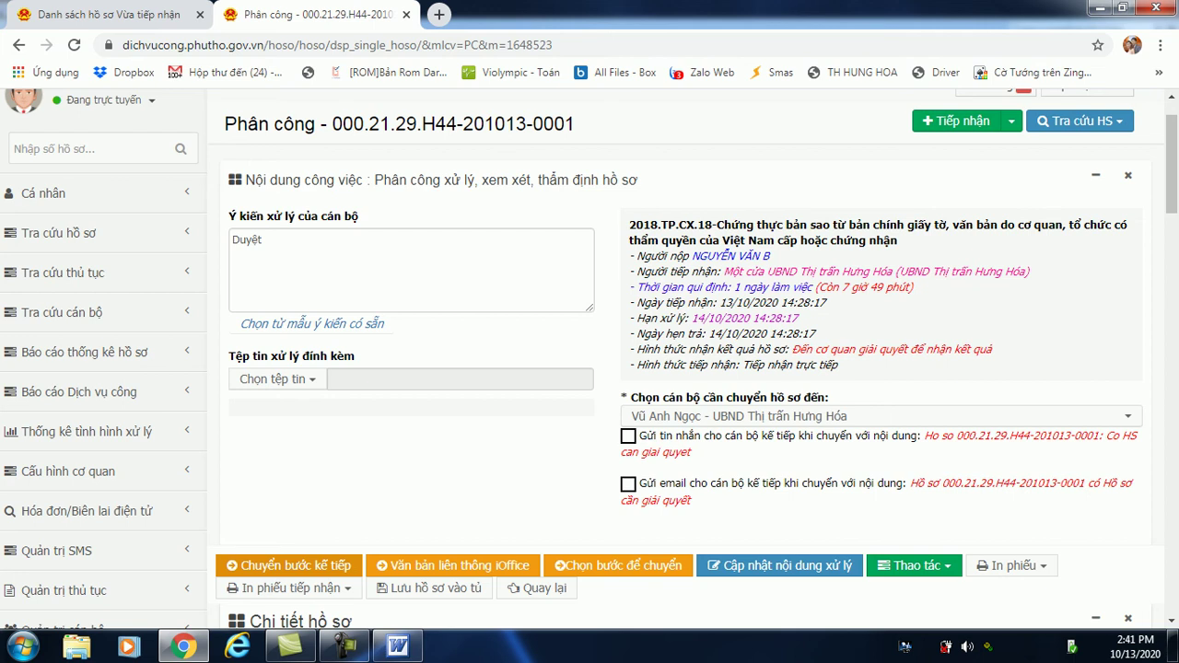
click(286, 565)
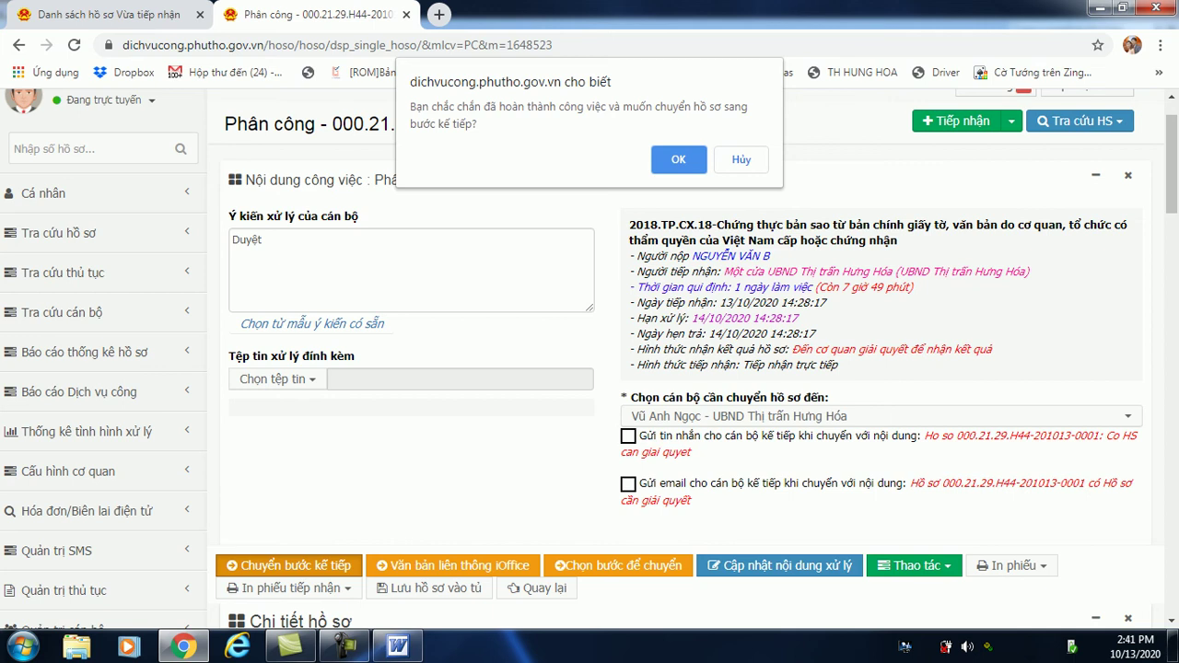
Load the dichvucong.phutho.gov.vn portal in a new blank tab.
click(440, 15)
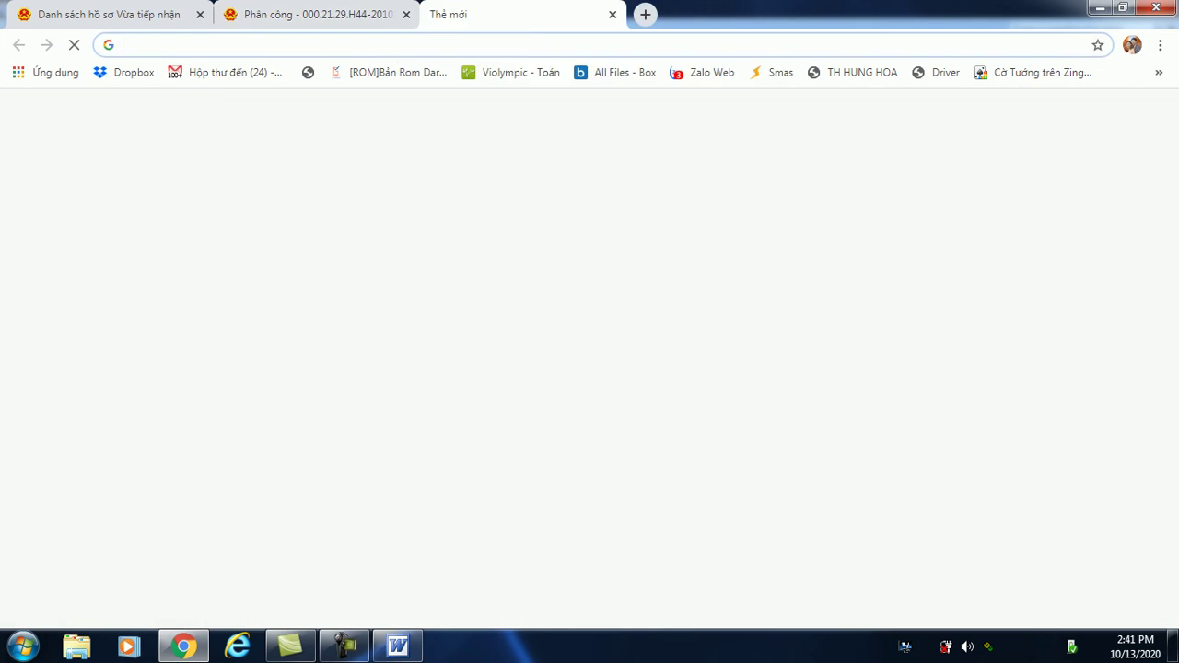
text(dichvucong.phutho.gov.vn)
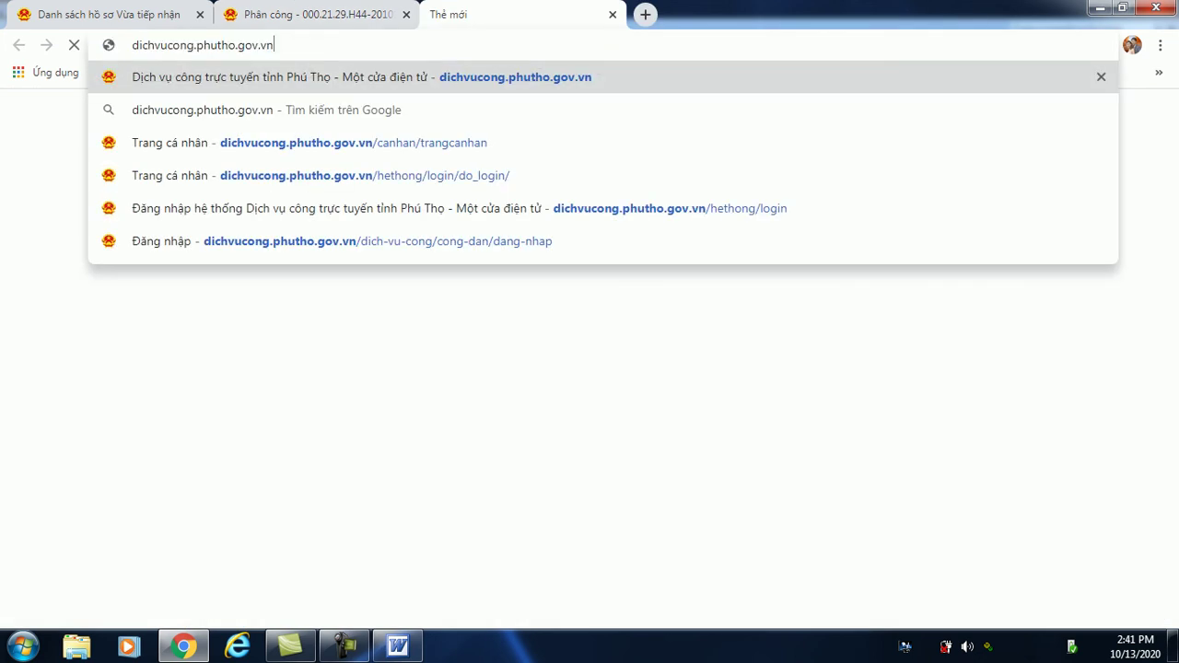
key(Return)
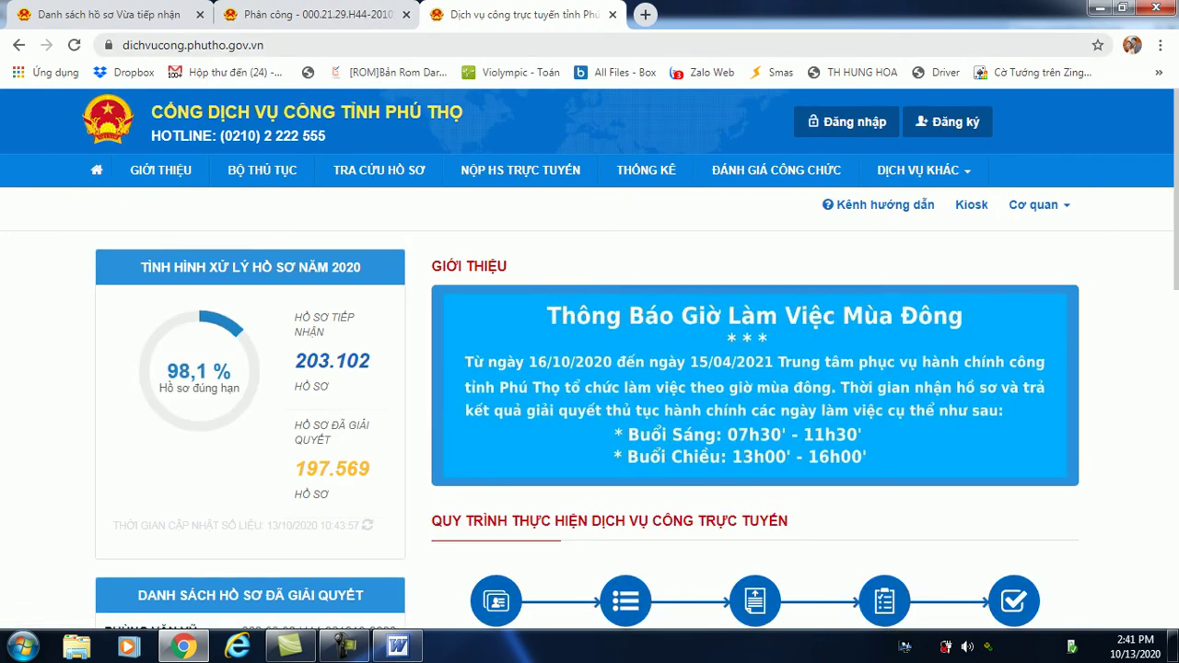
Back on the Phân công tab, forward the dossier to the next step and confirm OK.
click(314, 14)
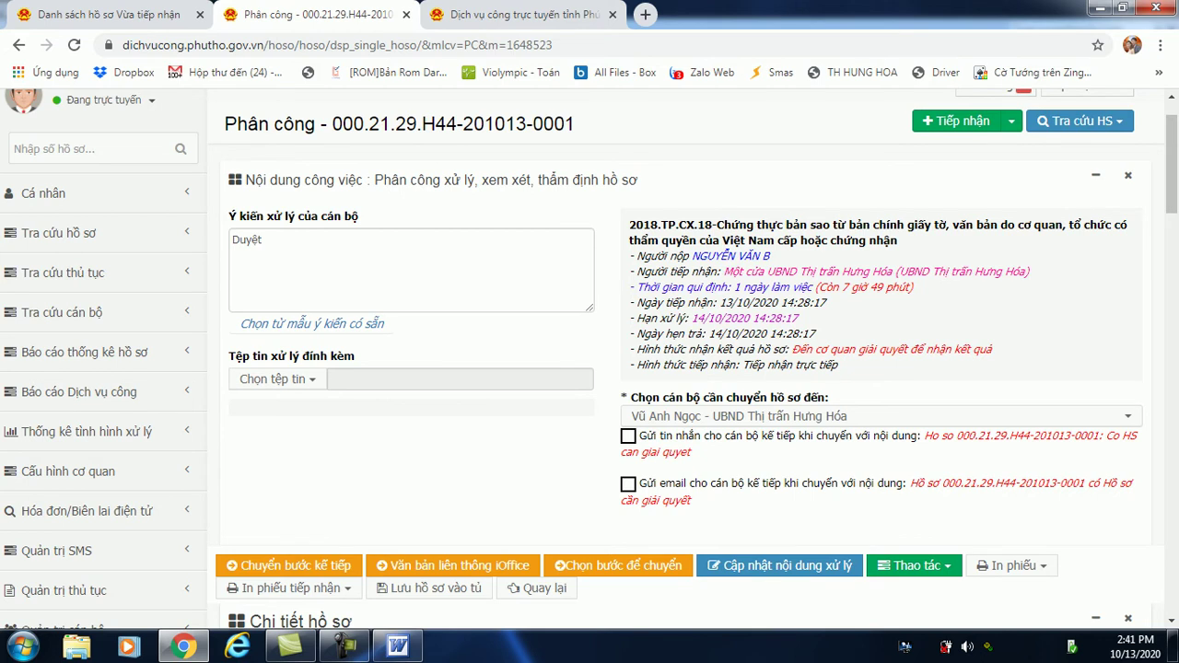
click(284, 565)
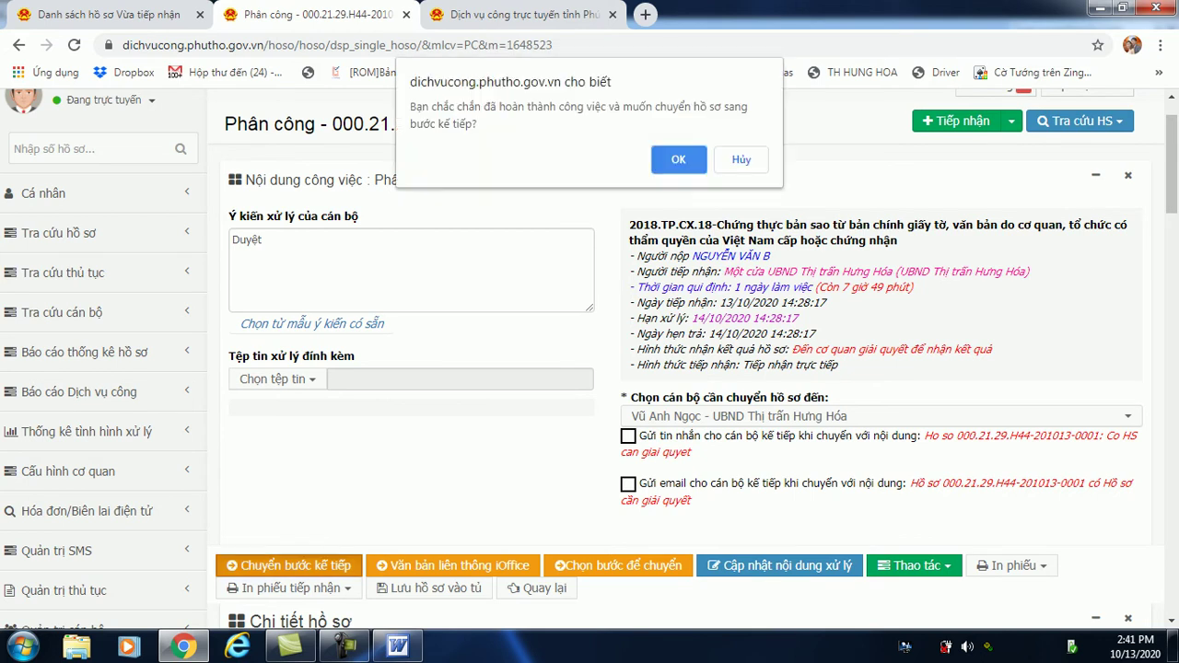
key(Return)
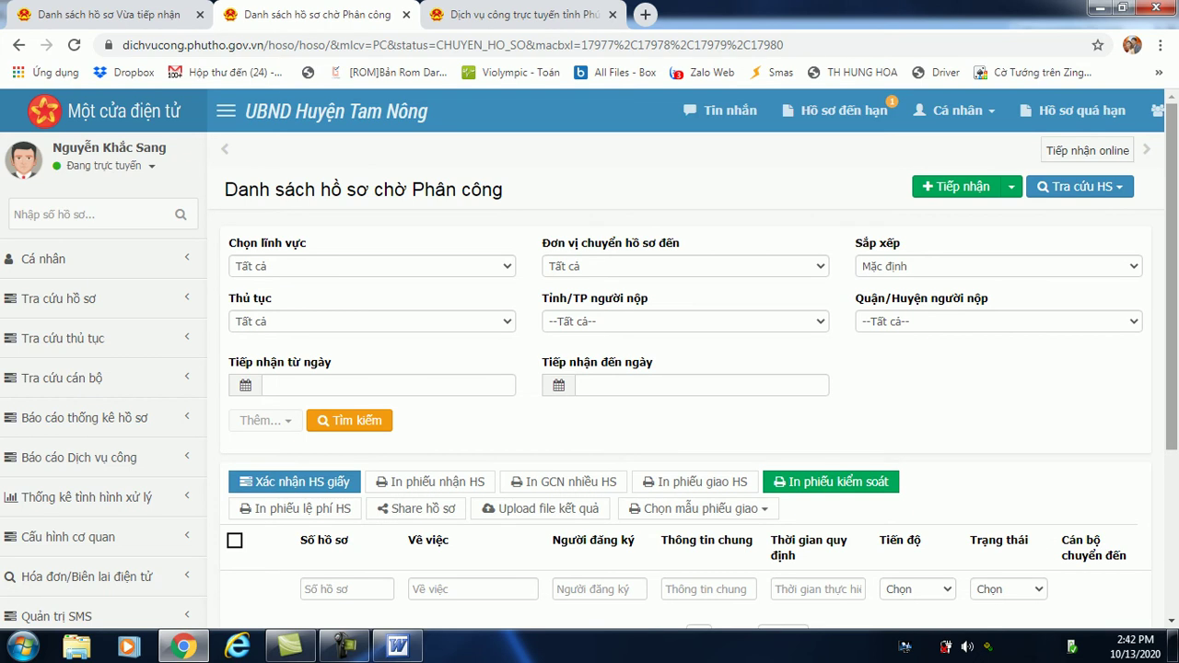
scroll(590, 359, down, 2)
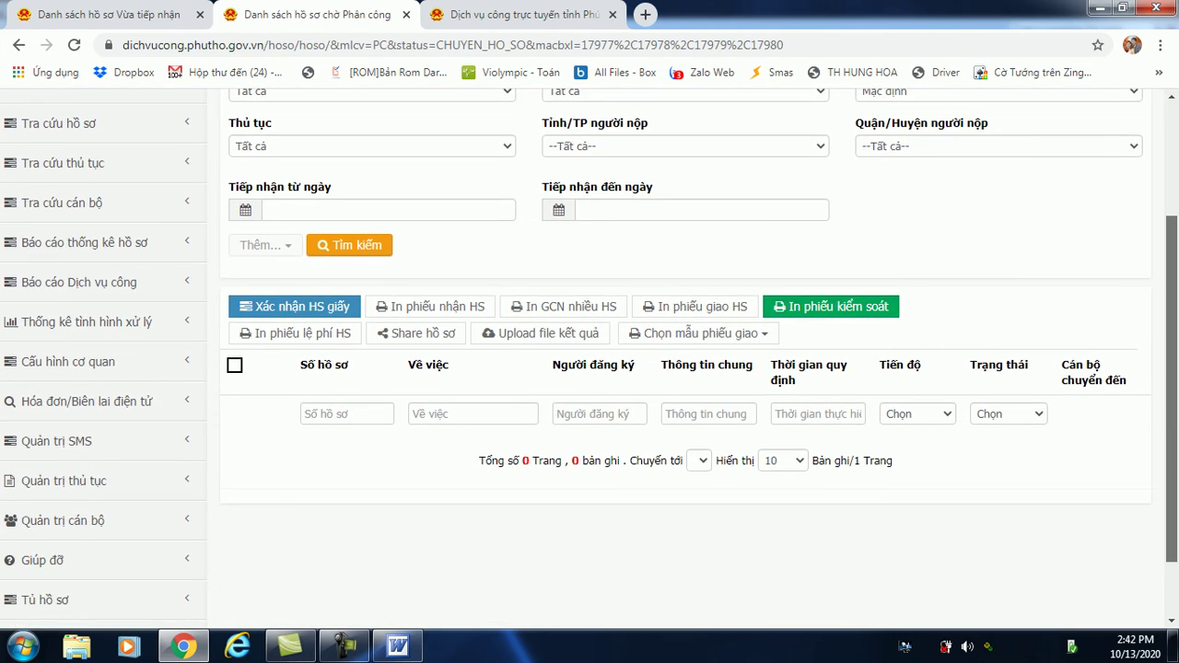
scroll(590, 359, up, 2)
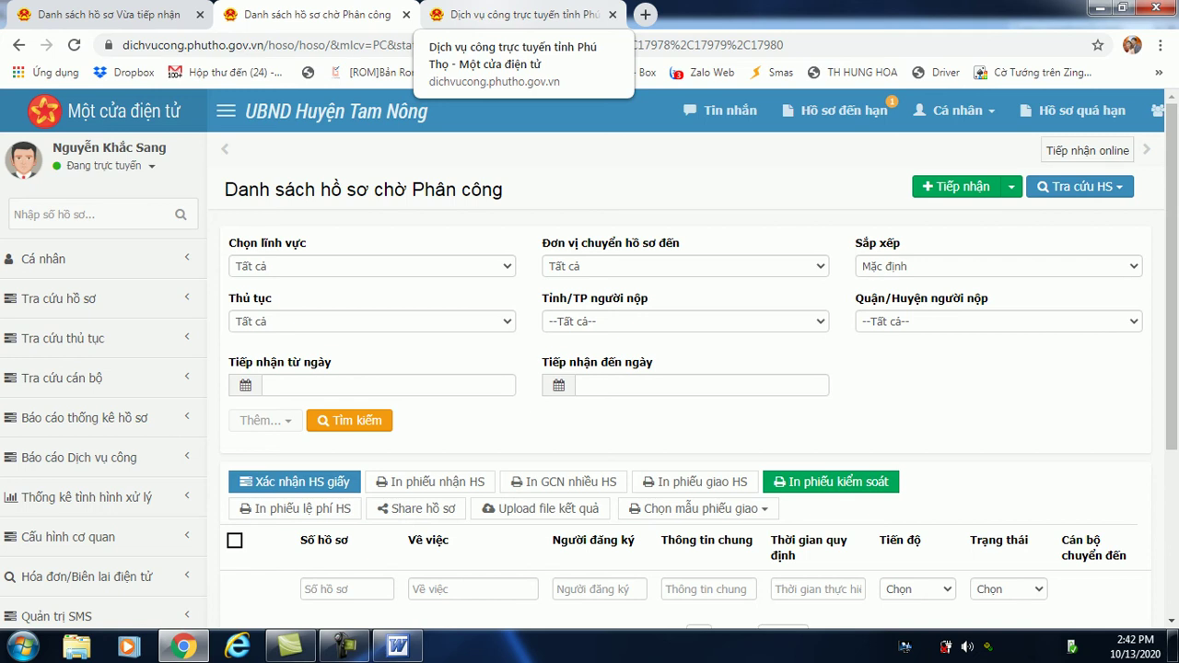
Sign in to the staff portal with the receiving officer's account and save its password in Chrome.
click(515, 15)
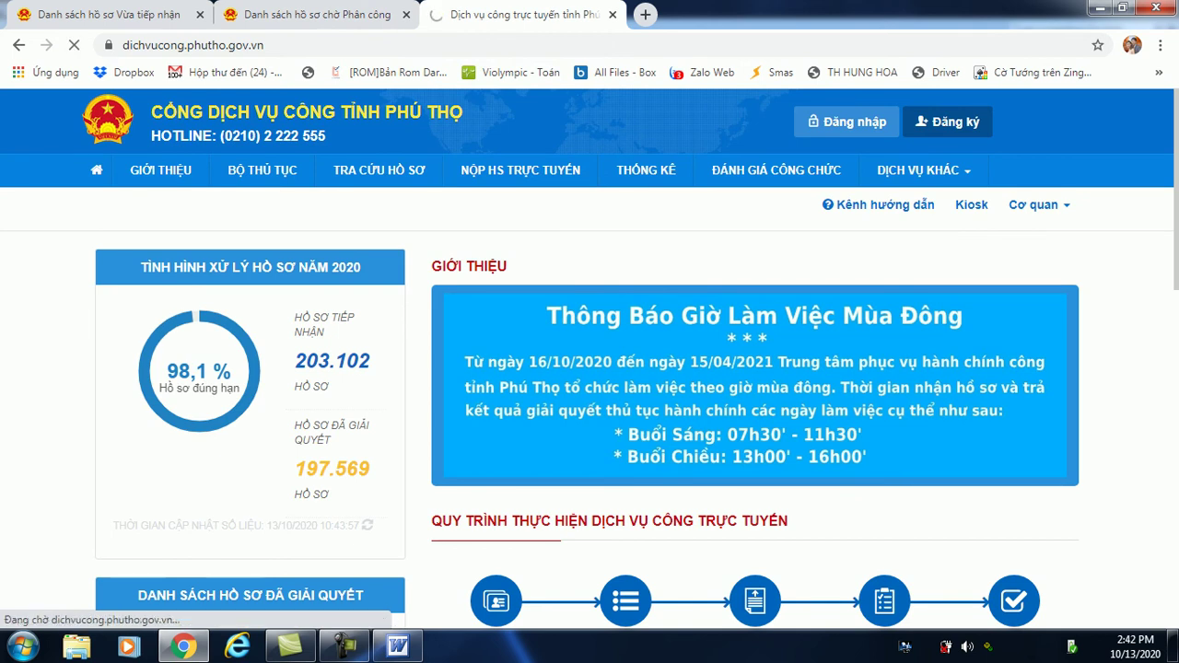
click(847, 122)
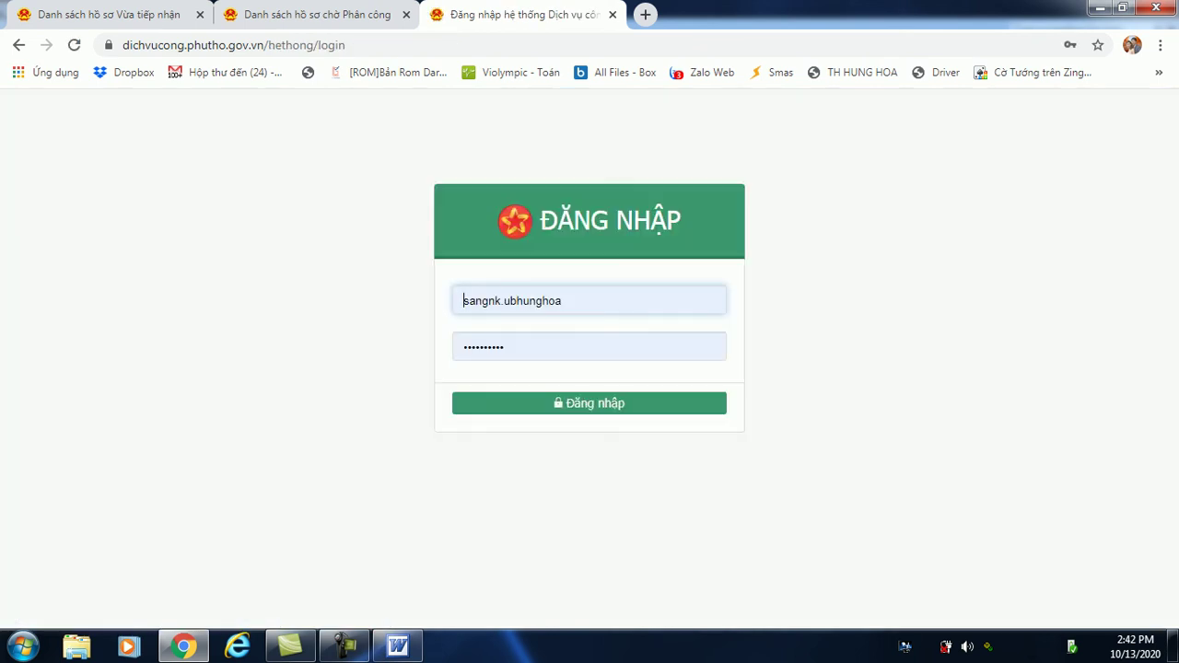
click(463, 301)
key(ctrl+a)
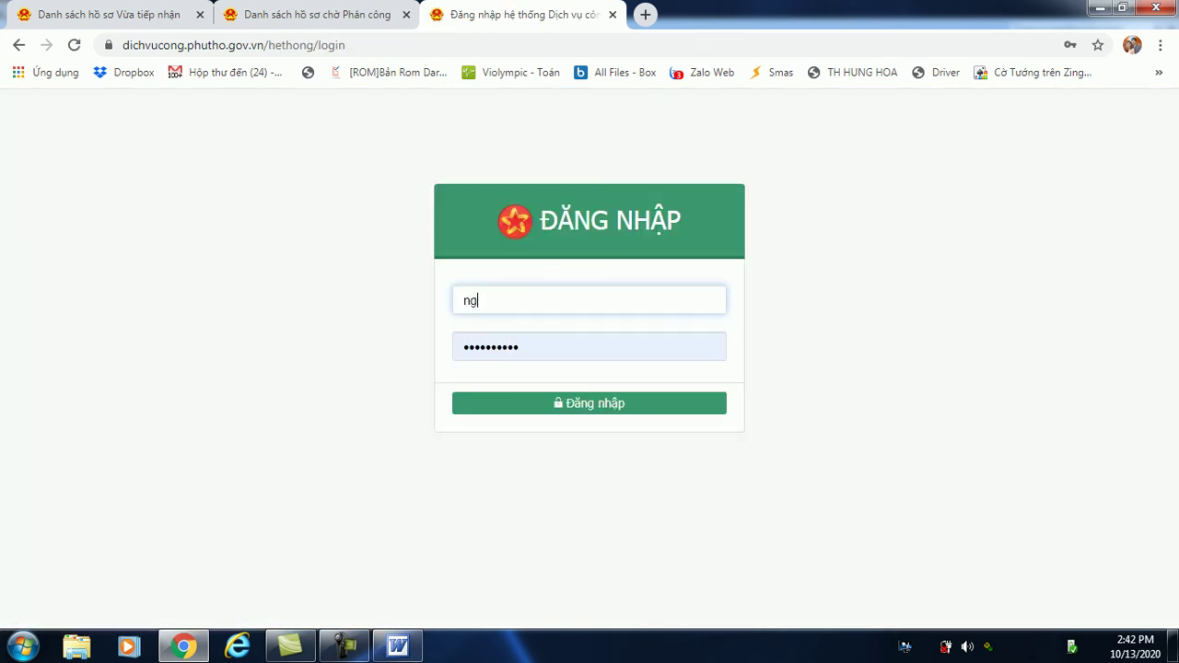
key(Tab)
key(Tab)
key(Return)
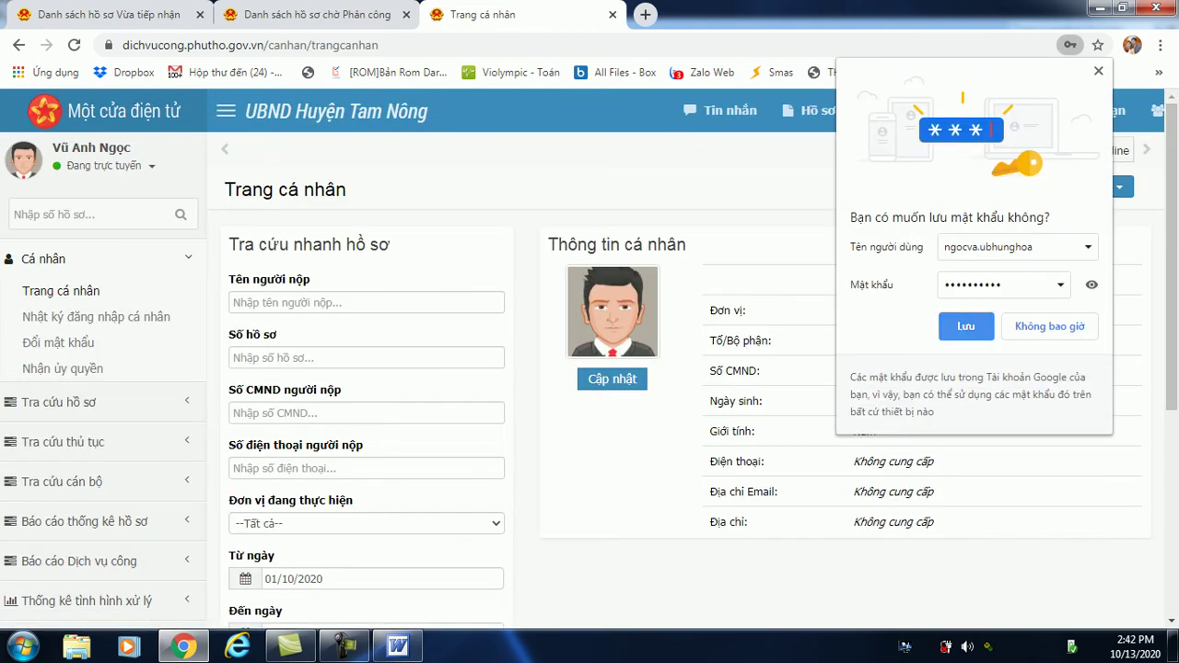
key(Return)
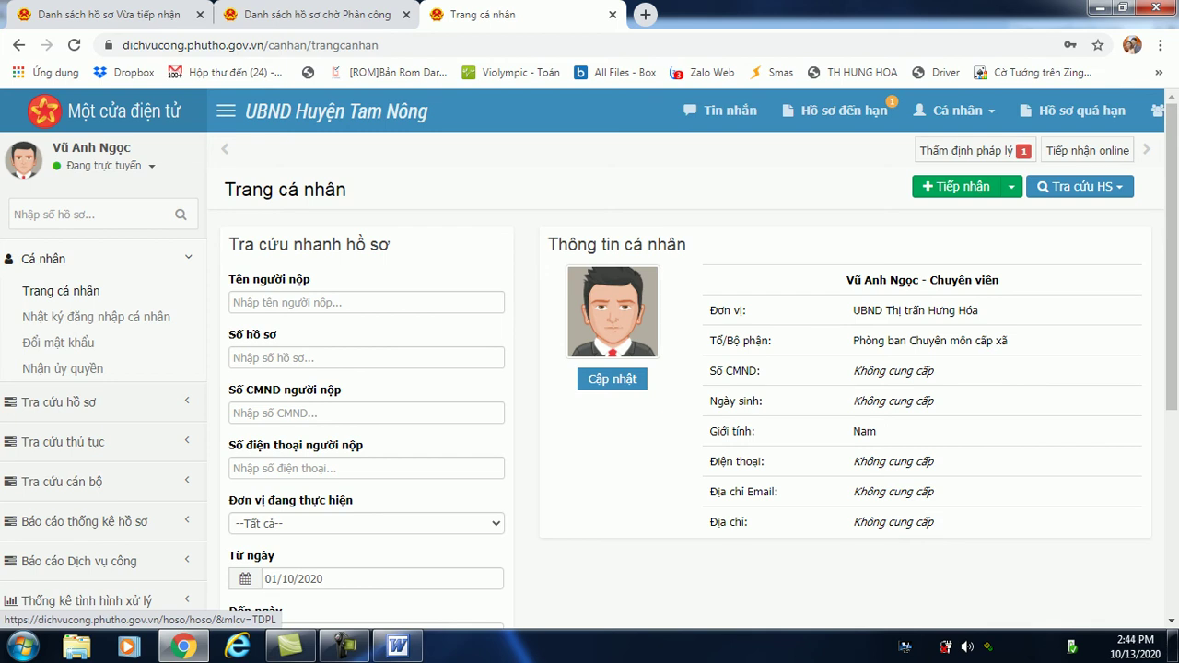
Refresh and switch to the 'Danh sách hồ sơ chờ Thẩm định pháp lý' tab to find dossier 2018.TP.CX.18.
key(F5)
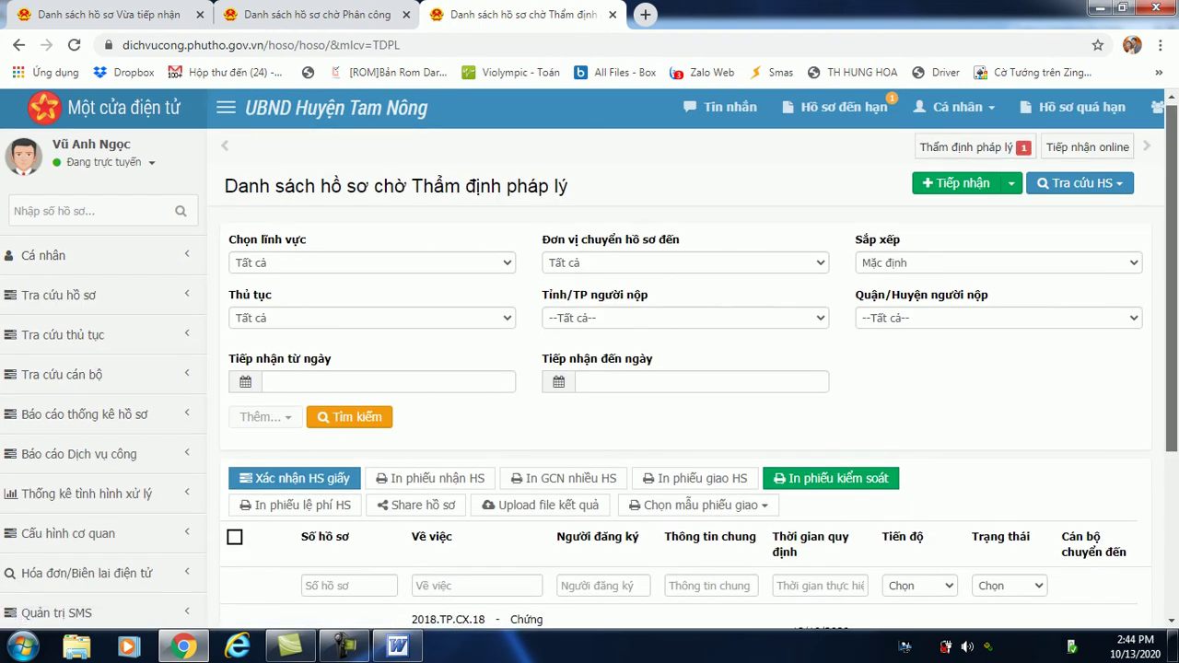
scroll(590, 360, down, 2)
scroll(590, 359, down, 4)
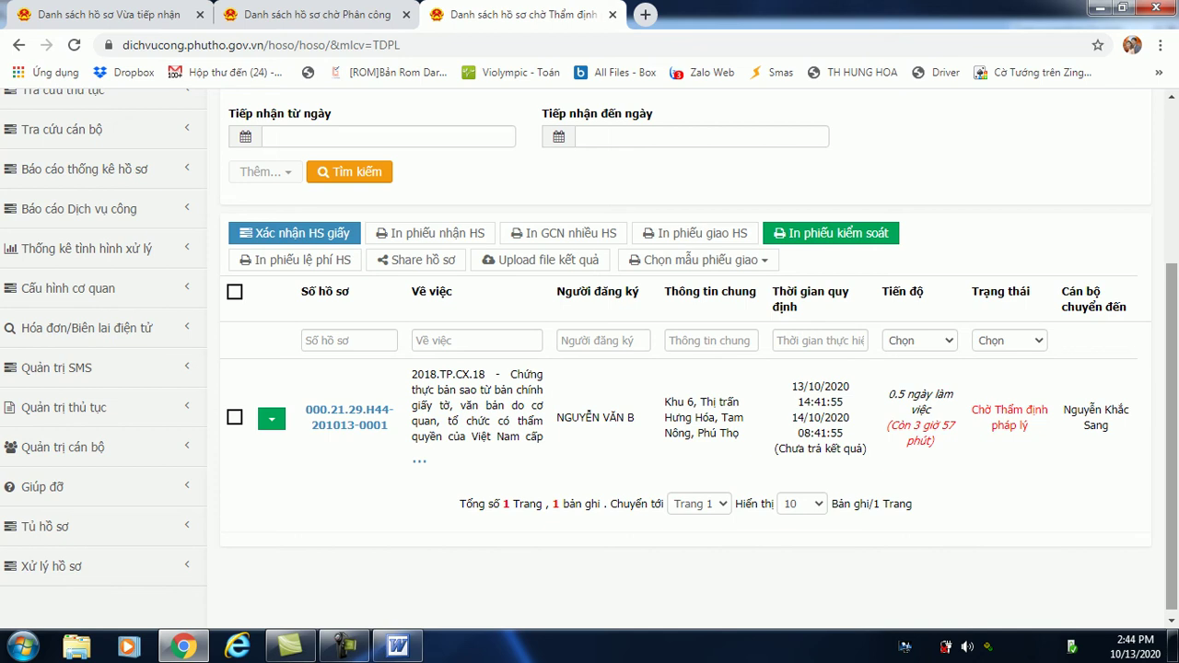
key(ctrl+Tab)
key(ctrl+Tab)
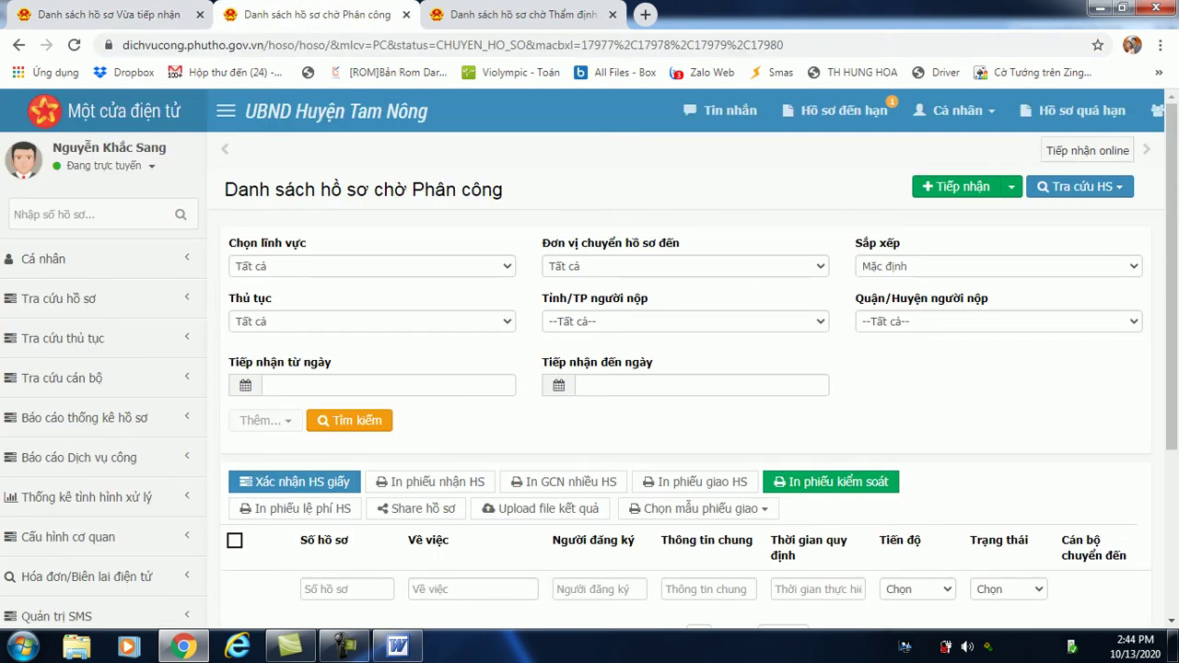
key(ctrl+Tab)
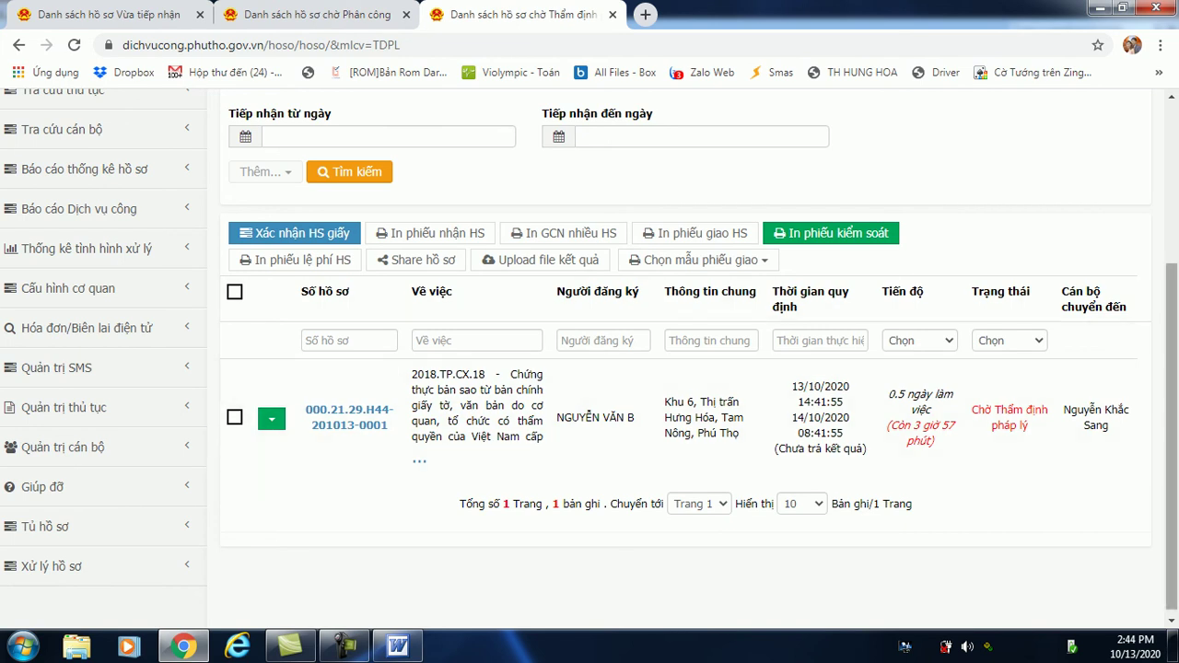
scroll(589, 359, up, 3)
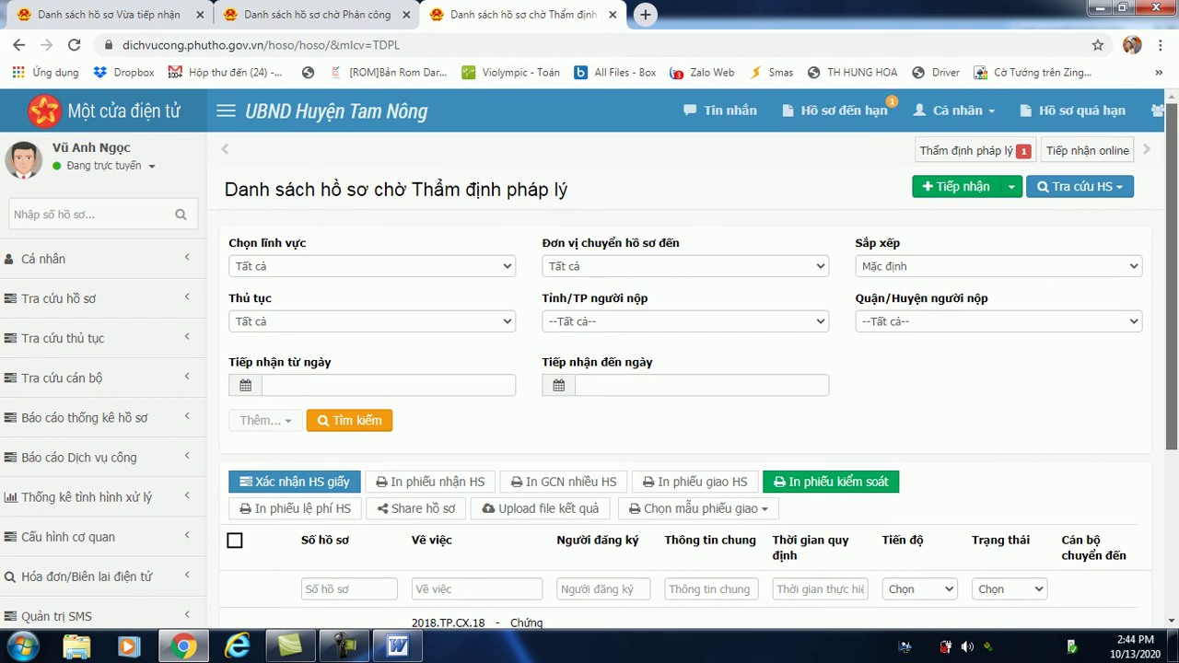
scroll(590, 359, down, 1)
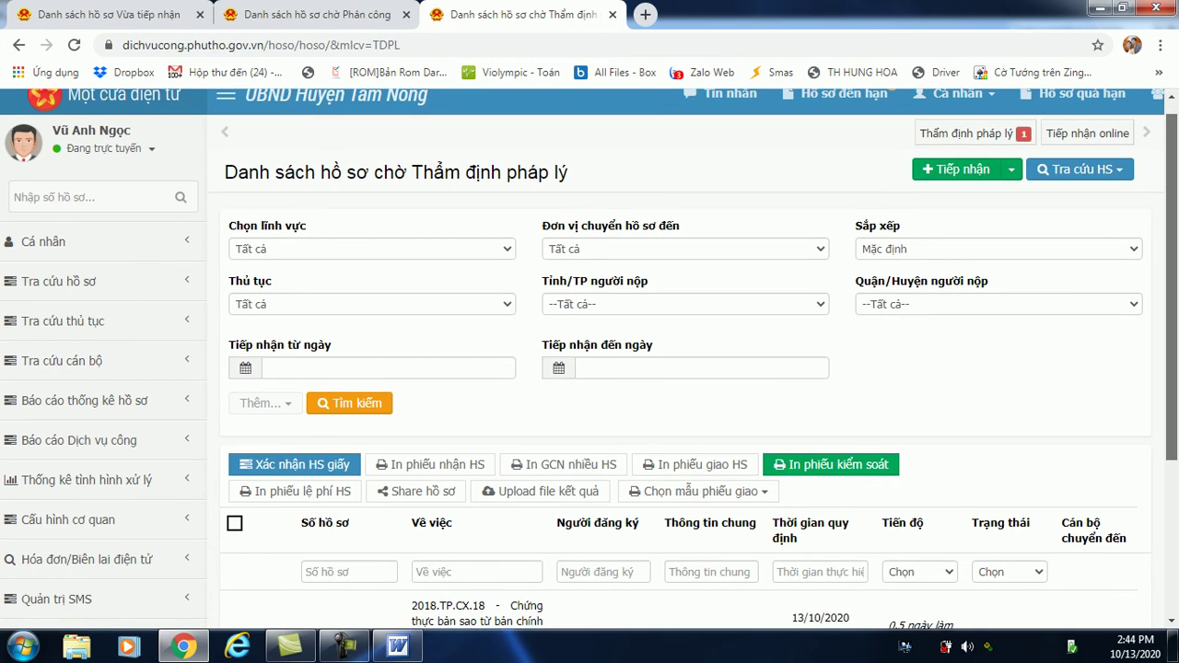
scroll(590, 360, down, 3)
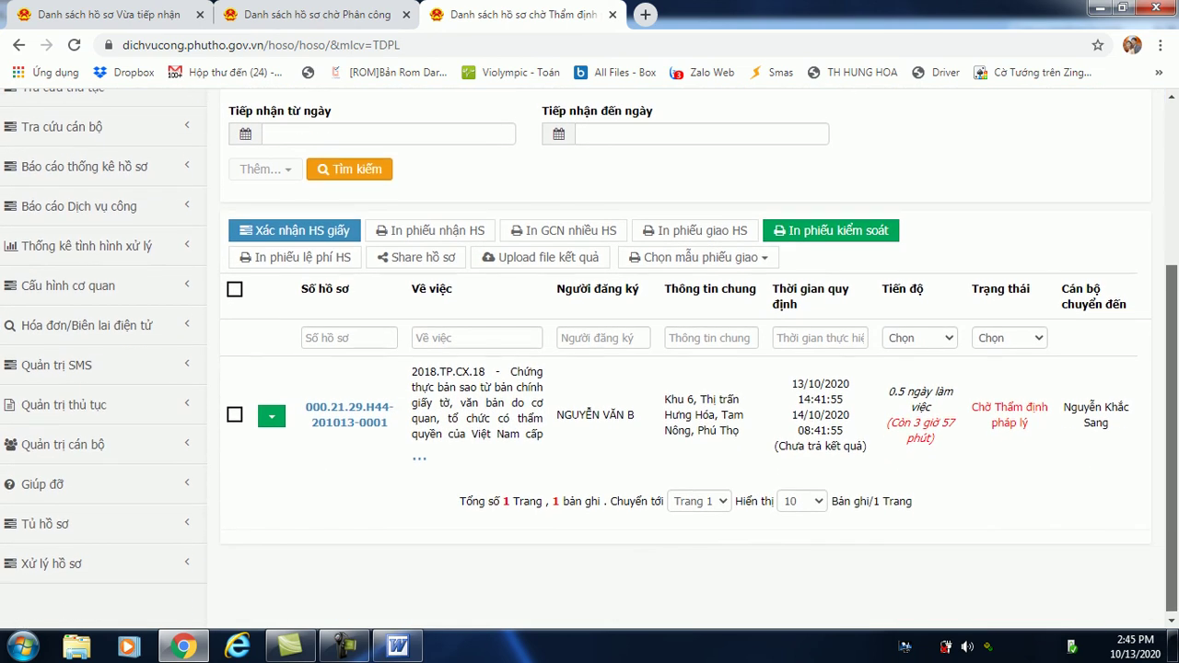
scroll(590, 360, down, 1)
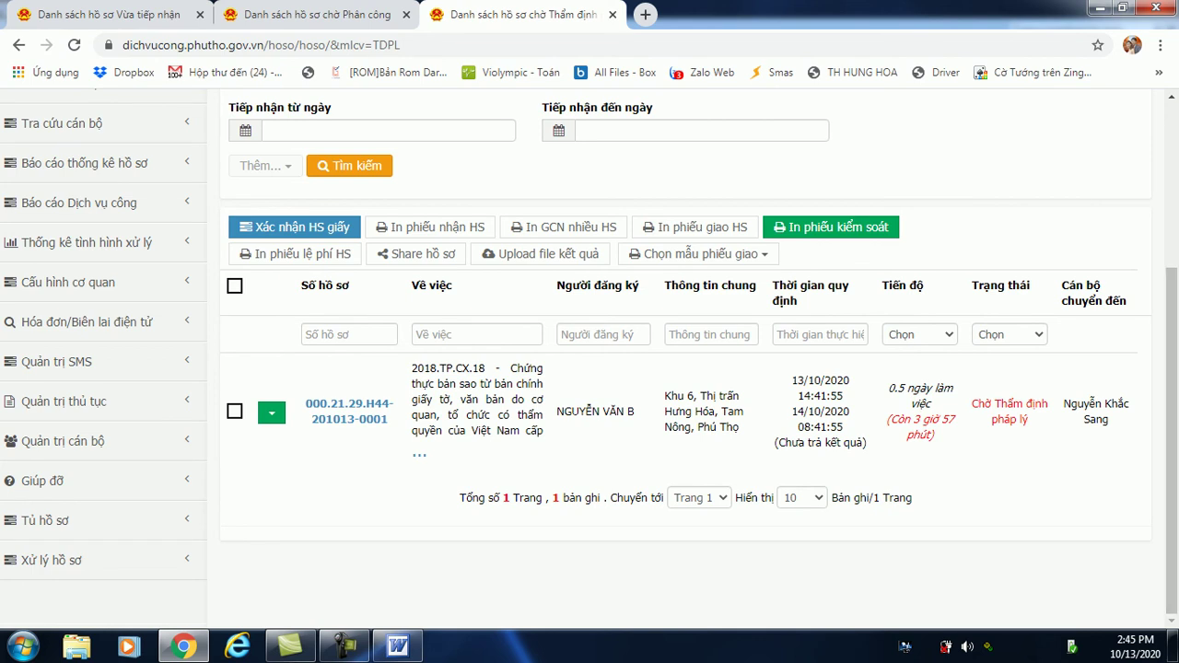
mouse_move(350, 411)
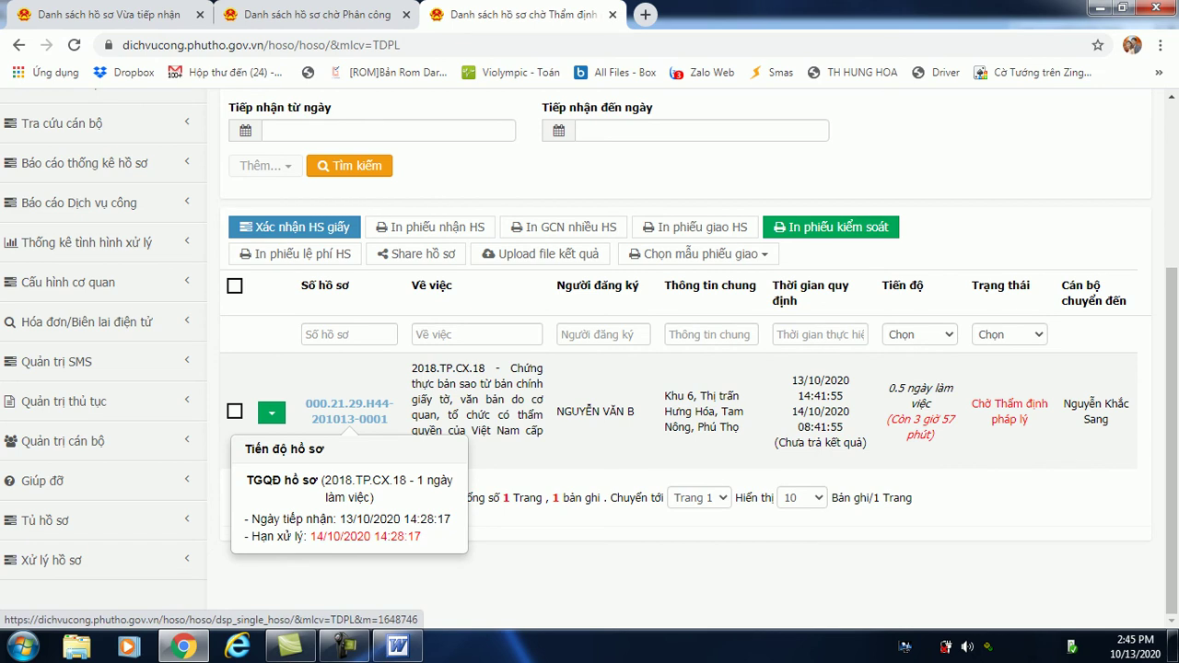
Open the waiting dossier's Thẩm định pháp lý page.
click(351, 411)
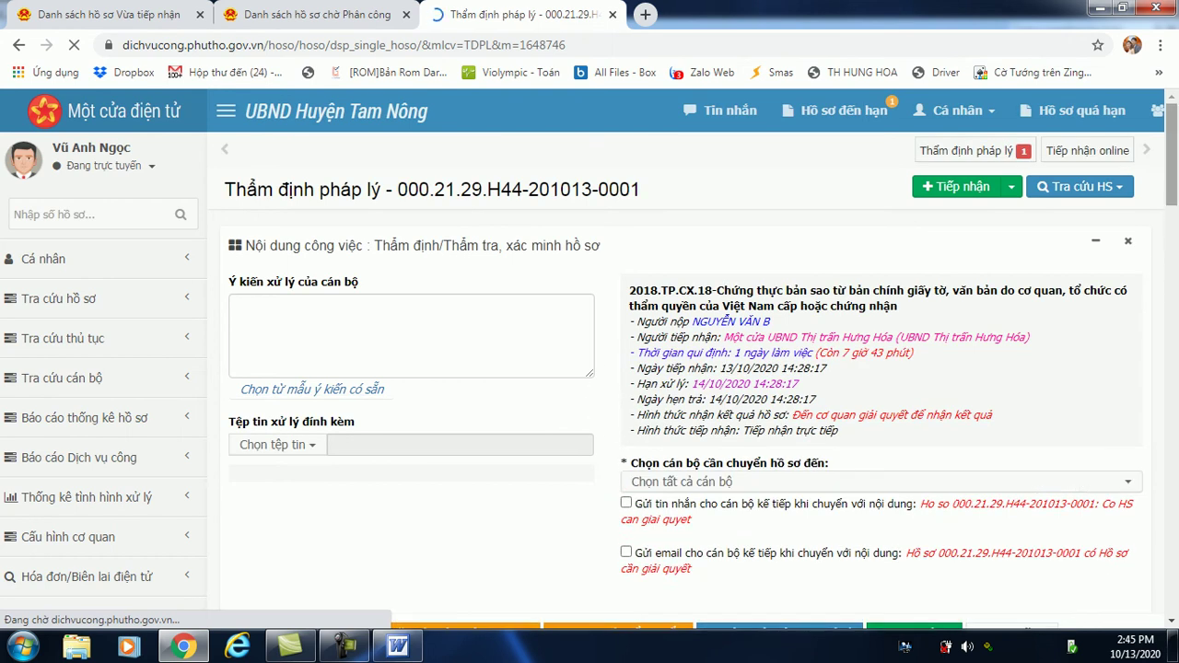
scroll(590, 369, down, 2)
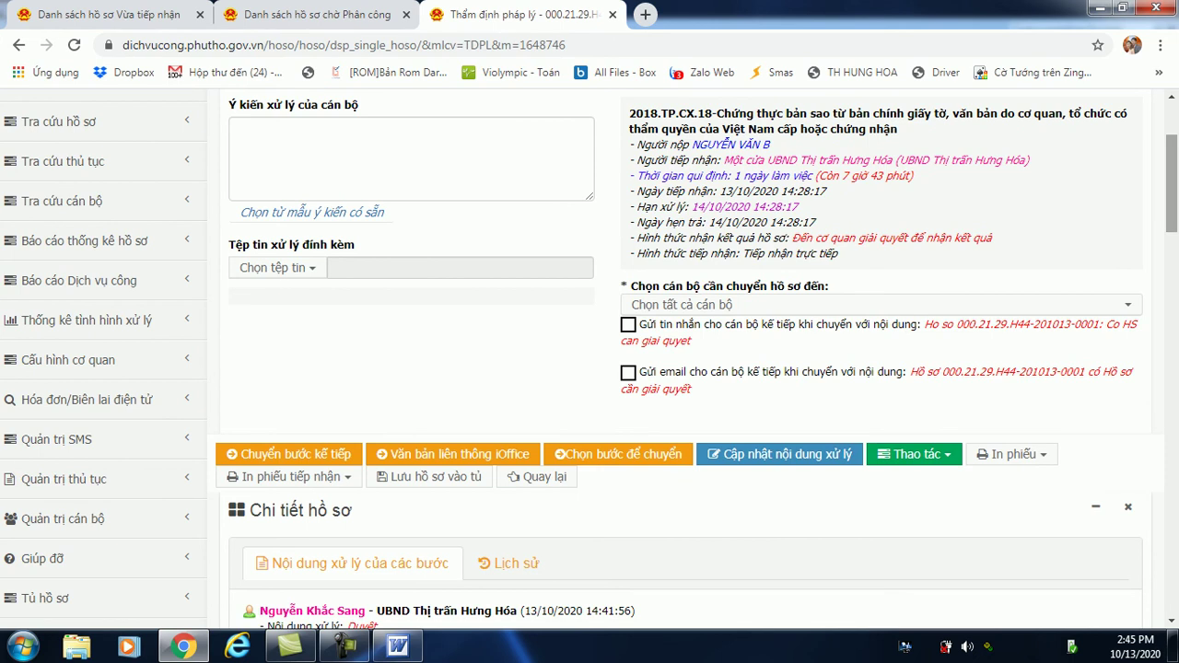
scroll(590, 359, up, 2)
Enter processing opinion 'hfhf' and choose a Thị trấn Hưng Hóa officer as recipient.
click(235, 305)
text(hfhf)
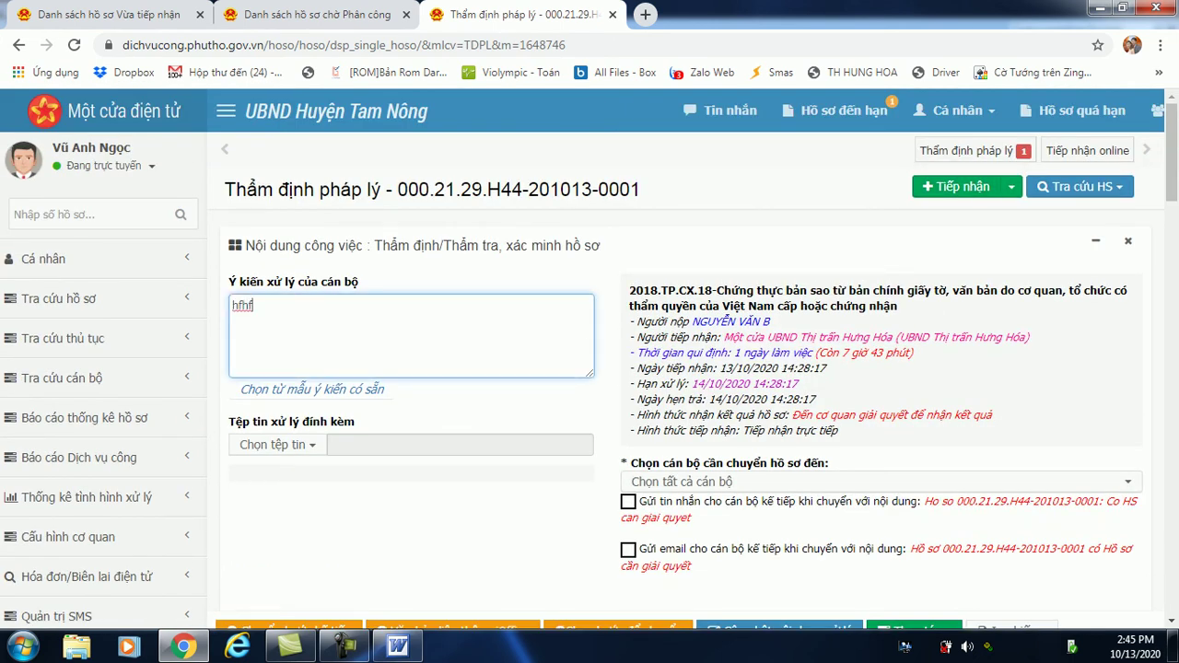
click(880, 482)
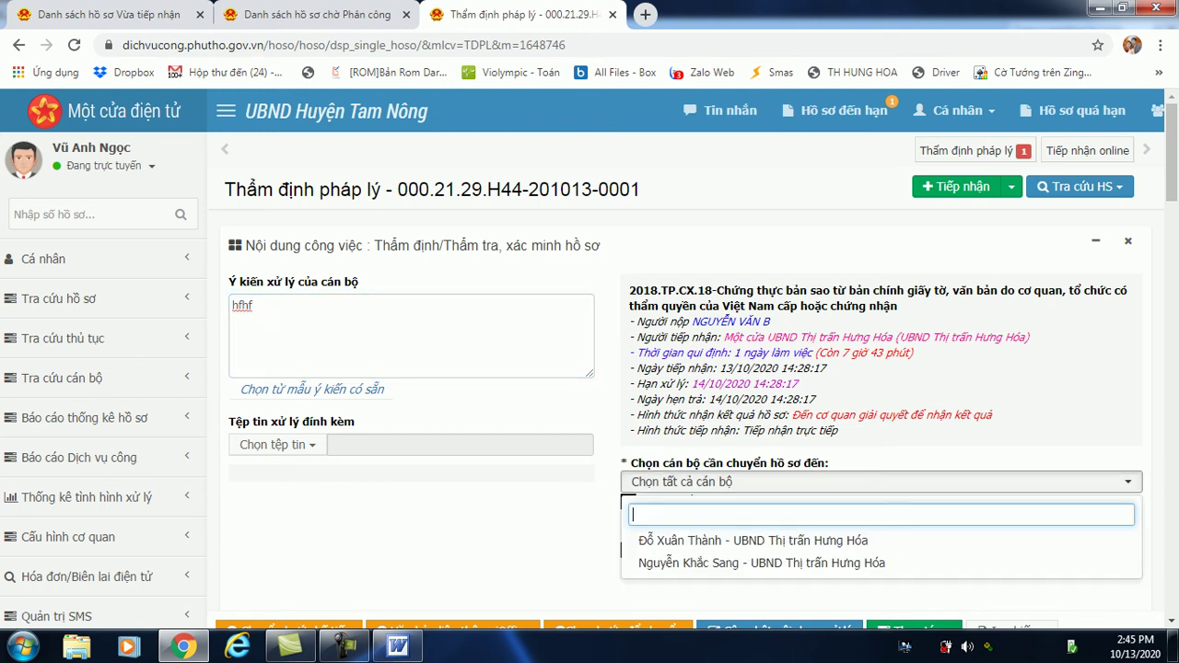
key(Return)
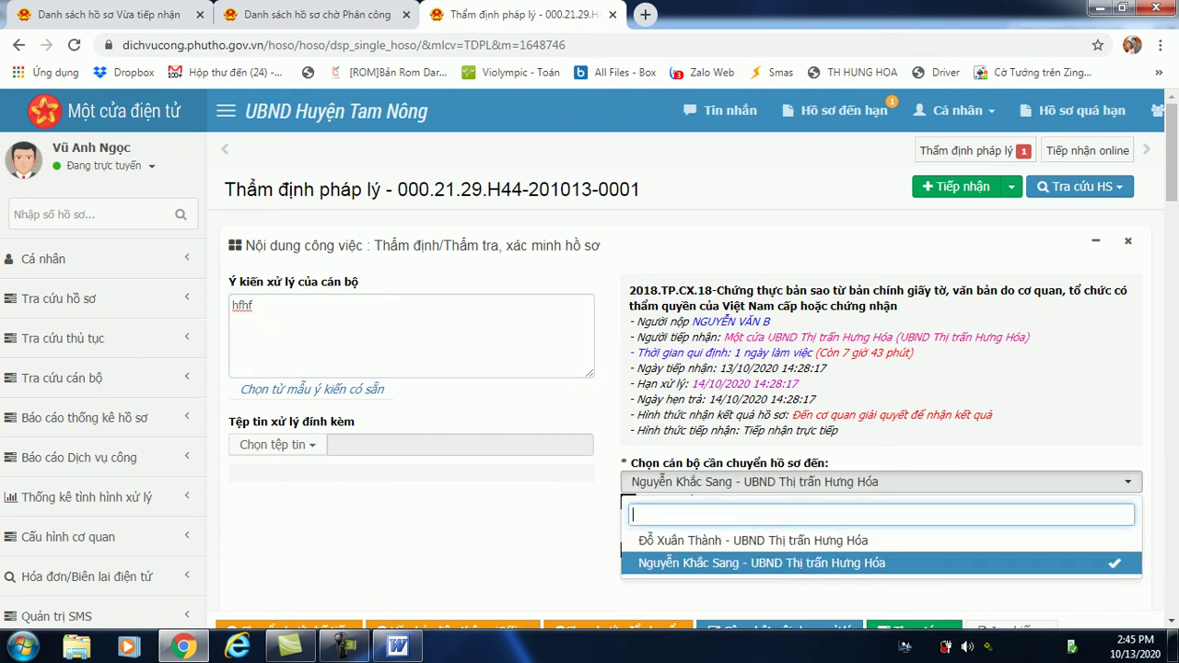
key(Escape)
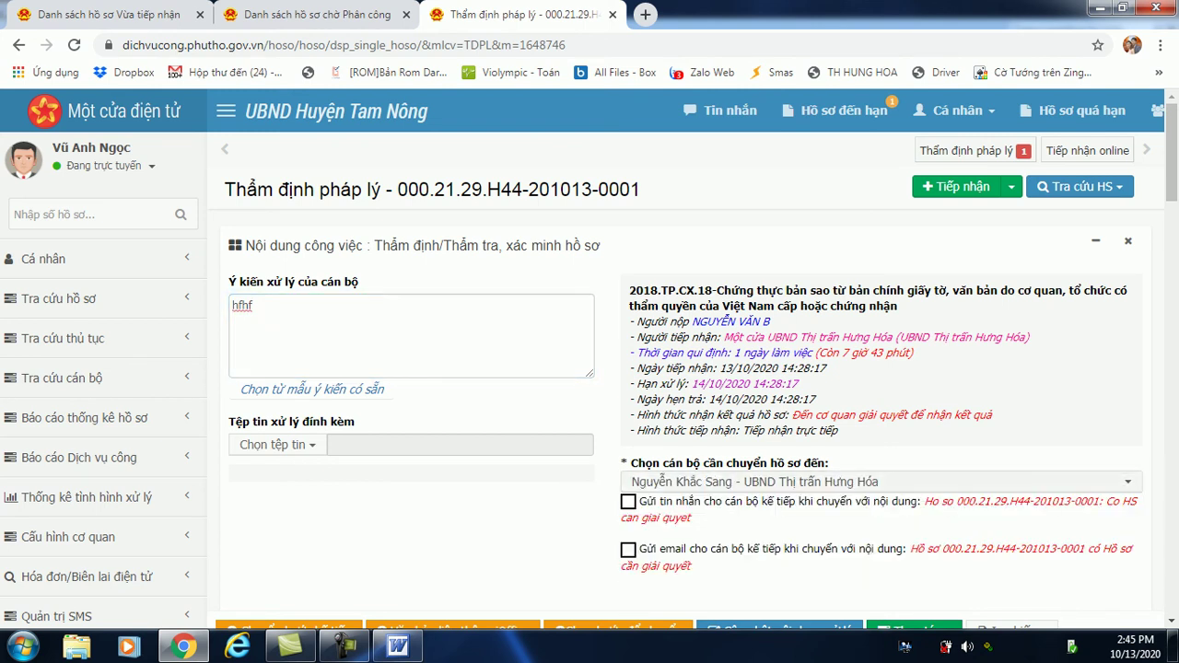
scroll(589, 359, down, 4)
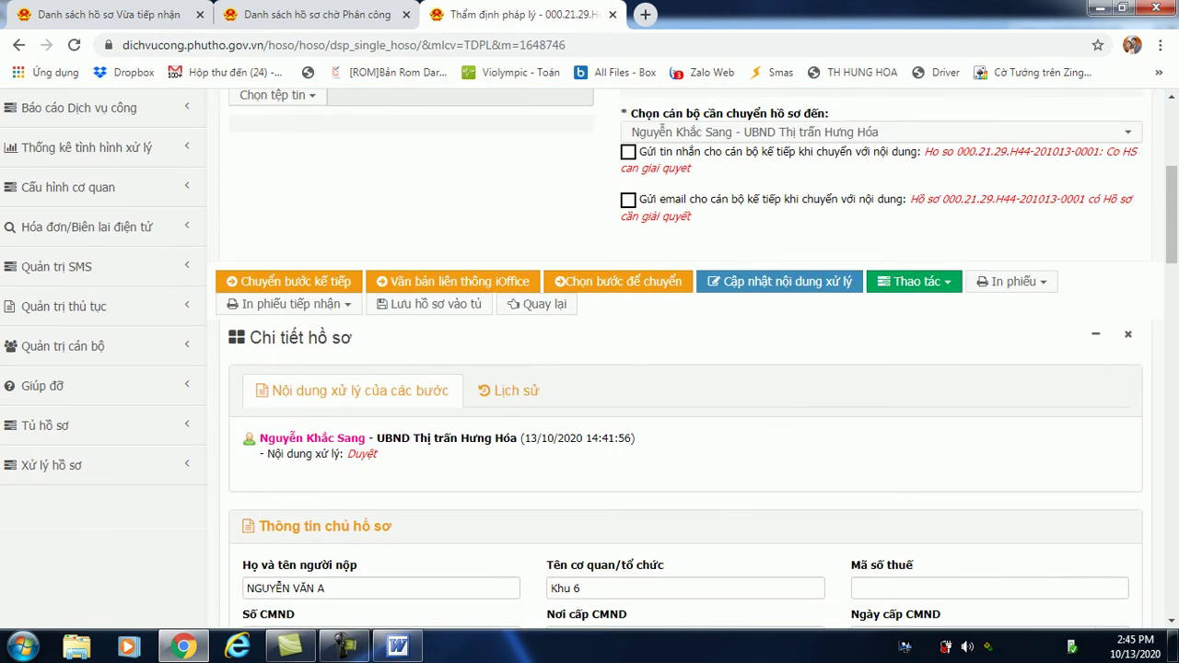
Forward dossier 2018.TP.CX.18 via 'Chuyển bước kế tiếp', leaving the legal review list at 0 records.
click(288, 281)
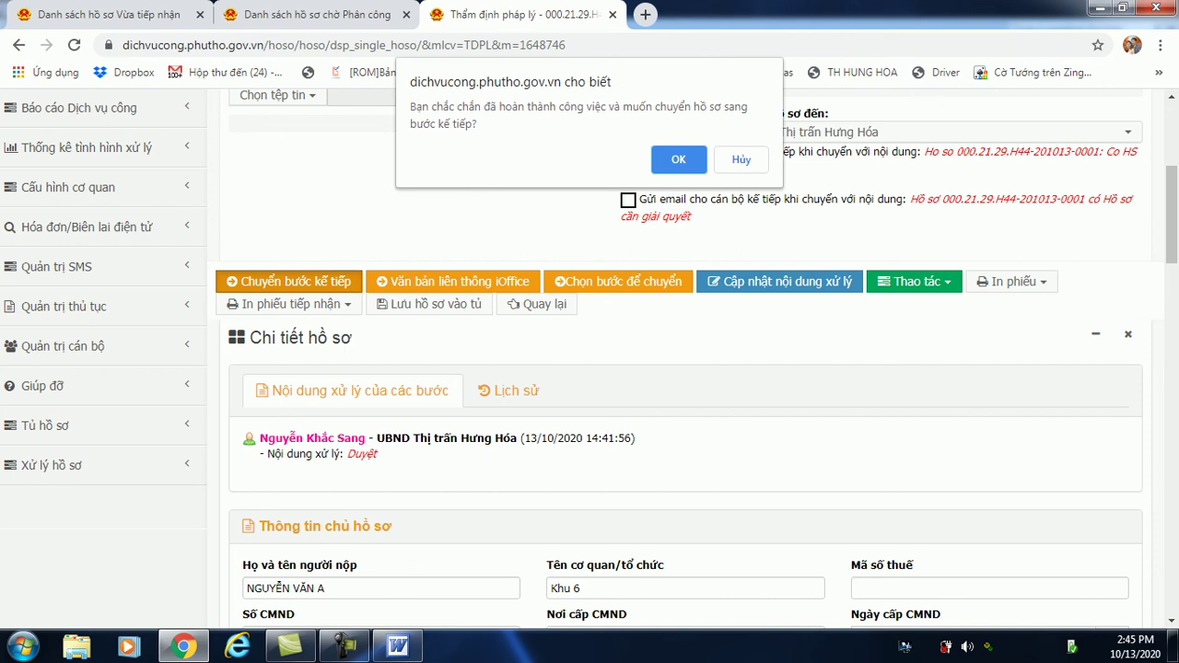
click(678, 159)
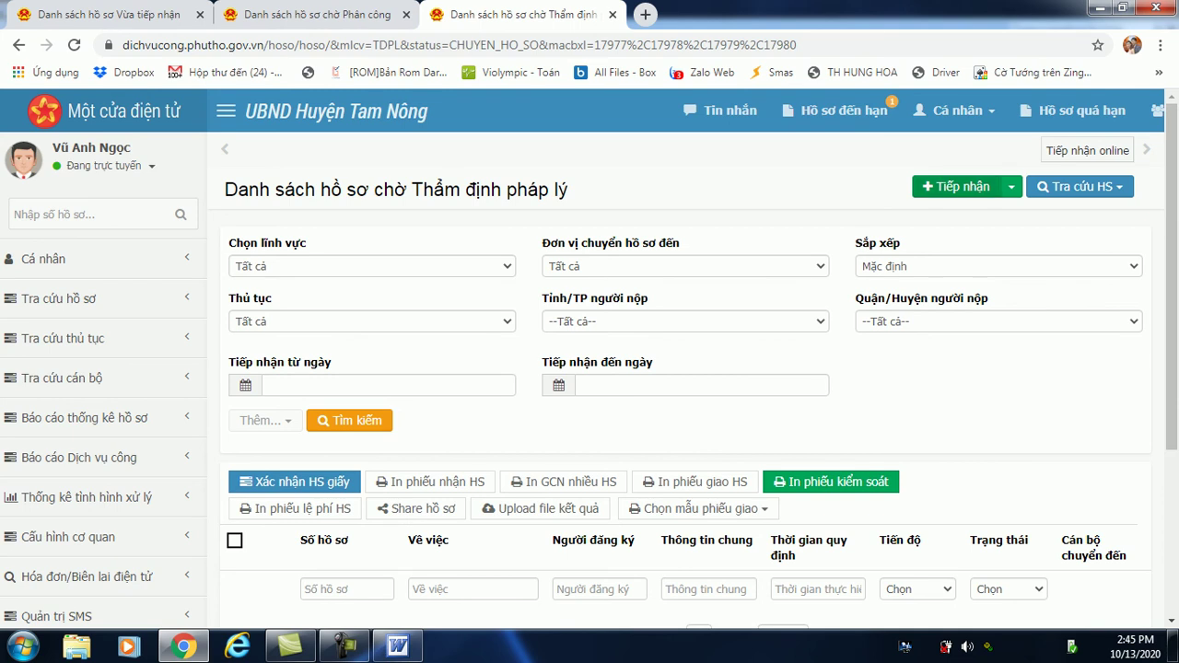
scroll(682, 369, down, 3)
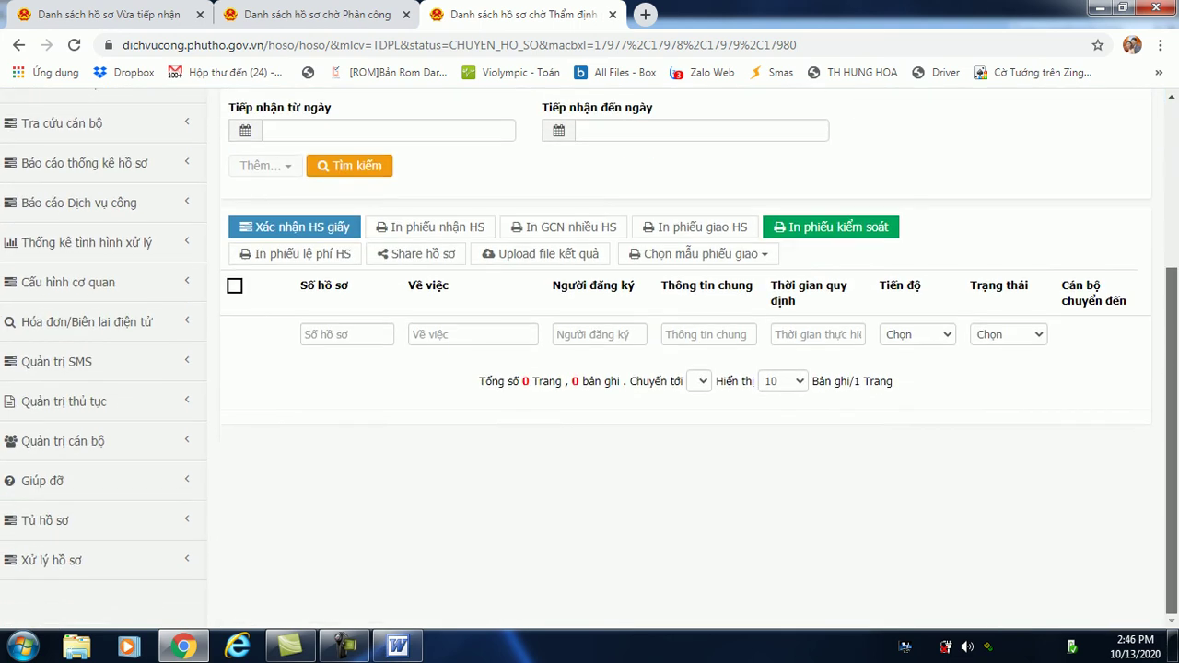
scroll(682, 368, up, 3)
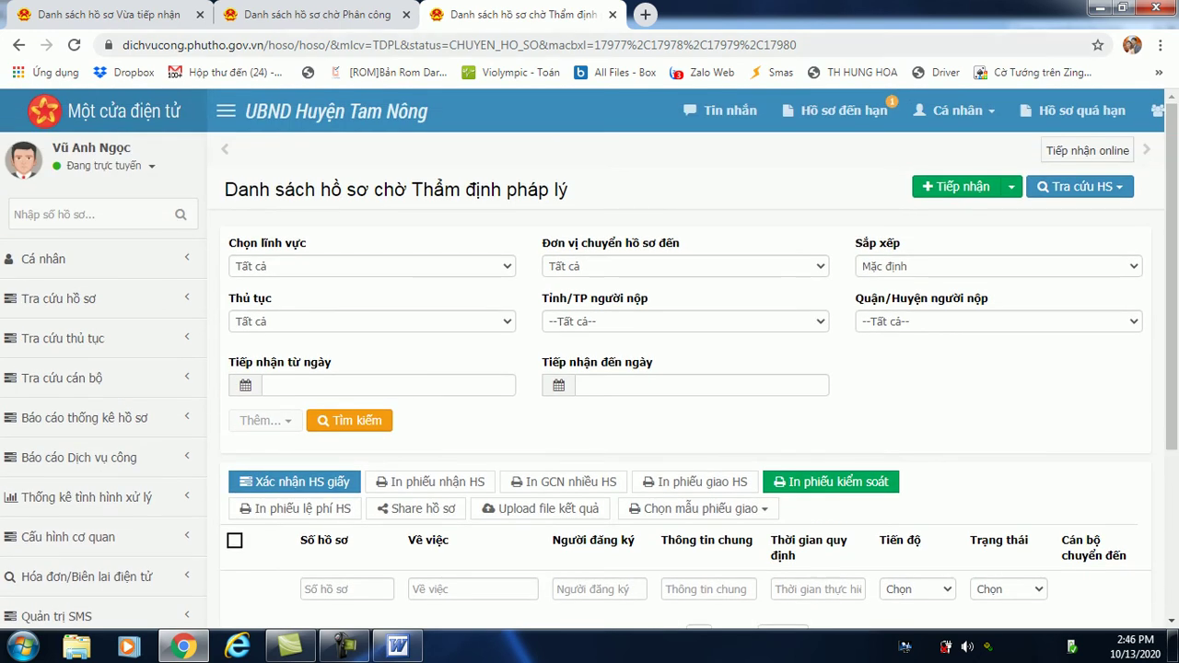
Check the Phân công assignment queue tab to confirm it is empty.
click(304, 15)
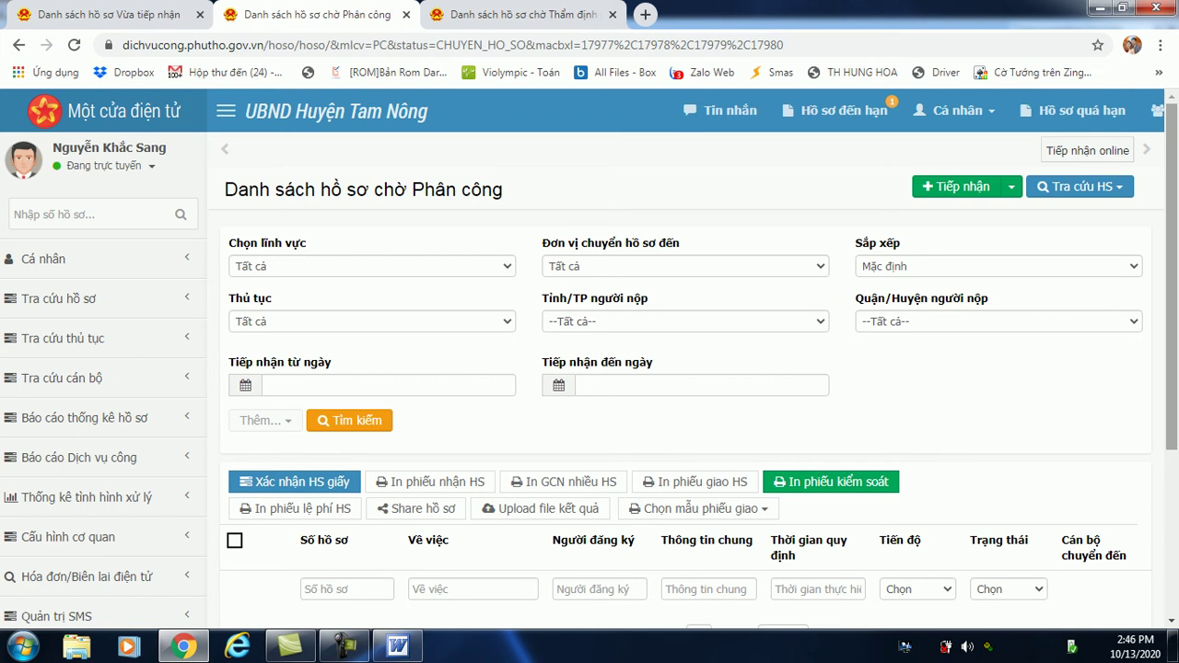
scroll(590, 359, down, 3)
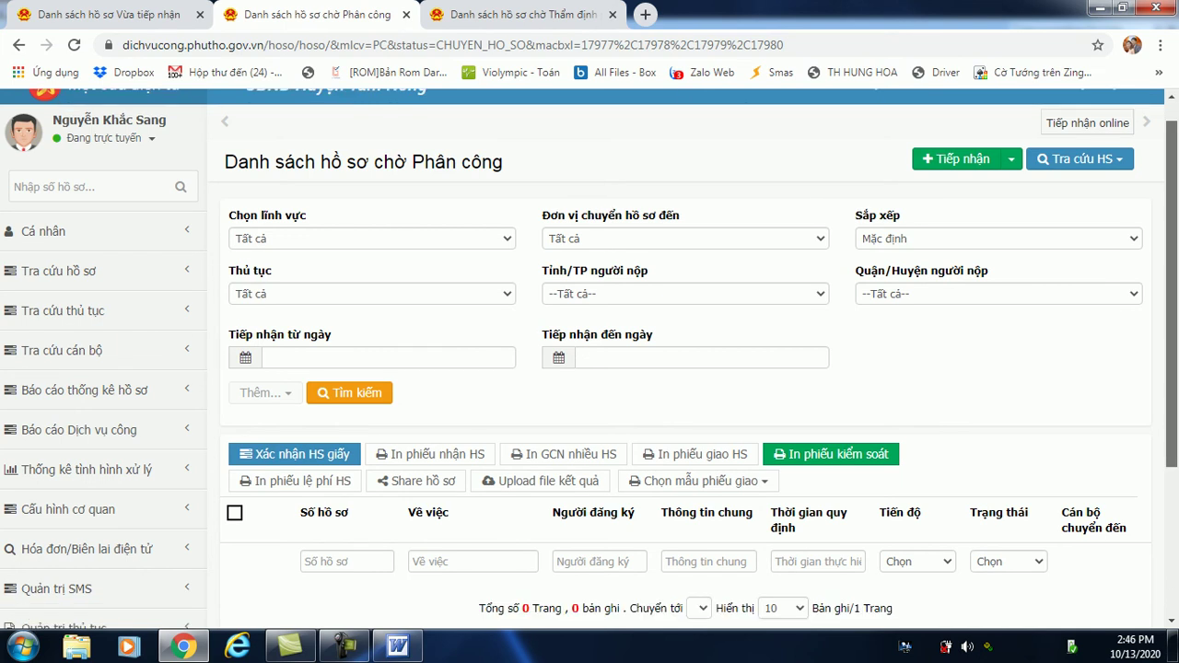
scroll(589, 360, up, 3)
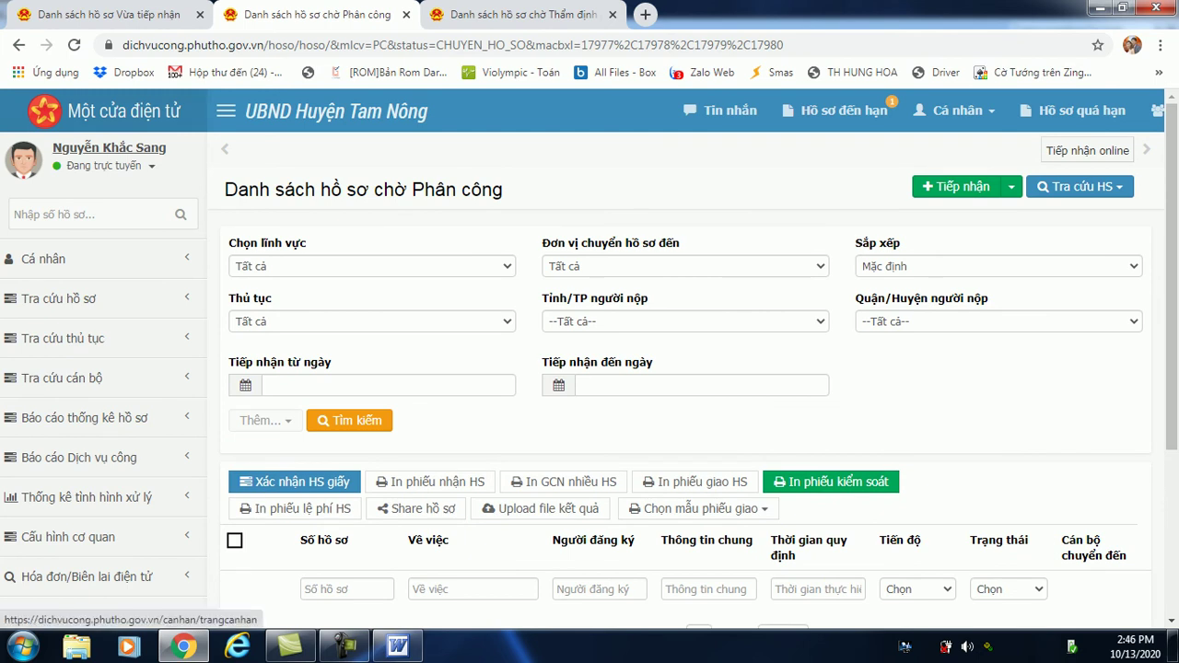
Open Trang cá nhân and expand the 'Đang trực tuyến' account status menu.
click(111, 149)
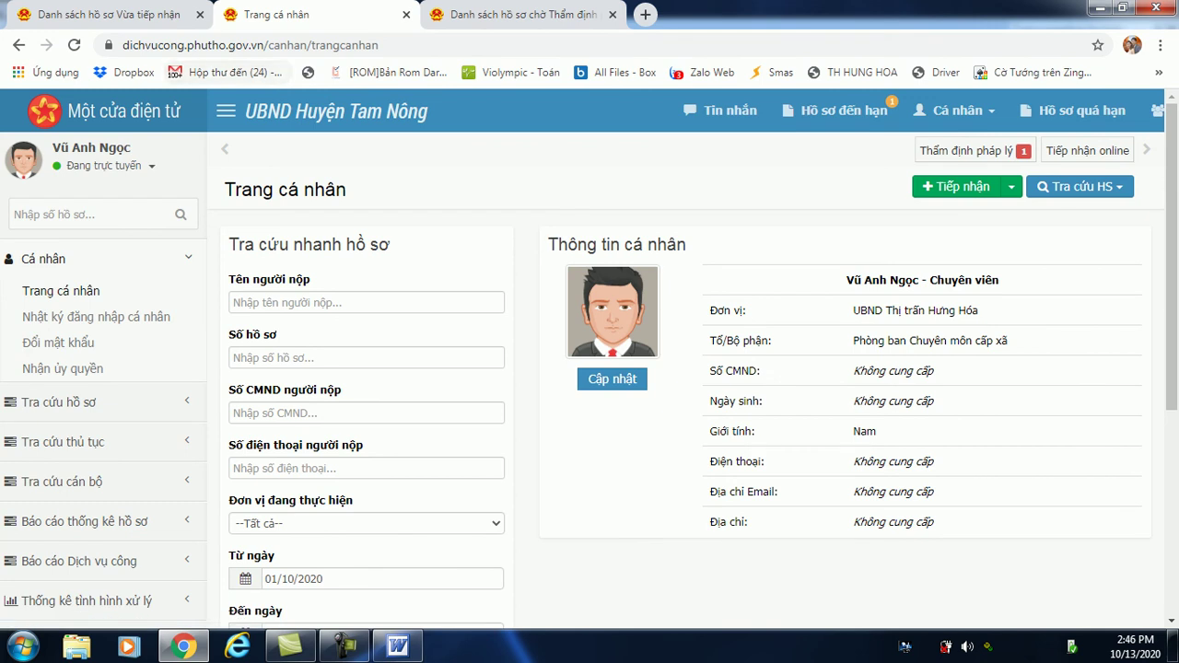
key(ctrl+Tab)
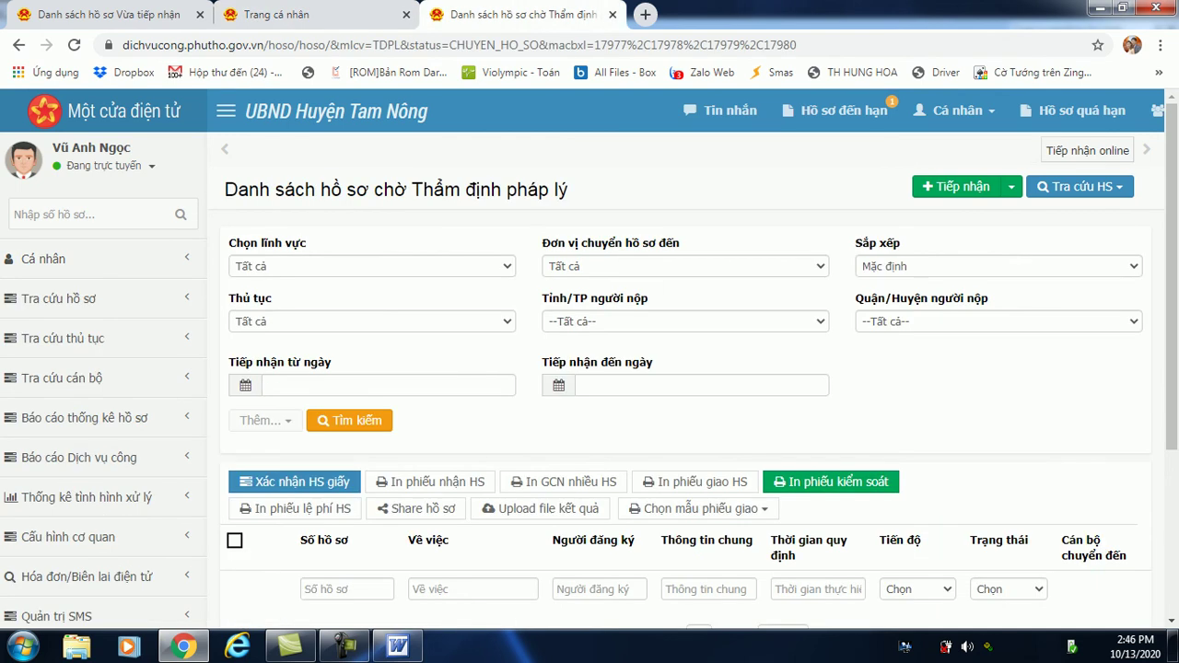
key(ctrl+shift+Tab)
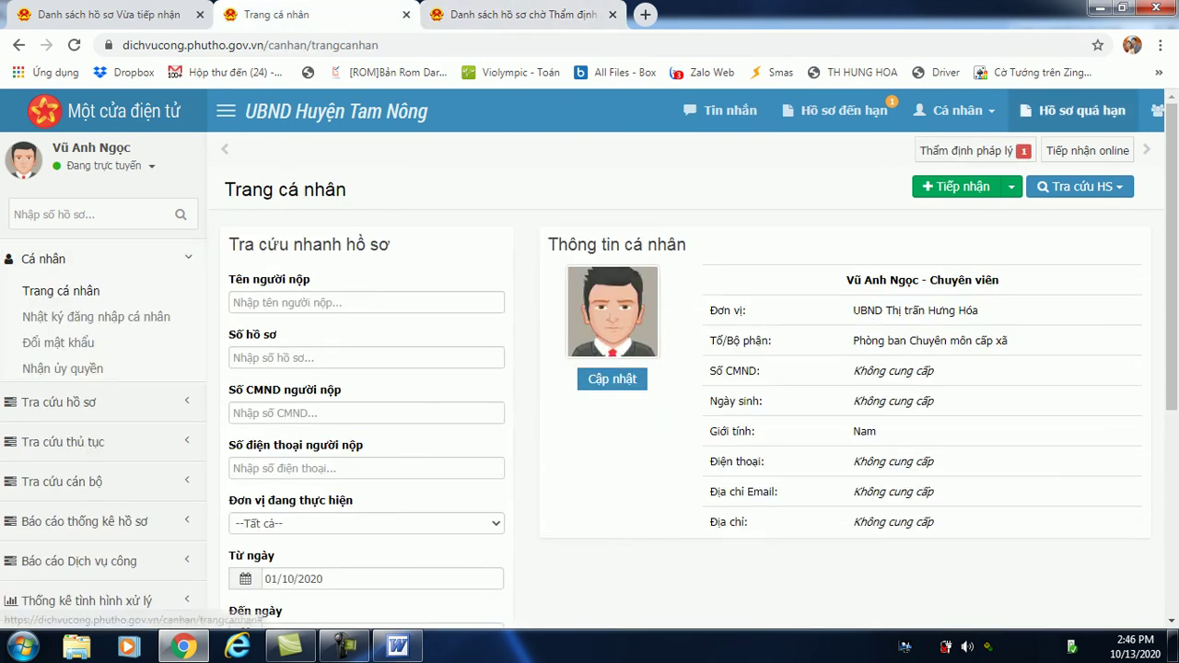
click(103, 166)
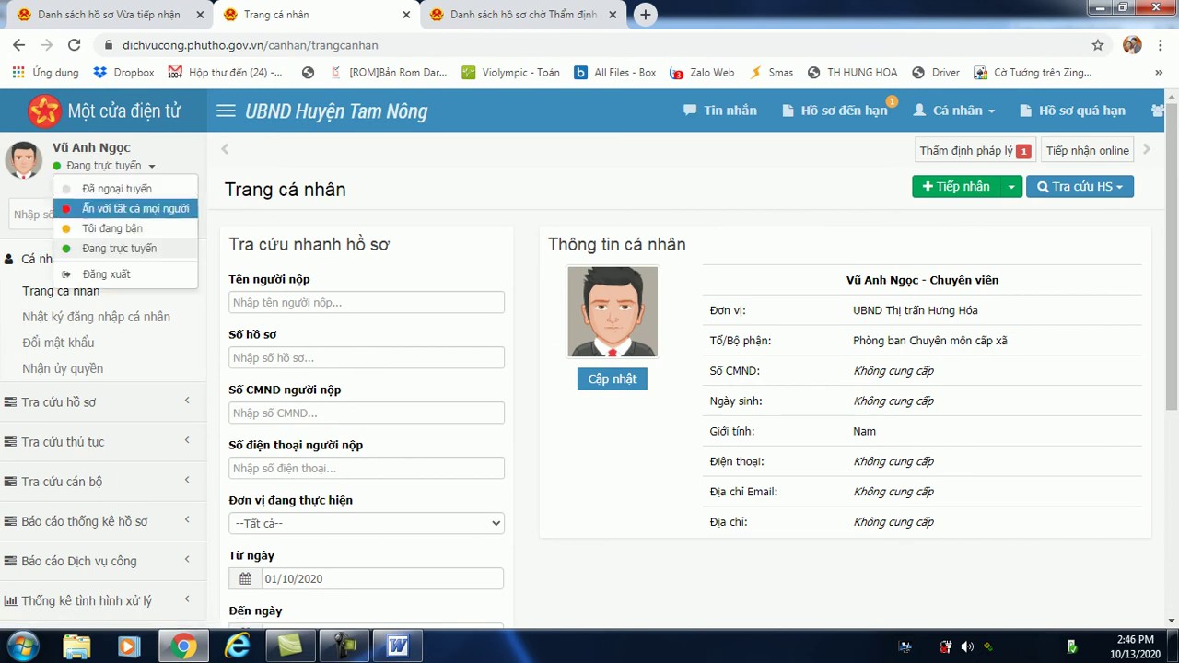
Sign out and log back in with the second saved account, the commune chairman.
click(92, 275)
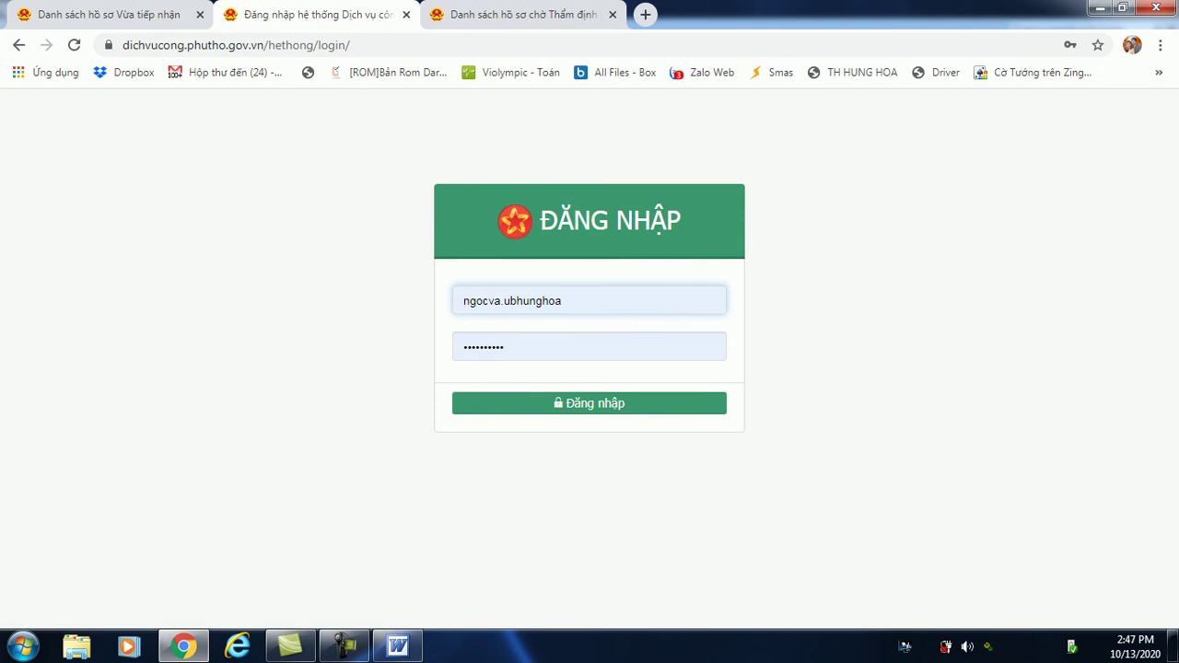
key(Down)
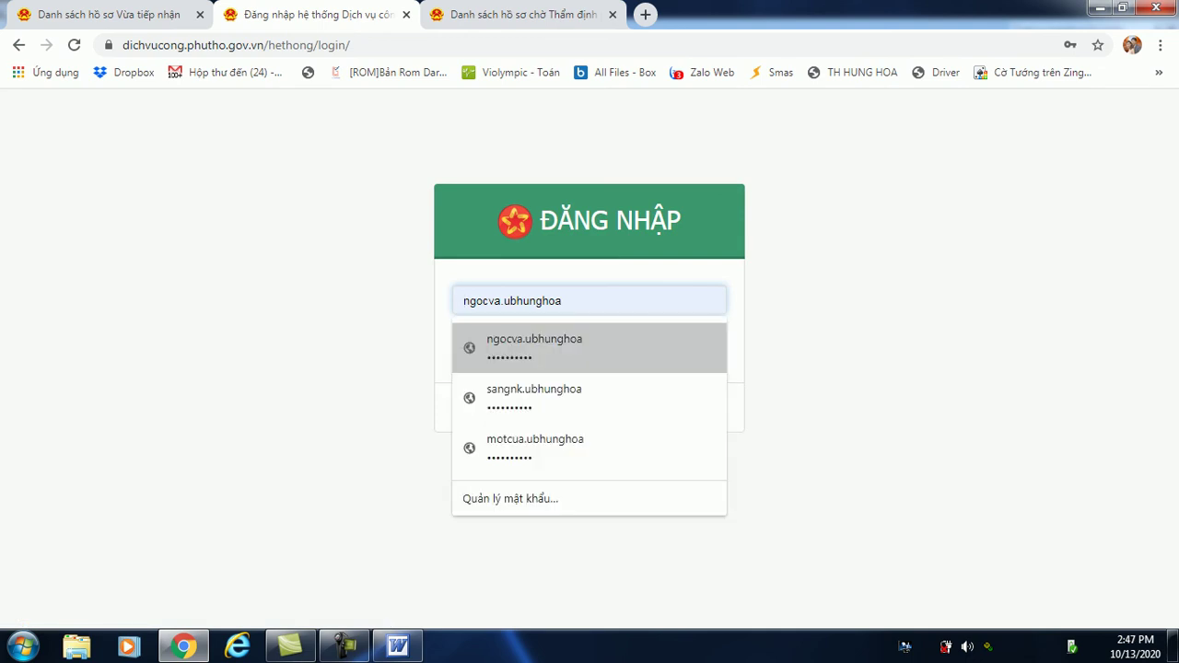
key(Down)
key(Return)
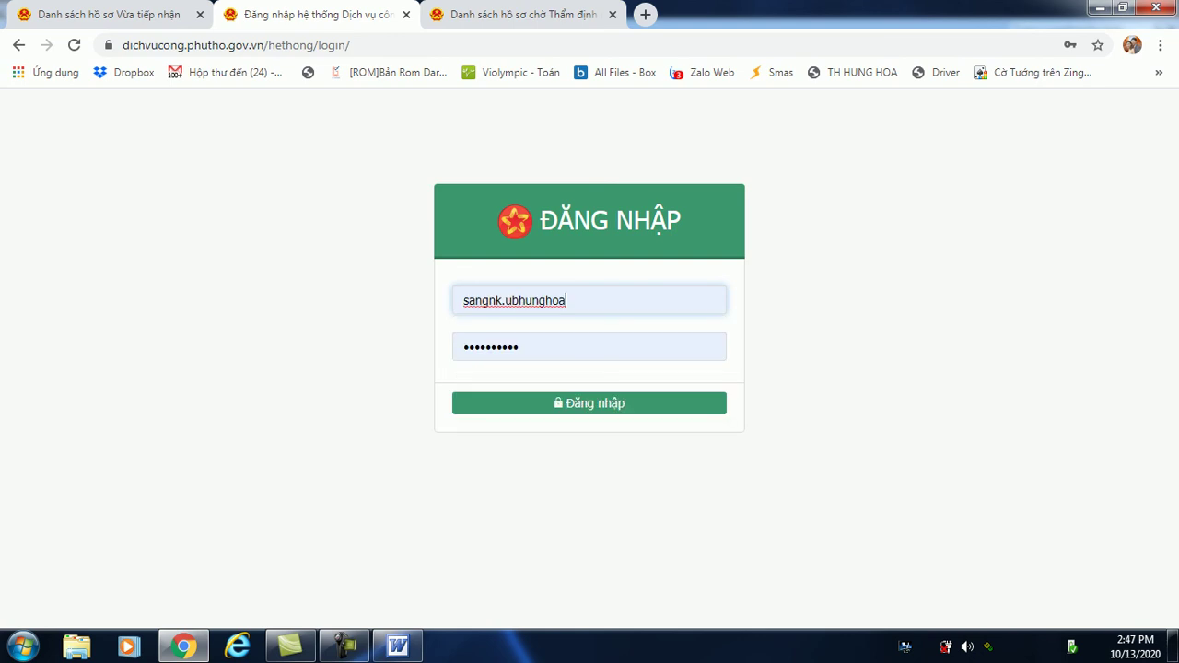
key(Return)
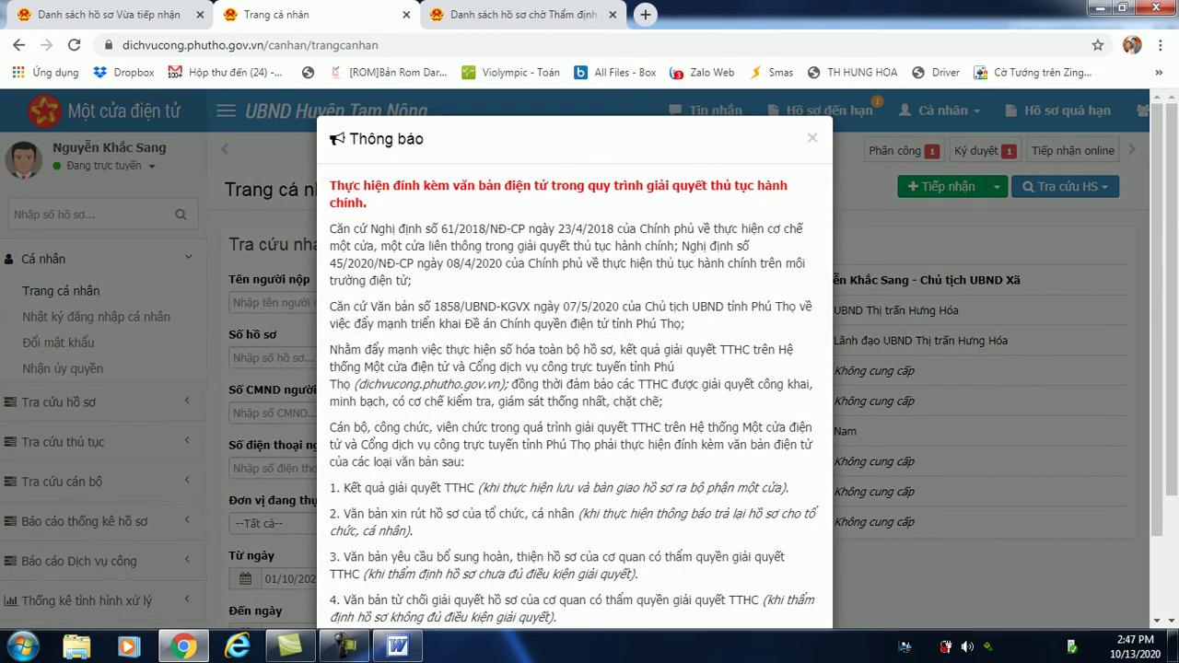
Close the Thông báo notice and open the Ký duyệt queue from its badge.
click(812, 137)
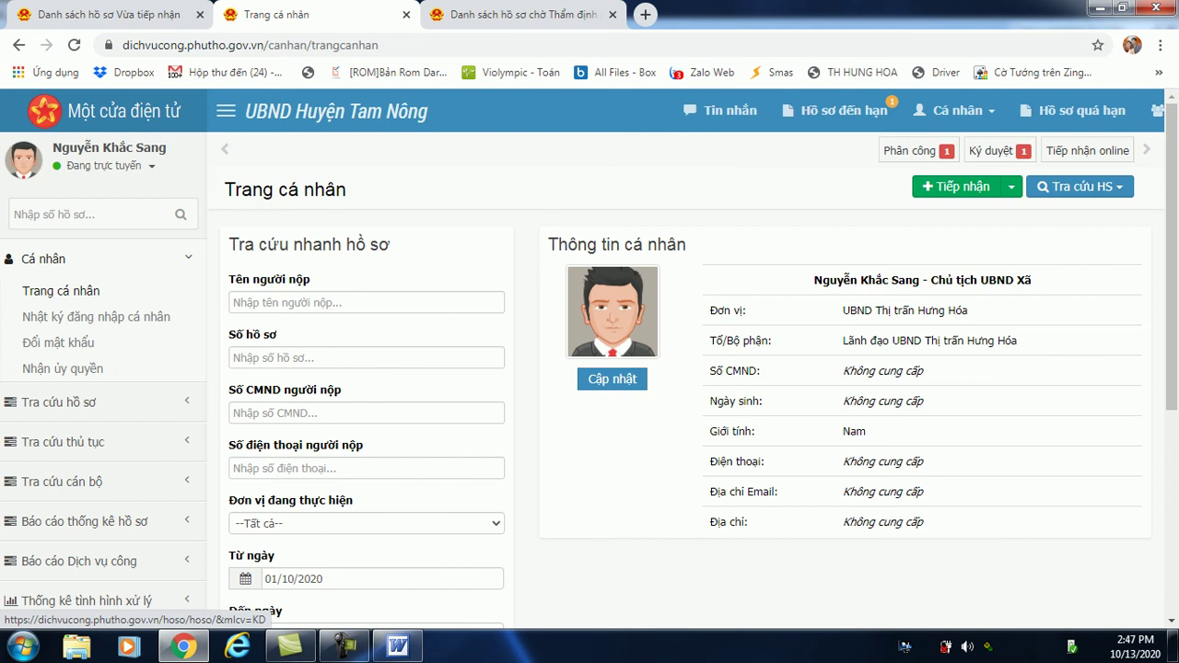
click(1082, 110)
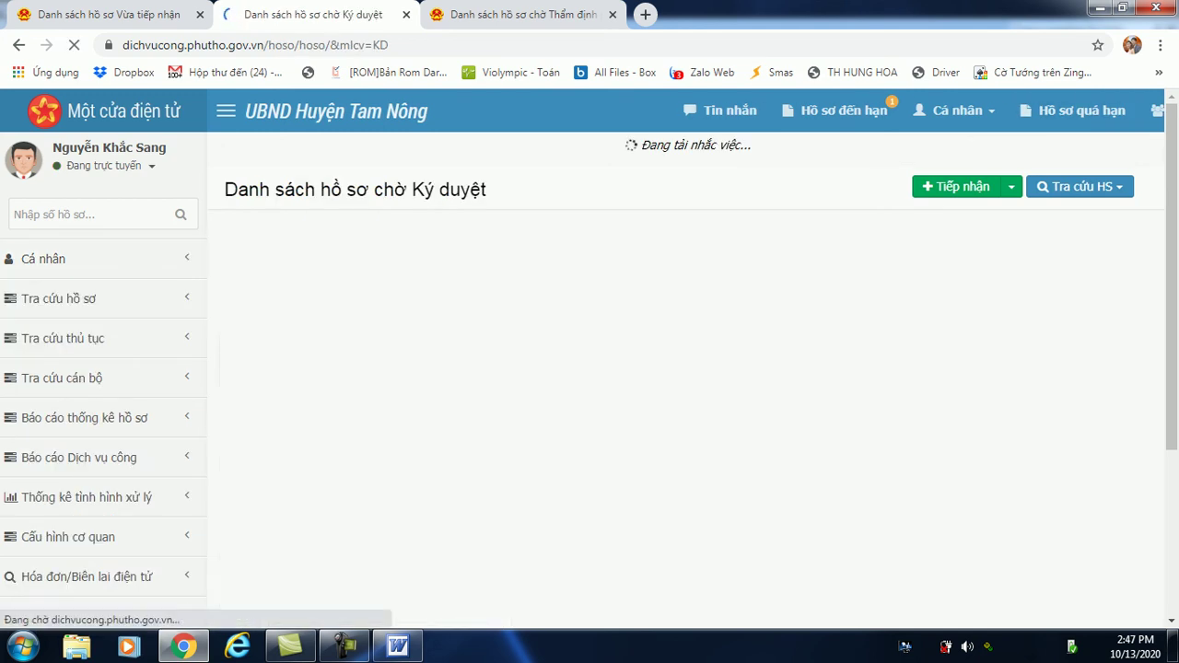
scroll(590, 368, down, 2)
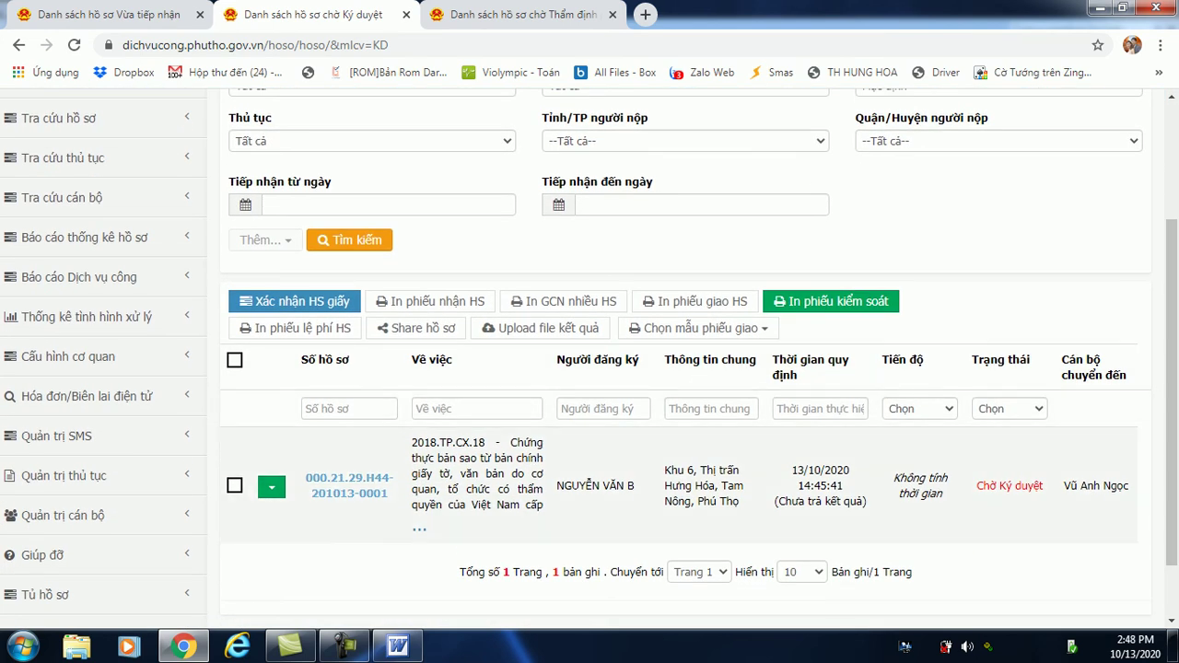
click(350, 485)
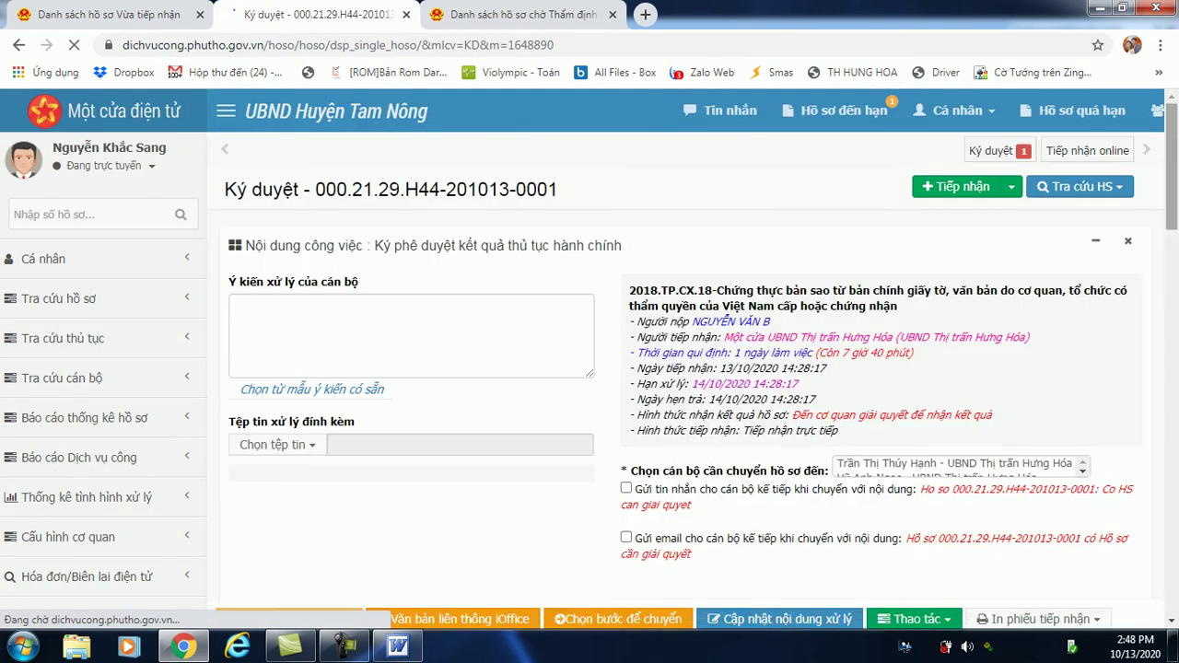
scroll(590, 360, down, 5)
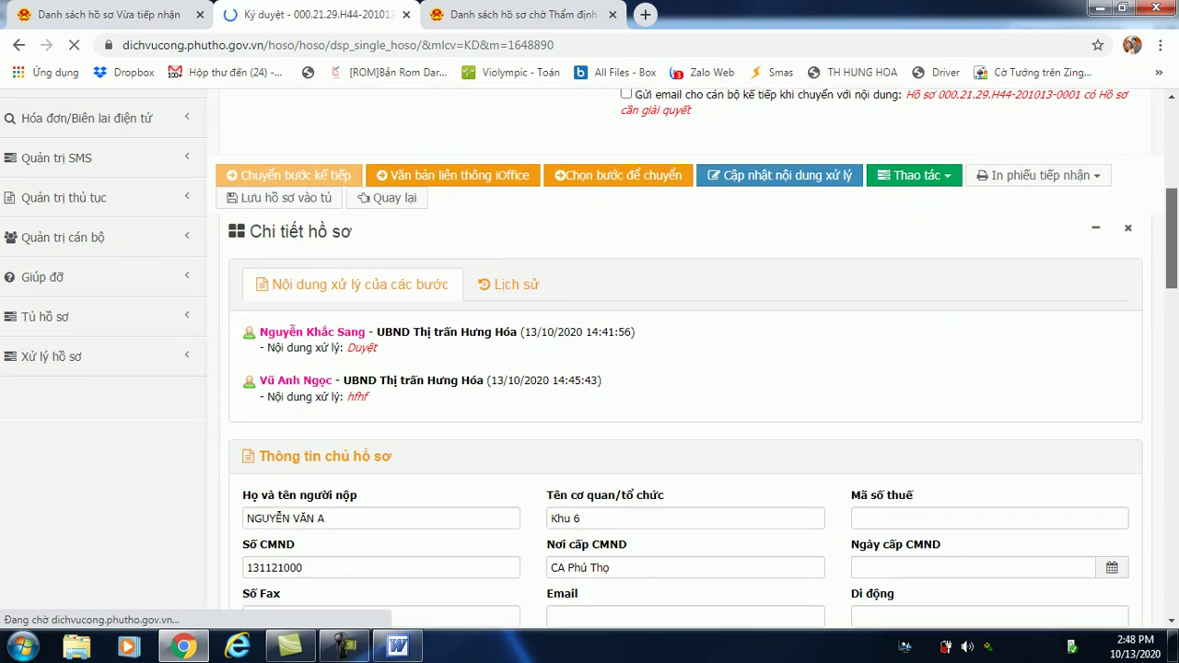
scroll(589, 359, down, 3)
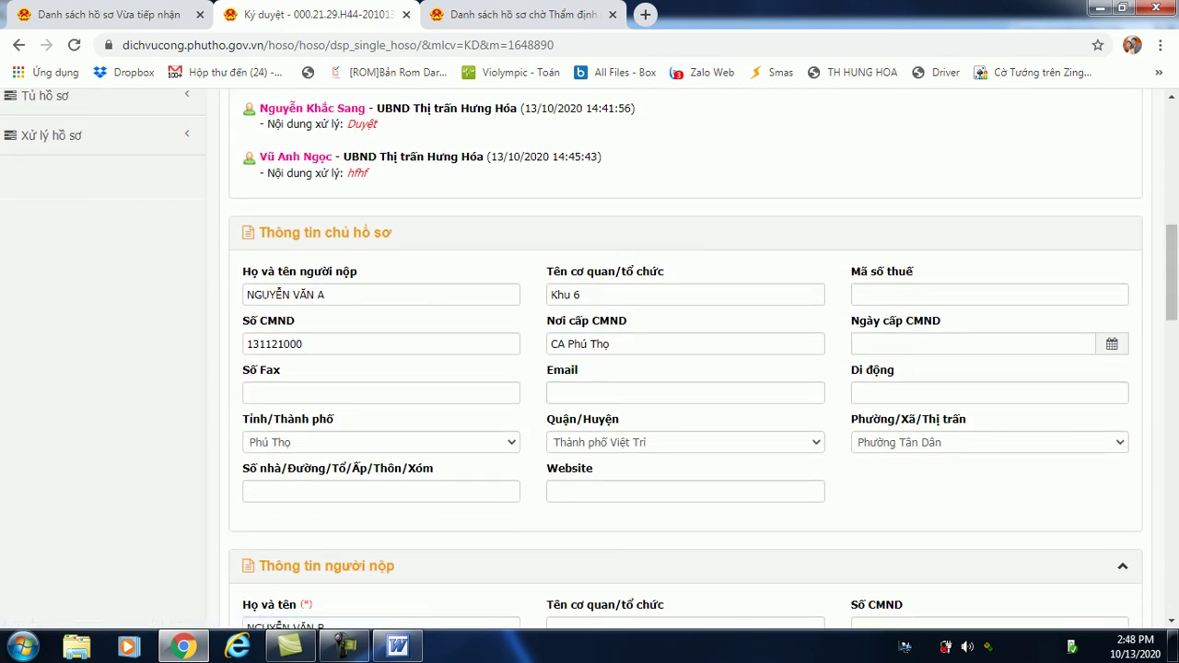
drag(1171, 273, 1171, 150)
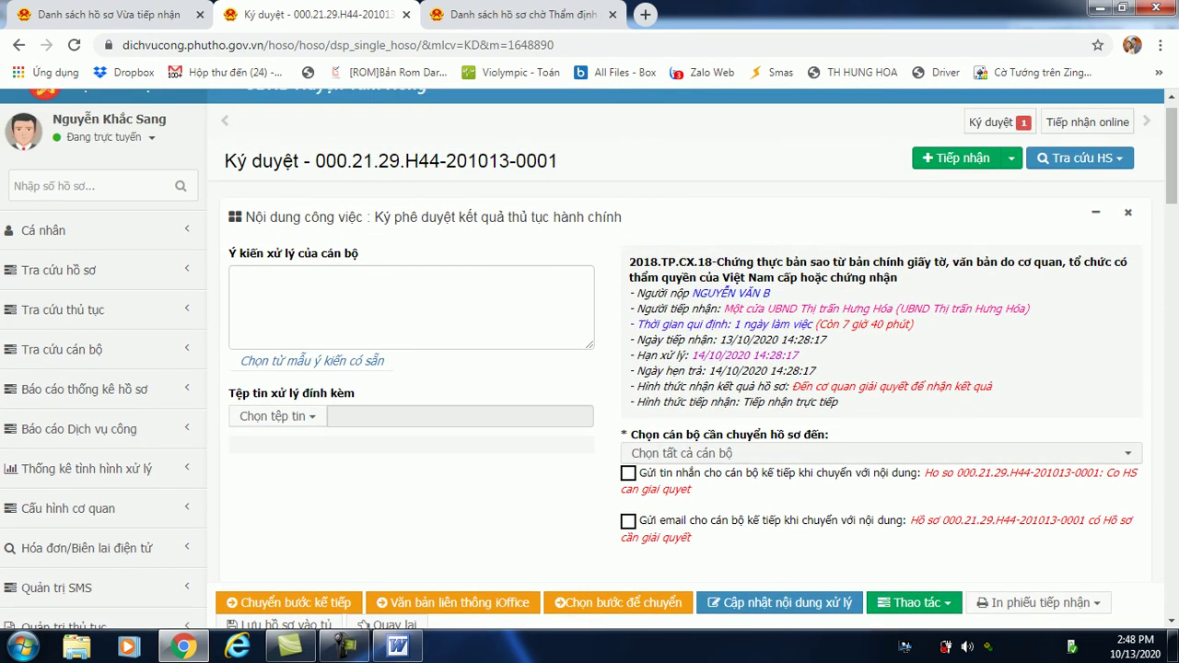
Pick the second listed UBND Thị trấn Hưng Hóa official in 'Chọn cán bộ cần chuyển hồ sơ đến', correcting an initial pick.
click(881, 454)
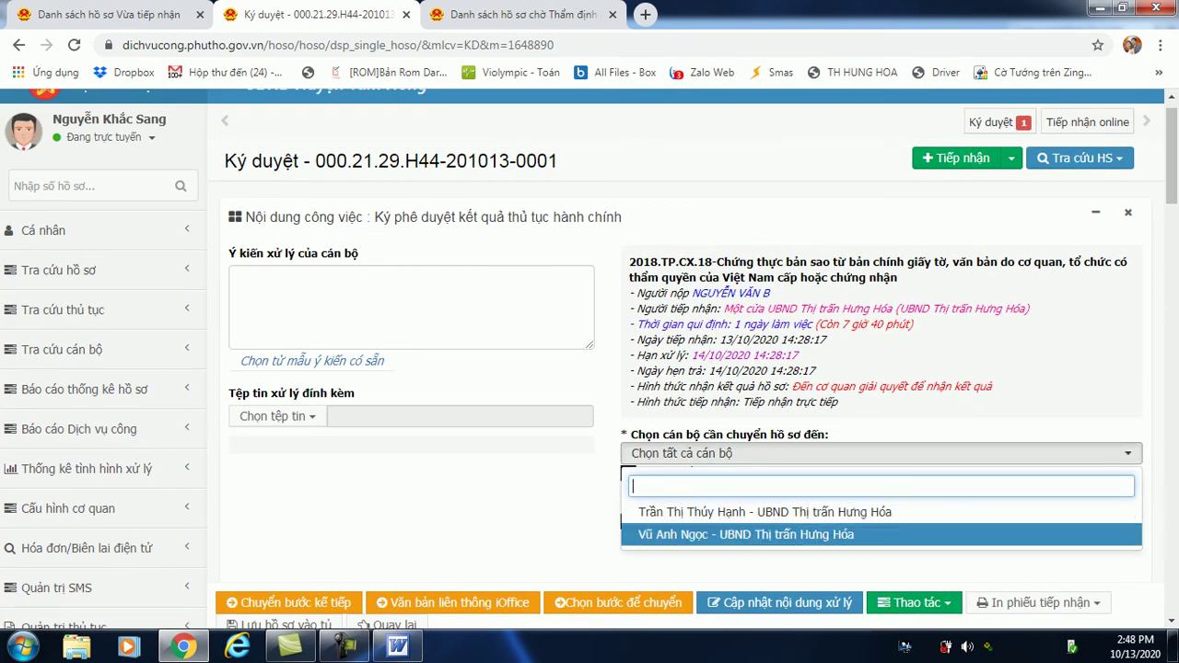
key(Return)
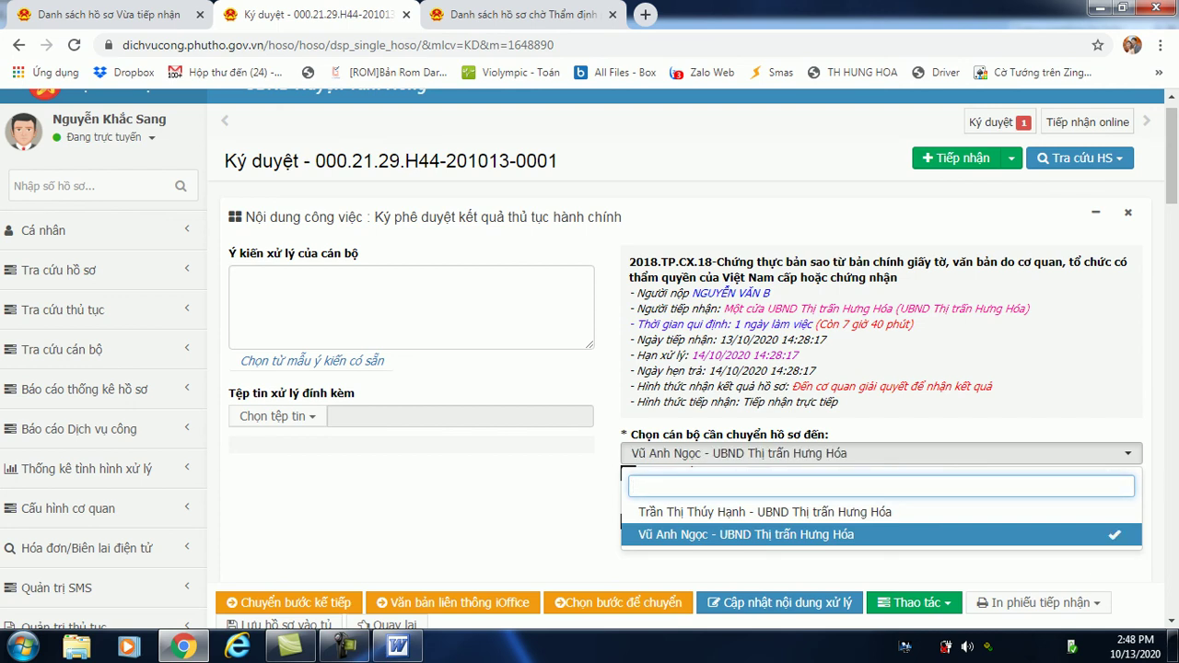
scroll(589, 359, down, 2)
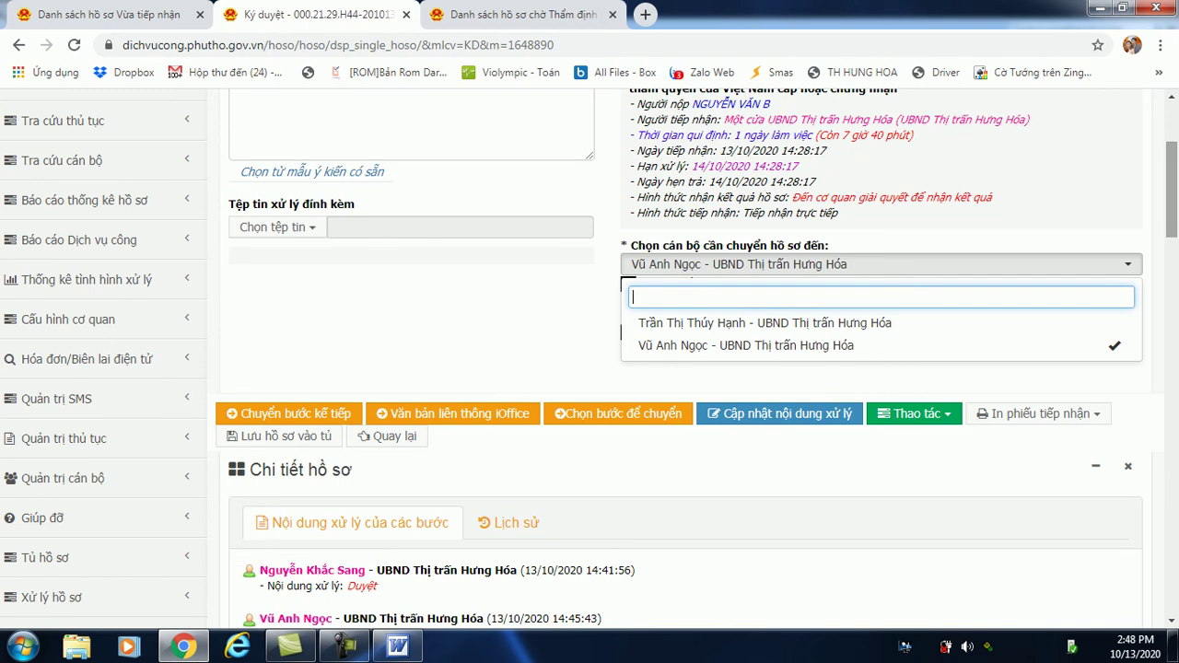
key(Down)
key(Return)
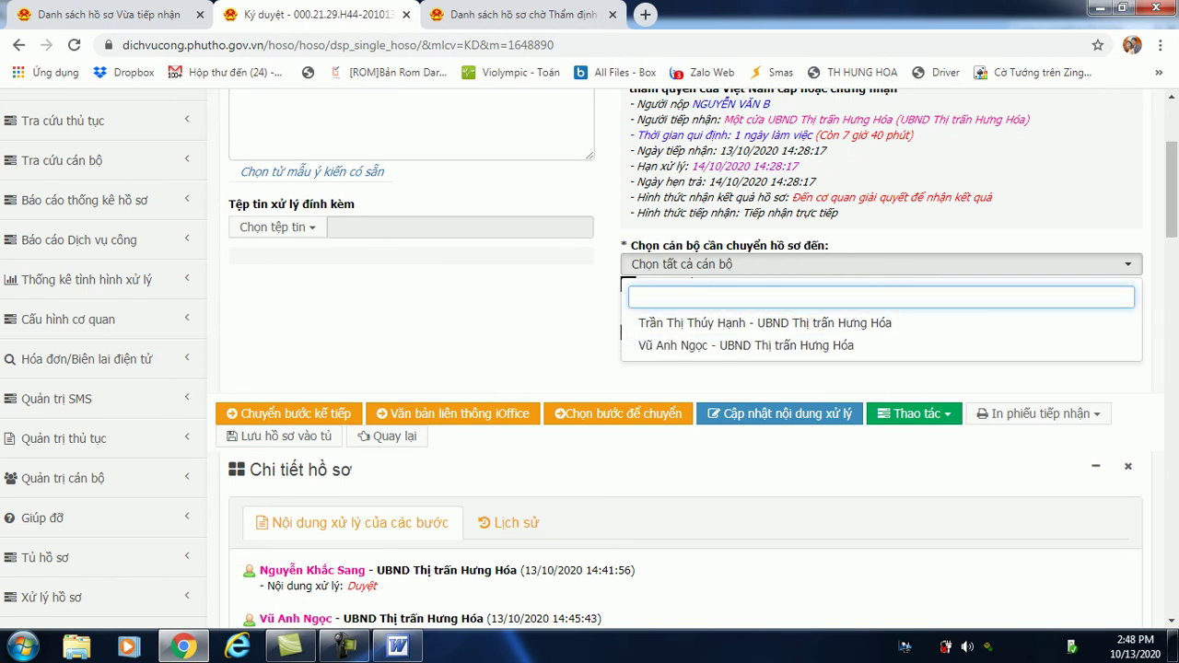
key(Escape)
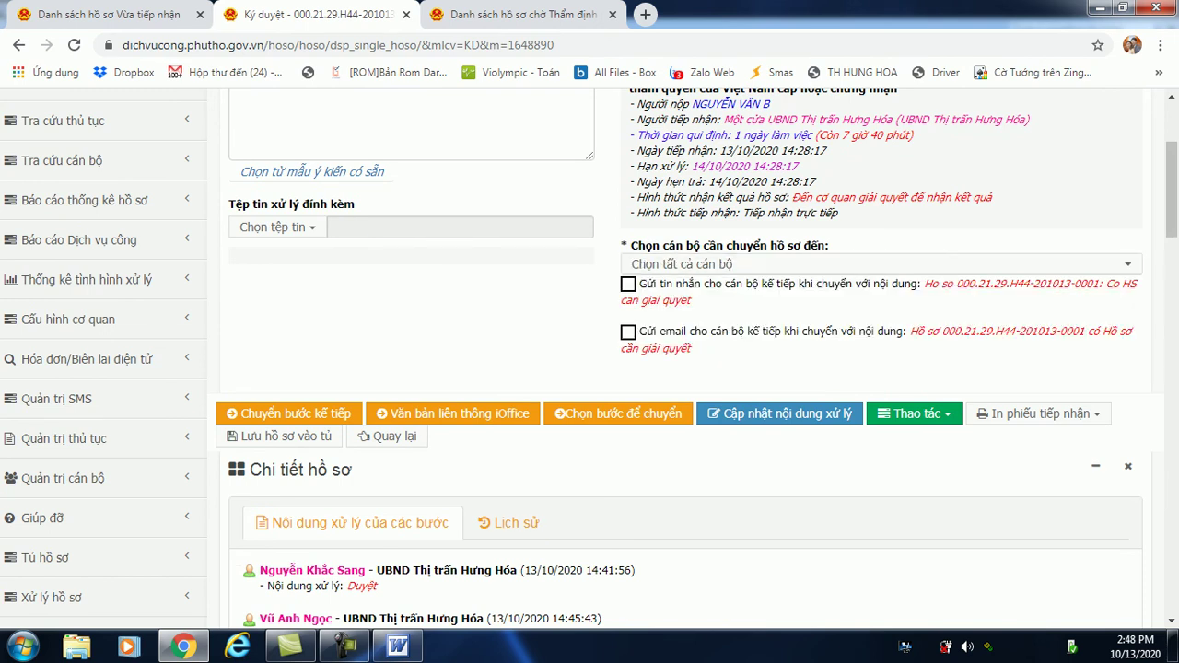
key(Return)
key(Down)
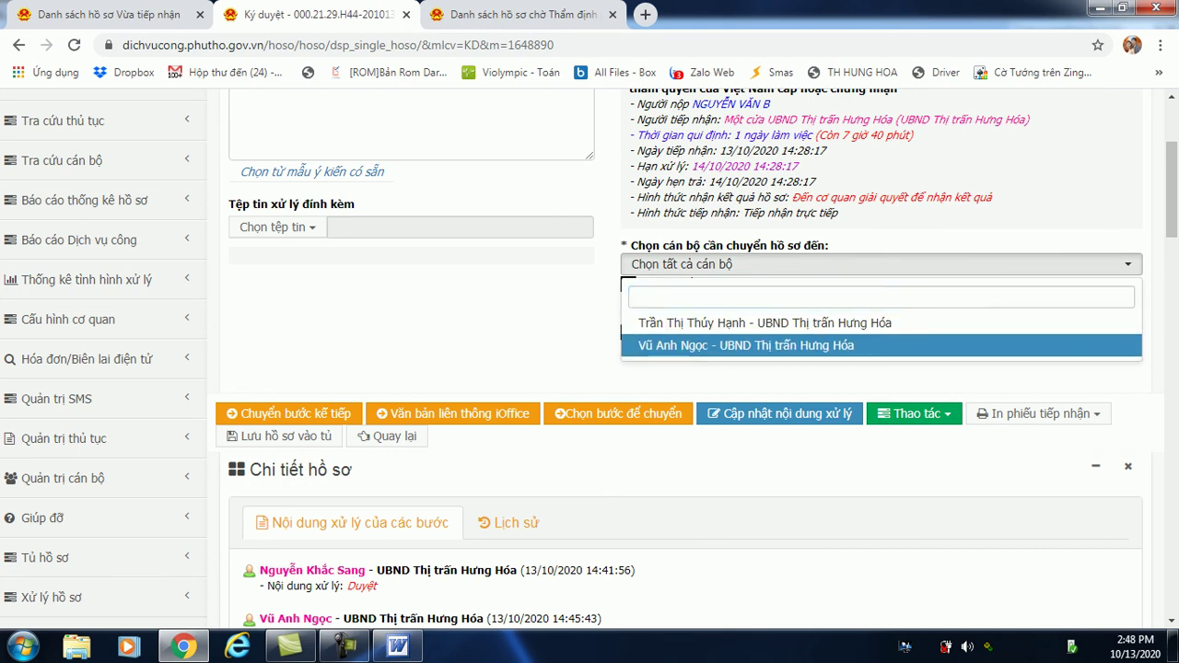
key(Return)
key(Escape)
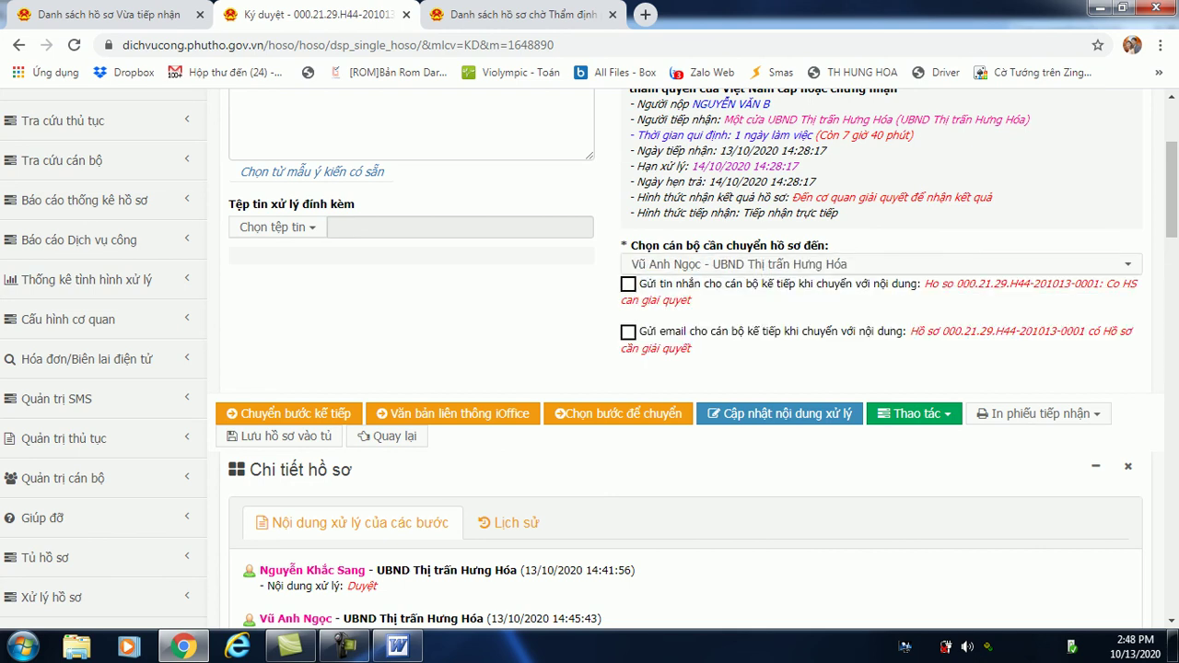
scroll(590, 359, down, 4)
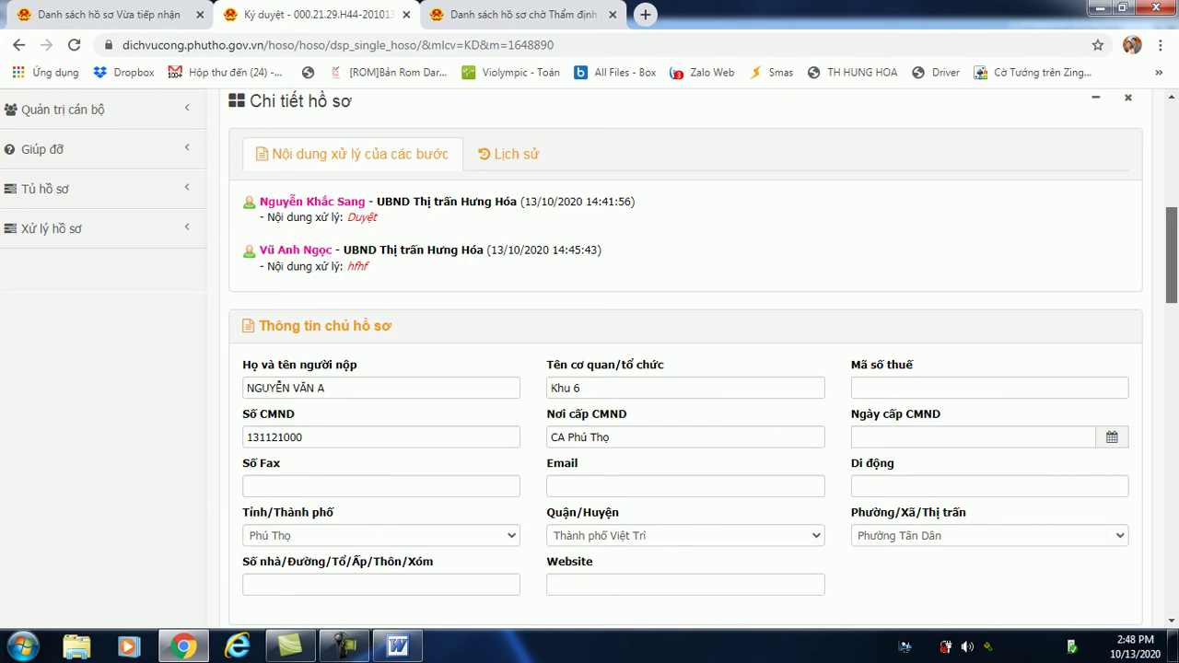
scroll(687, 360, down, 1)
scroll(687, 359, down, 10)
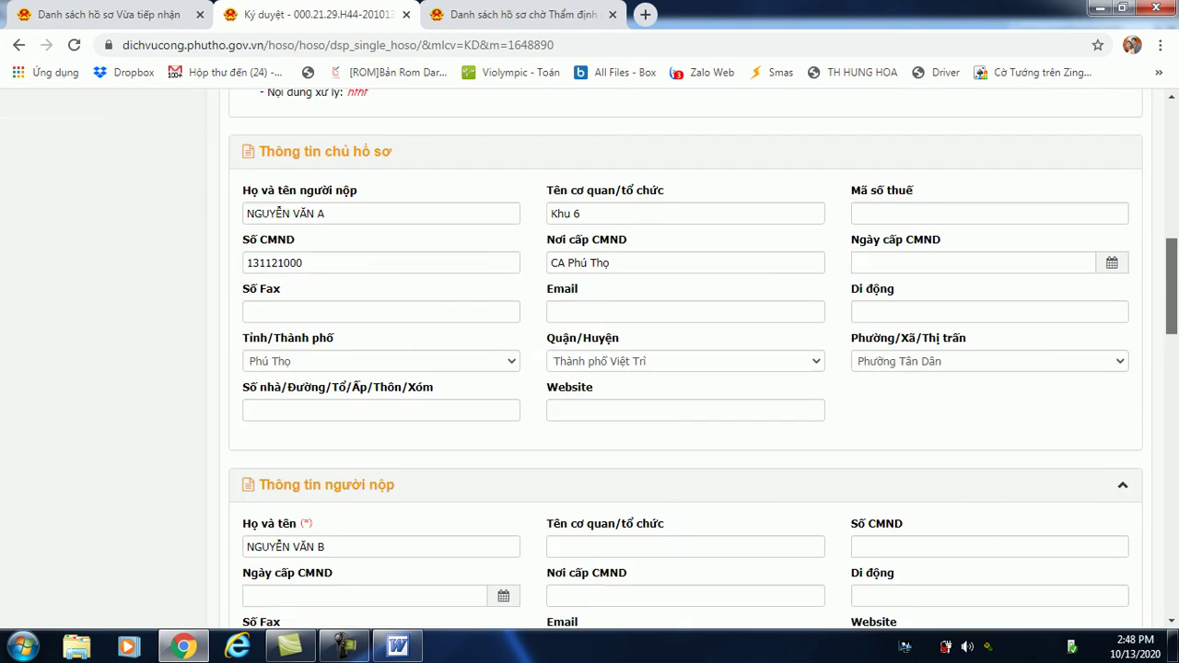
scroll(687, 359, down, 4)
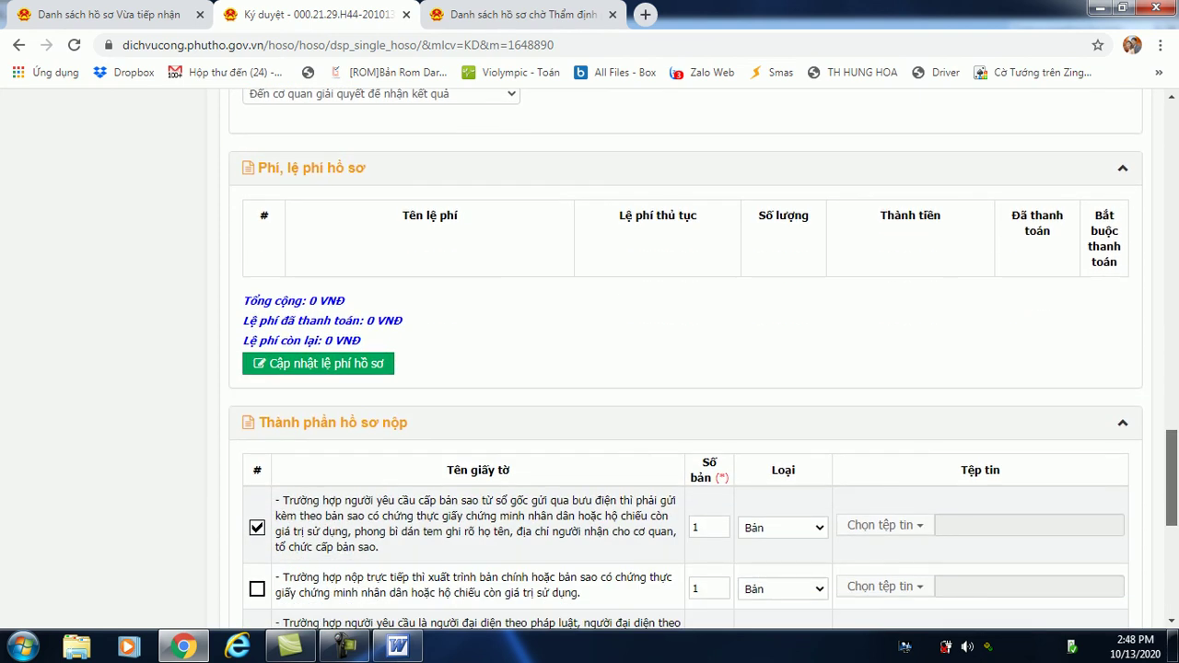
scroll(686, 360, down, 5)
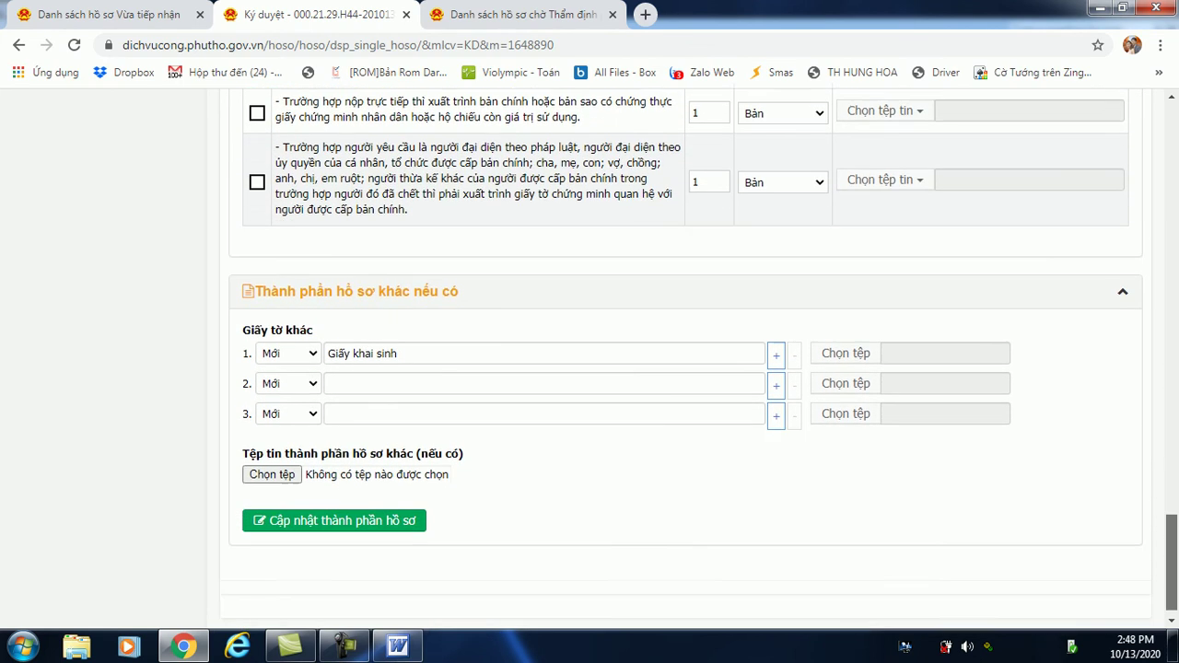
scroll(686, 360, down, 1)
scroll(686, 359, up, 15)
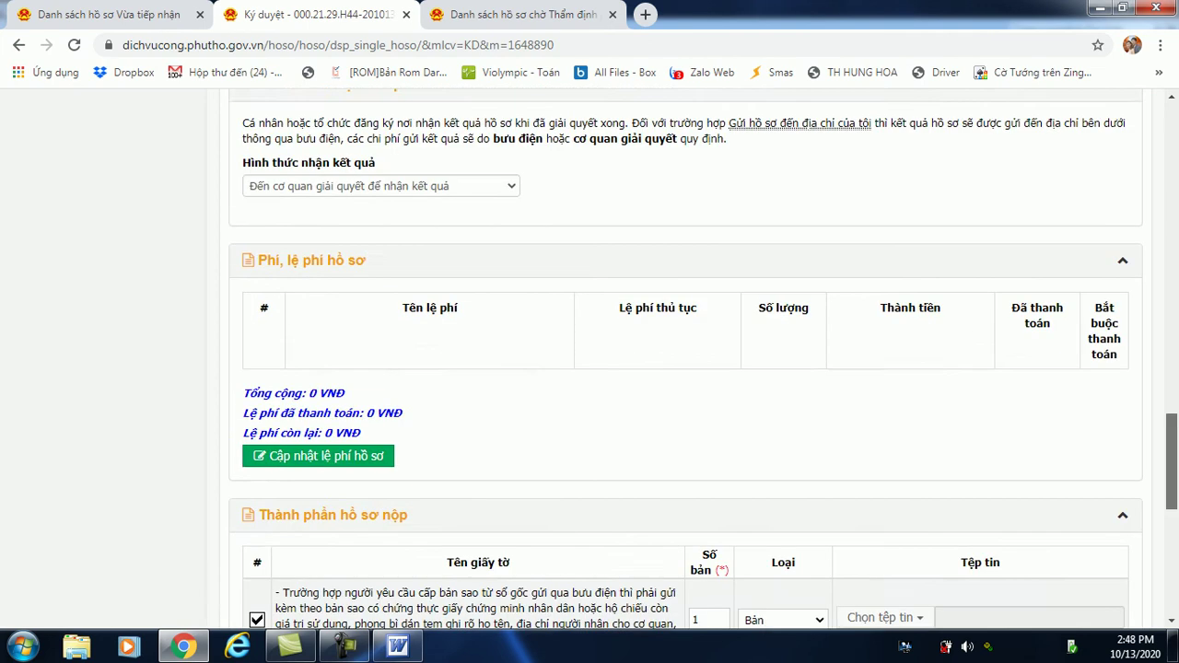
scroll(687, 359, up, 3)
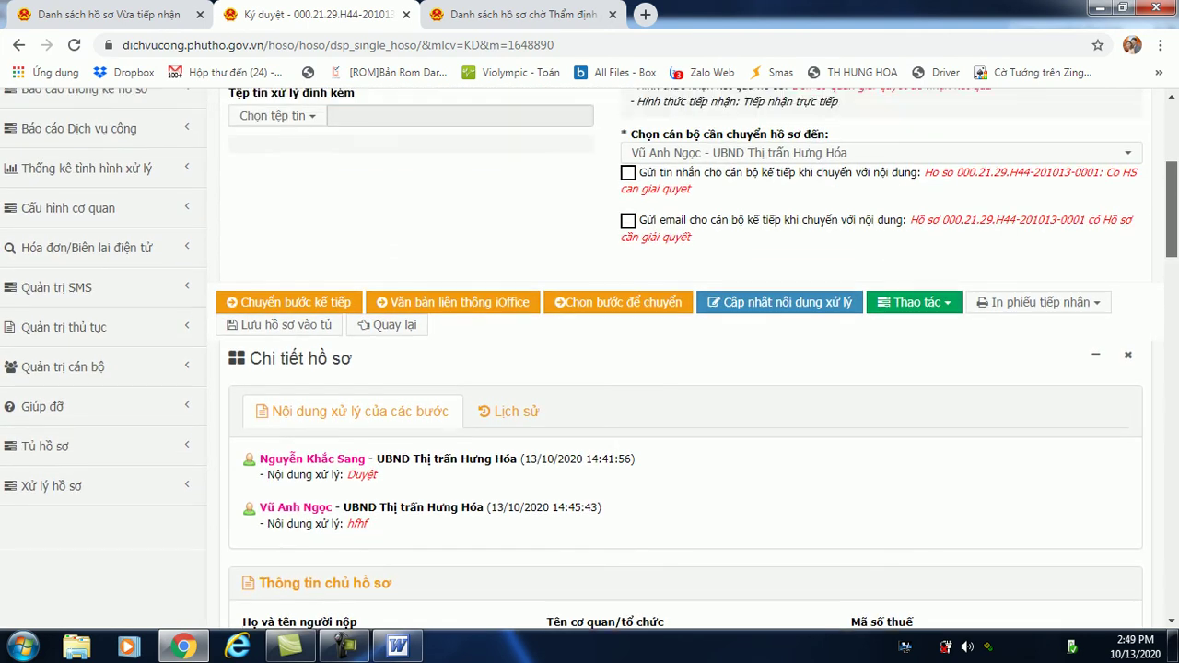
scroll(590, 355, down, 1)
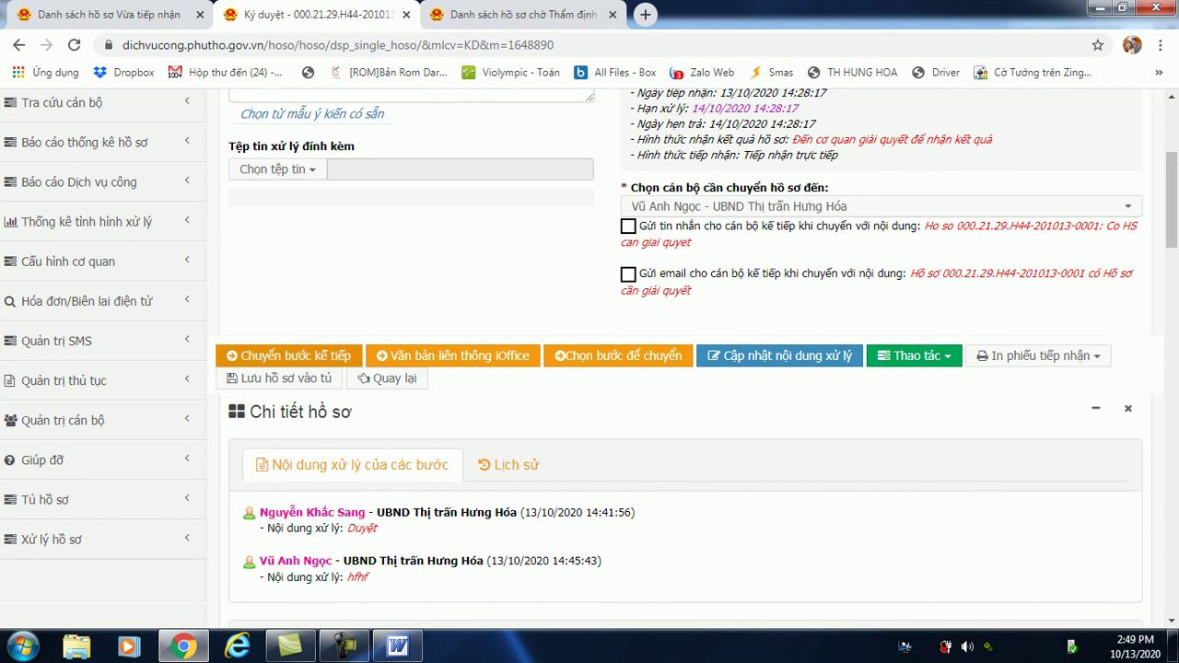
click(289, 356)
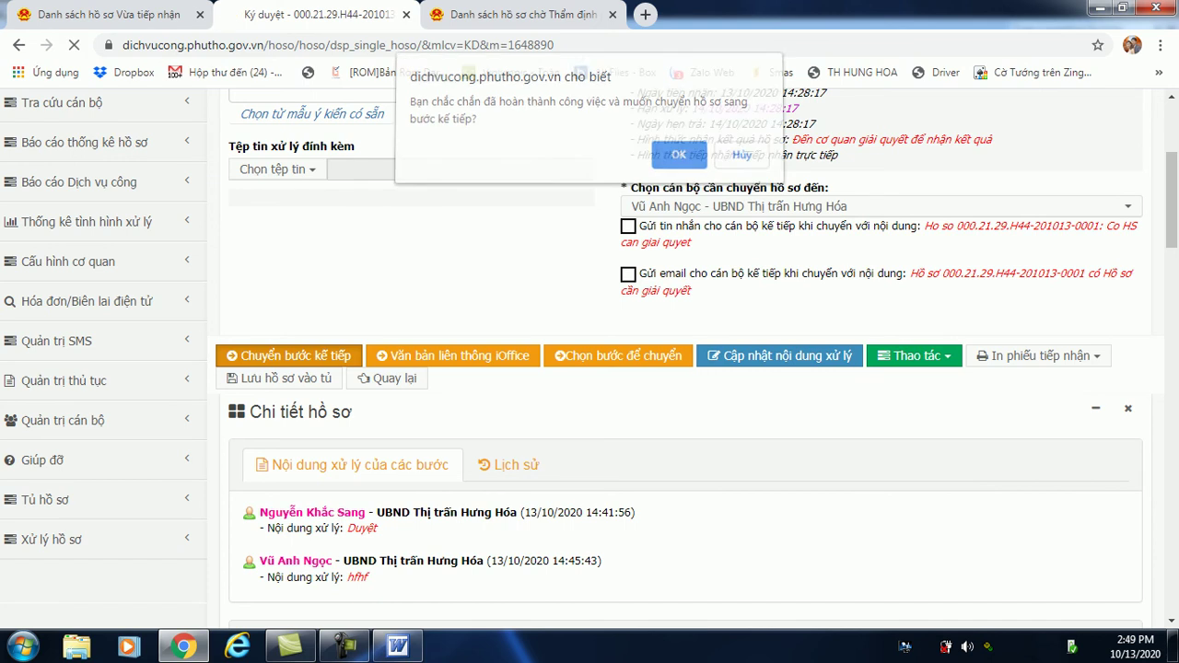
key(Return)
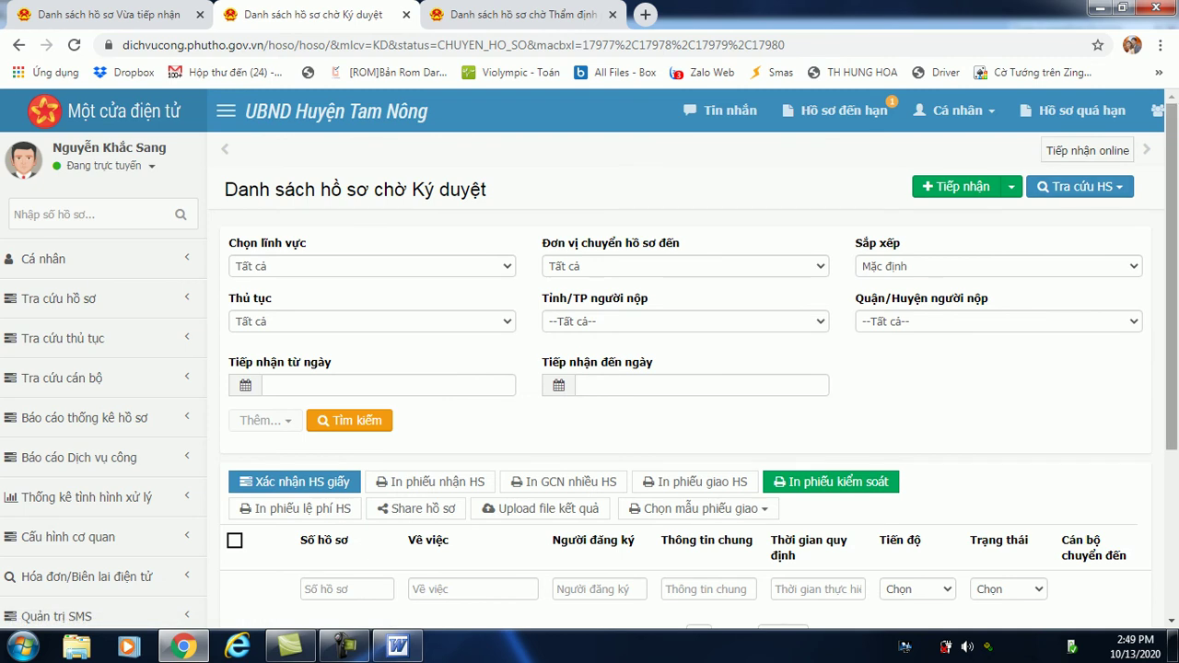
scroll(590, 359, down, 1)
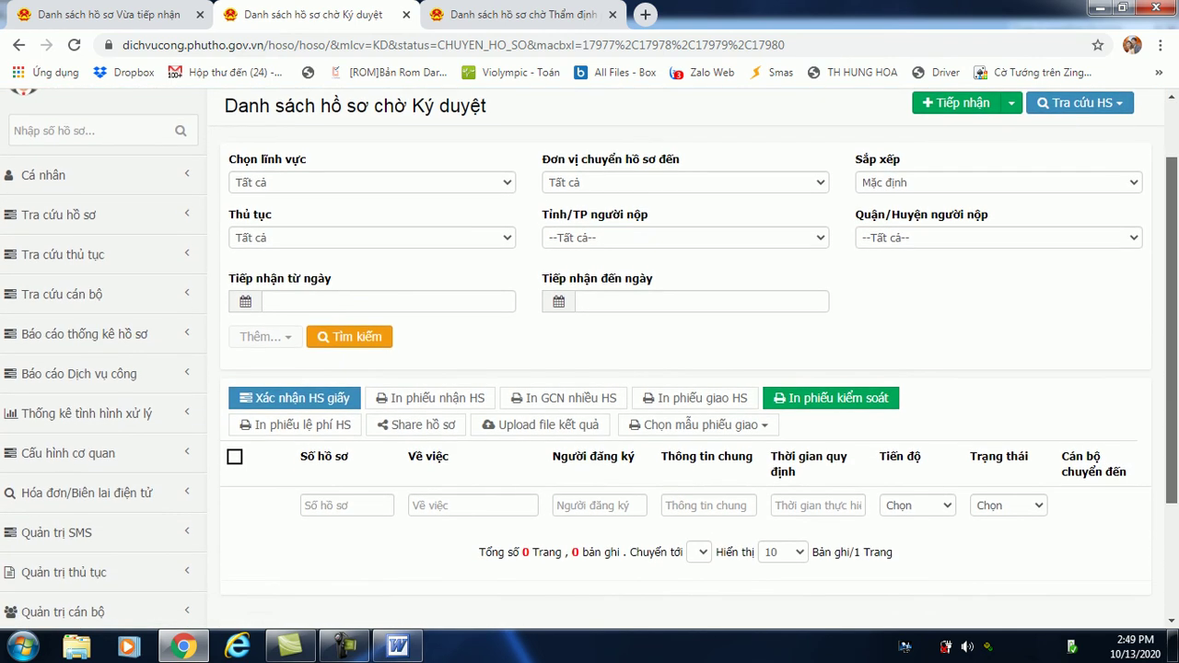
scroll(590, 359, up, 1)
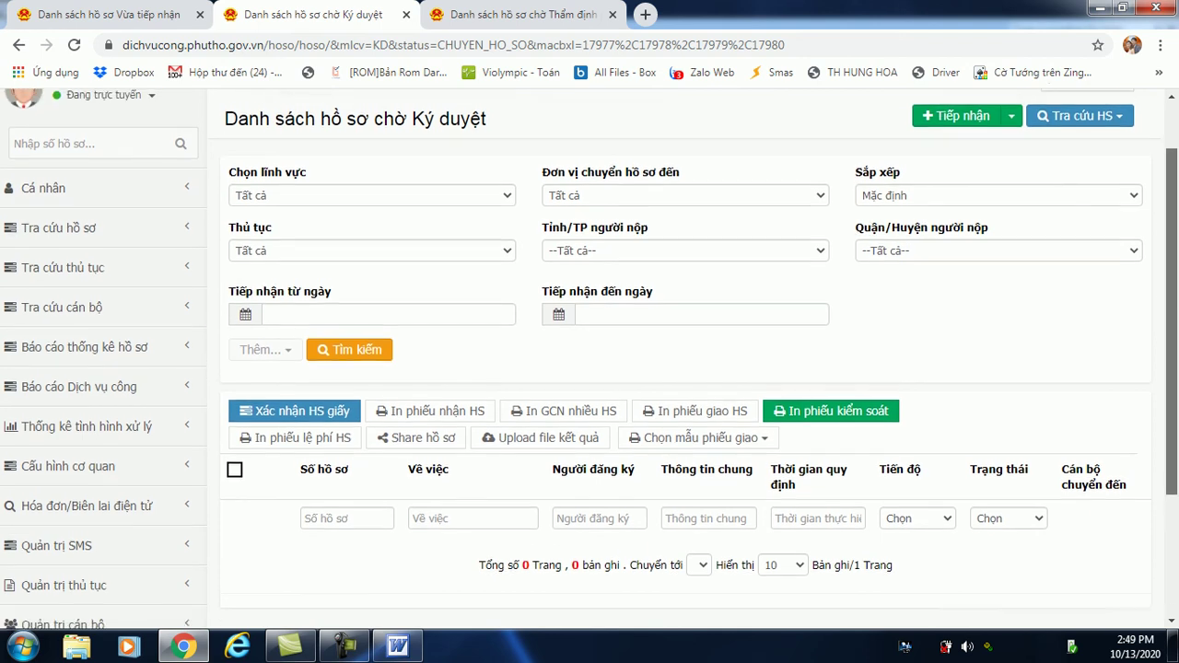
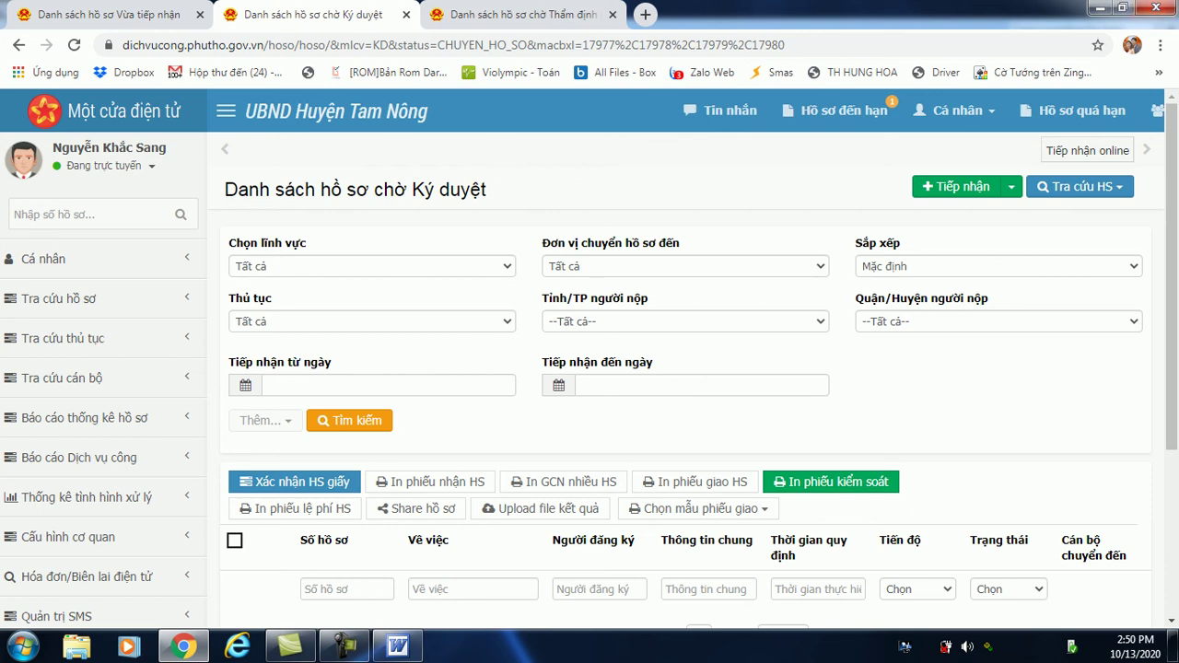
Load youtube.com in a new Chrome tab, then return to the records-awaiting-signing tab.
click(645, 14)
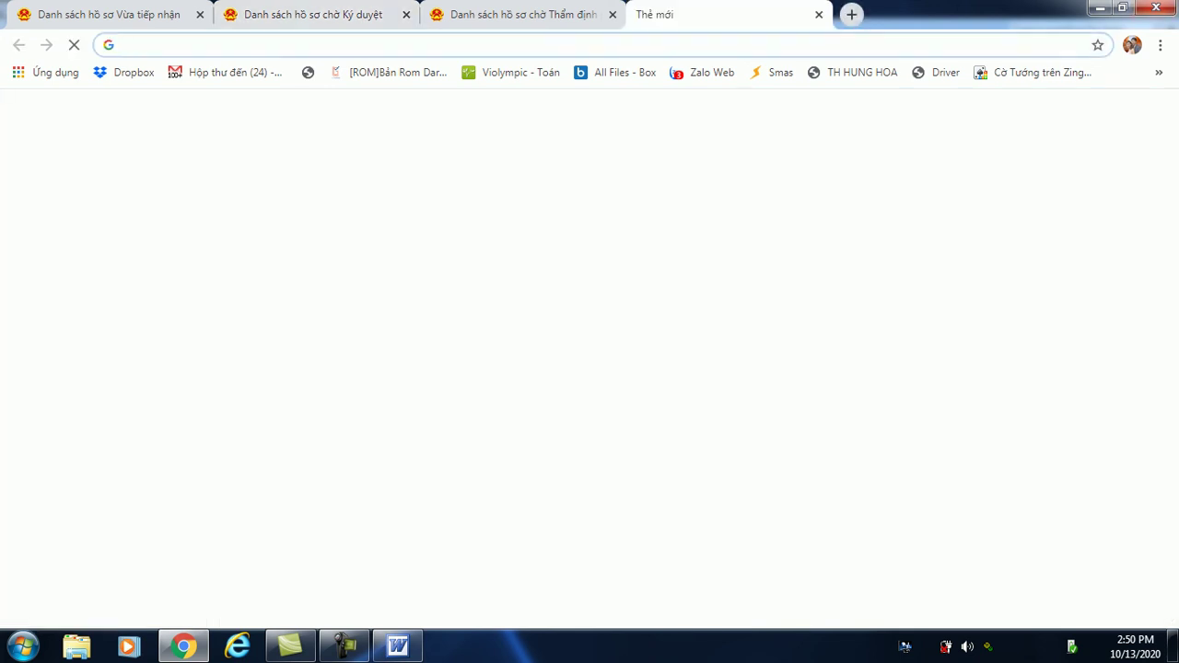
text(youtube.com)
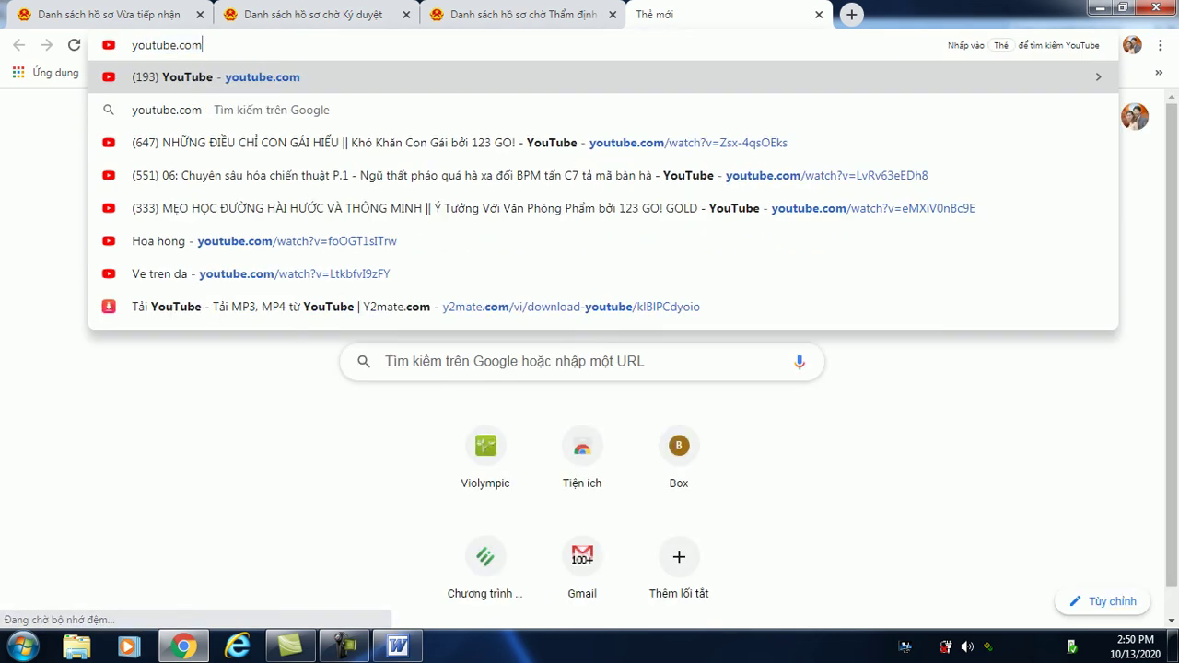
key(Return)
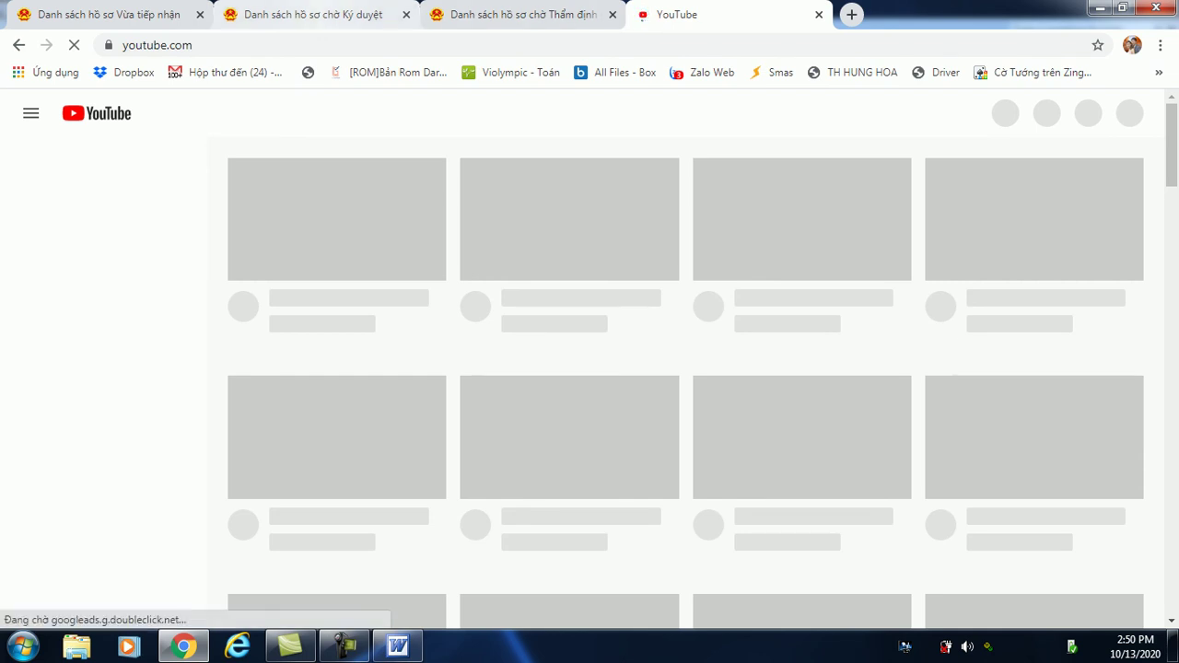
click(313, 15)
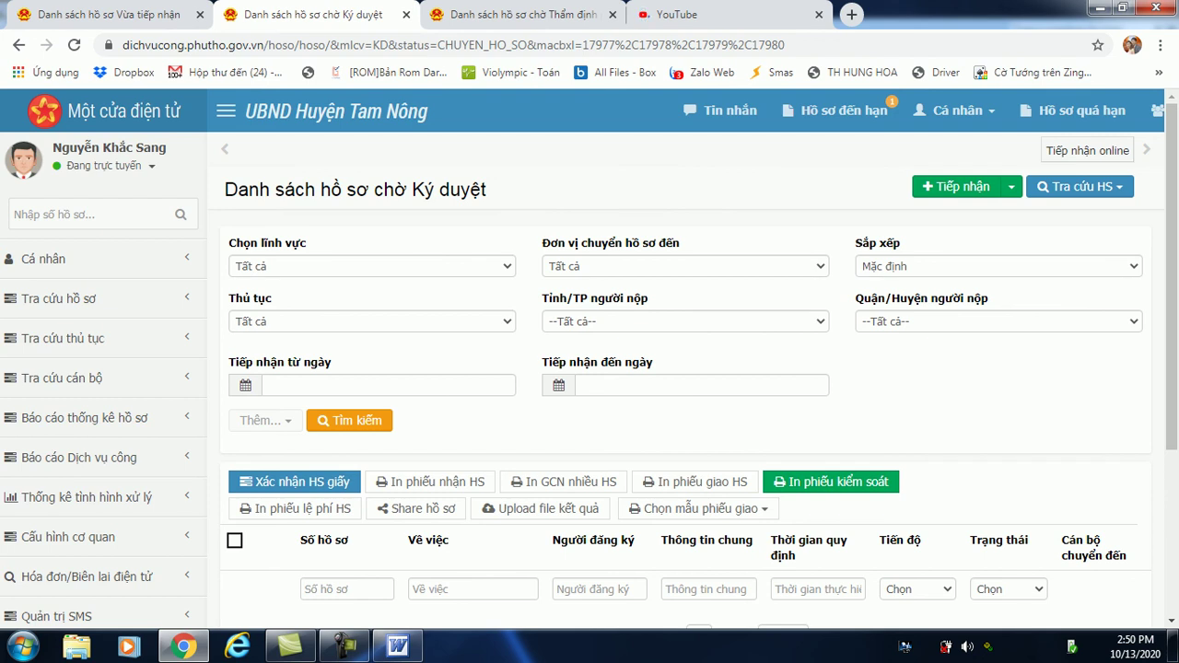
scroll(590, 359, down, 1)
scroll(590, 359, down, 2)
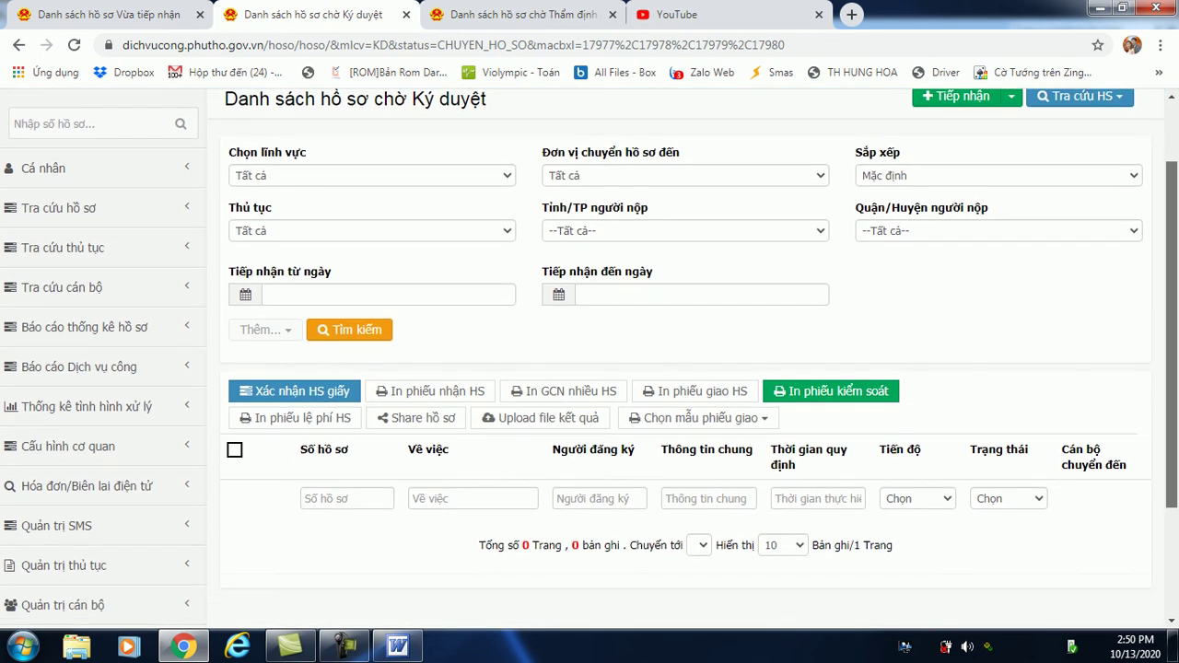
scroll(589, 360, up, 3)
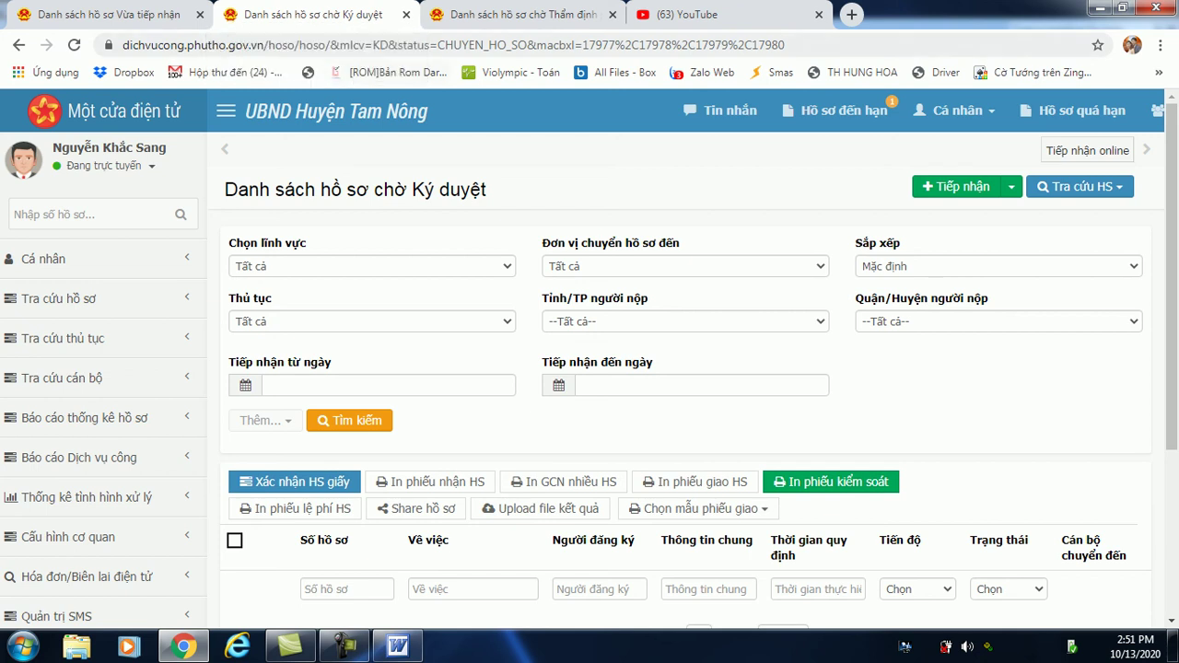
Close the Thẩm định and Ký duyệt tabs and reload the Vừa tiếp nhận list.
click(612, 15)
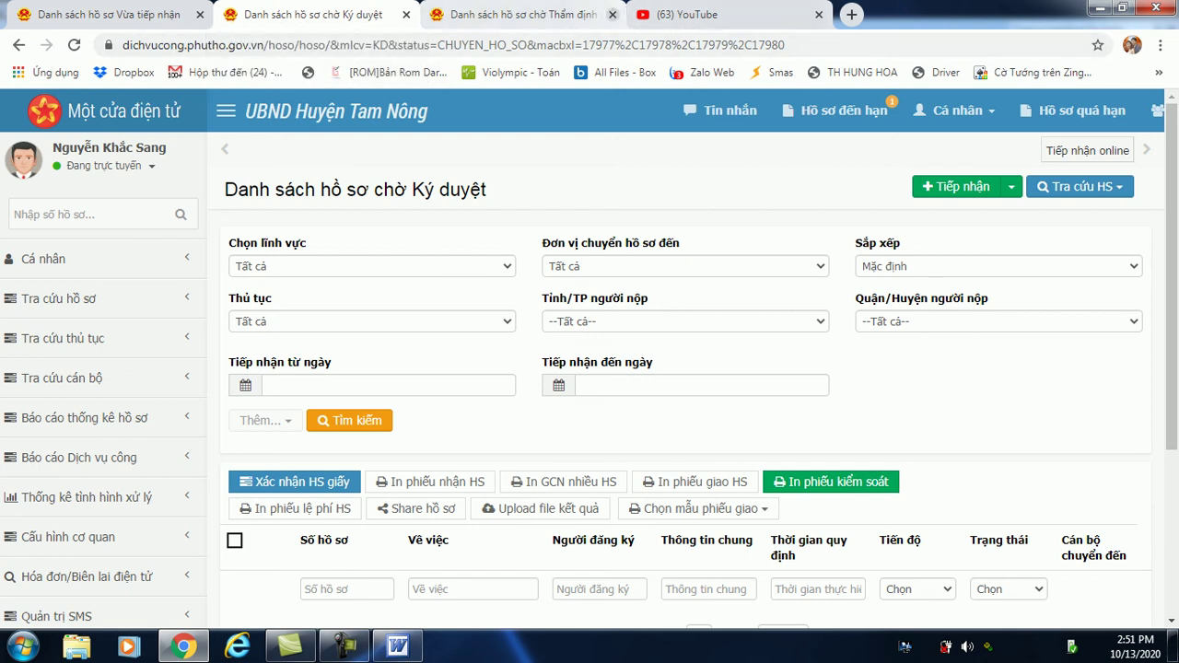
click(407, 14)
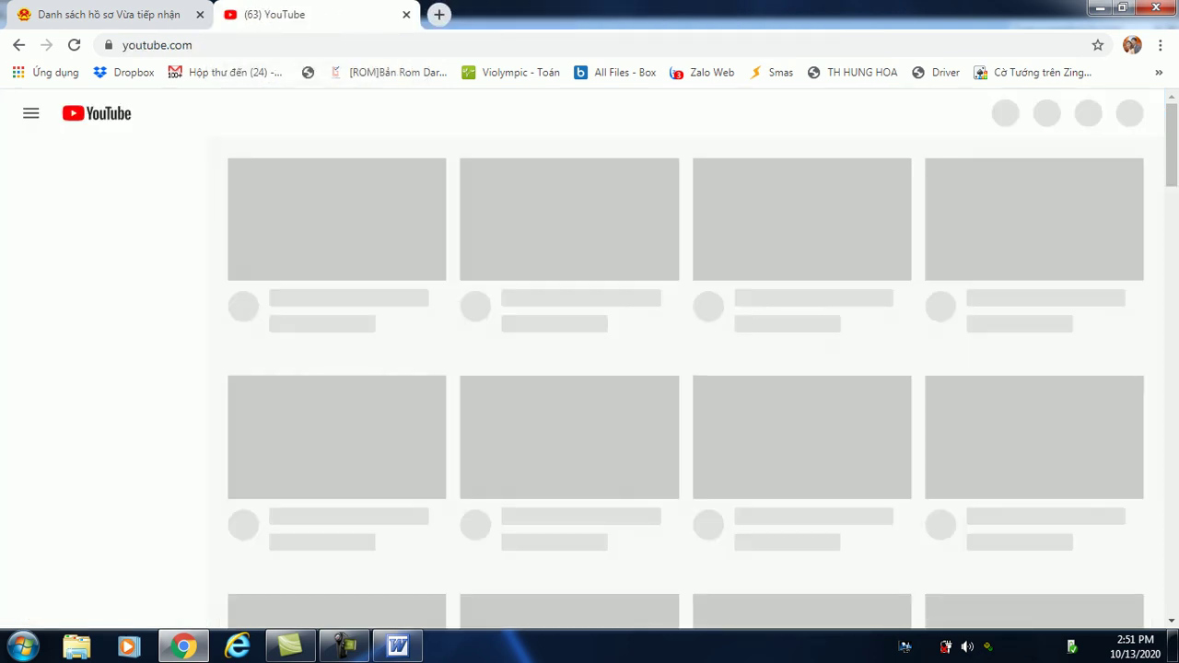
key(ctrl+shift+Tab)
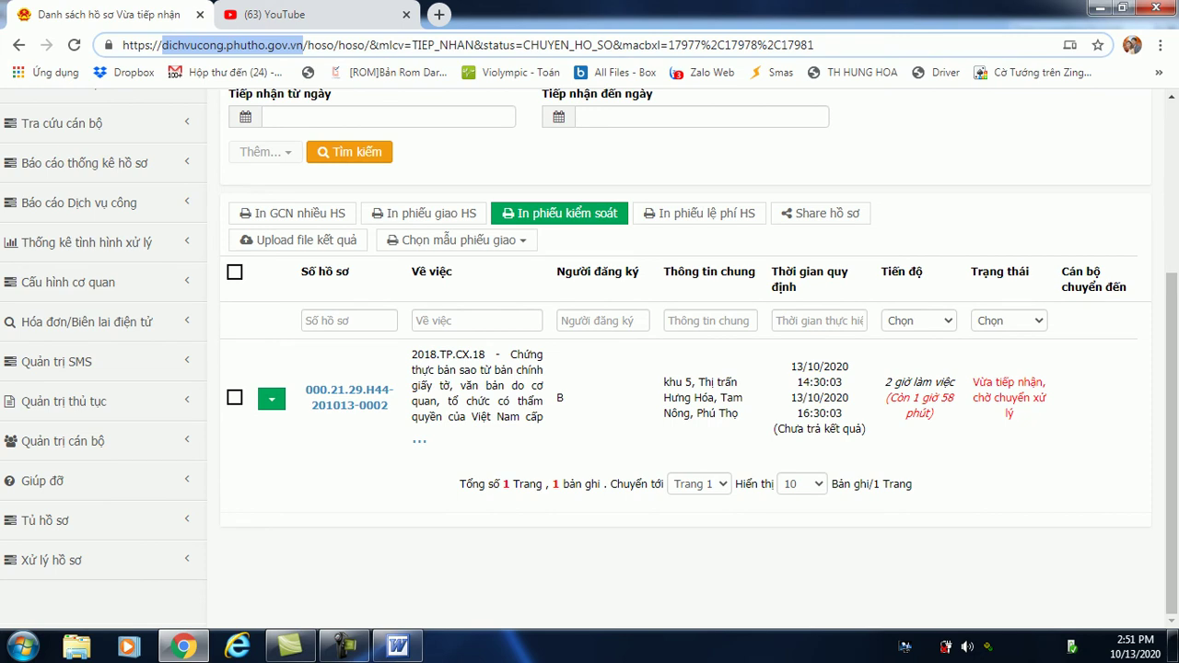
key(Return)
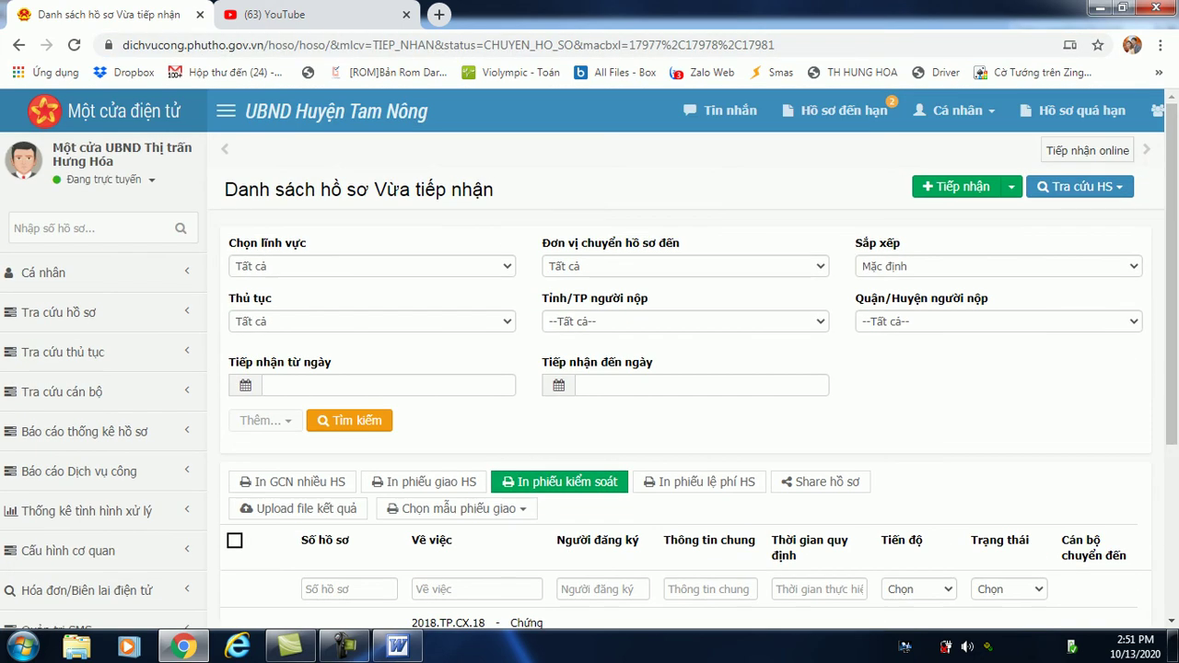
Open the personal page from the account name link.
click(111, 180)
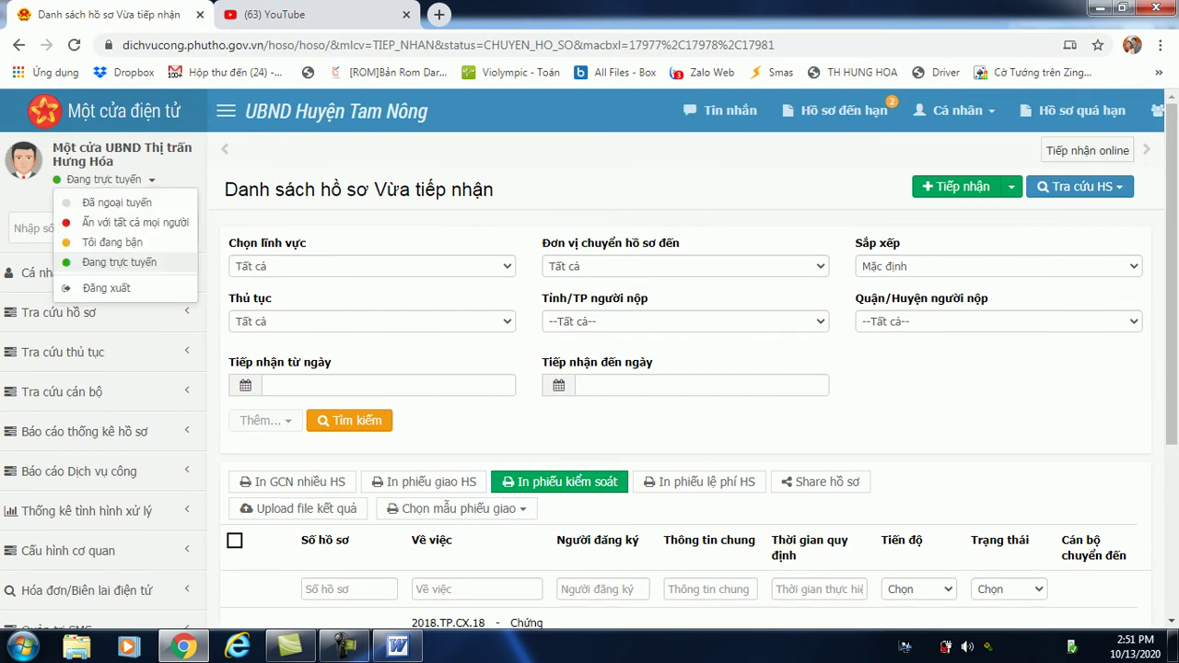
key(Escape)
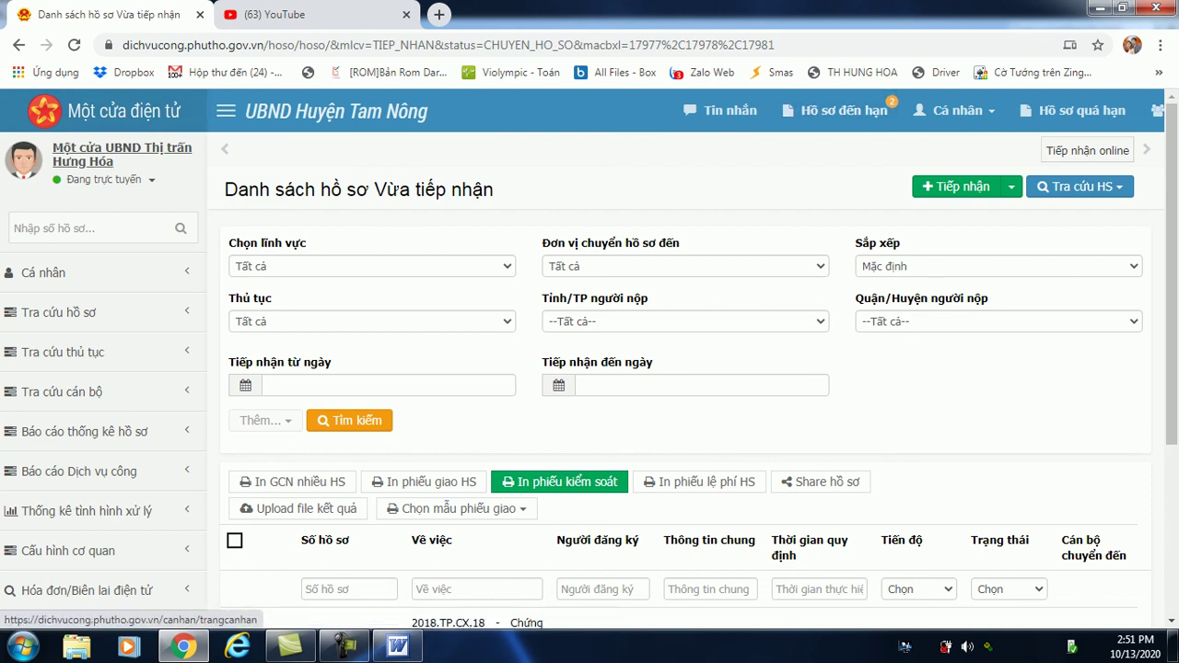
click(121, 153)
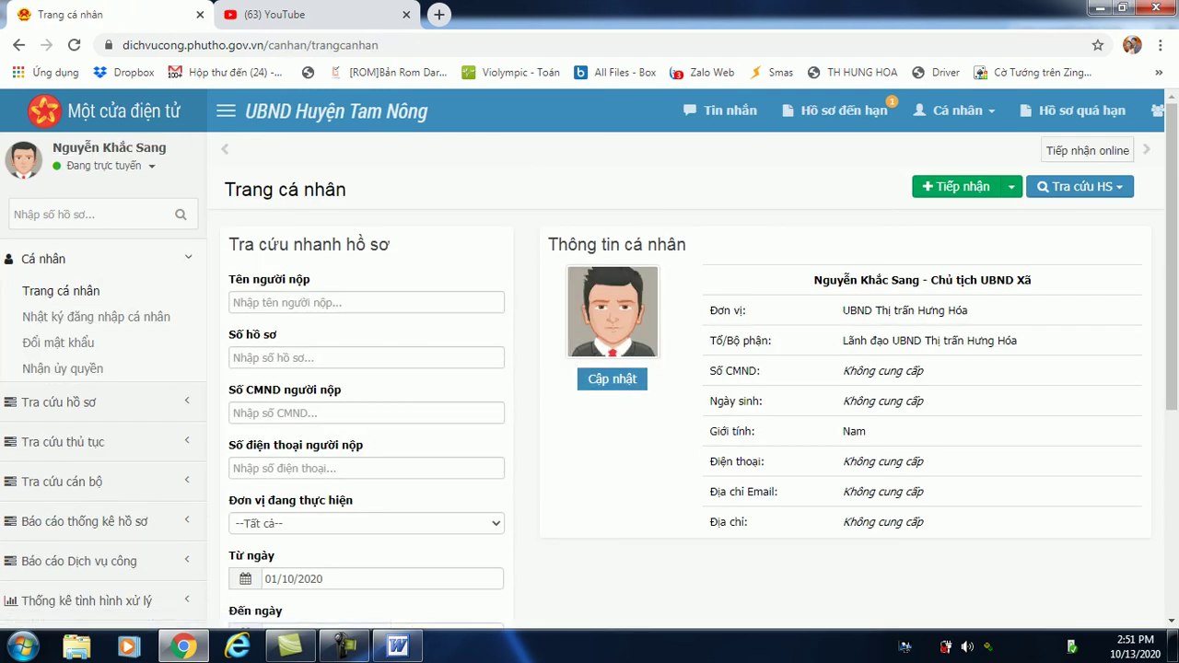
Log out via Đăng xuất and sign in with the saved motcua officer login.
click(103, 166)
click(92, 276)
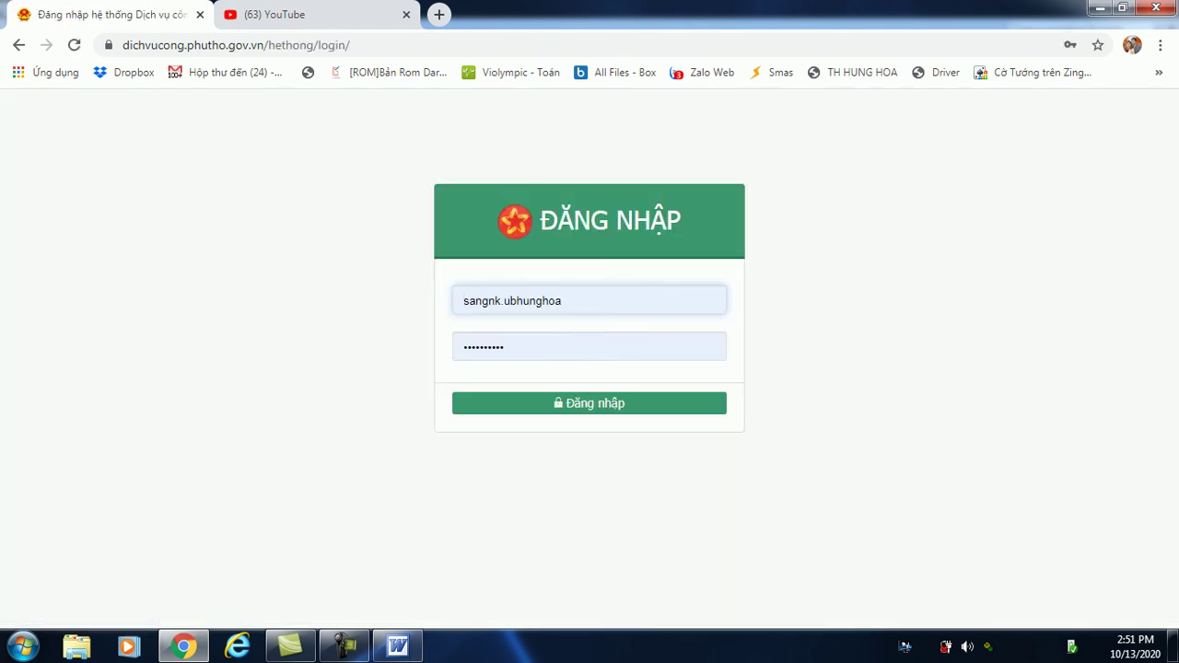
key(Down)
key(Down)
key(Down)
key(Down)
key(Return)
key(Tab)
key(Tab)
key(Return)
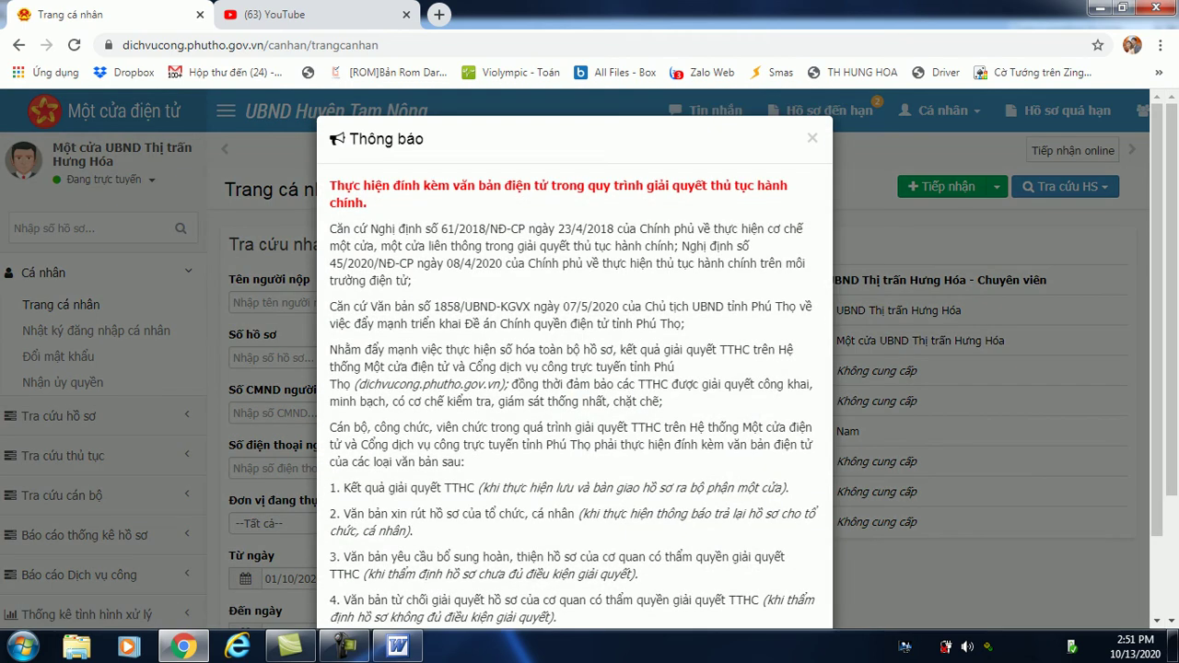
Dismiss the post-login notice and look over the Trang cá nhân page.
click(812, 137)
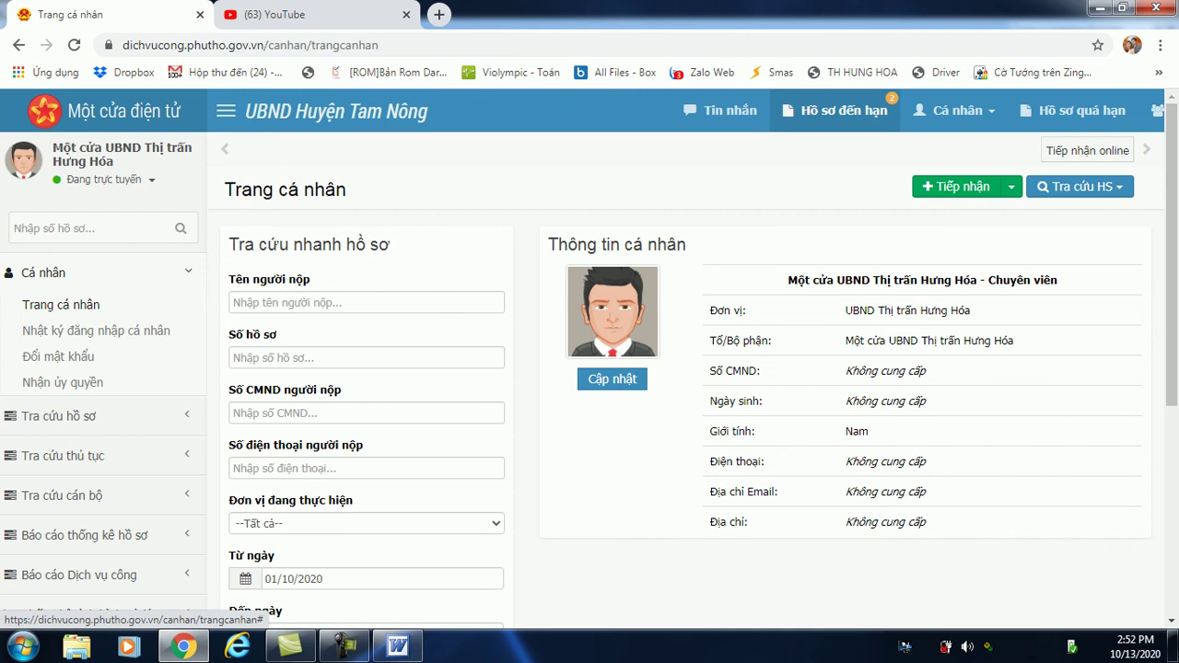
scroll(1172, 277, down, 2)
scroll(589, 359, down, 1)
scroll(590, 360, up, 4)
Open the Hồ sơ đến hạn list from the due-soon warning and review its two dossiers.
click(834, 109)
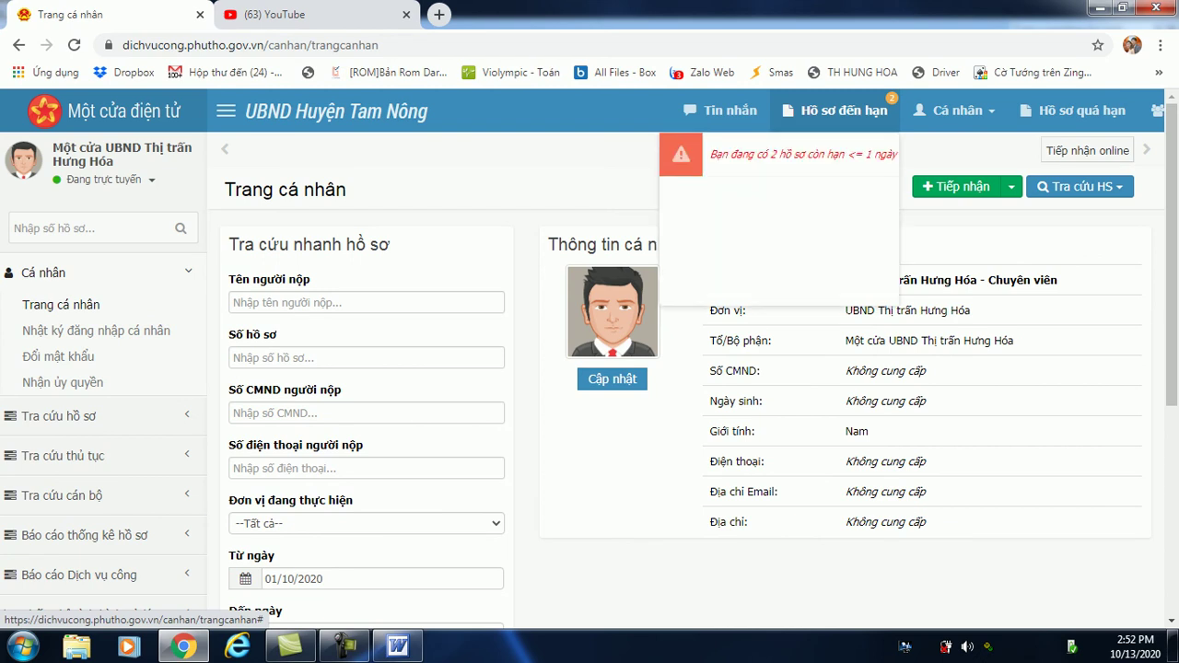
click(801, 153)
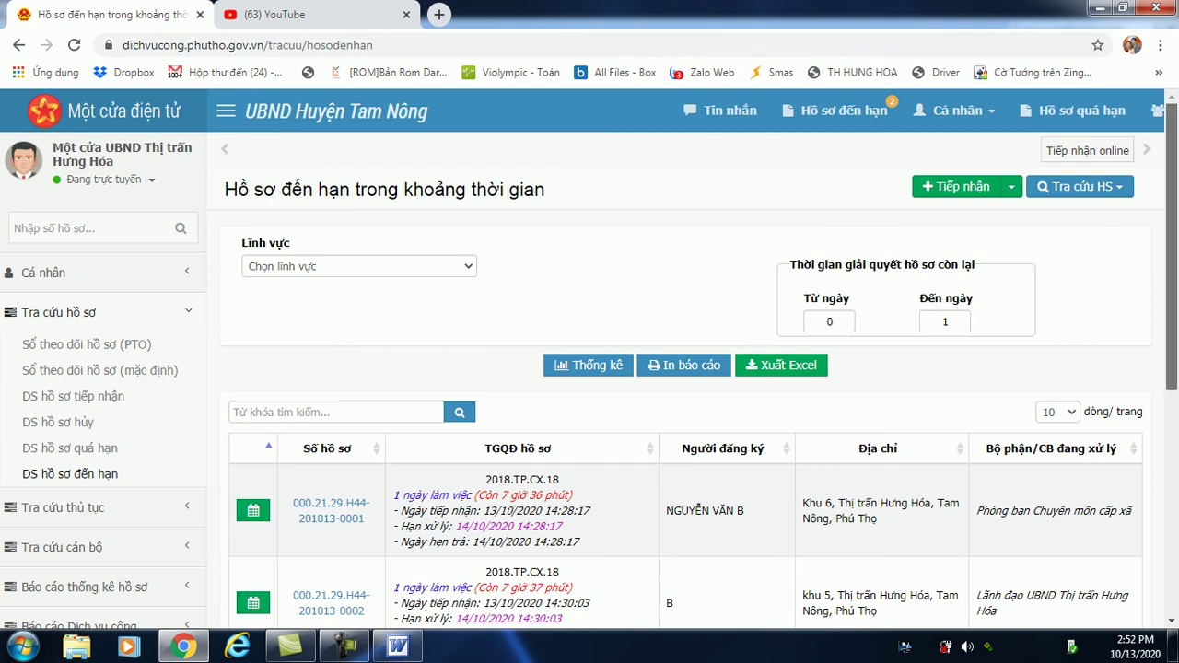
scroll(589, 360, down, 2)
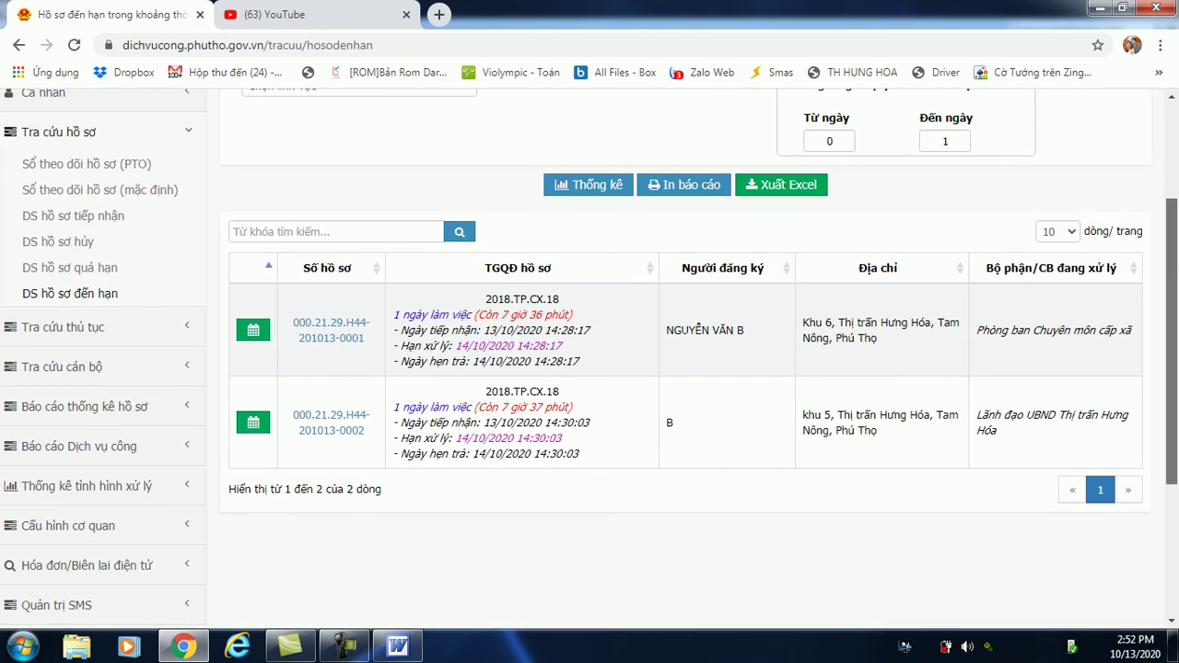
scroll(590, 360, up, 2)
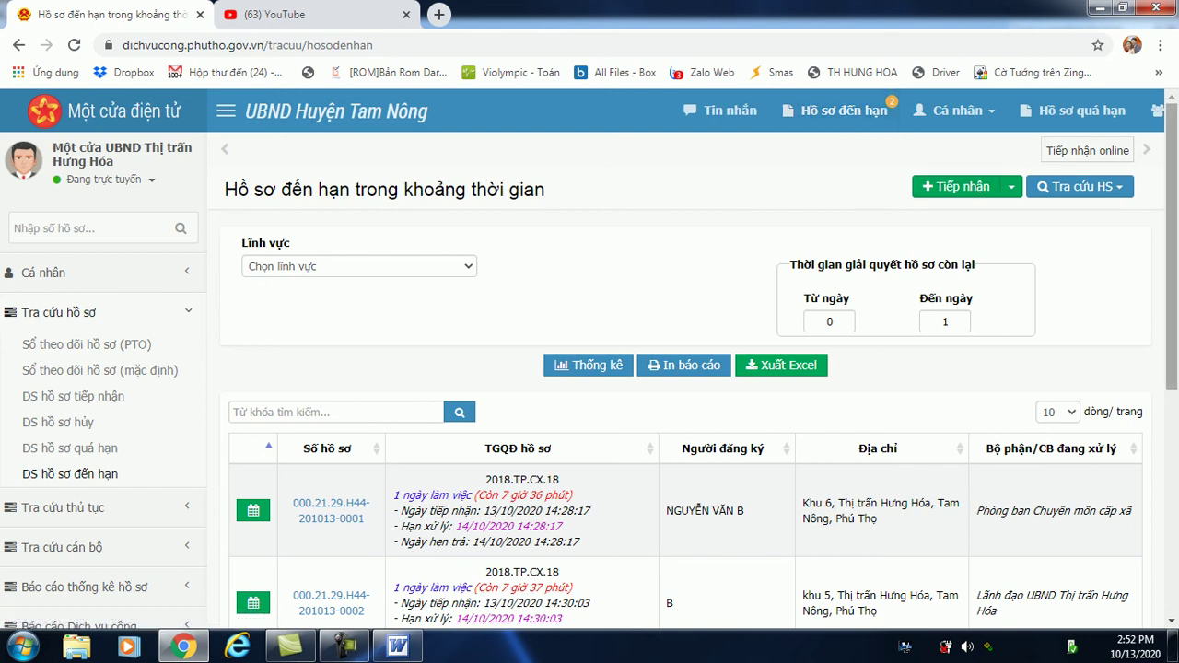
scroll(590, 359, down, 1)
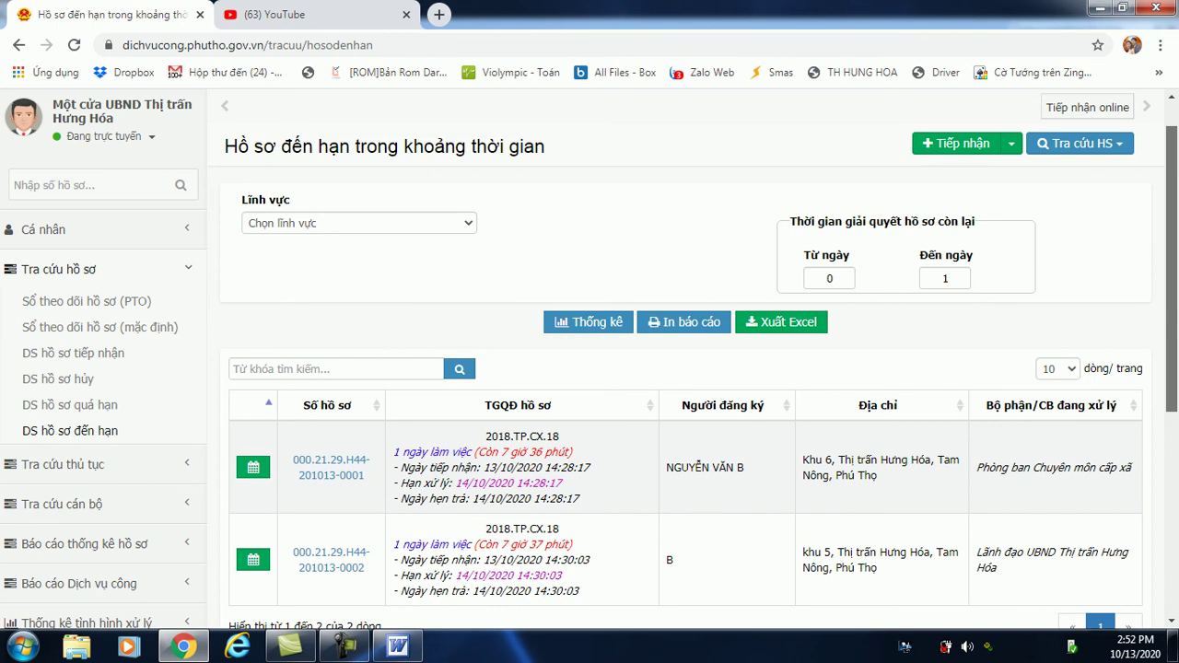
scroll(589, 359, down, 1)
scroll(589, 360, down, 2)
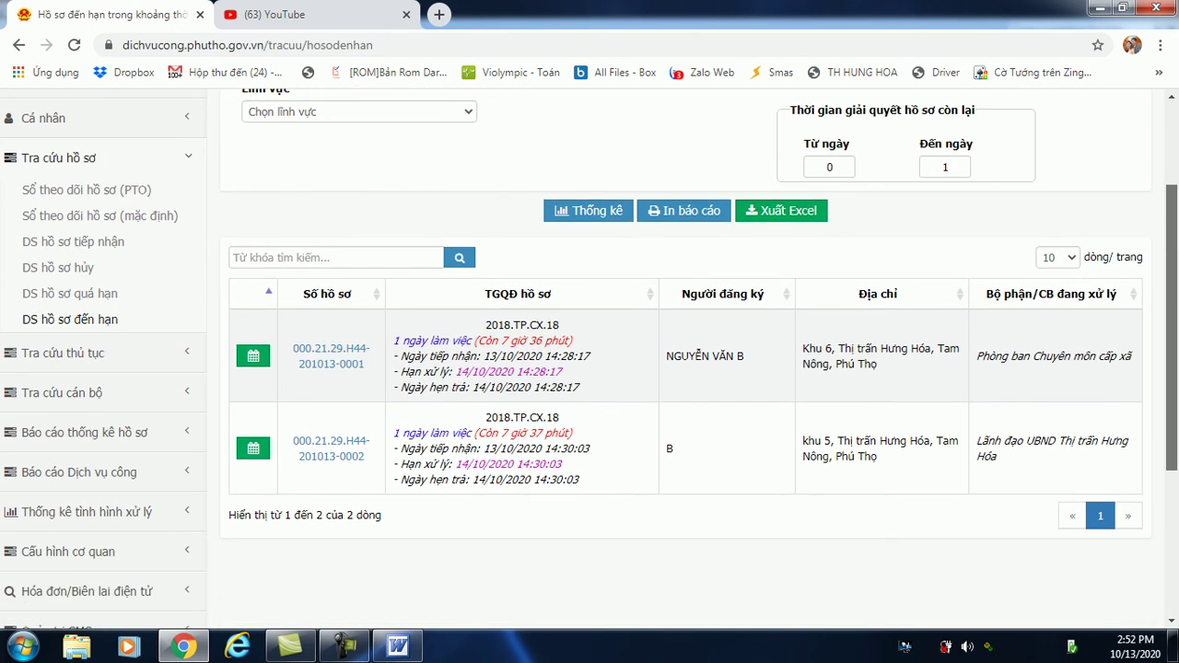
scroll(590, 360, down, 2)
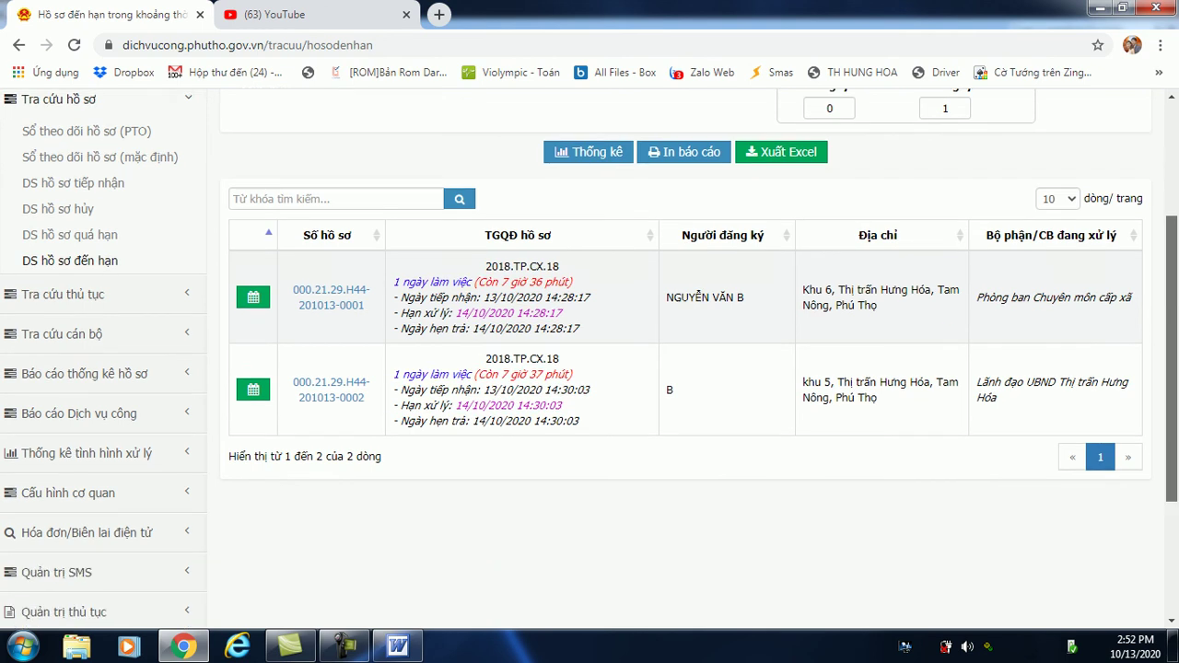
scroll(590, 359, up, 5)
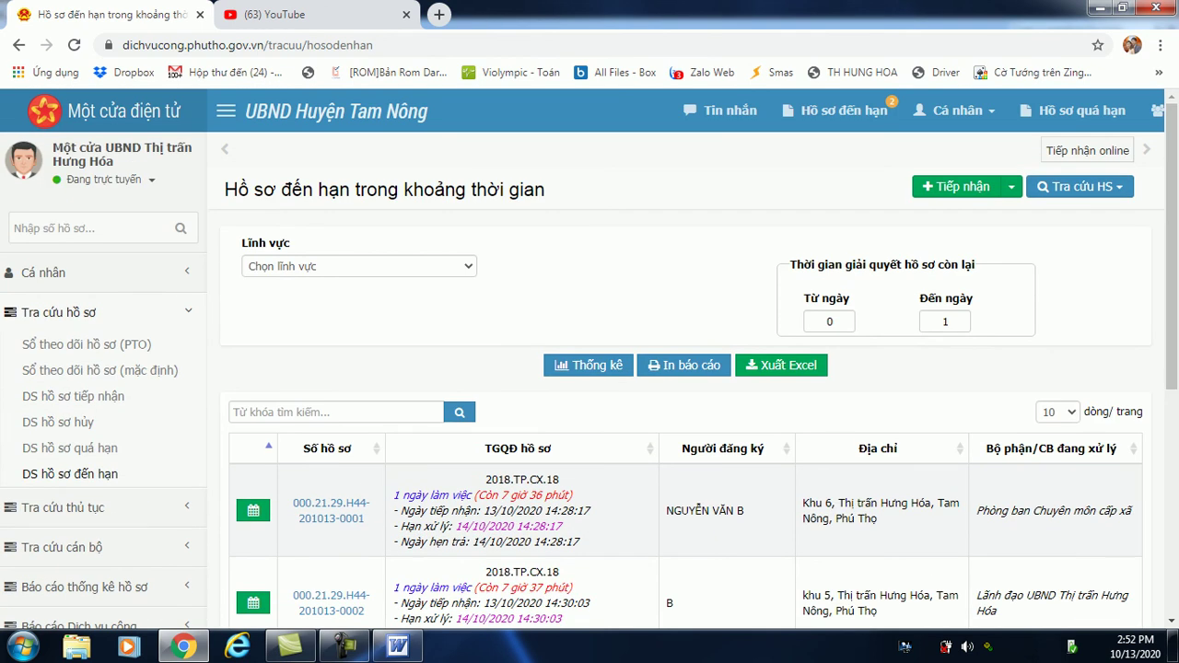
Open the first due dossier's details and read through them.
click(331, 511)
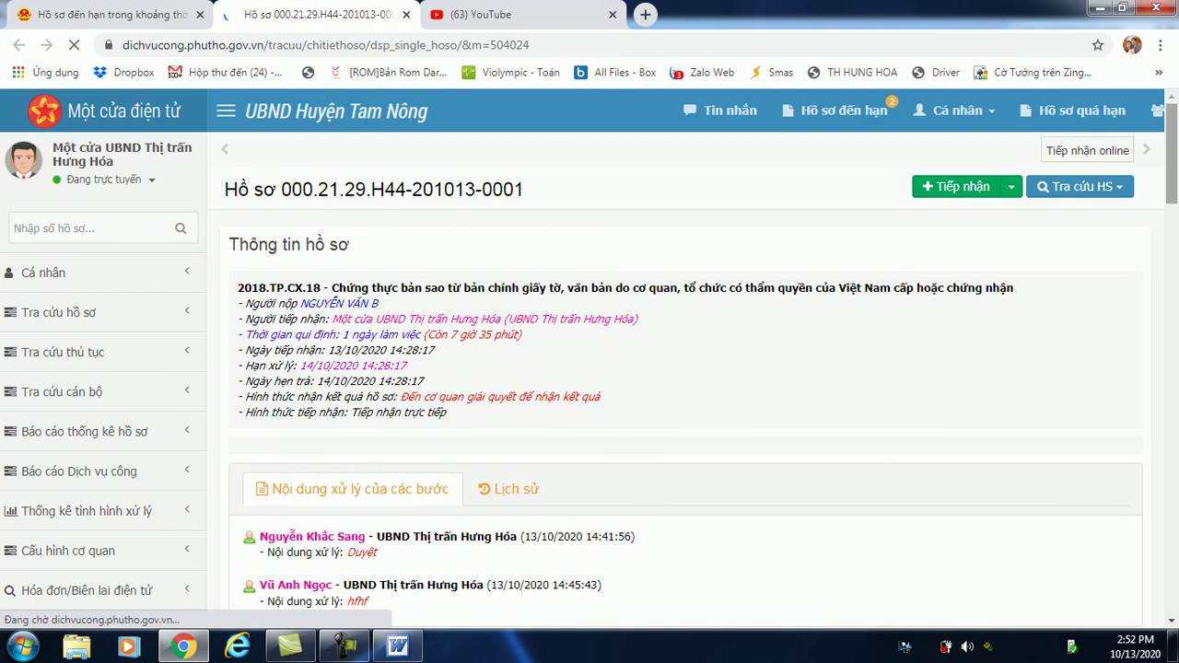
scroll(687, 369, down, 4)
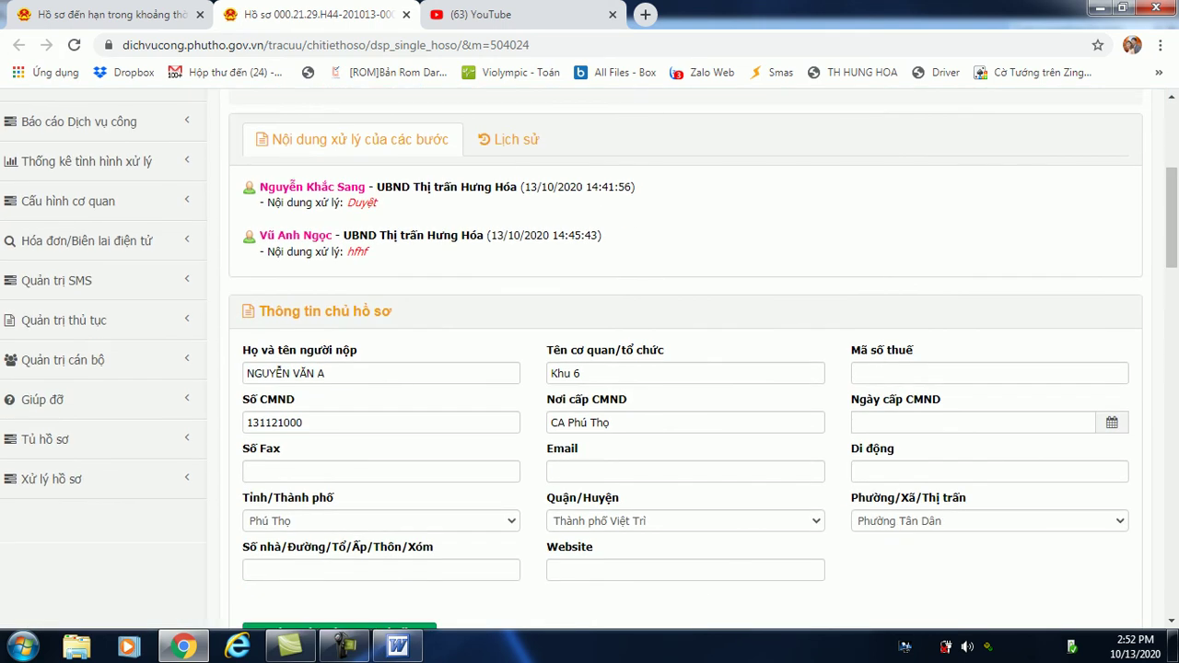
scroll(1172, 221, down, 4)
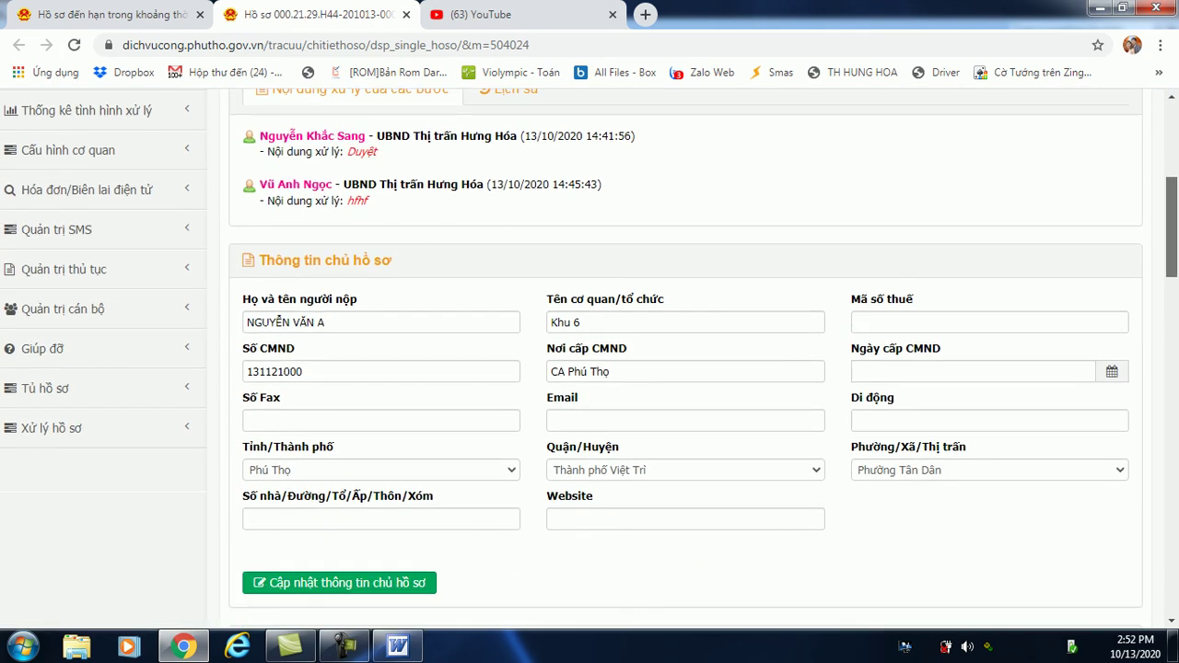
scroll(686, 368, down, 2)
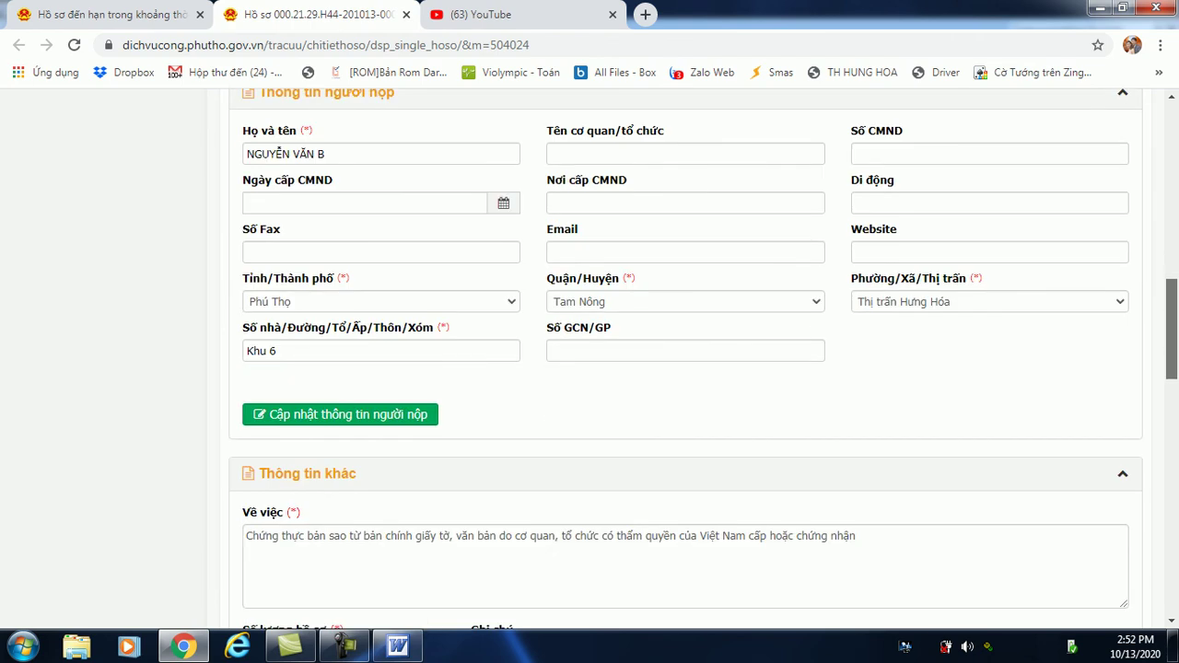
scroll(687, 368, down, 6)
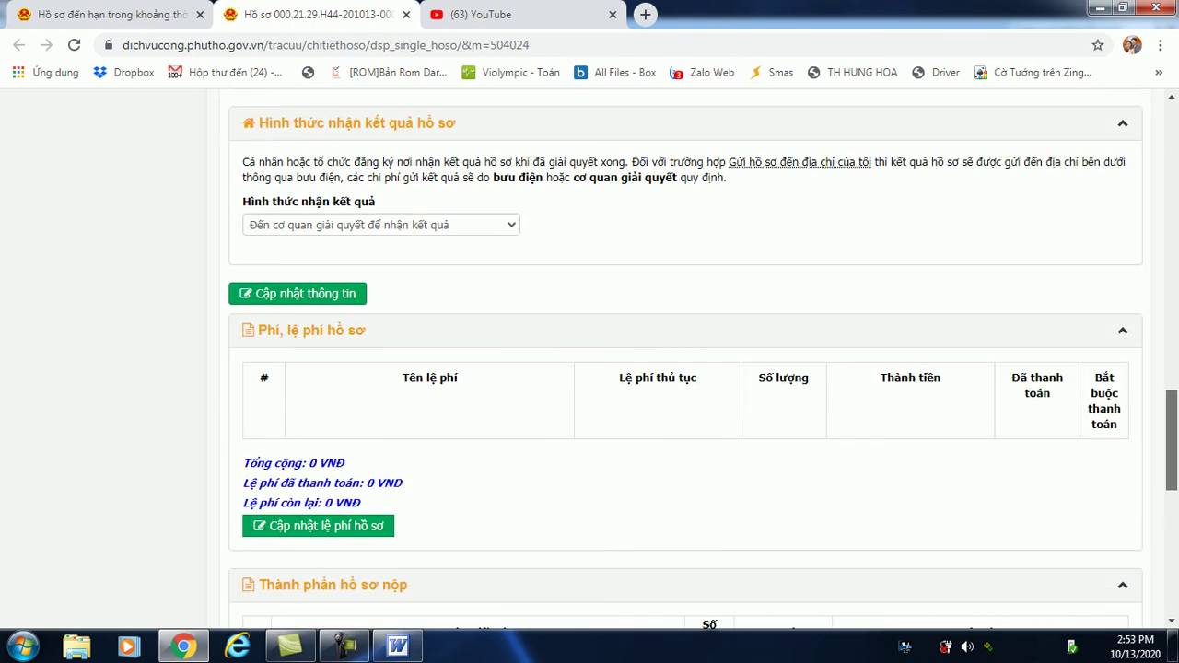
scroll(686, 369, down, 1)
scroll(687, 368, down, 2)
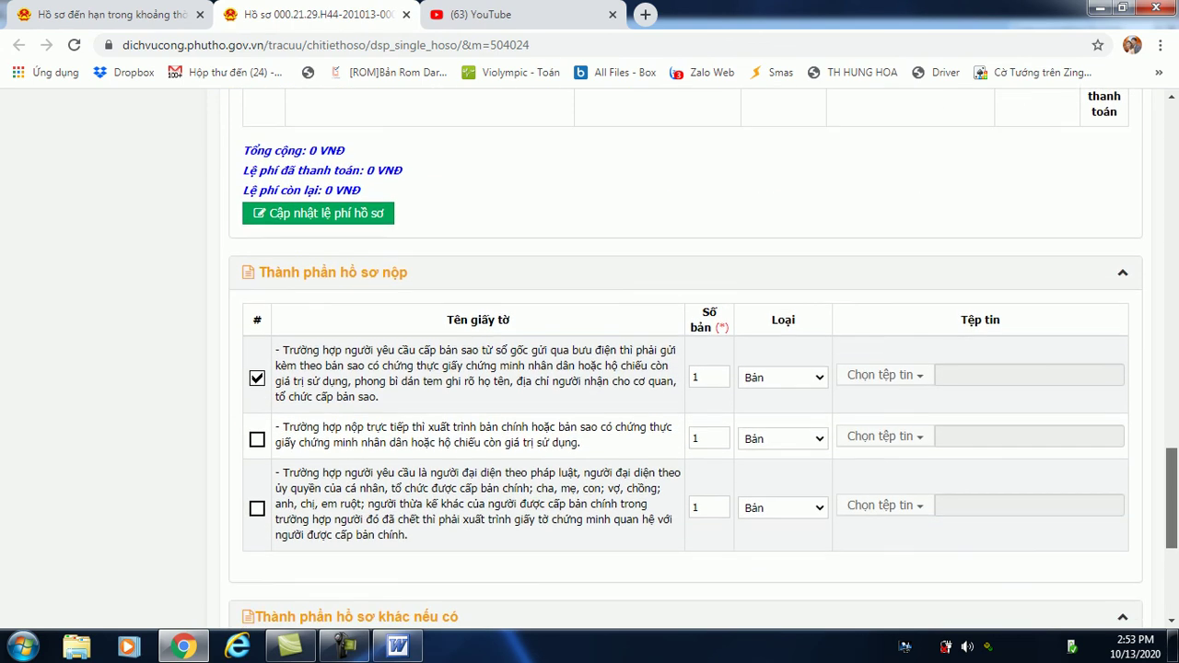
Open the 'Một cửa UBND Thị trấn Hưng Hóa' account's Trang cá nhân page.
scroll(686, 369, up, 8)
scroll(687, 368, up, 8)
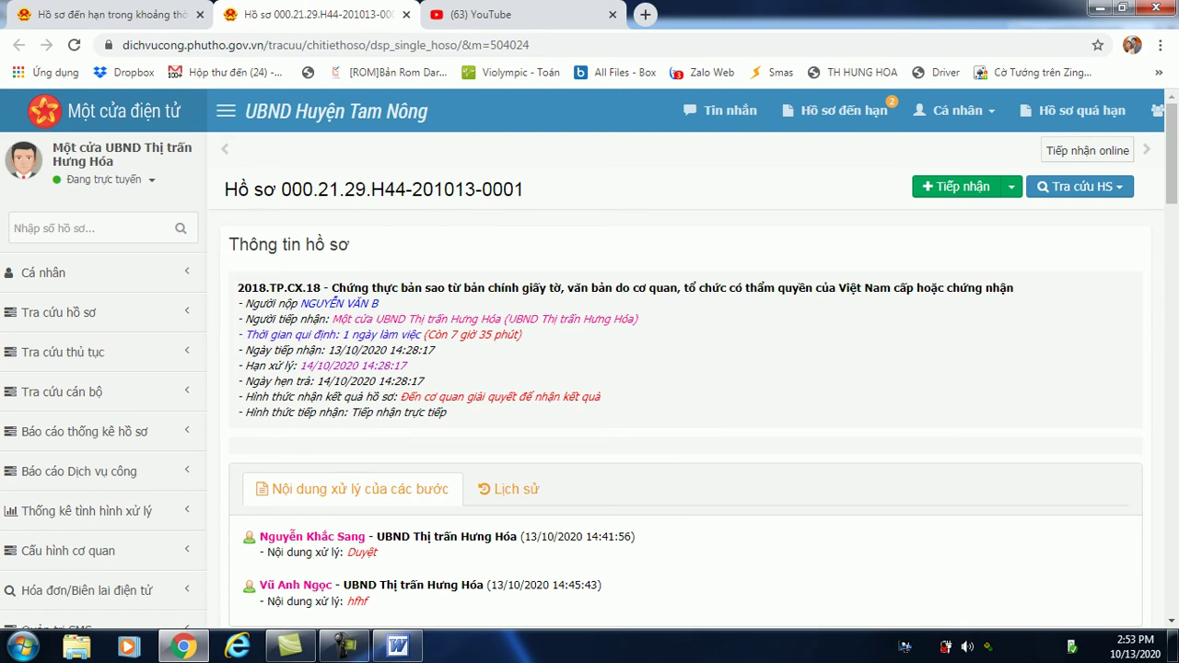
click(120, 153)
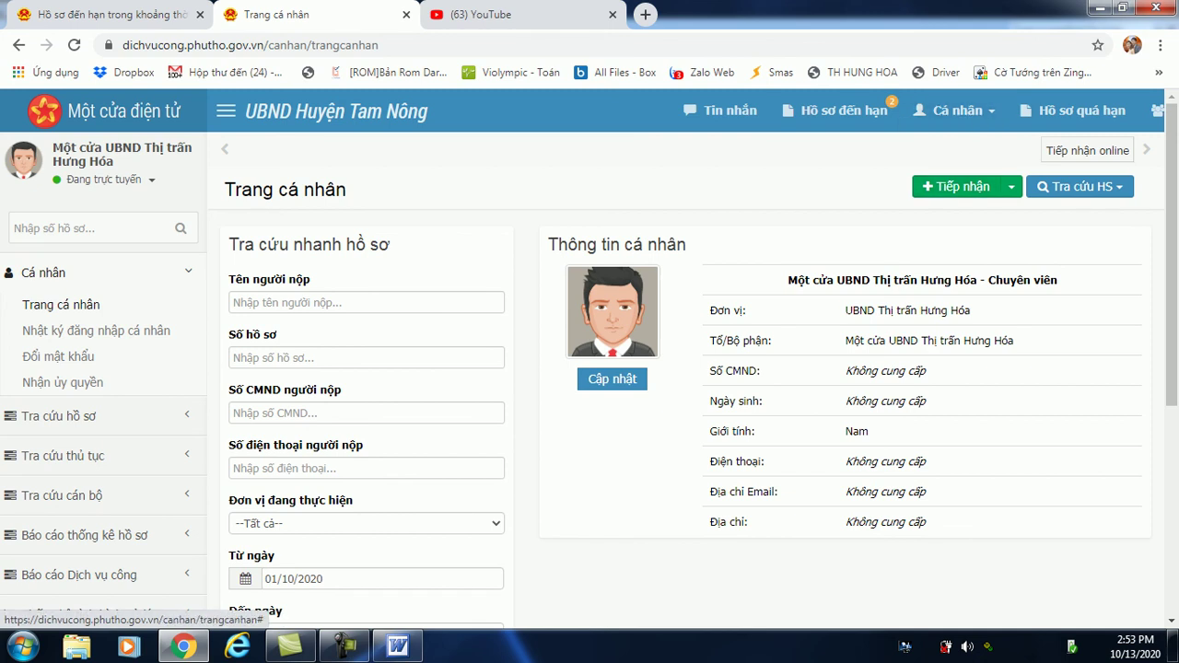
scroll(590, 369, down, 1)
scroll(589, 368, down, 3)
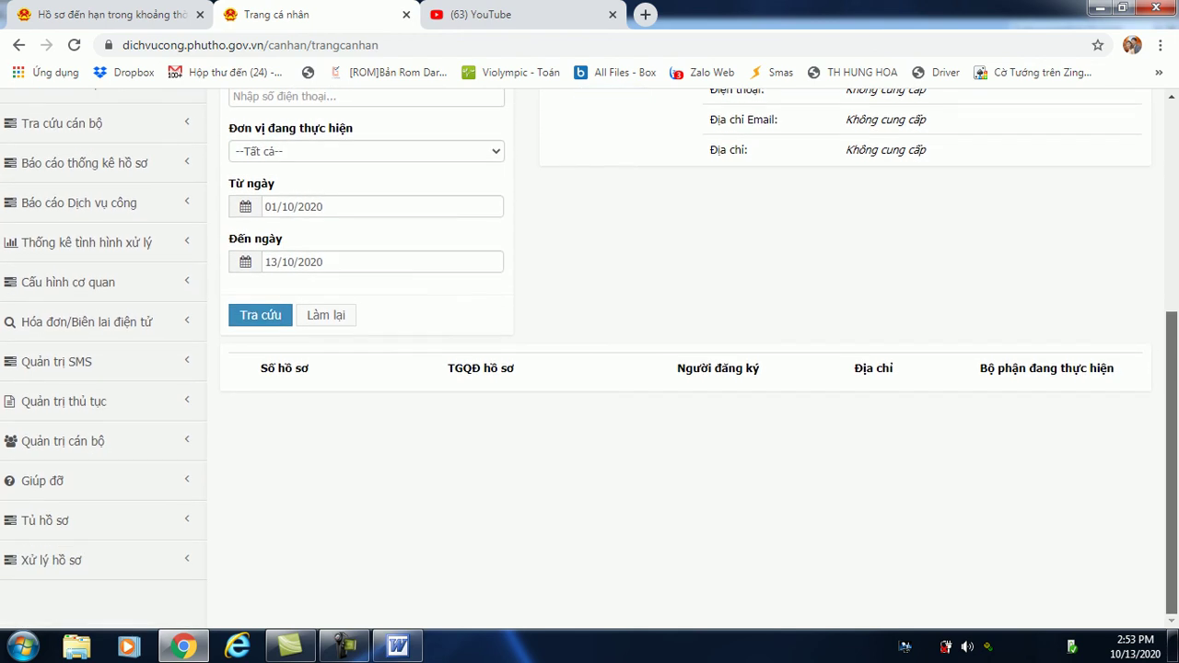
scroll(590, 369, up, 4)
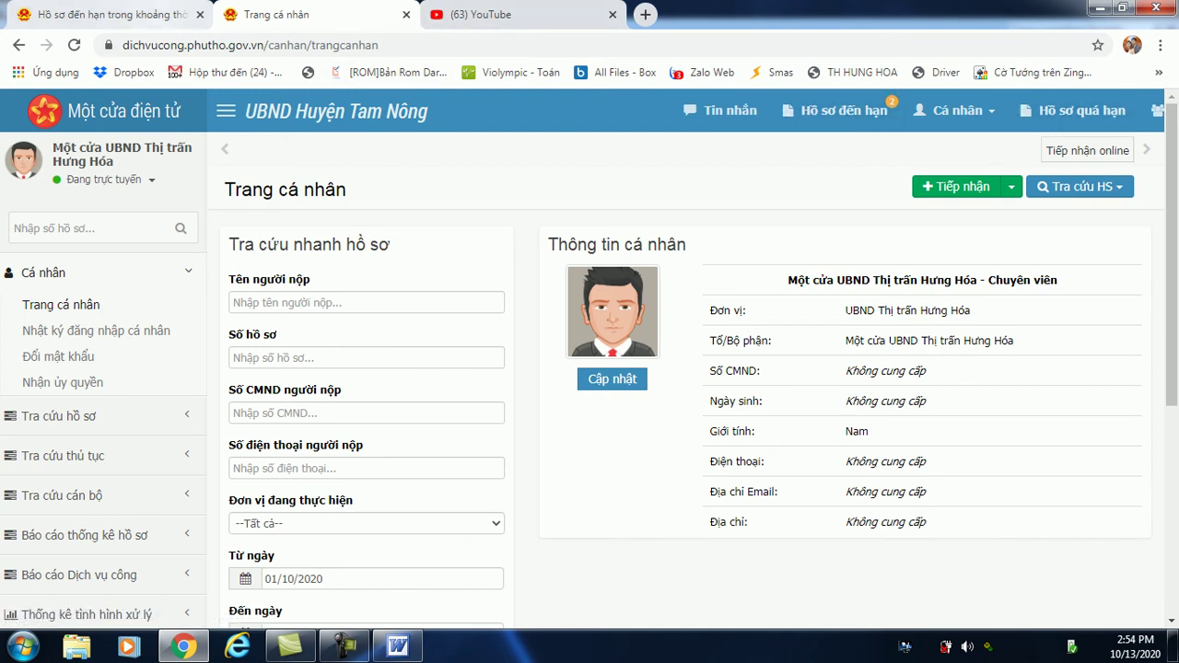
Log out of the one-stop office account and sign in with the specialist's saved login.
key(ctrl+shift+Tab)
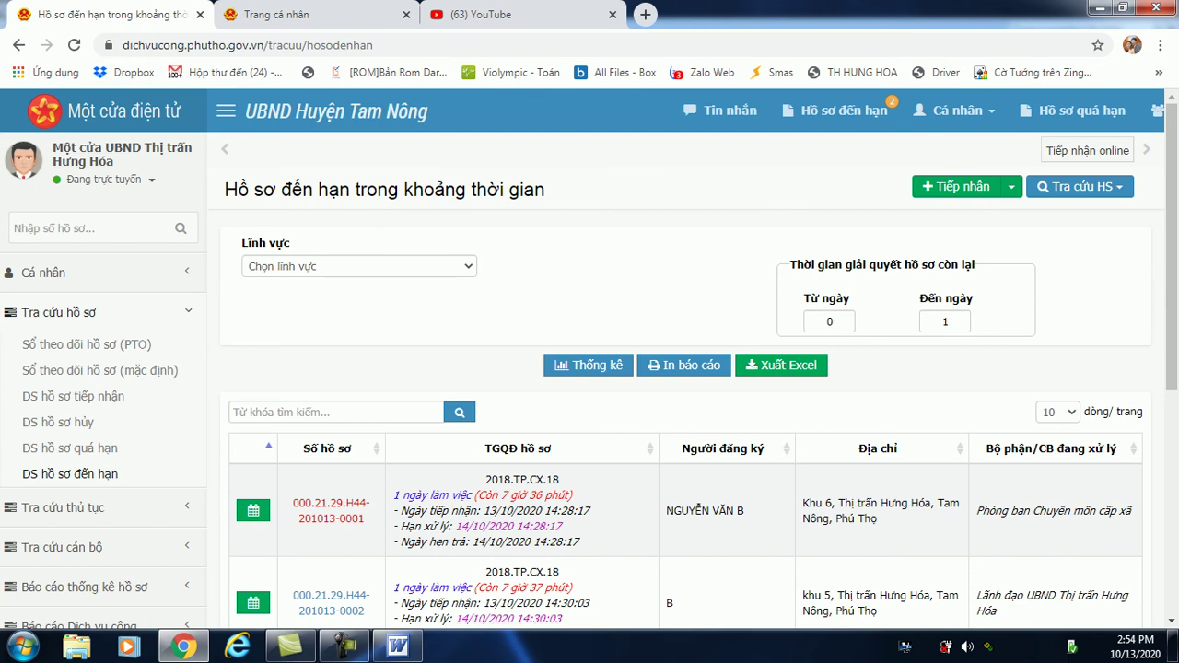
click(103, 180)
click(92, 287)
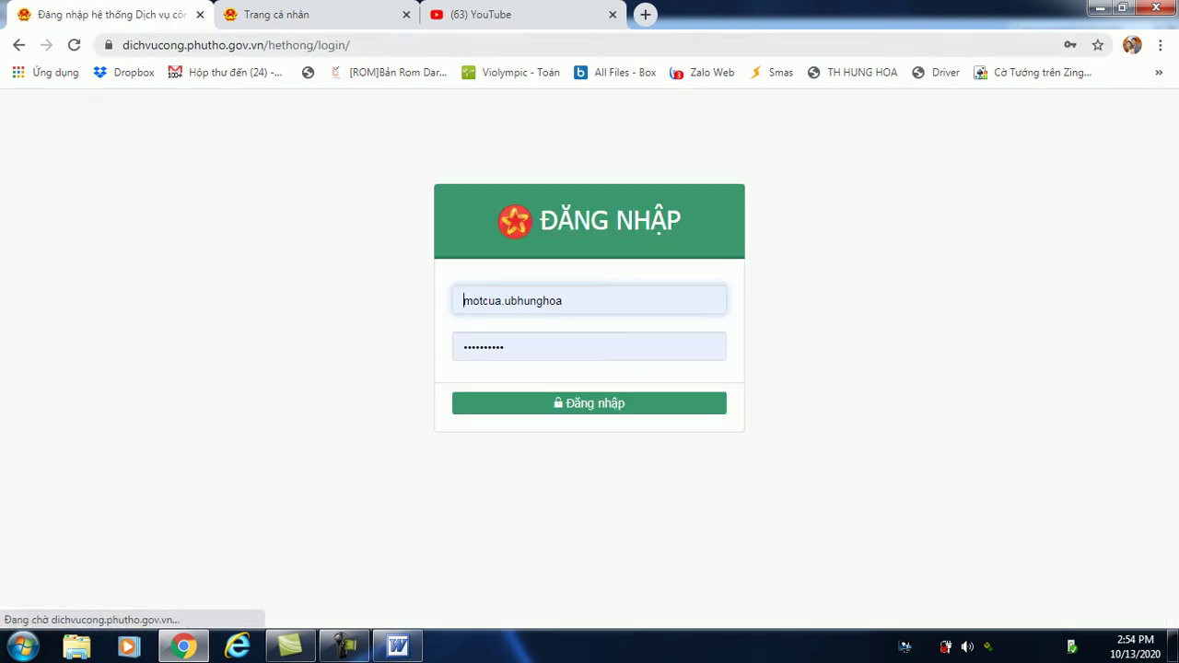
key(Down)
key(Down)
key(Down)
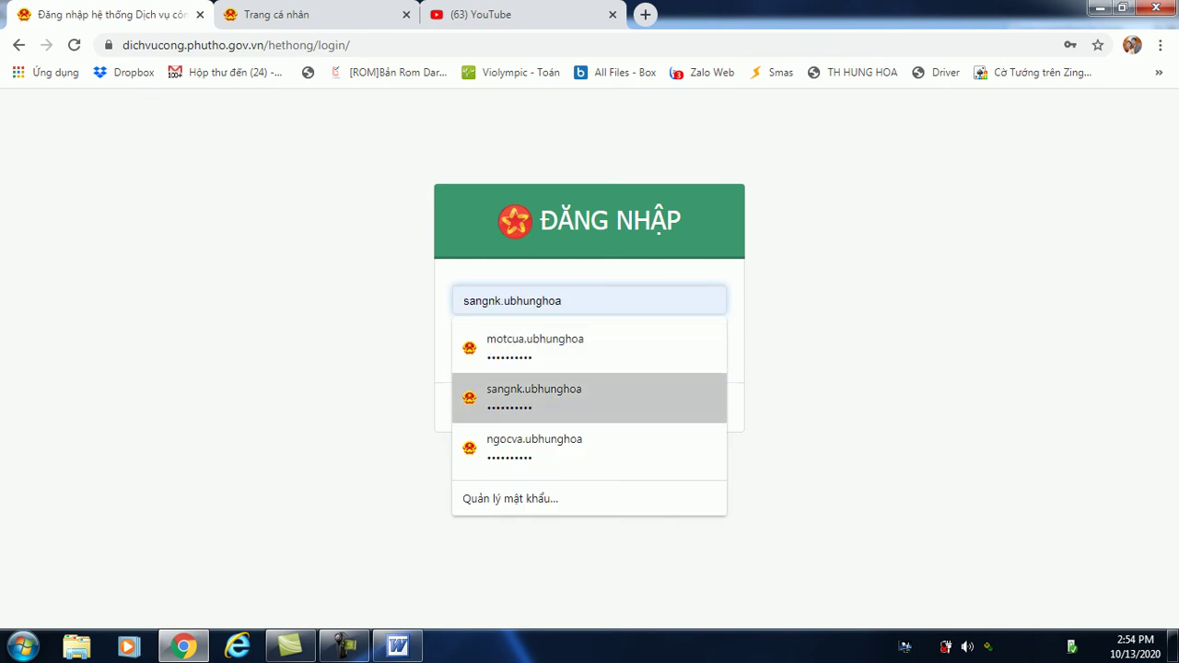
key(Down)
key(Return)
key(Return)
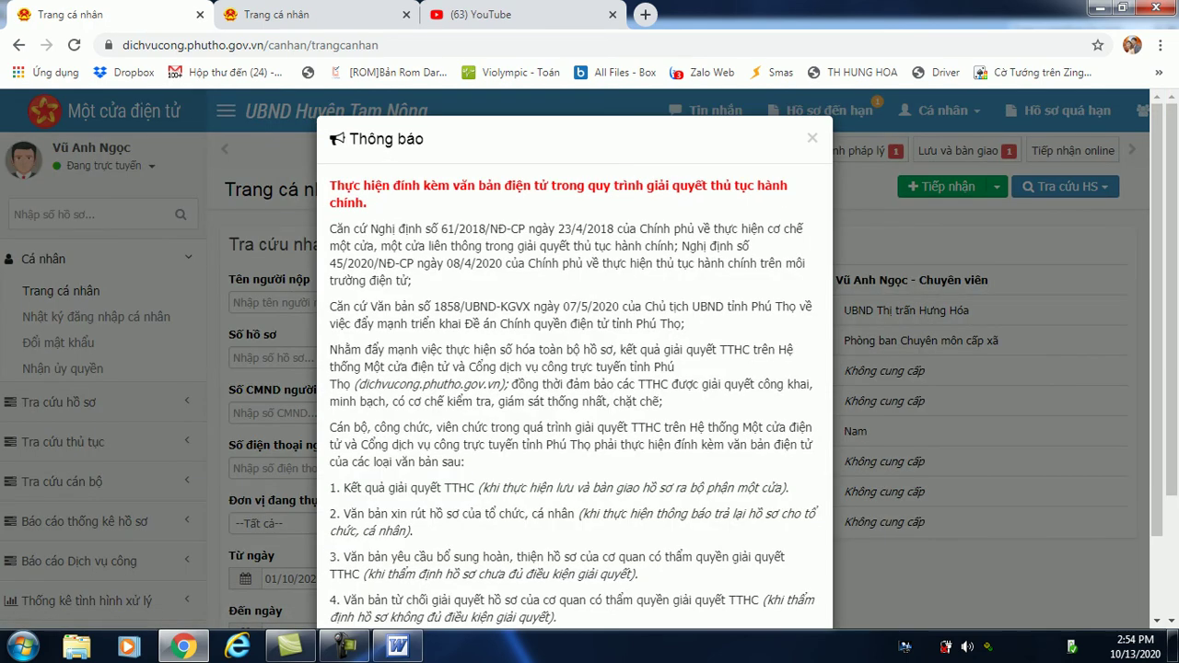
click(811, 137)
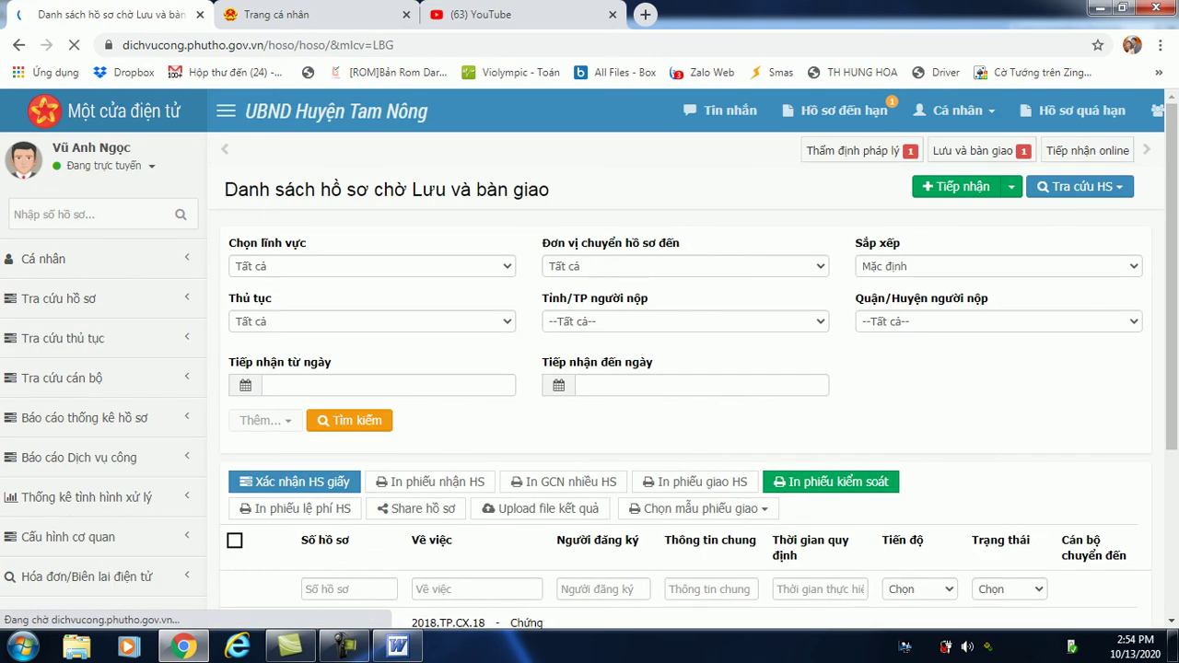
scroll(590, 359, down, 3)
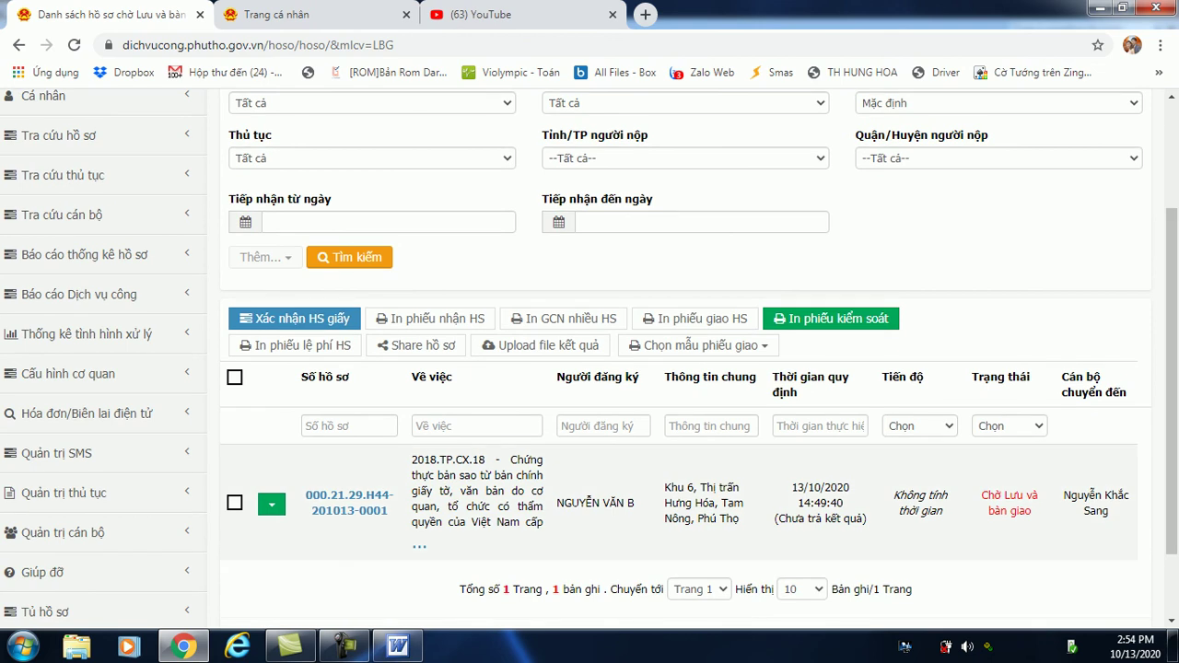
click(349, 503)
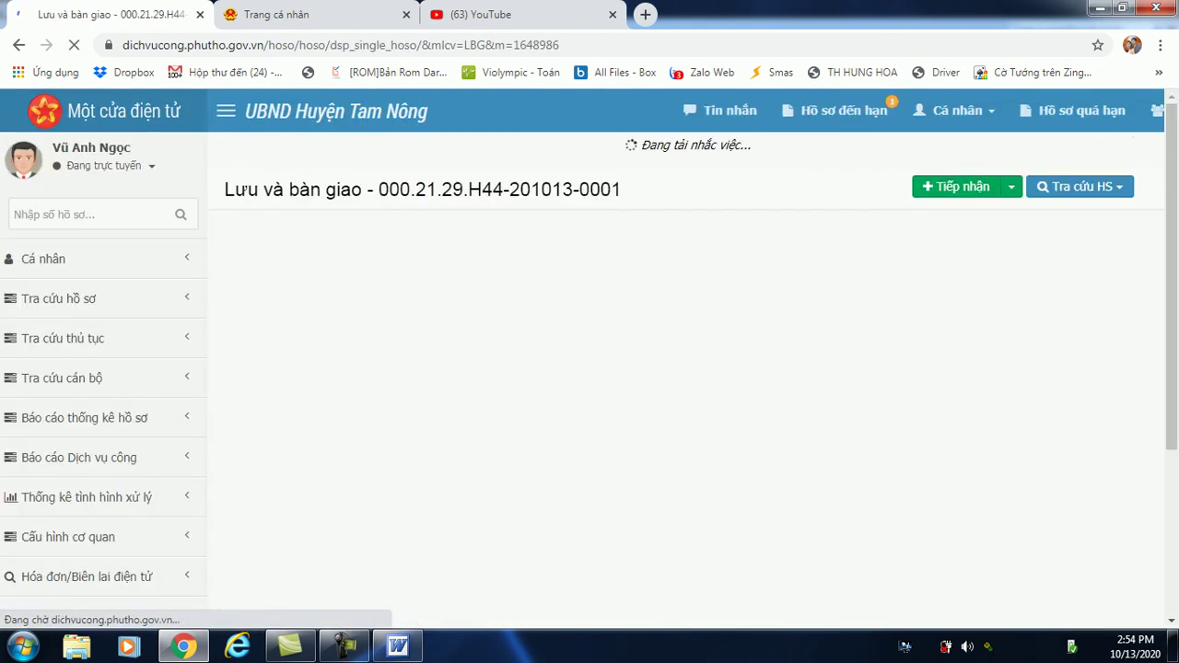
Choose the Hưng Hóa one-stop officer as recipient and confirm Chuyển bước kế tiếp.
scroll(590, 360, down, 4)
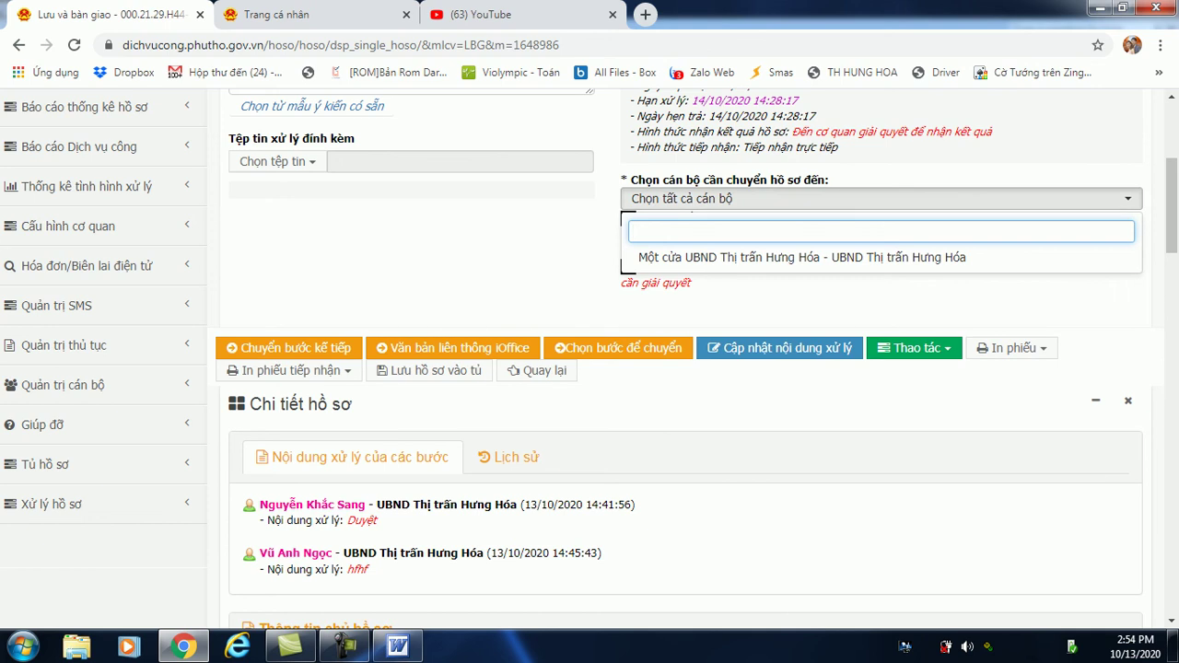
key(Down)
key(Return)
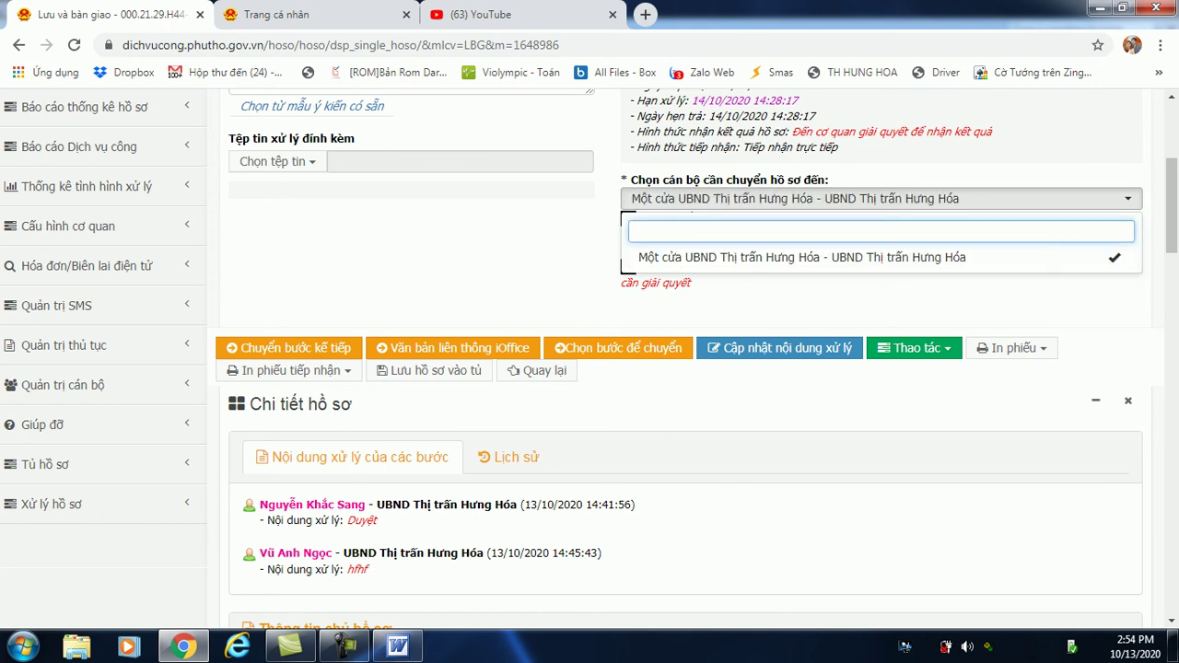
key(Escape)
click(289, 347)
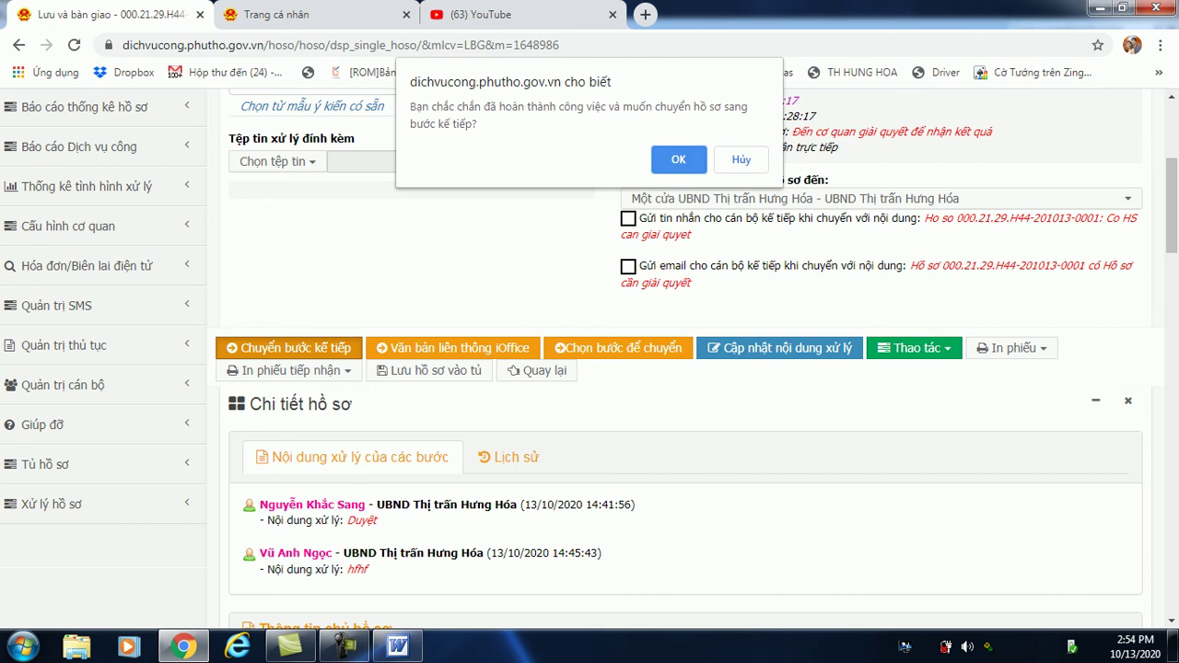
key(Return)
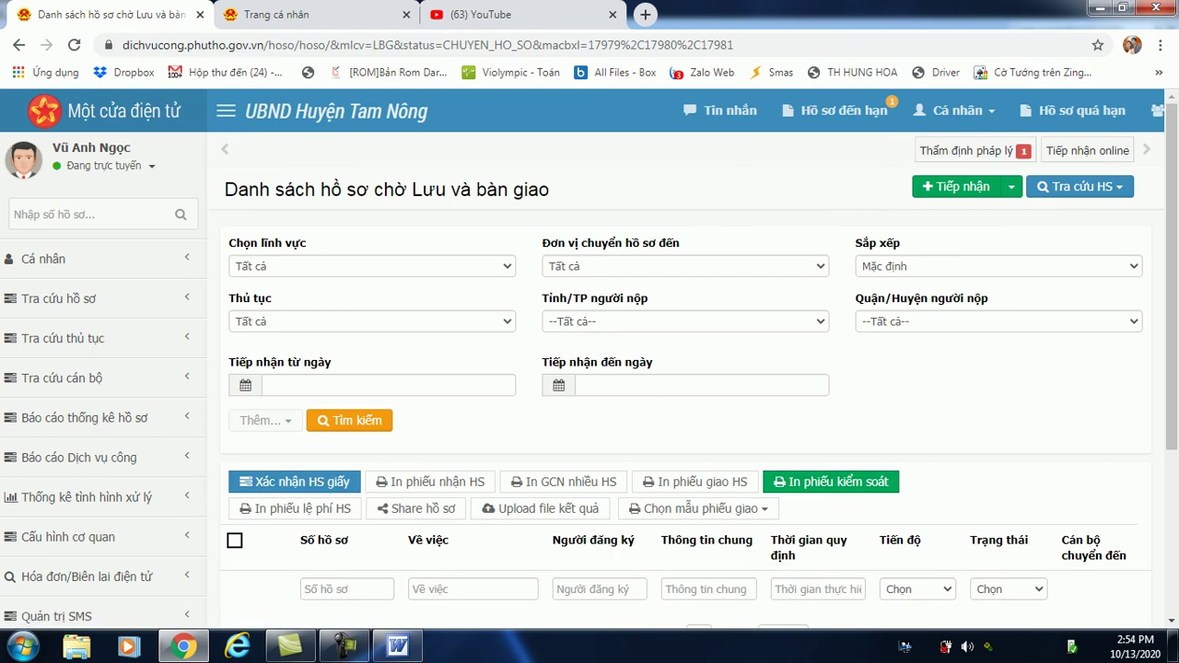
click(104, 165)
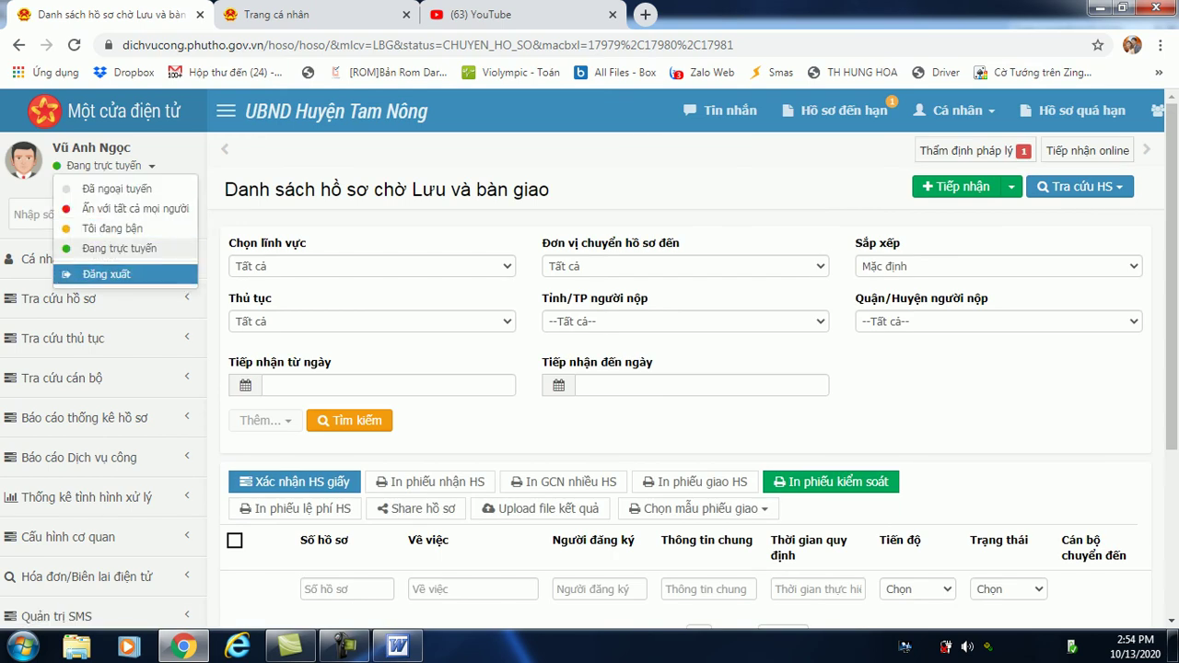
Log out of the specialist account, sign in with the one-stop office's saved login, dismiss the notice.
click(92, 275)
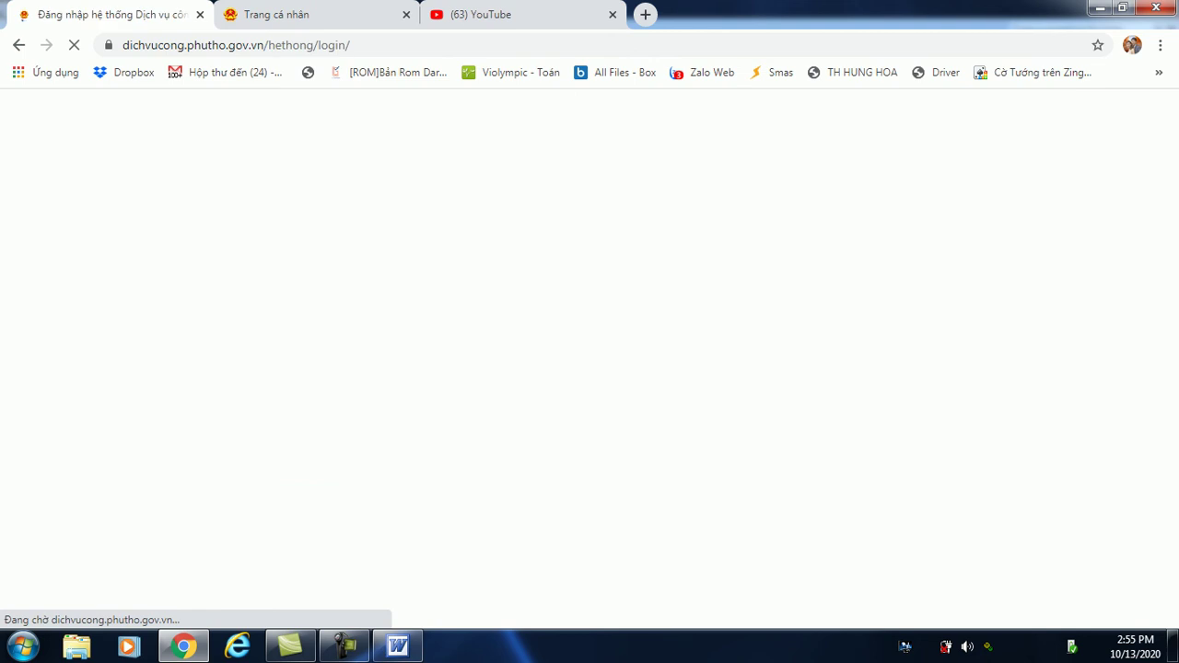
click(464, 300)
key(Down)
key(Down)
key(Return)
key(Return)
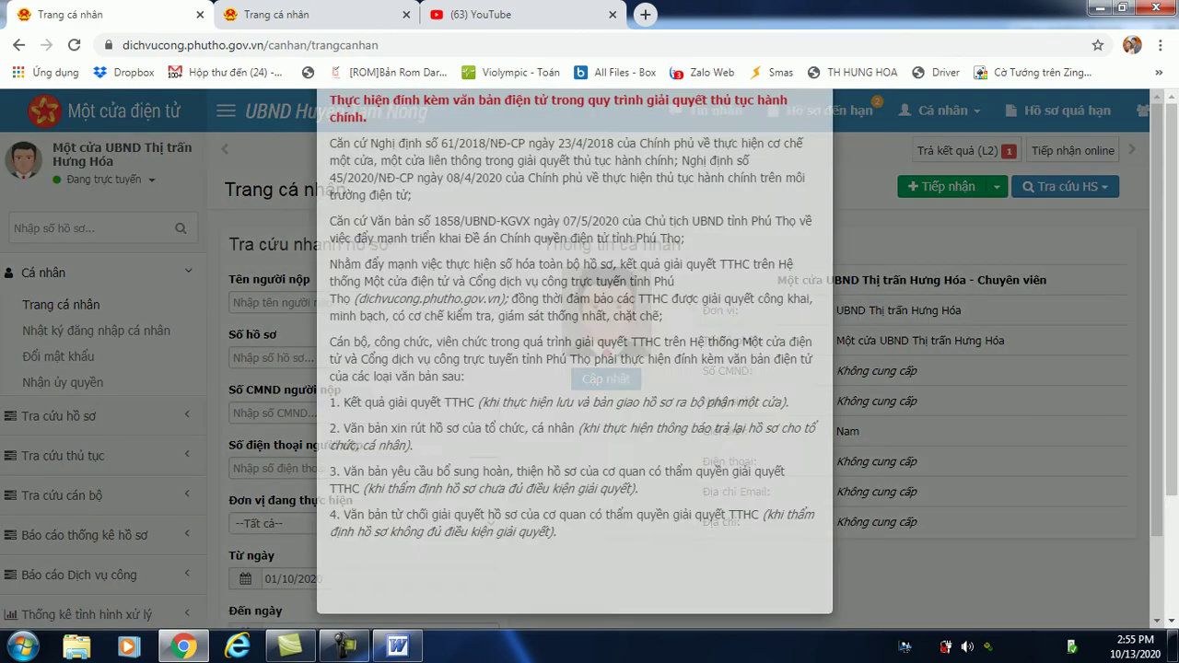
key(Escape)
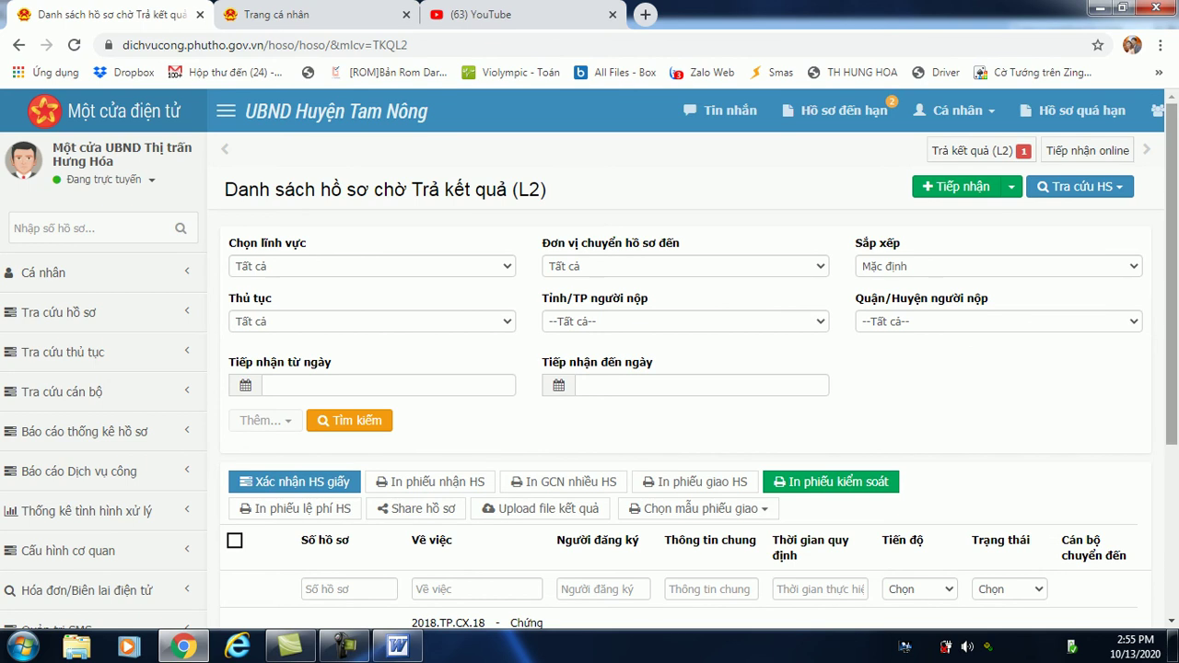
scroll(590, 360, down, 3)
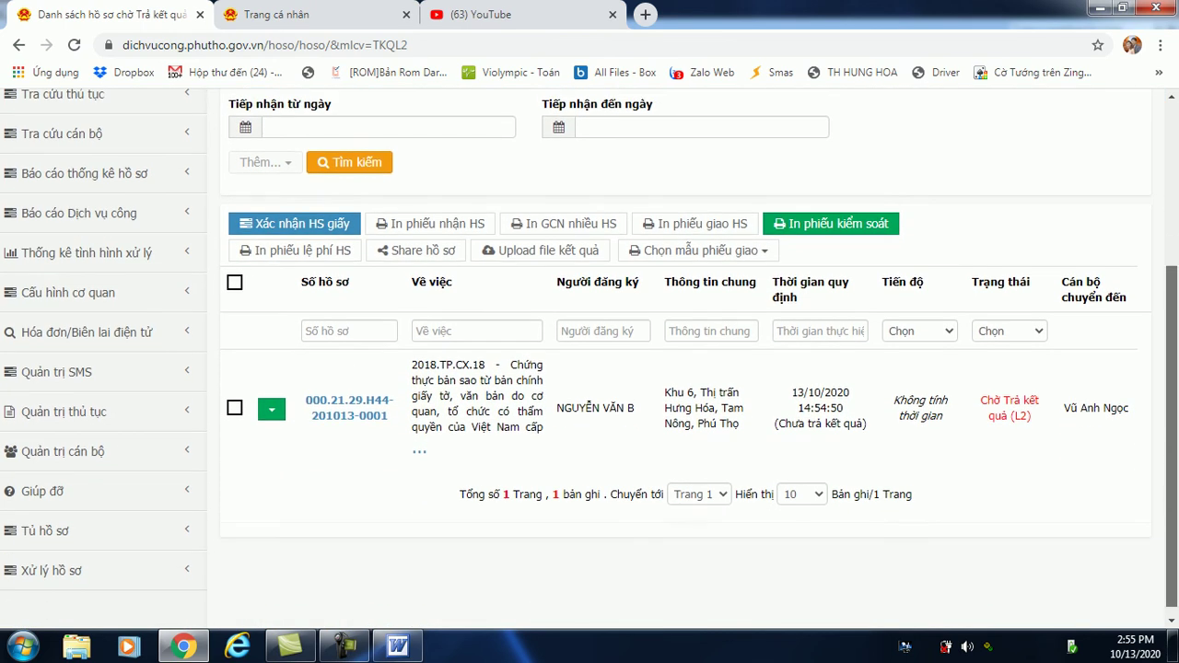
click(271, 408)
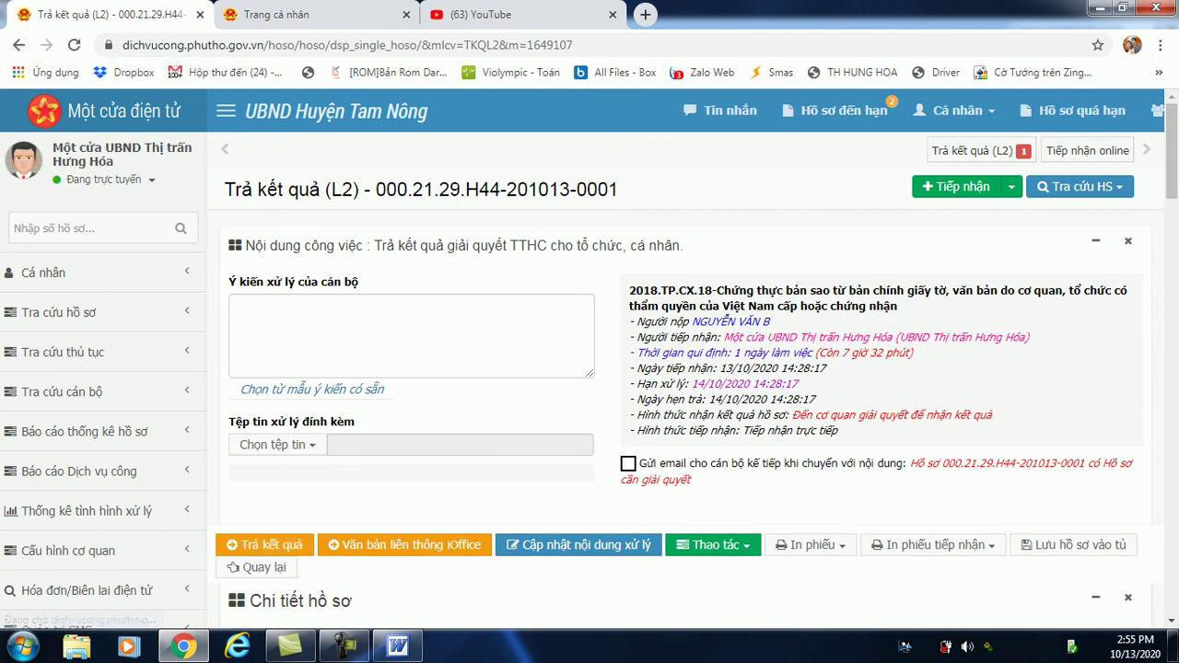
scroll(589, 359, down, 4)
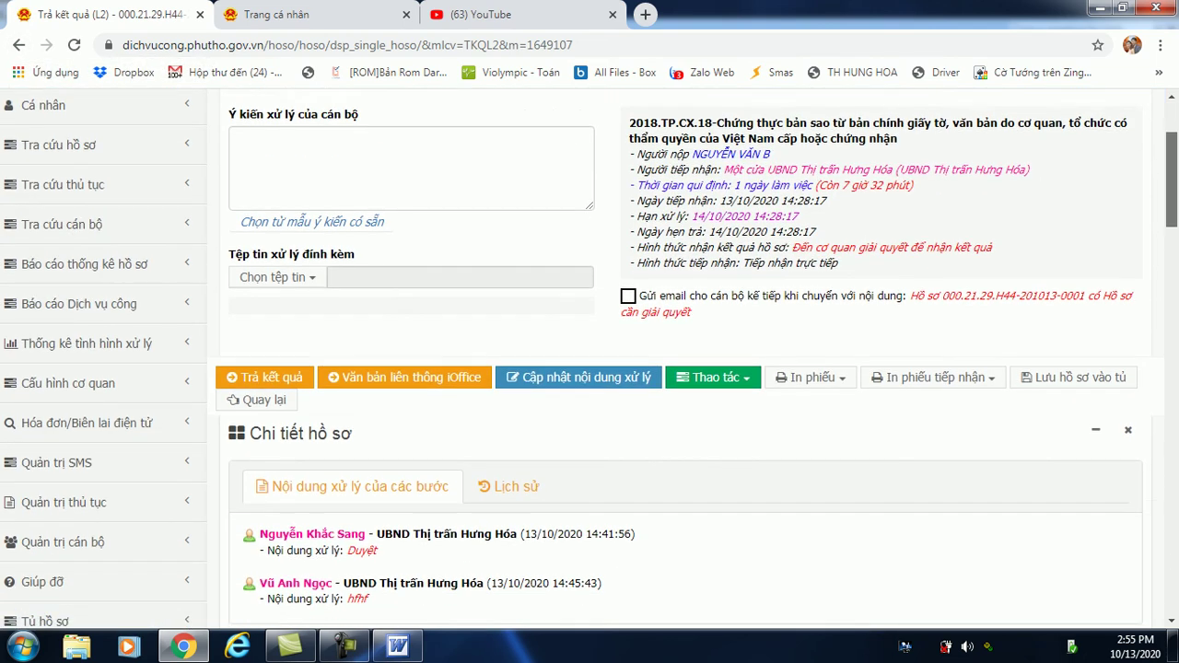
scroll(590, 360, up, 4)
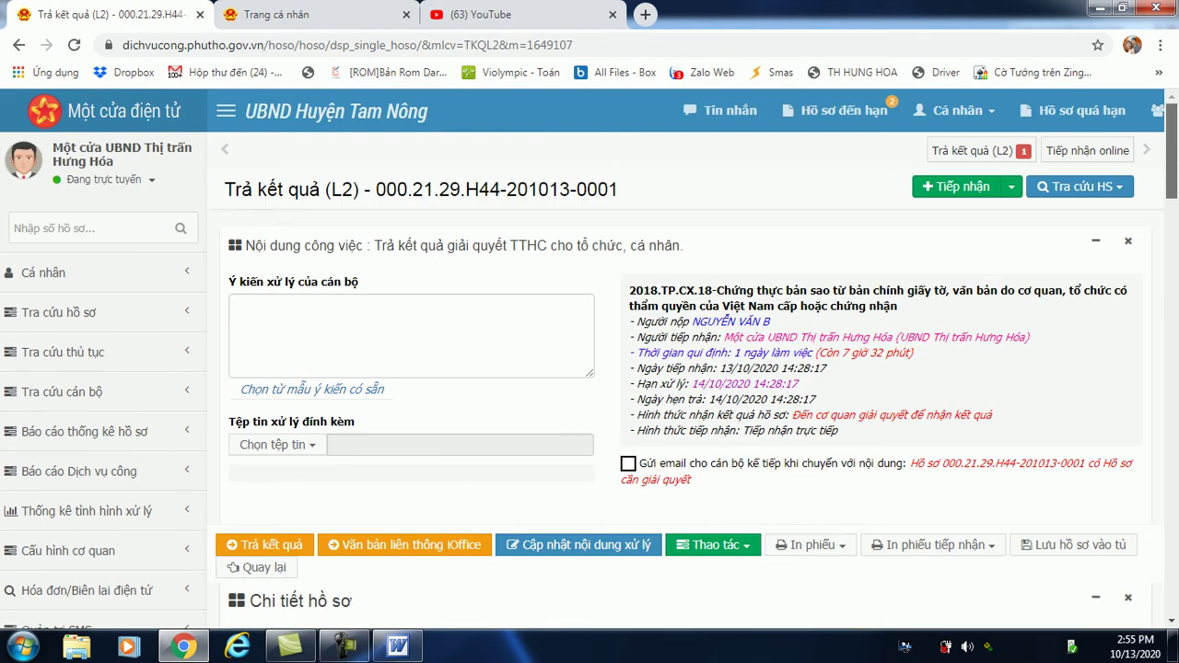
key(alt+Left)
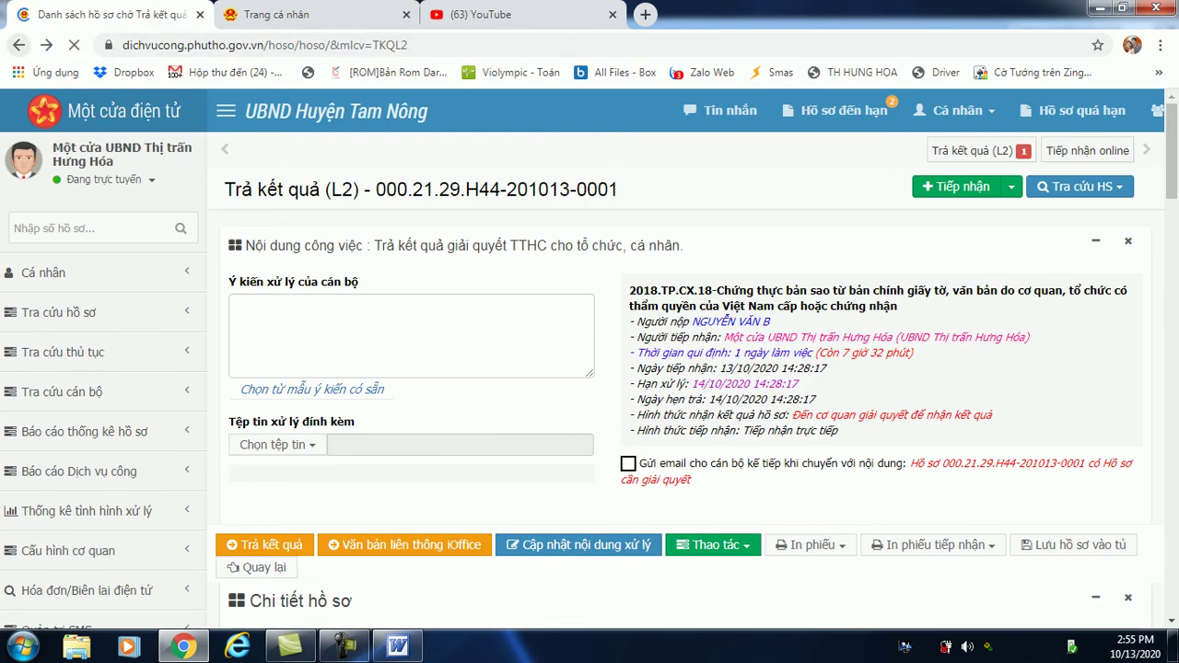
click(233, 407)
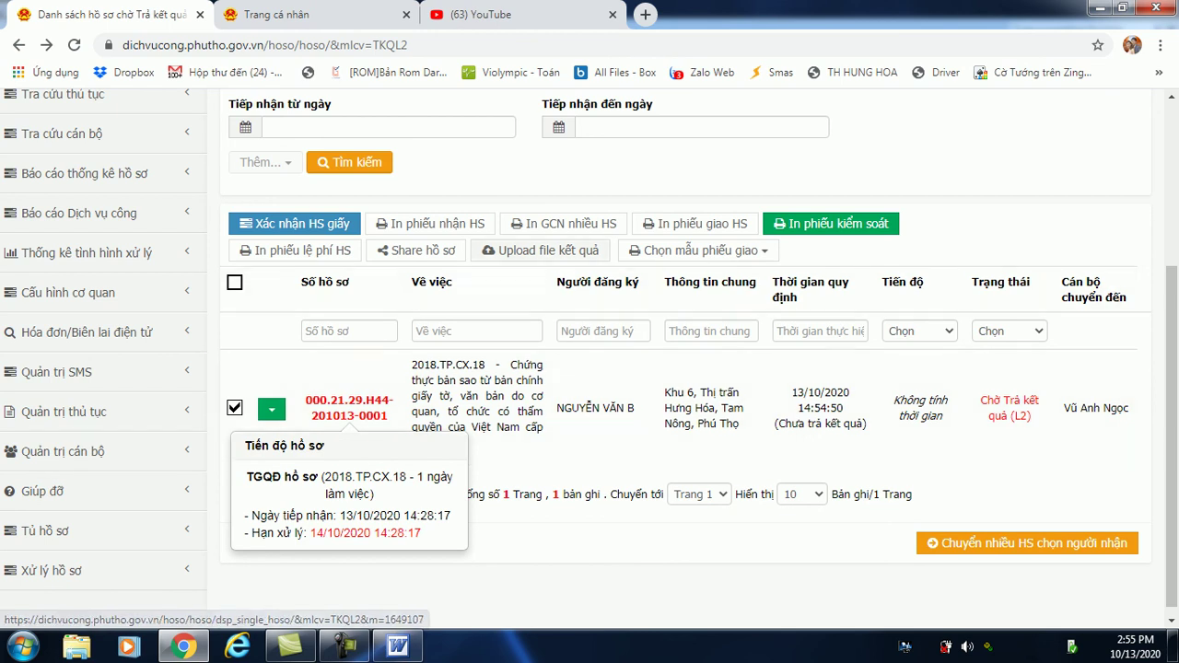
click(540, 250)
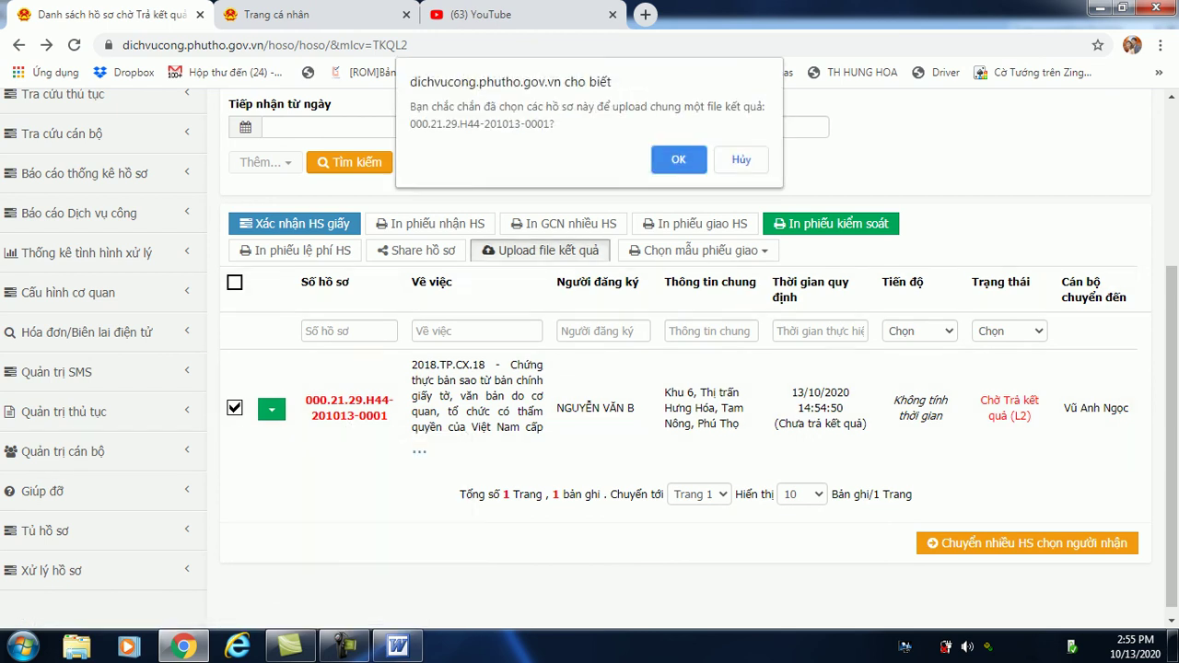
click(678, 160)
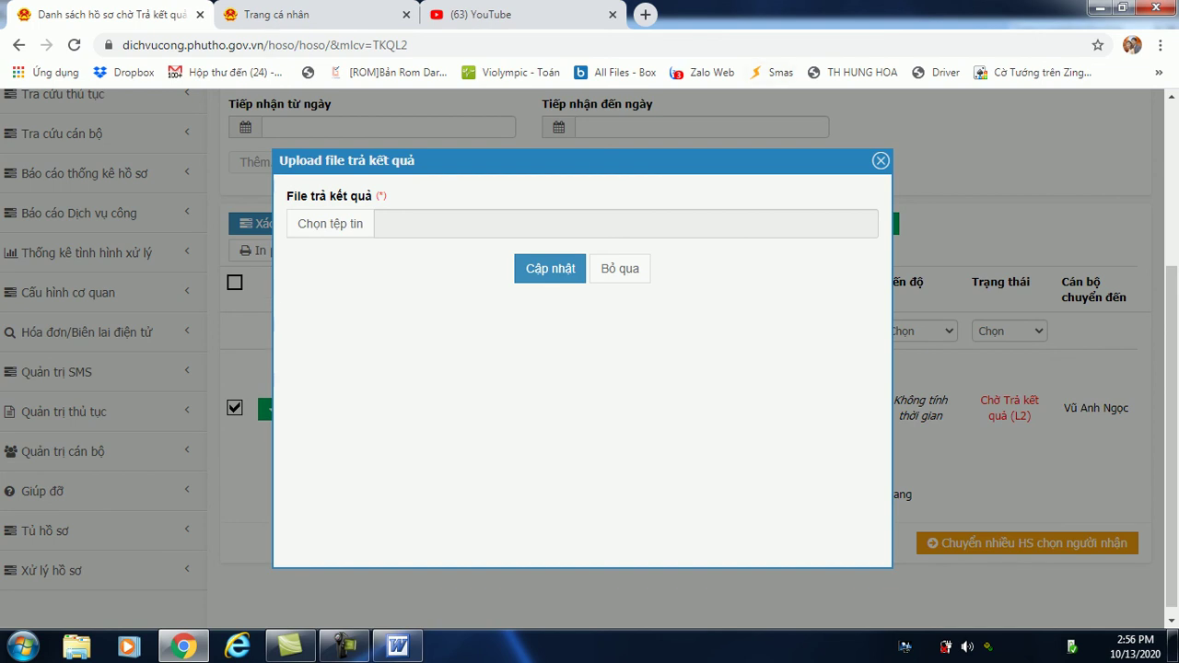
key(Escape)
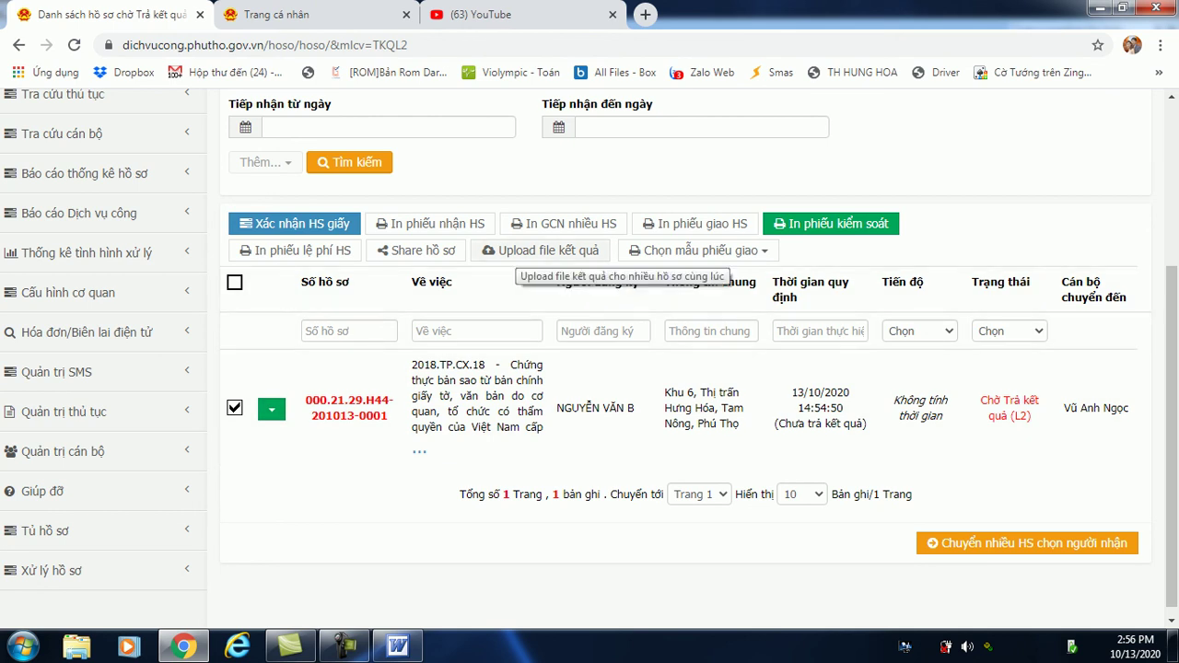
click(544, 251)
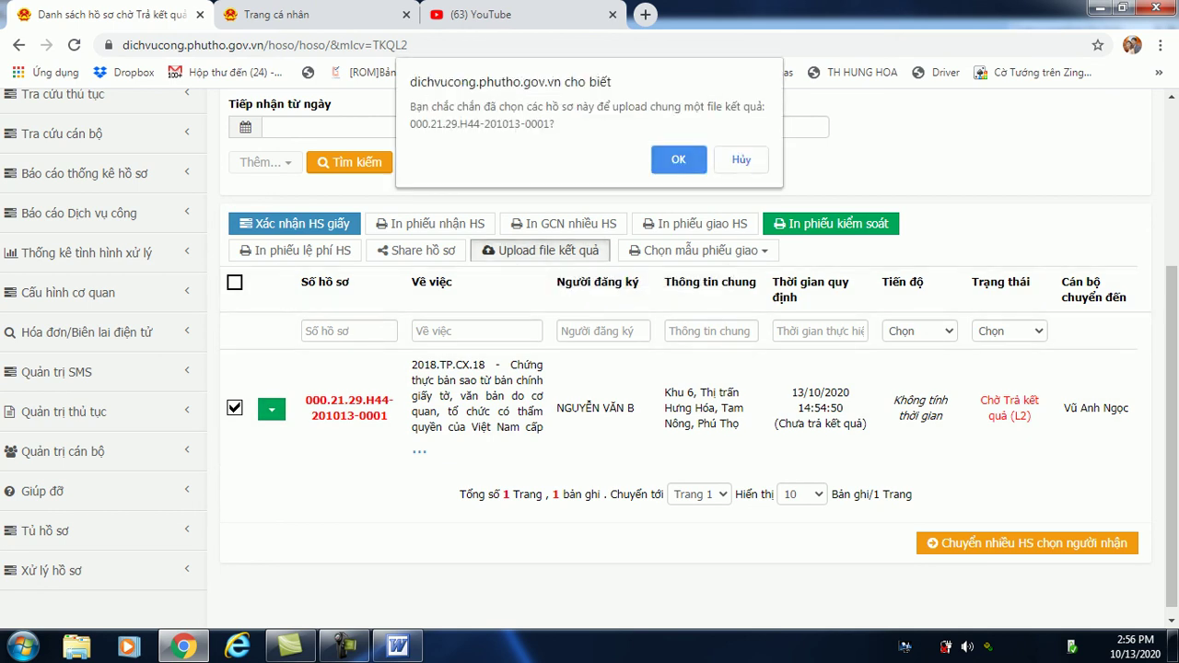
key(Return)
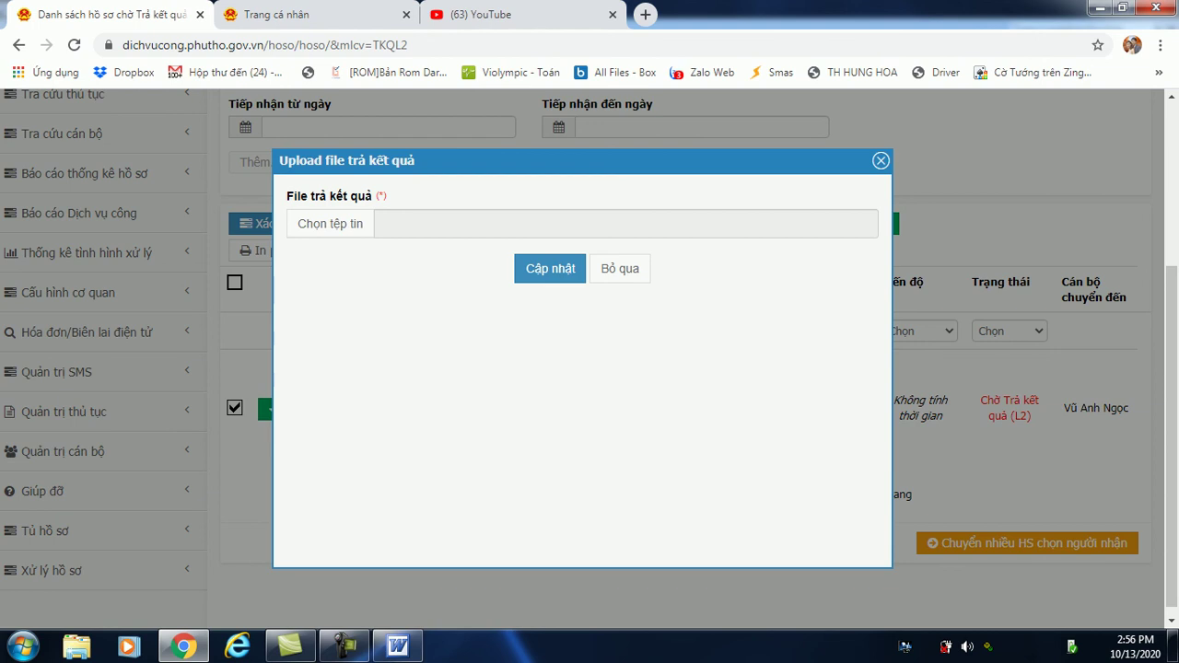
key(Escape)
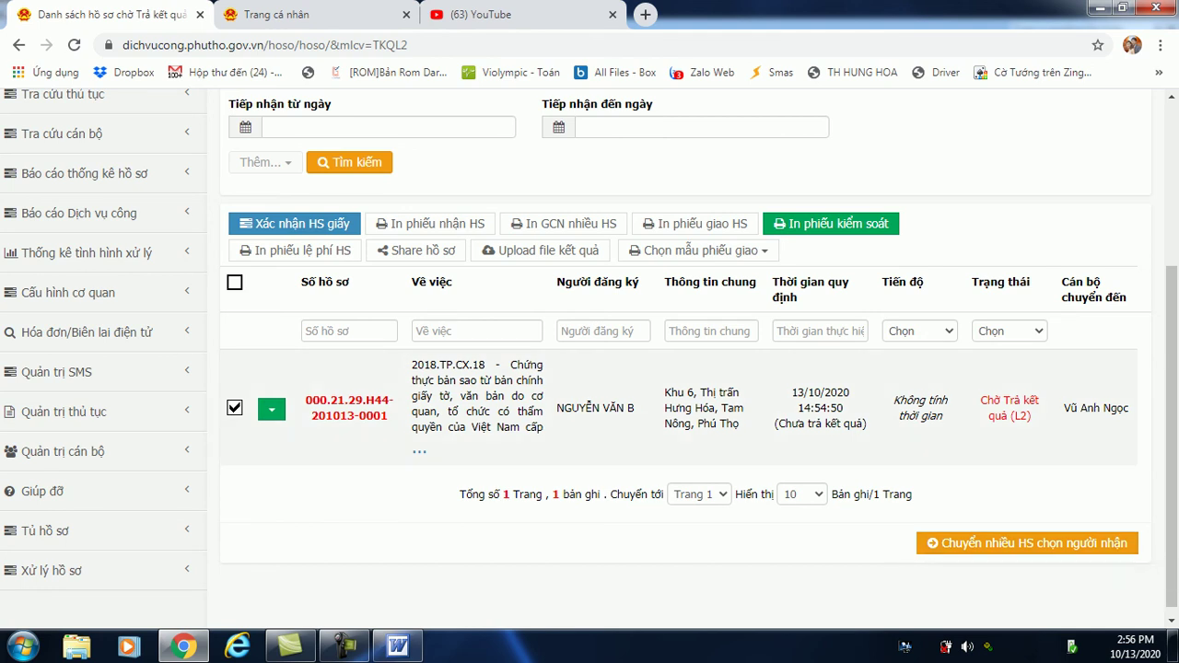
click(350, 408)
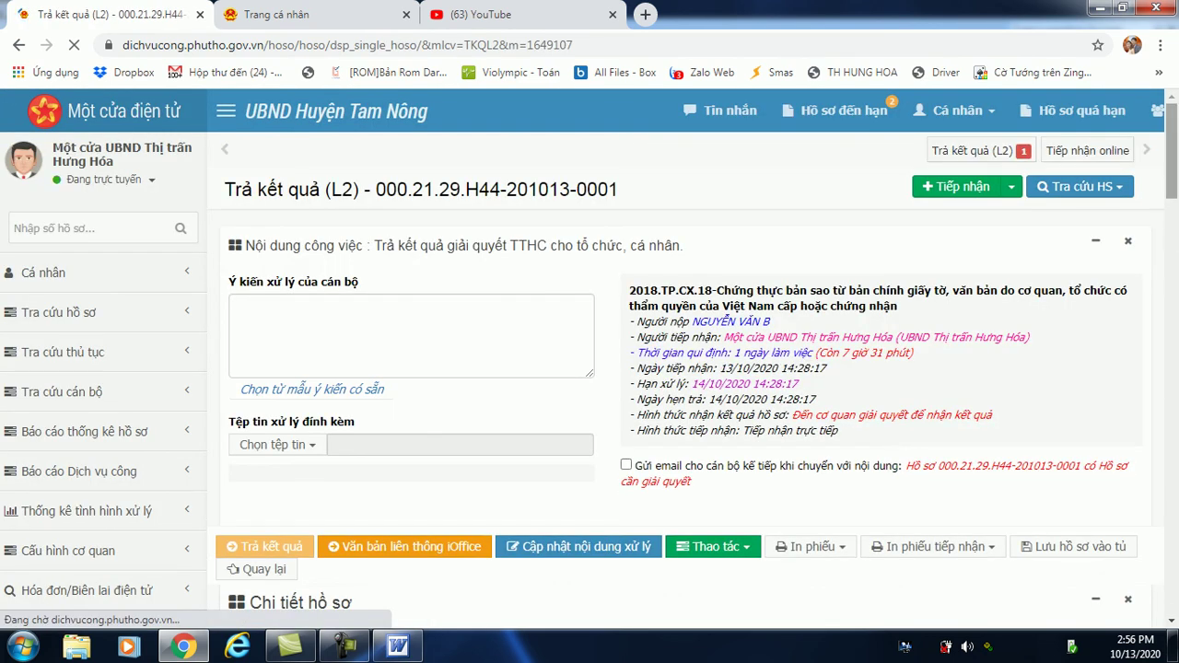
scroll(589, 359, down, 2)
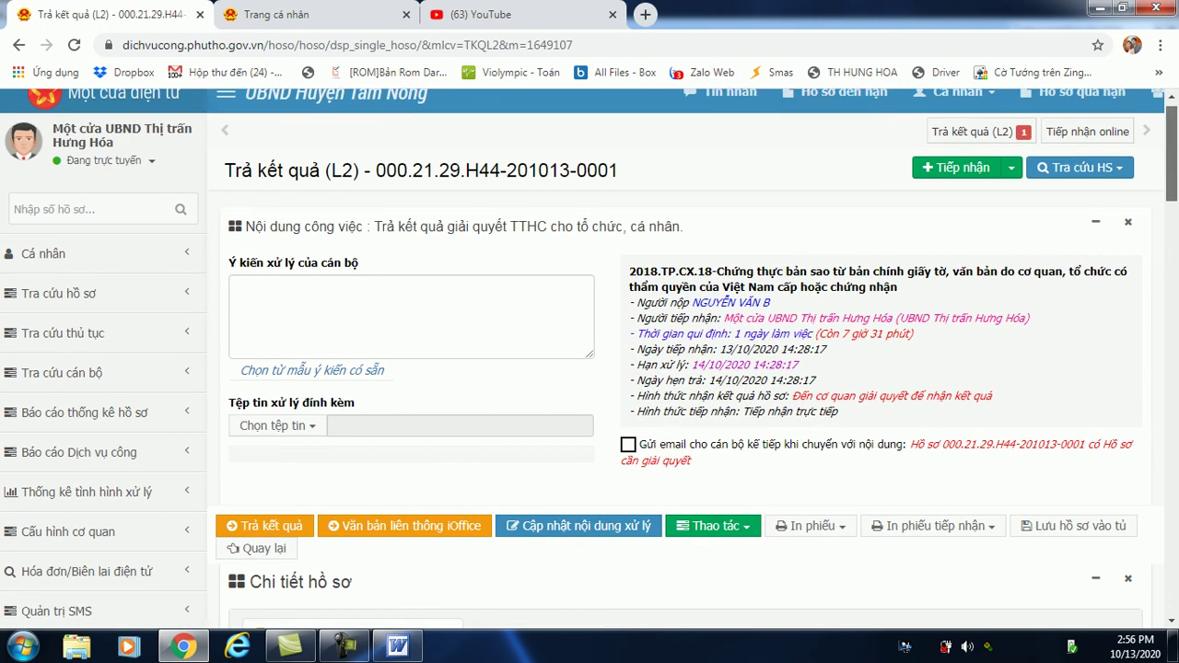
scroll(589, 359, down, 2)
scroll(590, 359, down, 1)
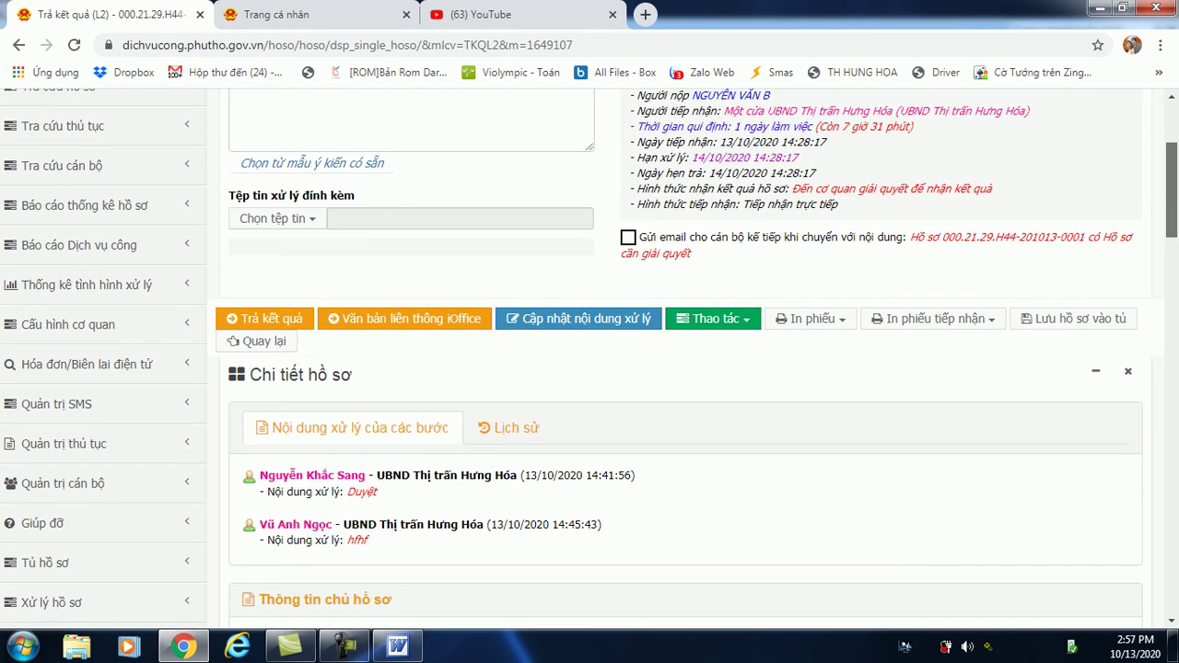
scroll(590, 359, up, 3)
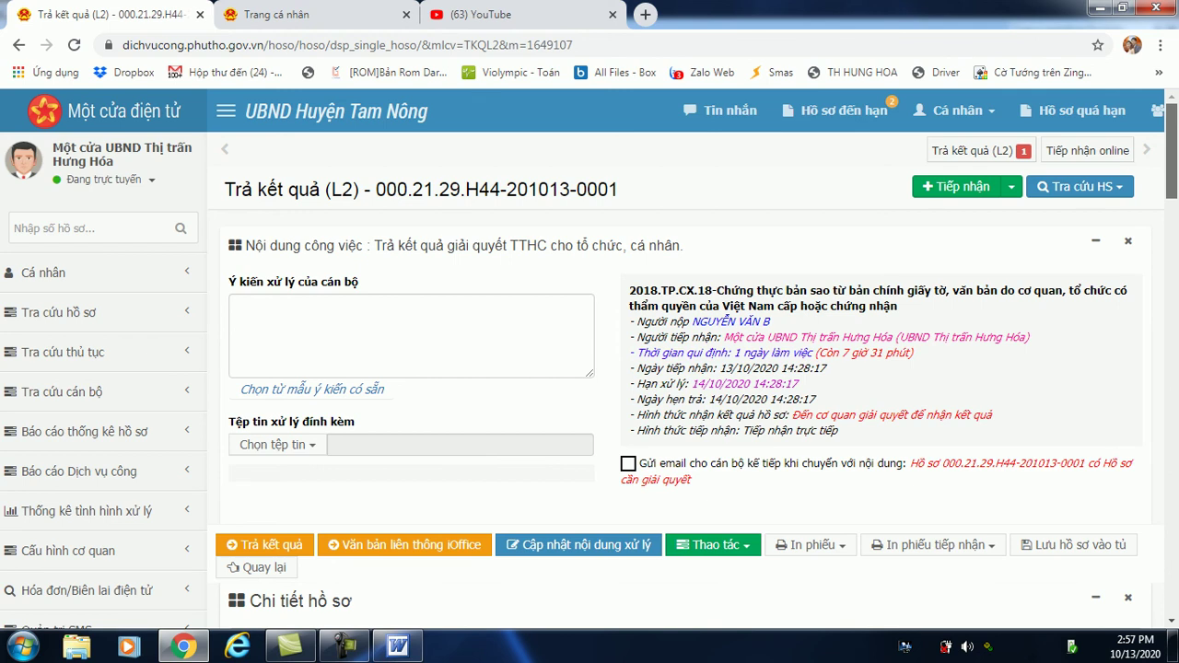
scroll(589, 360, down, 5)
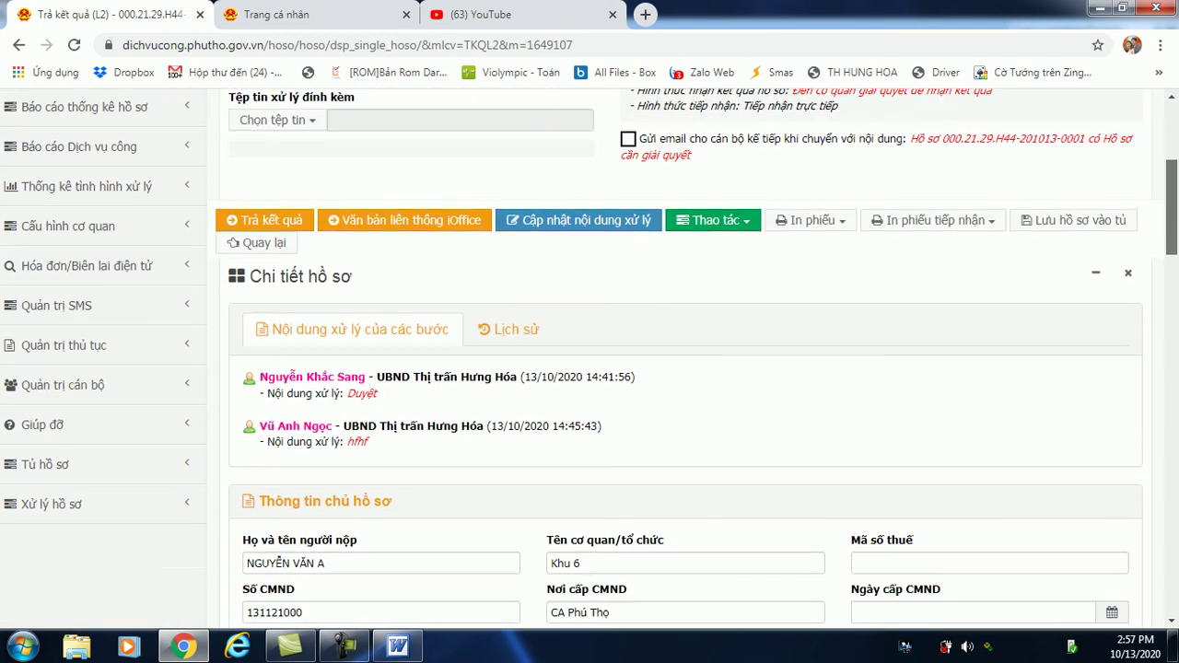
scroll(590, 359, down, 2)
scroll(589, 359, up, 7)
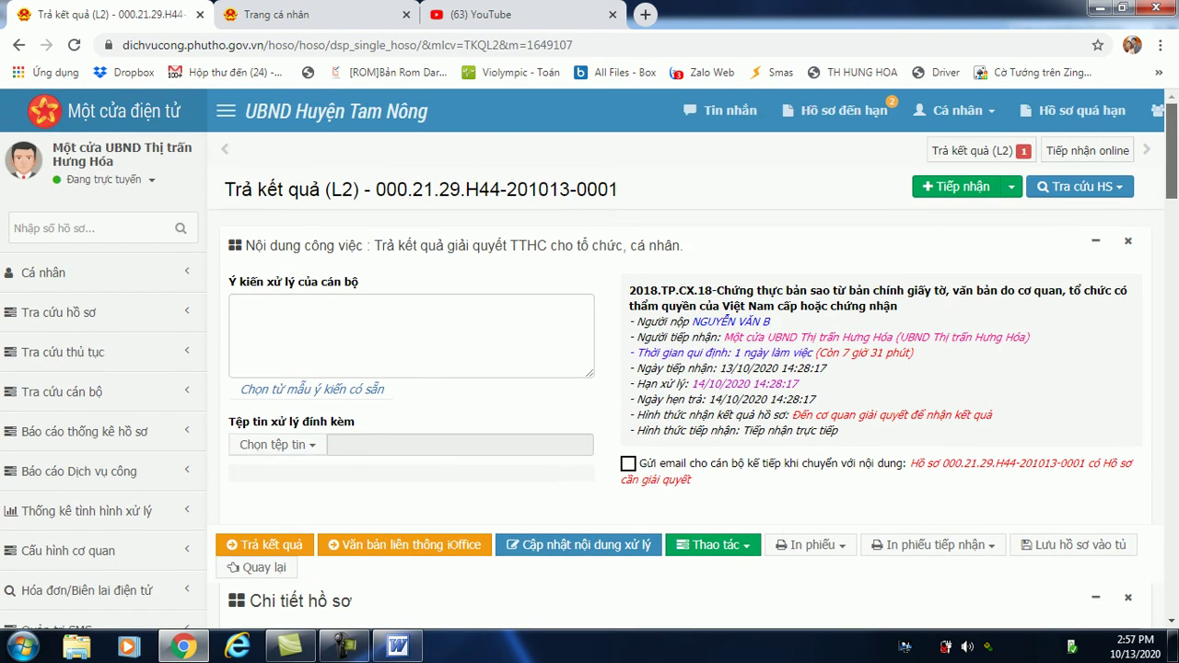
click(18, 45)
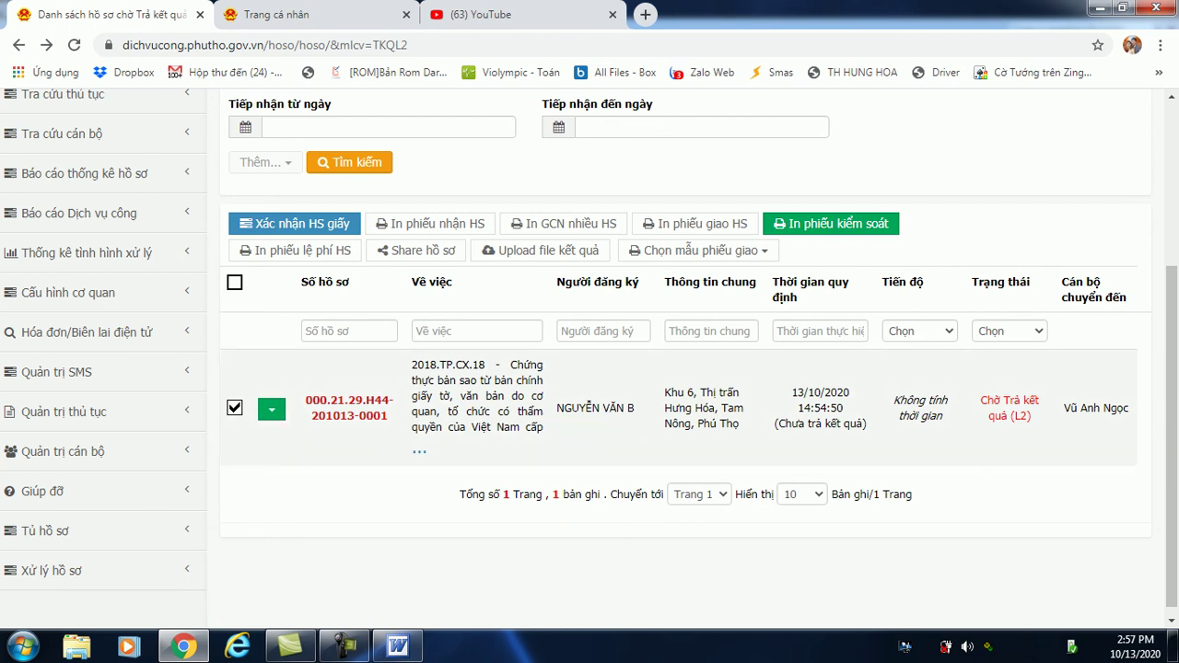
click(235, 407)
click(234, 407)
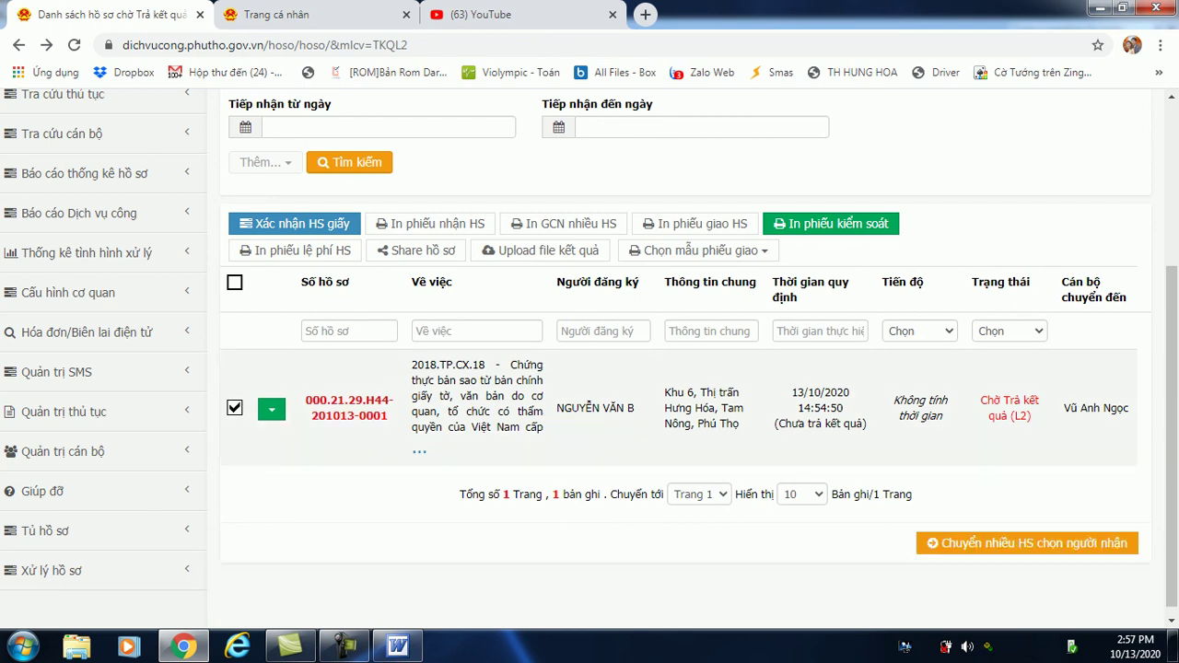
click(1027, 543)
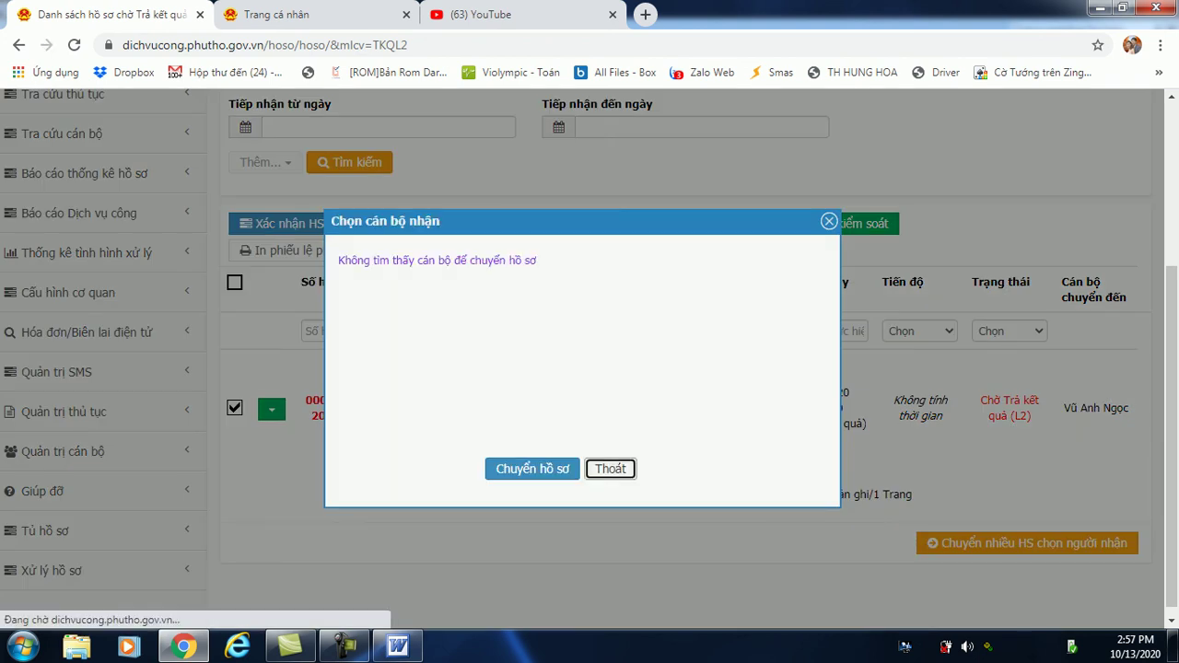
click(610, 468)
scroll(589, 359, up, 3)
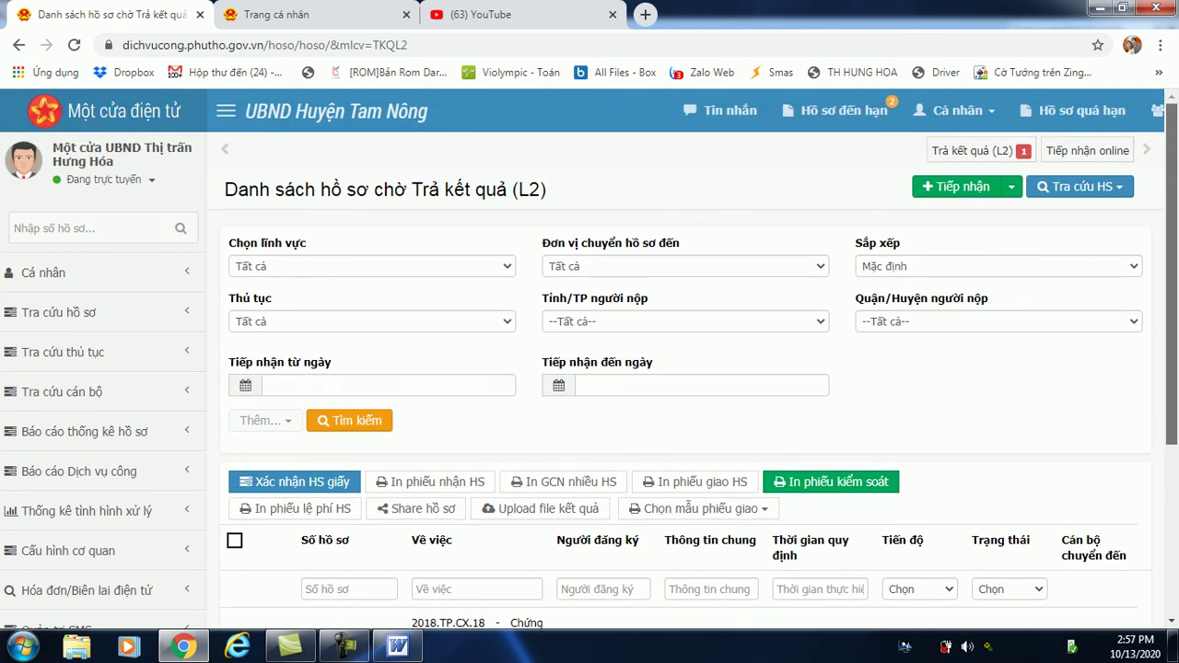
scroll(589, 359, down, 2)
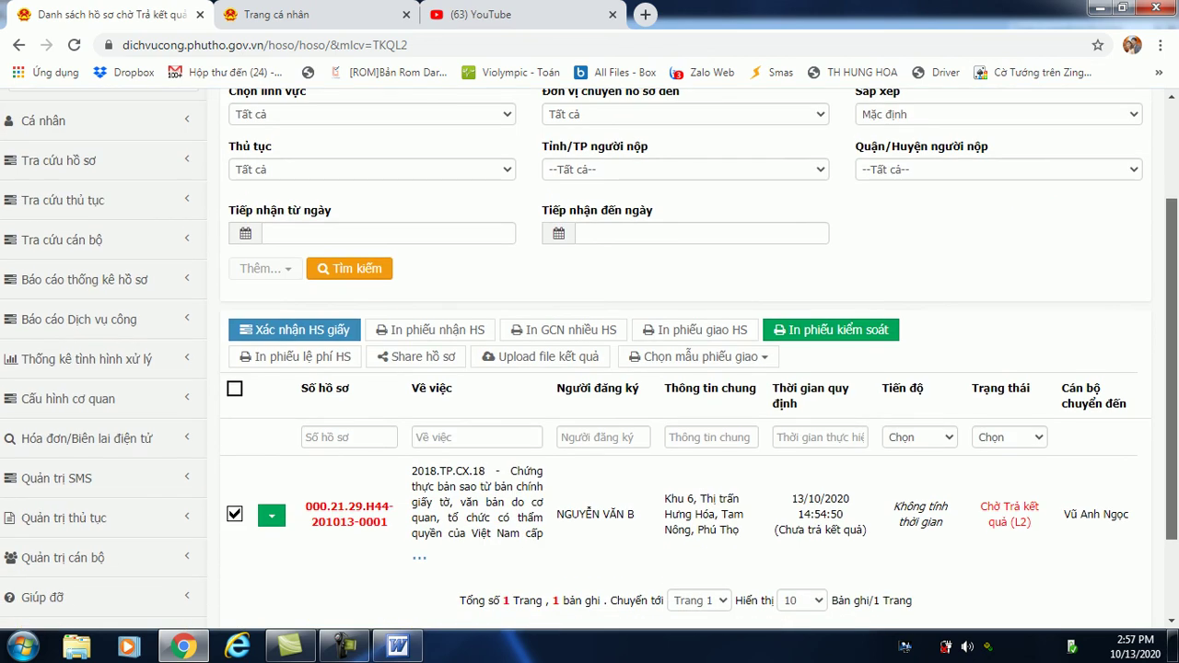
scroll(589, 359, down, 2)
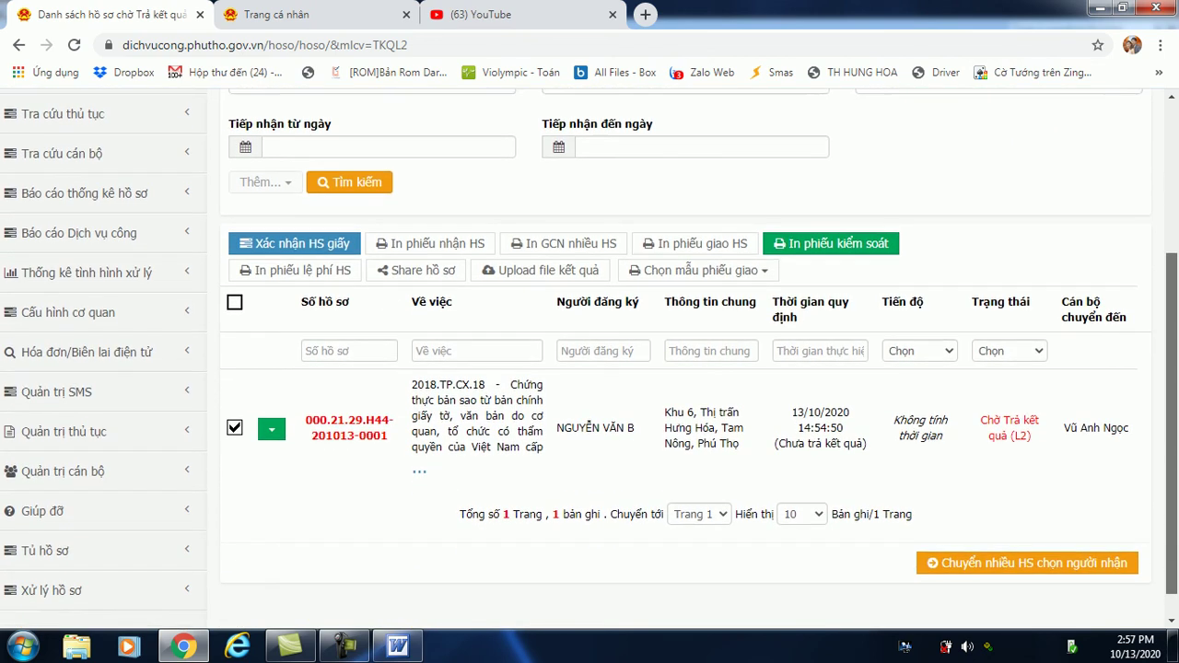
scroll(590, 359, down, 1)
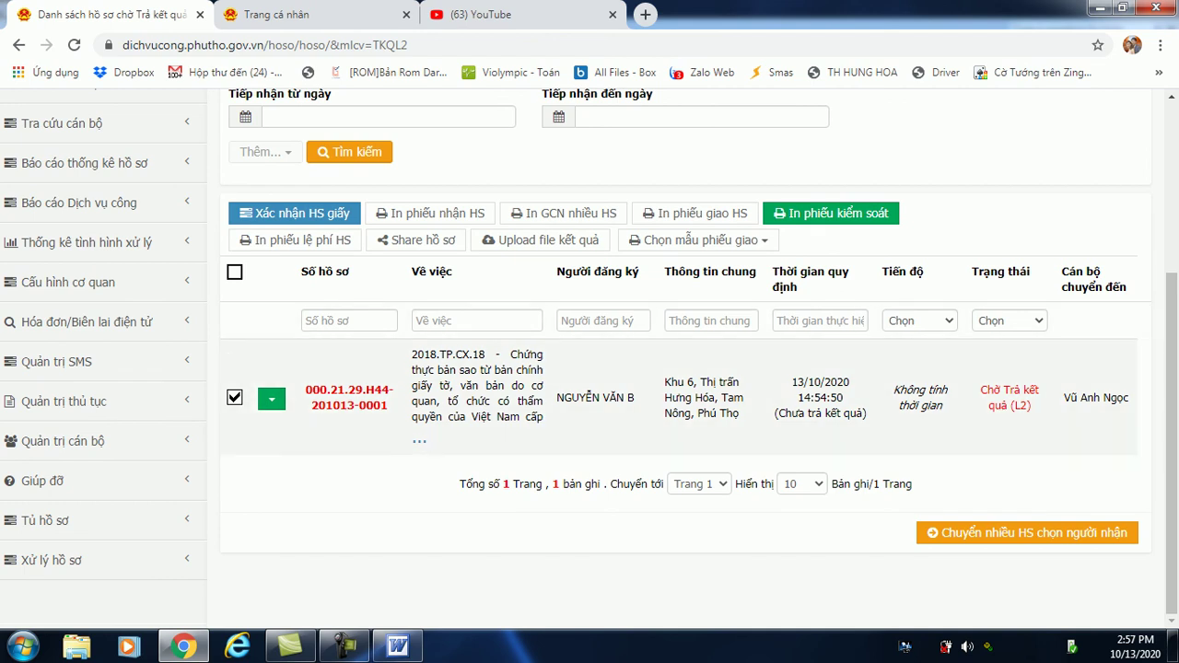
click(1027, 532)
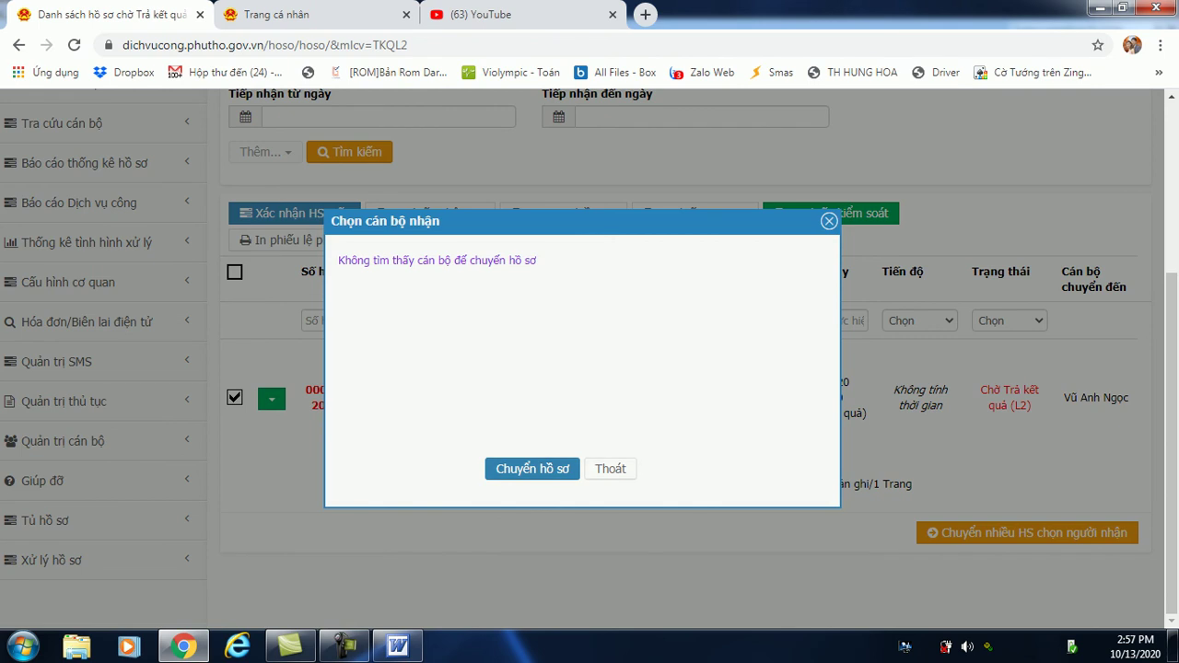
click(533, 468)
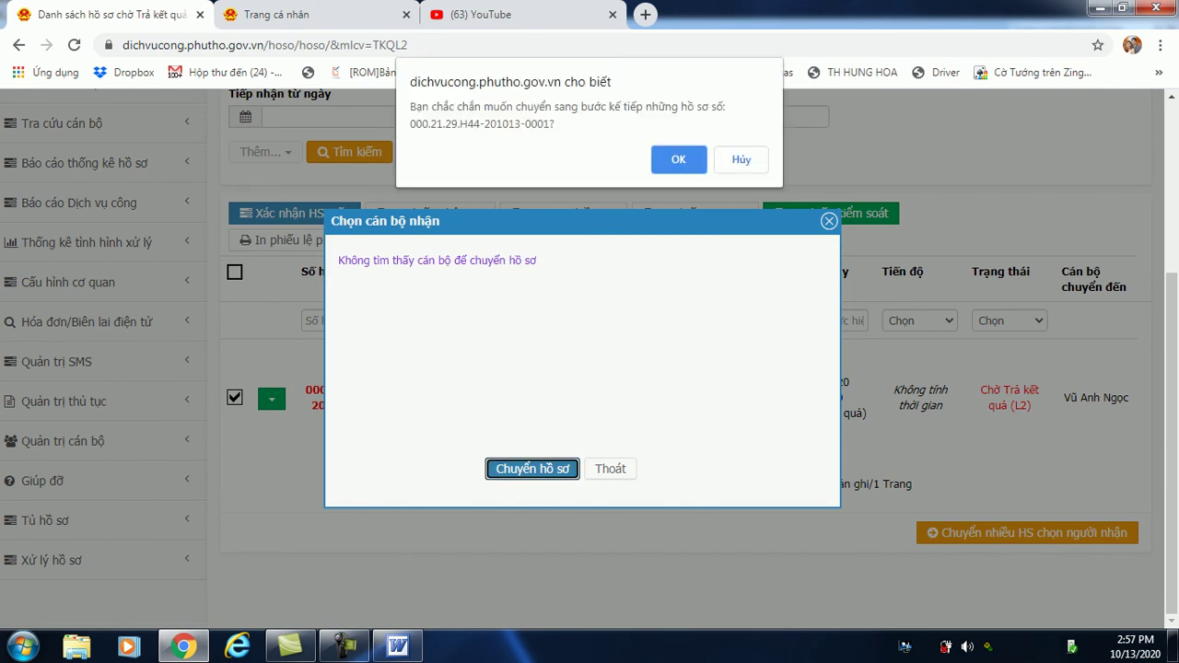
key(Return)
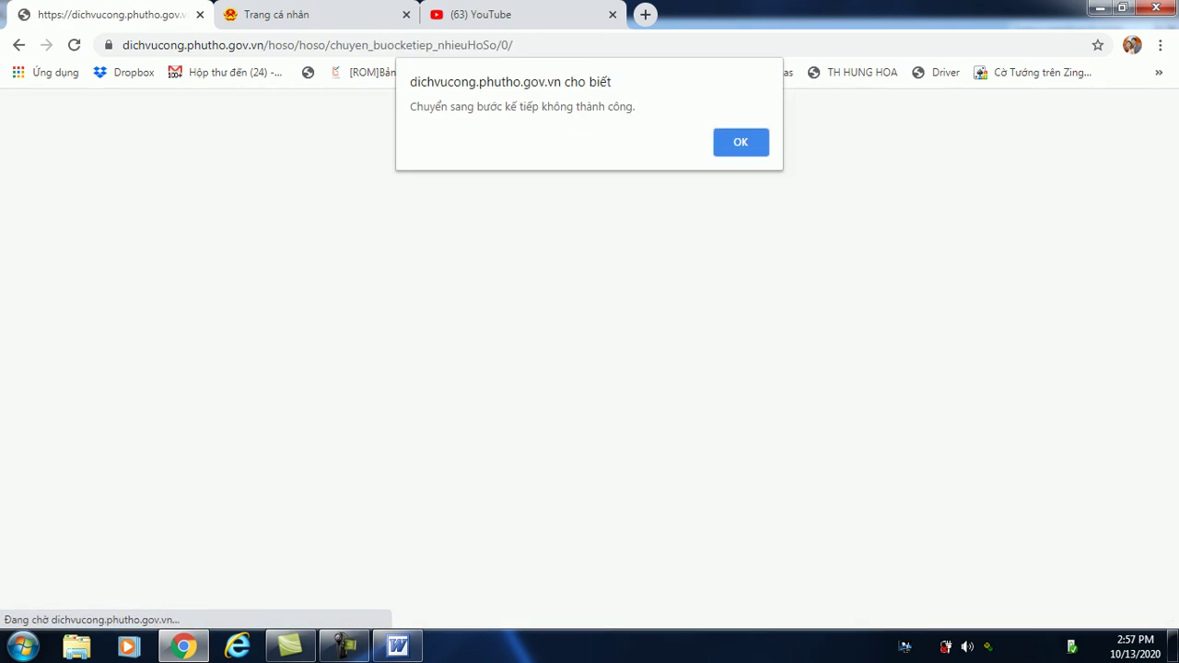
key(Return)
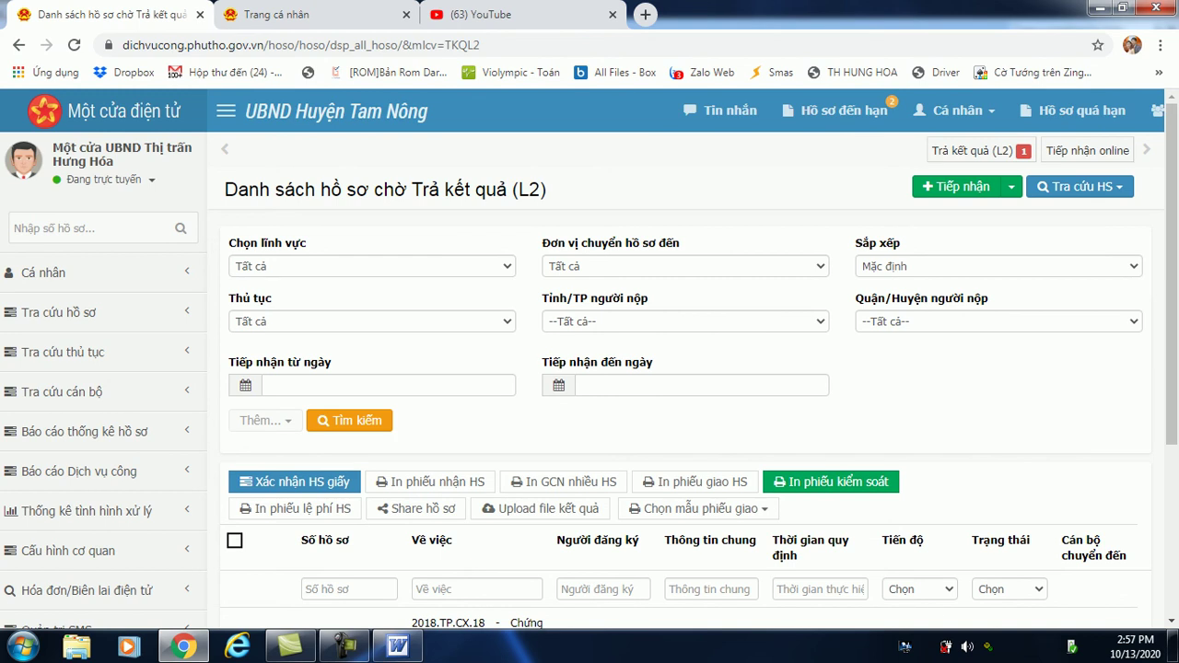
scroll(589, 350, down, 3)
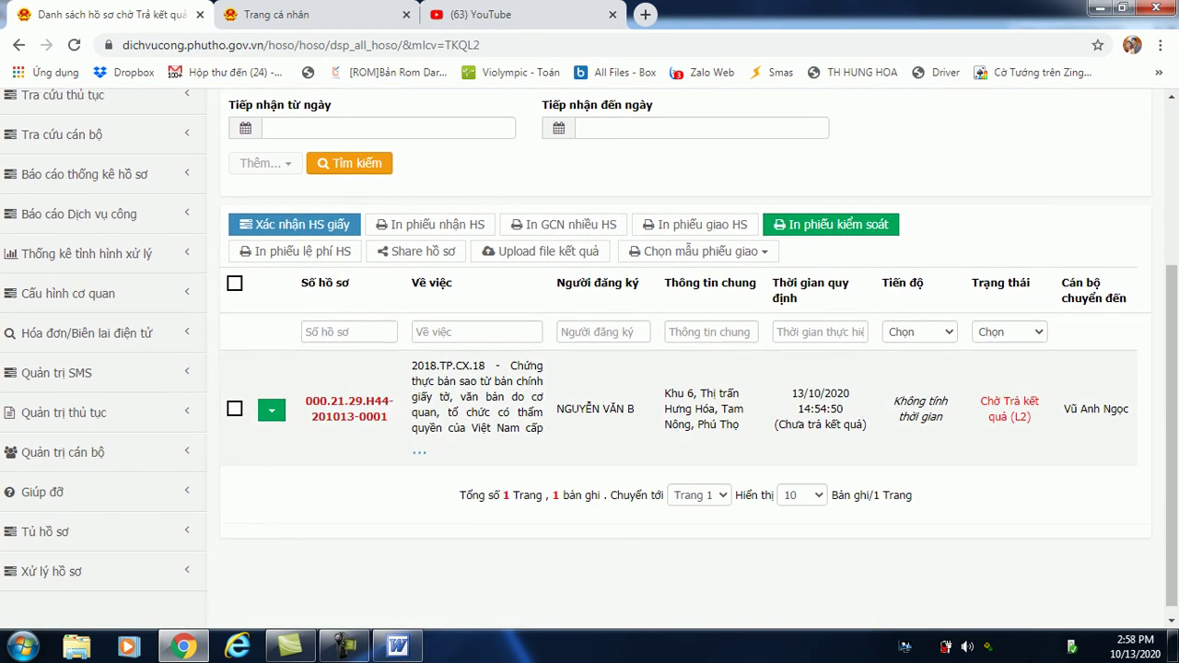
click(350, 408)
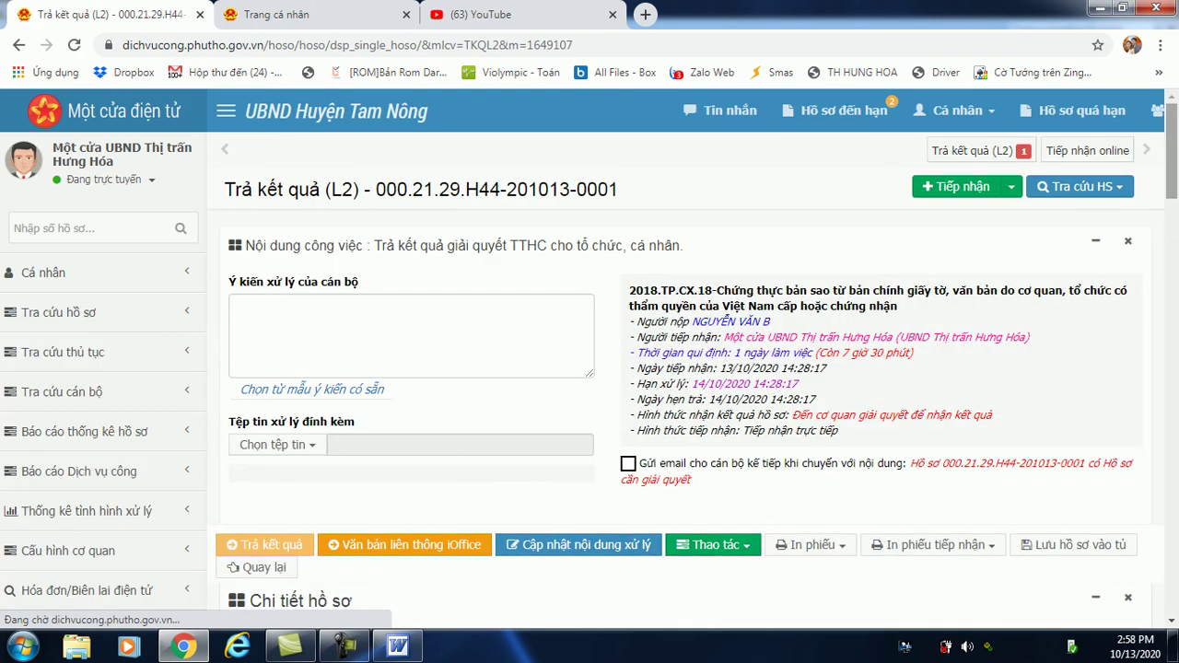
scroll(686, 368, down, 2)
scroll(686, 359, down, 8)
scroll(686, 360, up, 6)
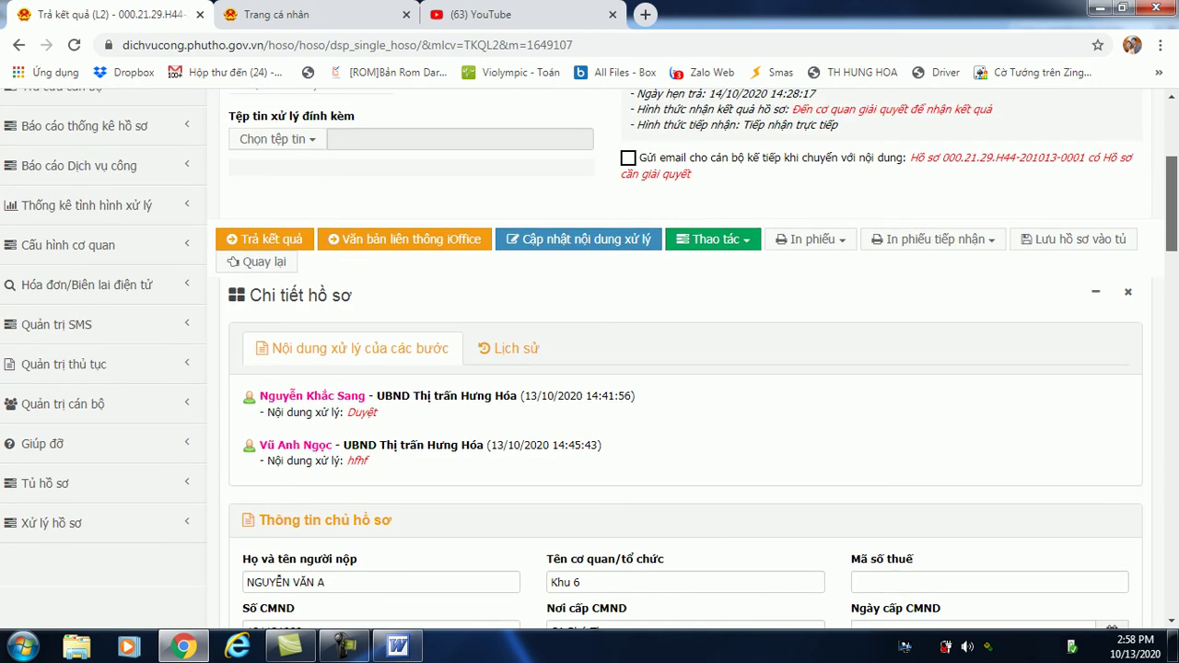
scroll(589, 359, up, 1)
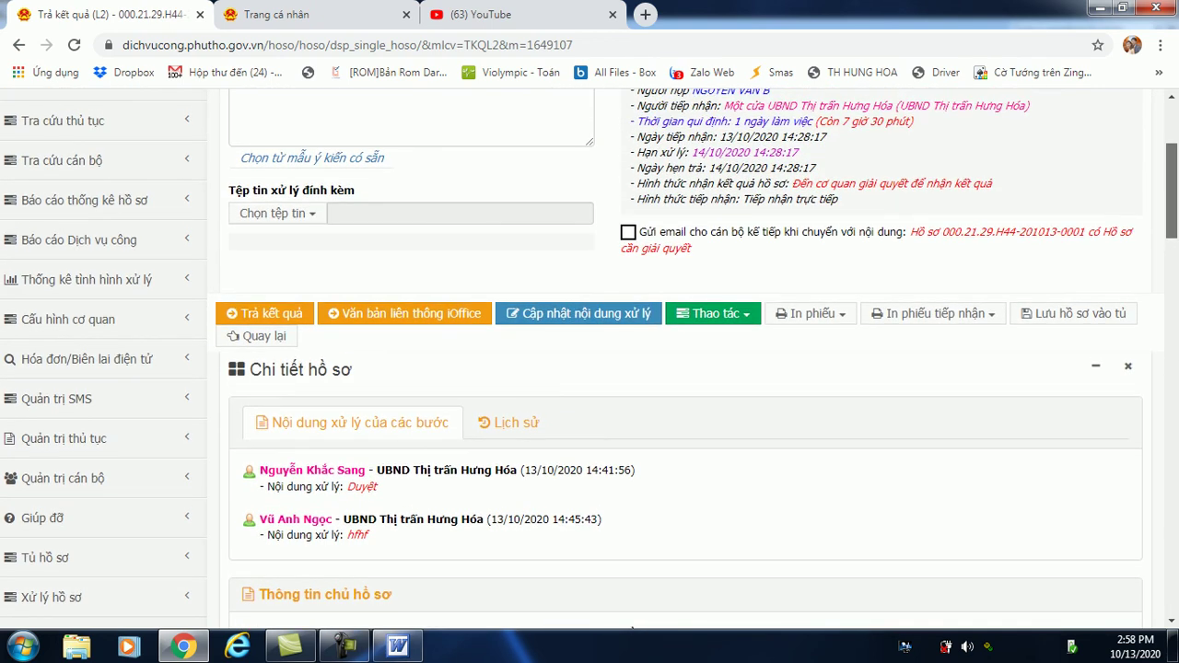
scroll(590, 359, up, 1)
scroll(590, 359, up, 3)
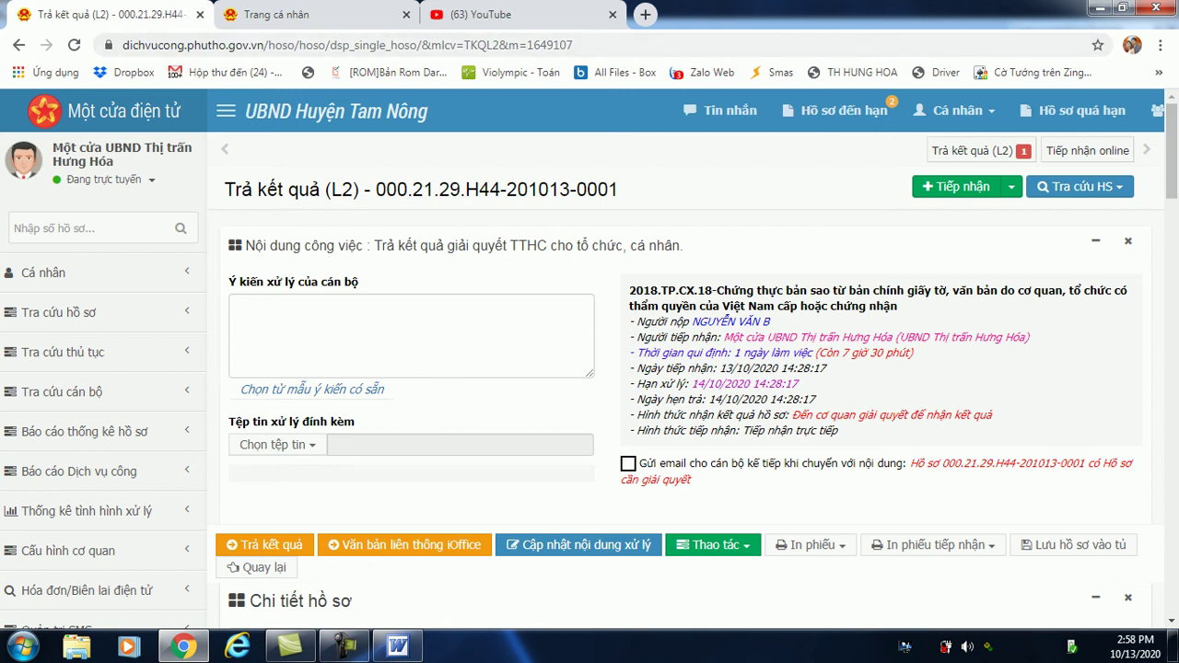
Search YouTube for the channel's videos by its handle, then go back to the Trang cá nhân tab.
click(516, 14)
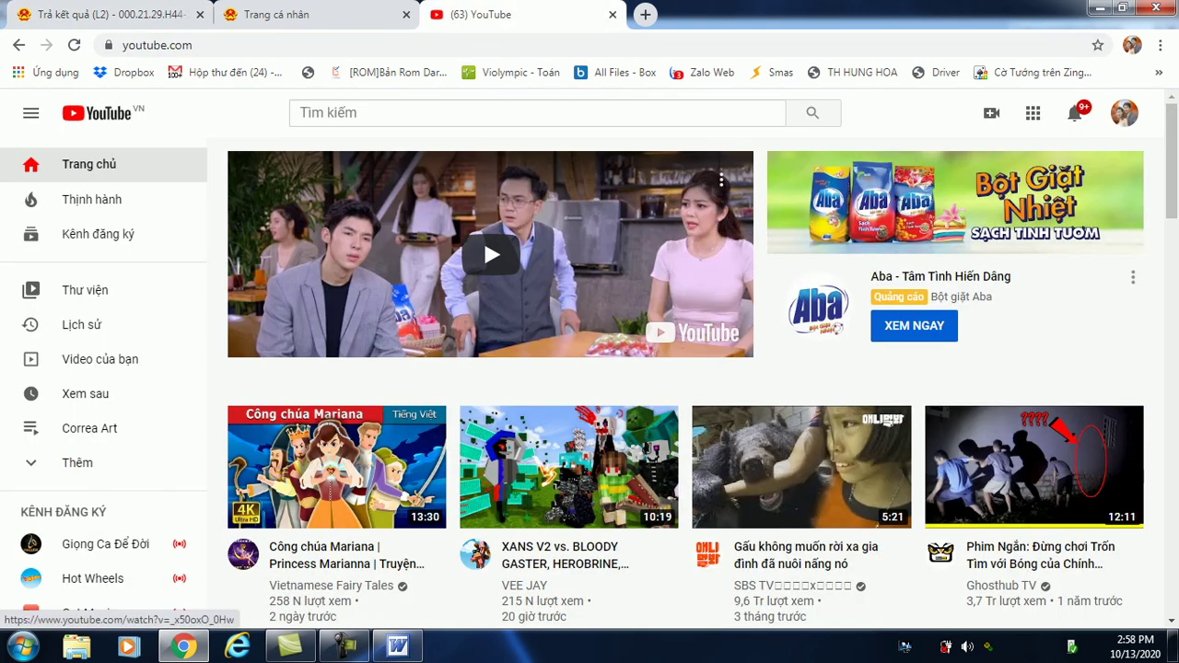
click(368, 112)
text(ngthang77)
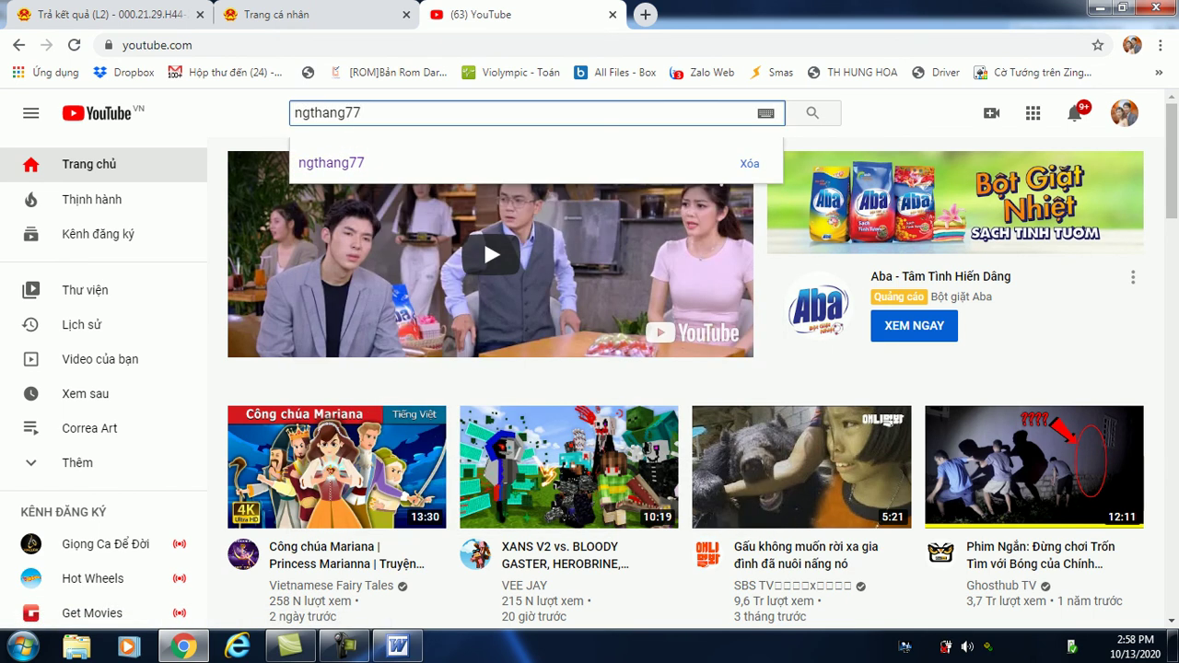
key(Return)
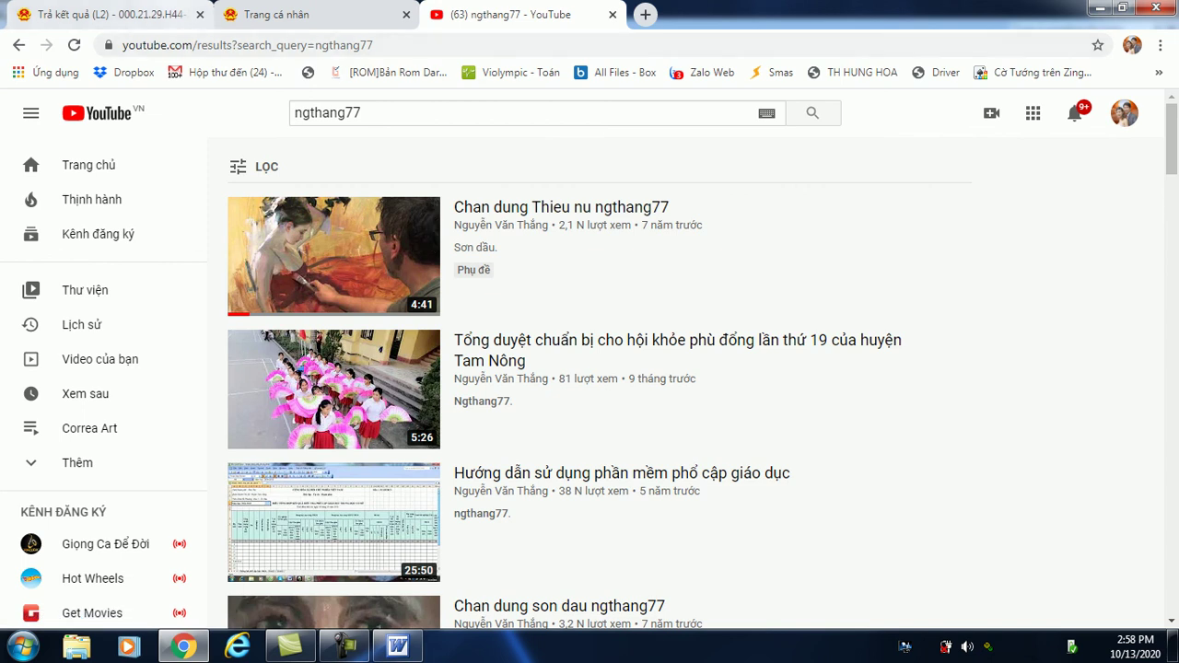
click(277, 14)
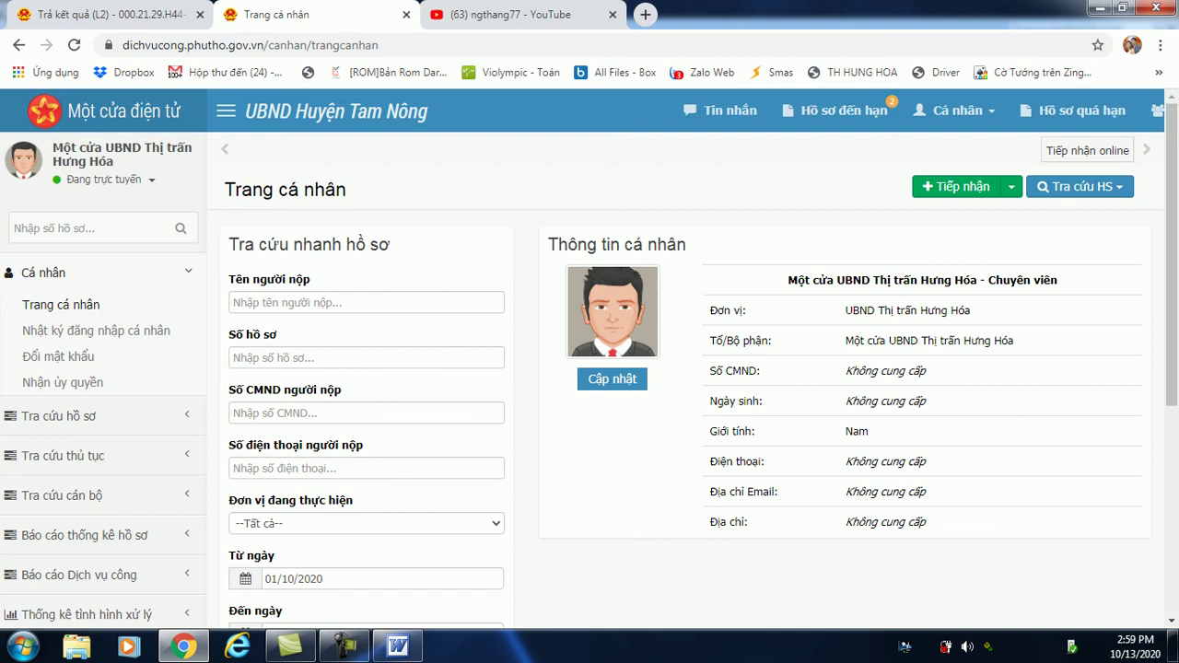
On the Trả kết quả (L2) tab, return the dossier's result and confirm, leaving 0 pending records.
click(101, 15)
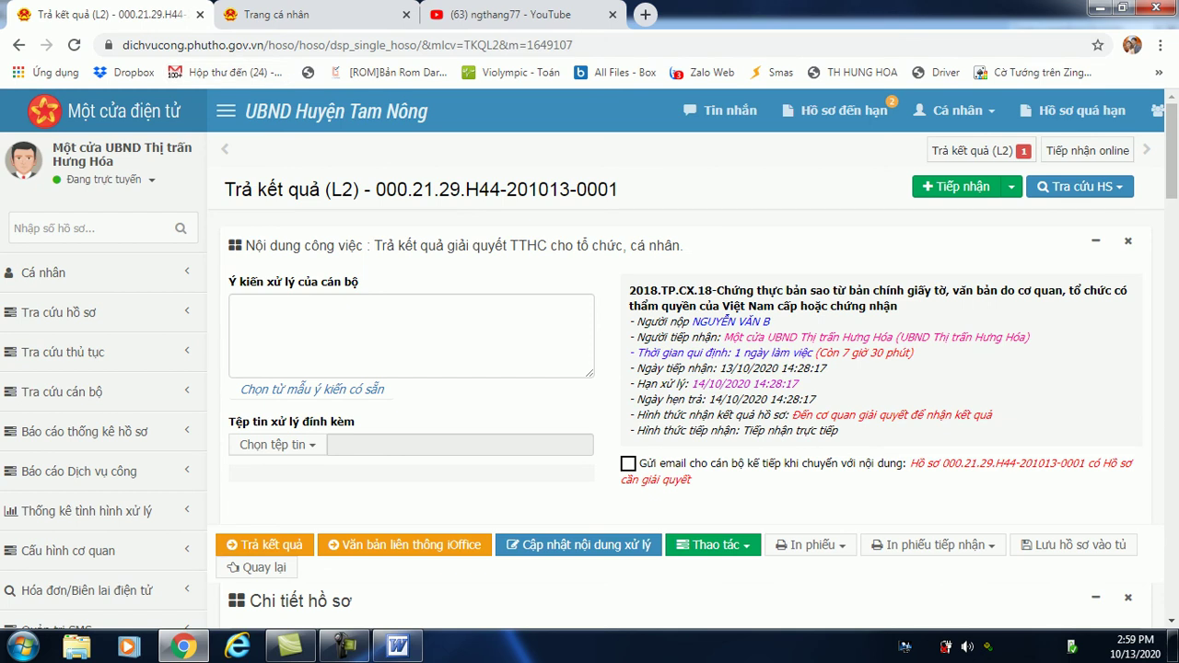
click(265, 544)
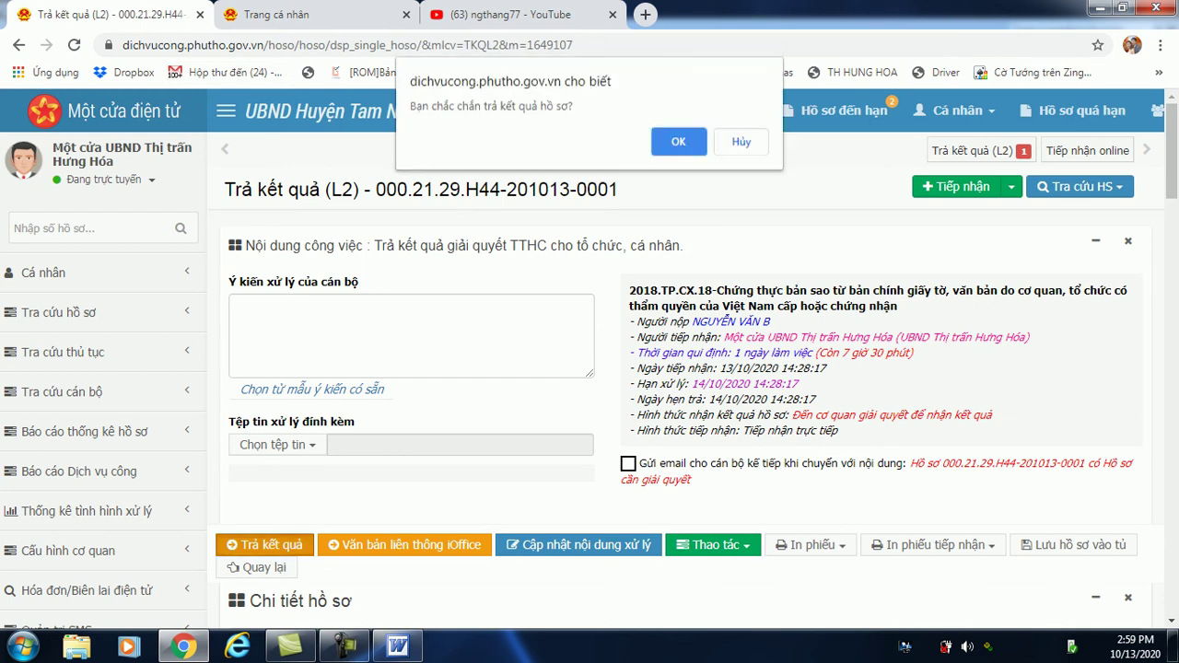
key(Return)
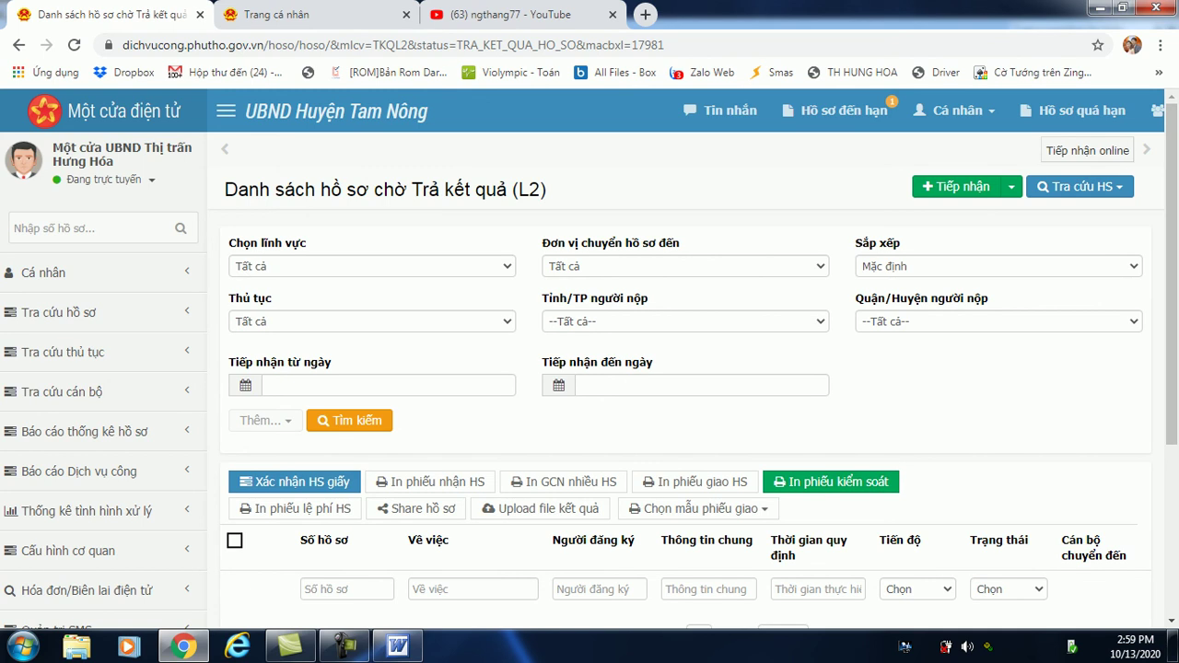
scroll(589, 359, down, 3)
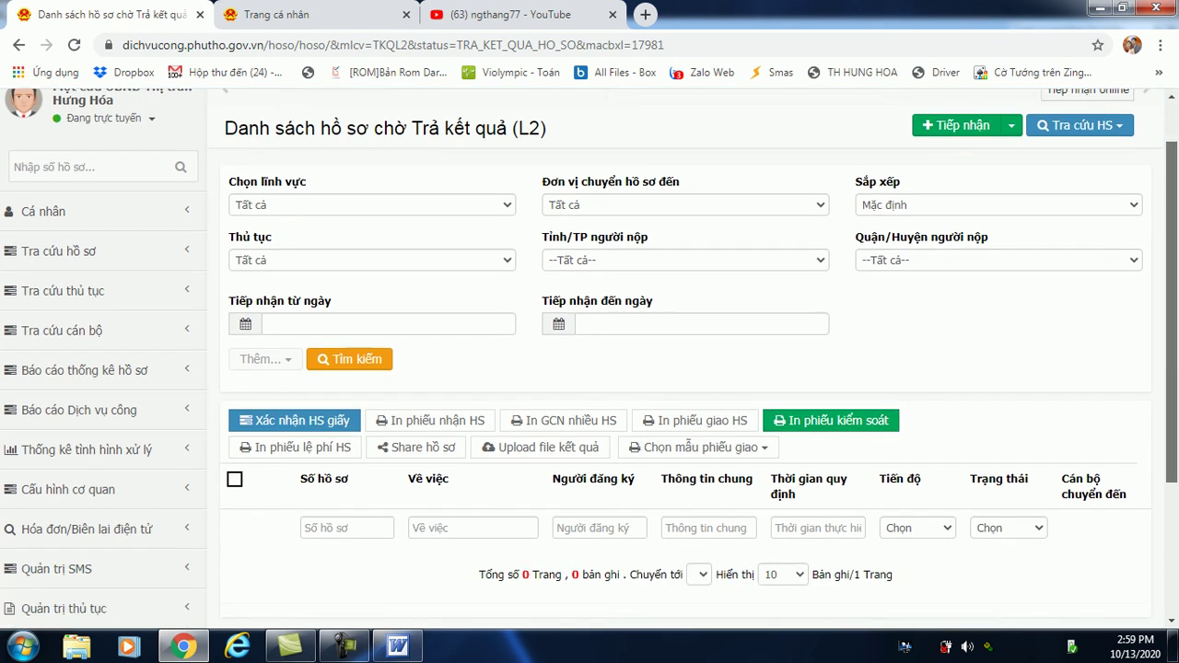